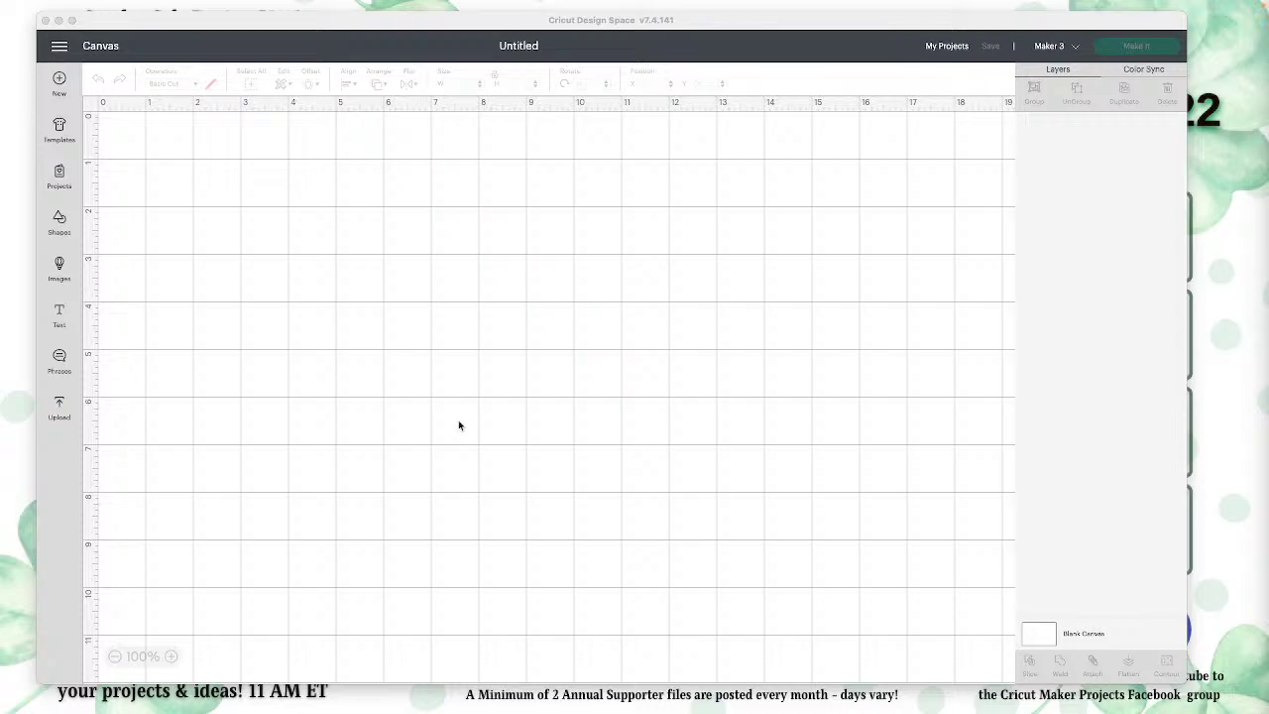
left_click_drag(997, 22, 1029, 14)
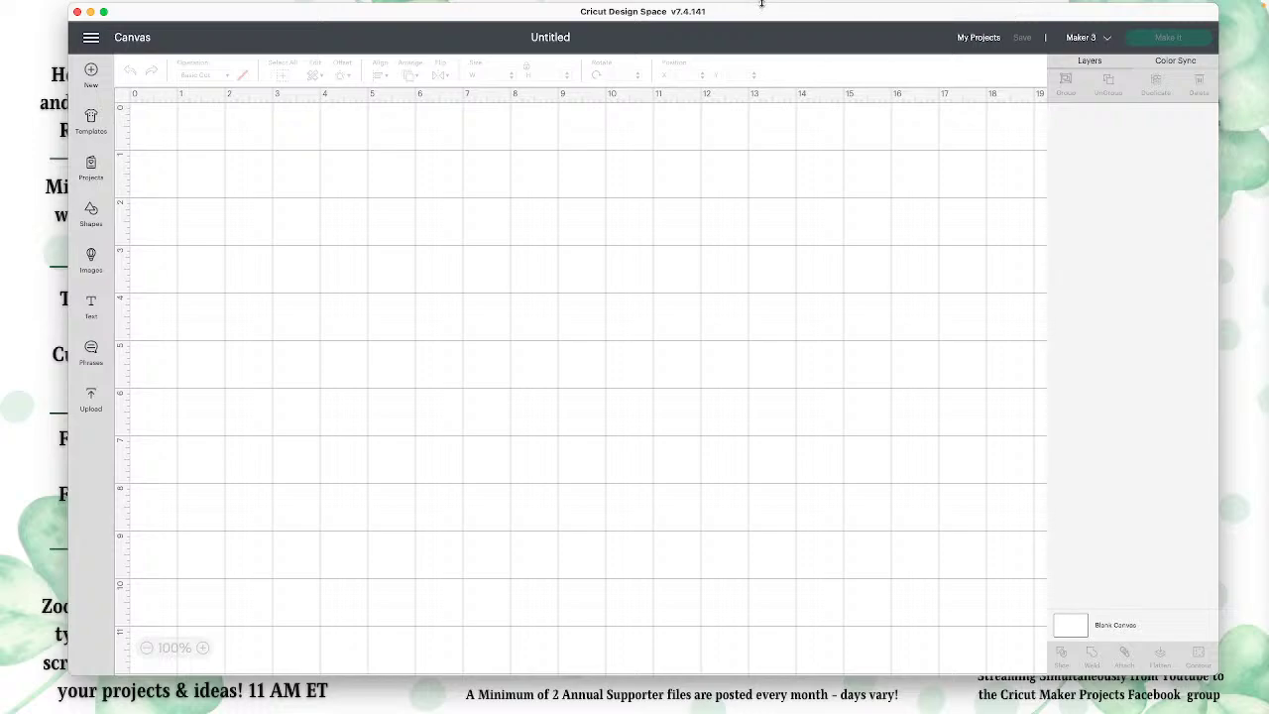
left_click_drag(841, 19, 844, 17)
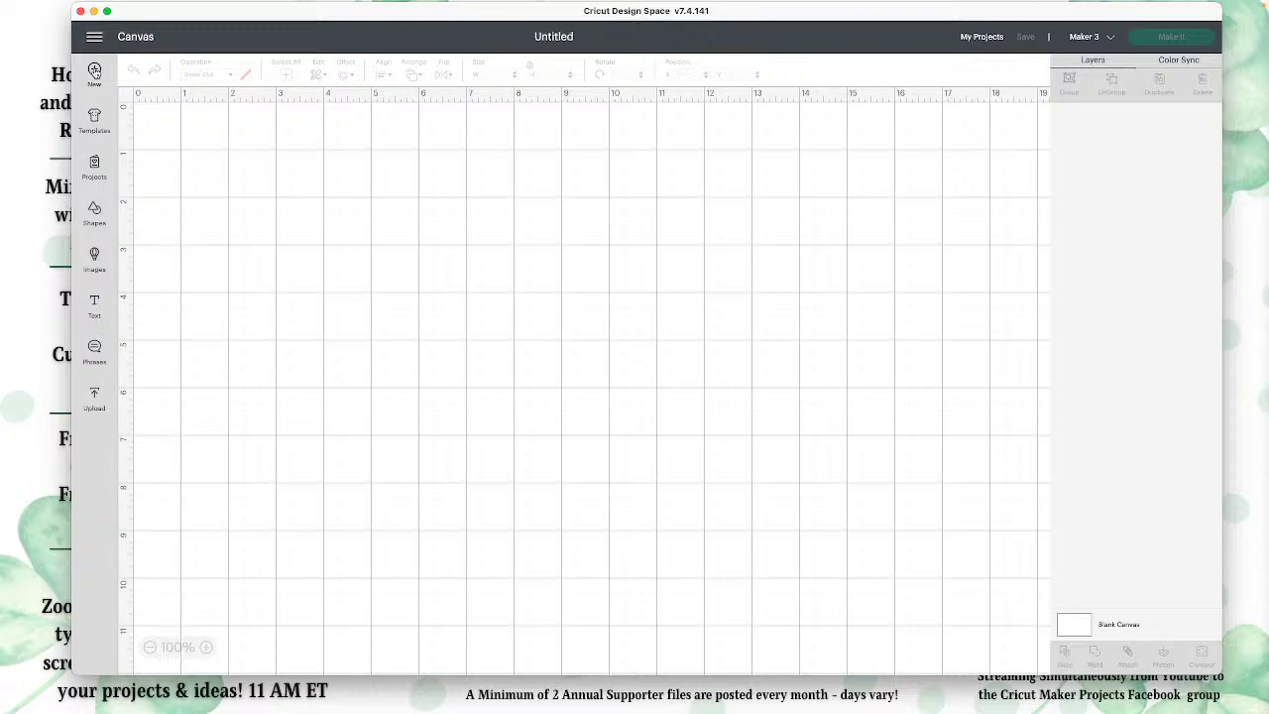
Add a basic square shape to the canvas and duplicate it three times.
left_click(96, 213)
left_click(161, 355)
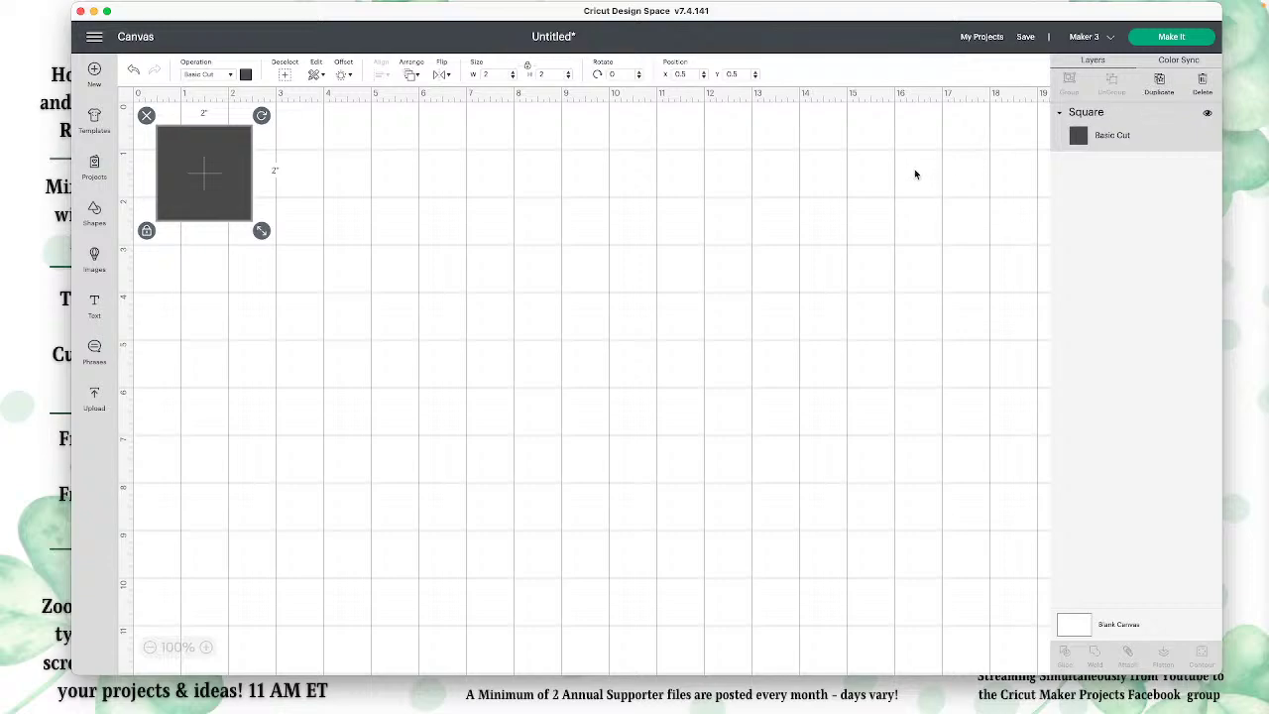
key("super+d")
key("super+d")
key("super+d")
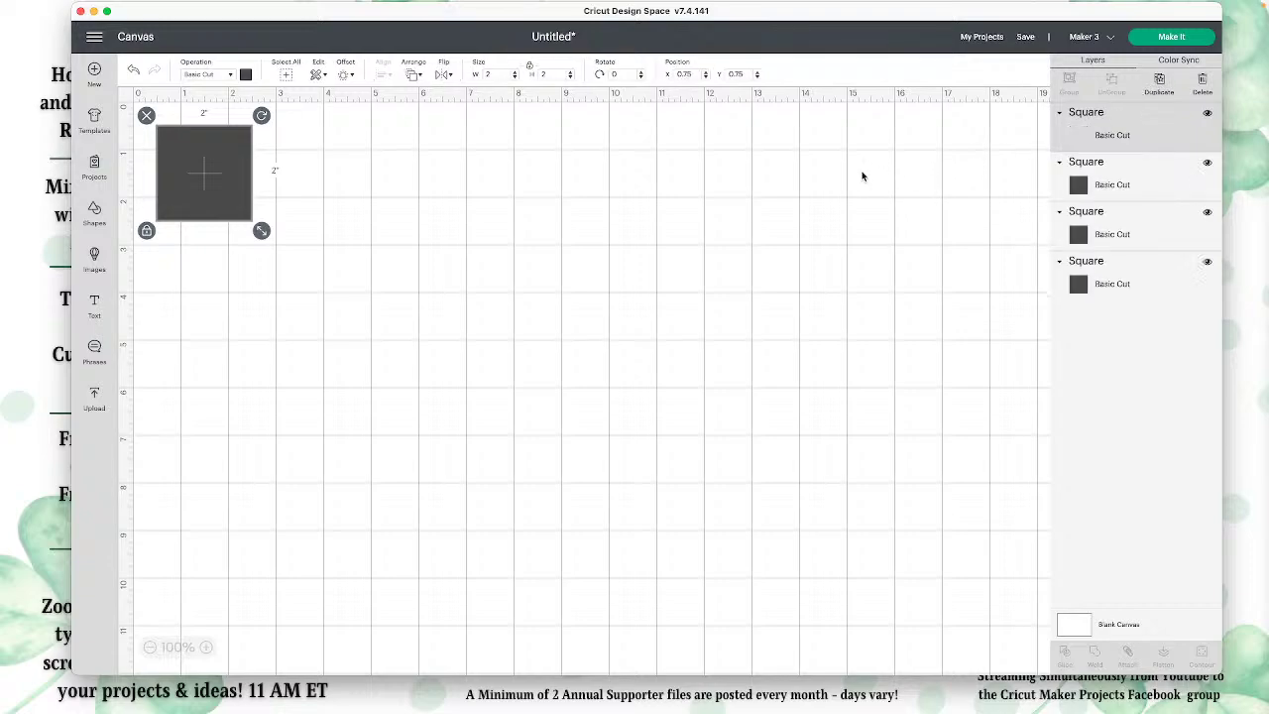
Spread out the stacked squares, grouping three near X 11 to 13 and leaving one alone at about X 6.8, Y 1.9.
left_click_drag(228, 169, 666, 204)
left_click_drag(200, 191, 465, 353)
left_click_drag(652, 236, 714, 250)
left_click_drag(417, 342, 496, 235)
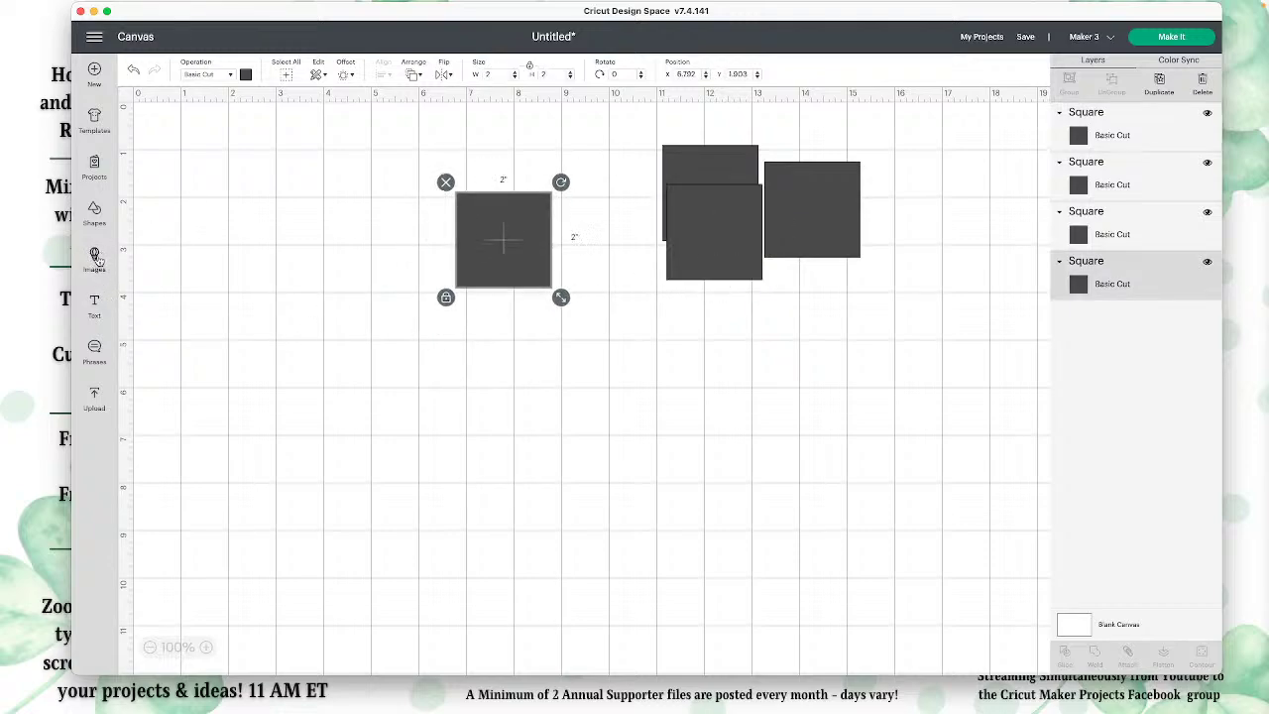
Add a score line shape, place it below the group of three squares, and duplicate it twice.
left_click(94, 256)
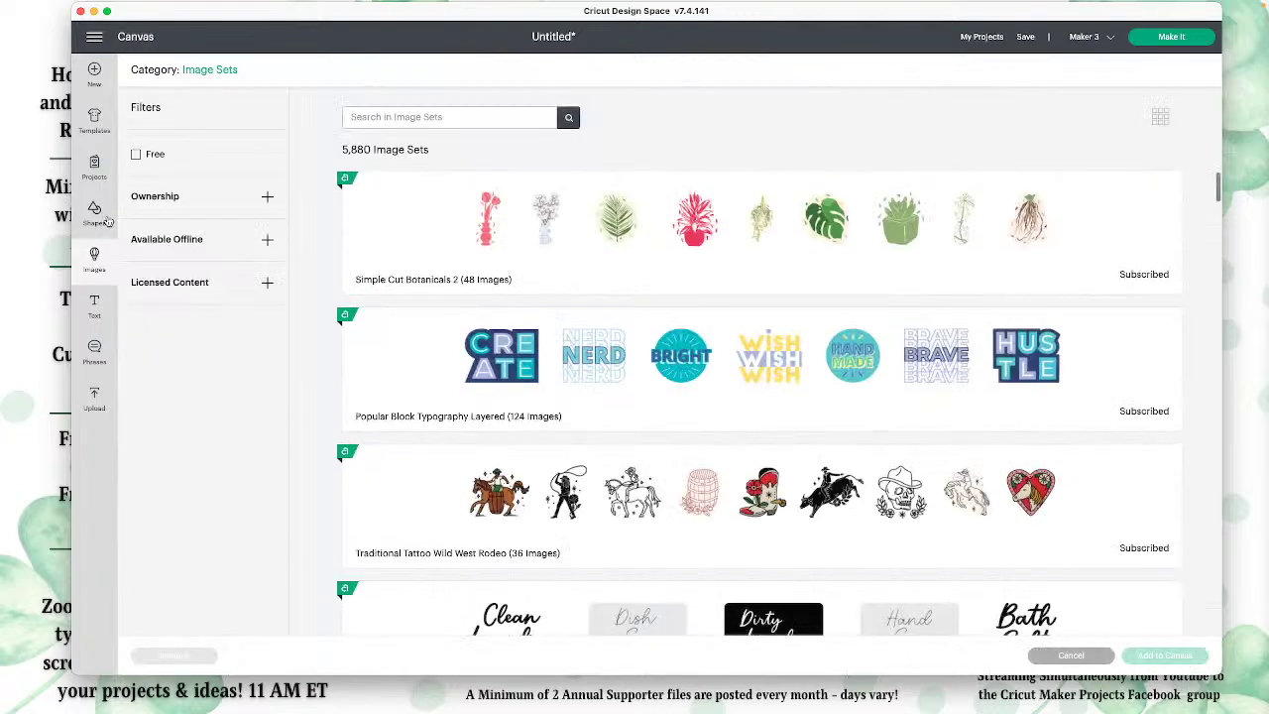
left_click(99, 213)
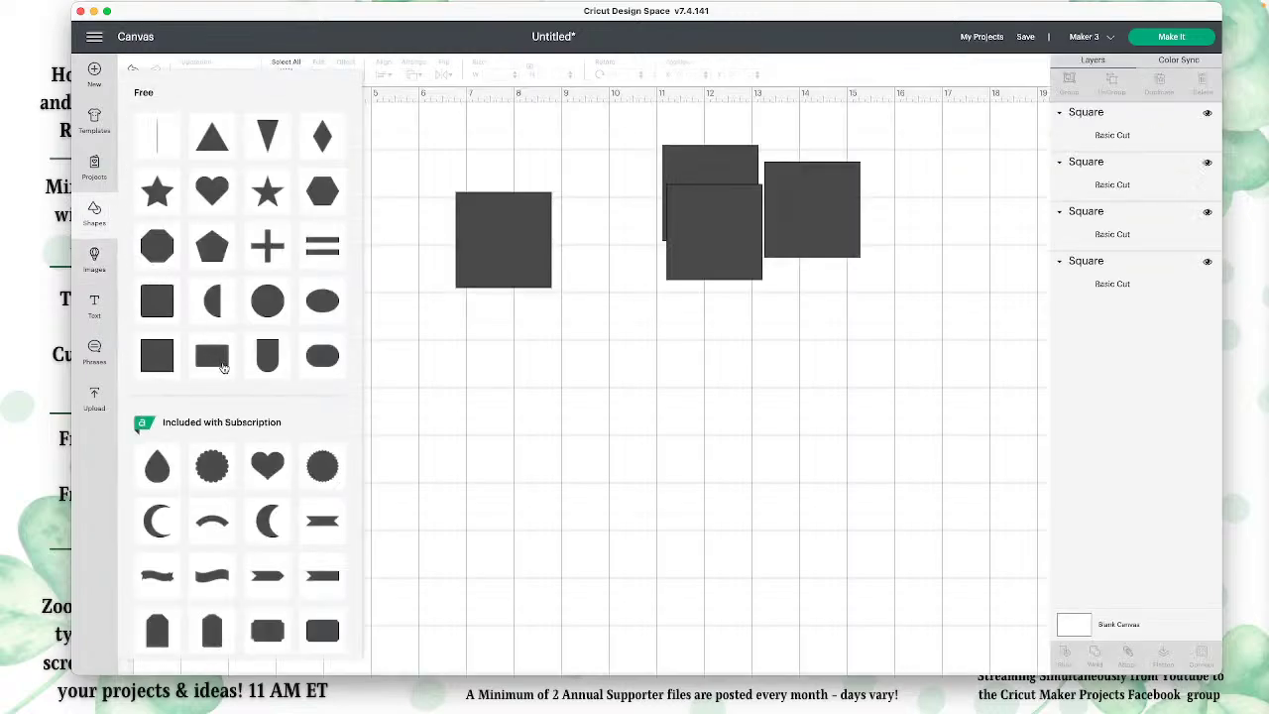
left_click(156, 133)
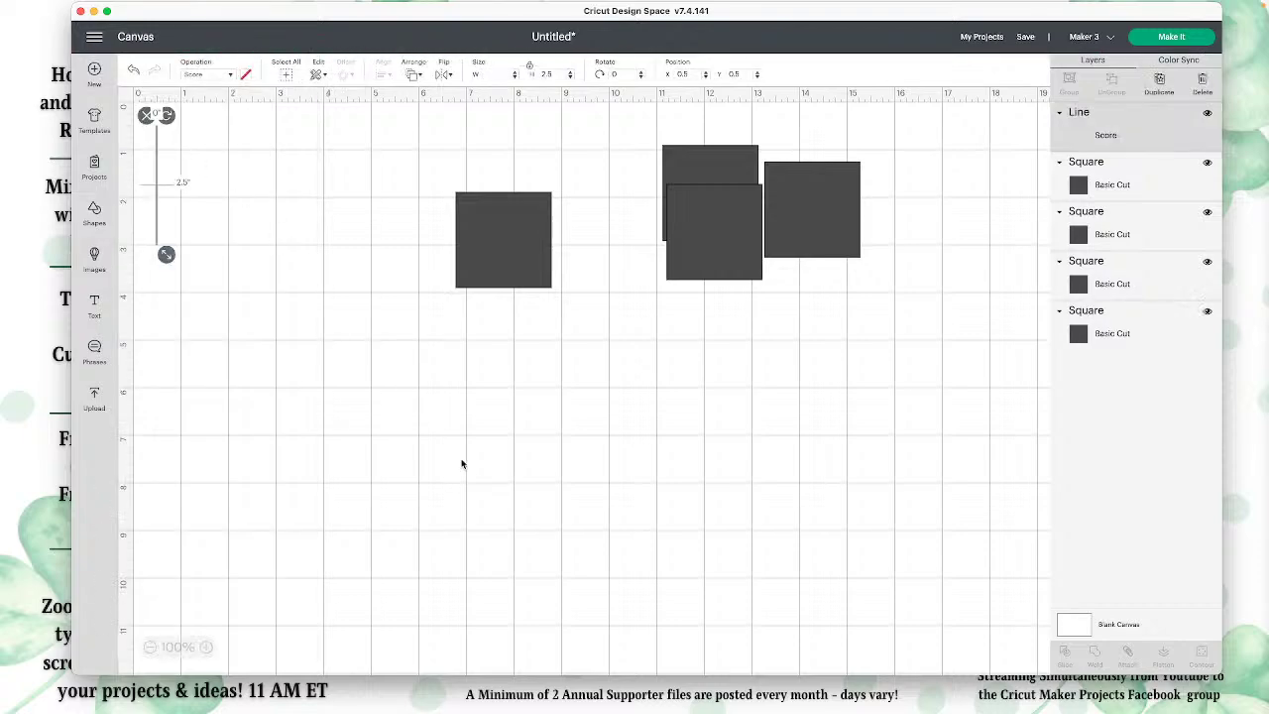
left_click_drag(156, 182, 679, 410)
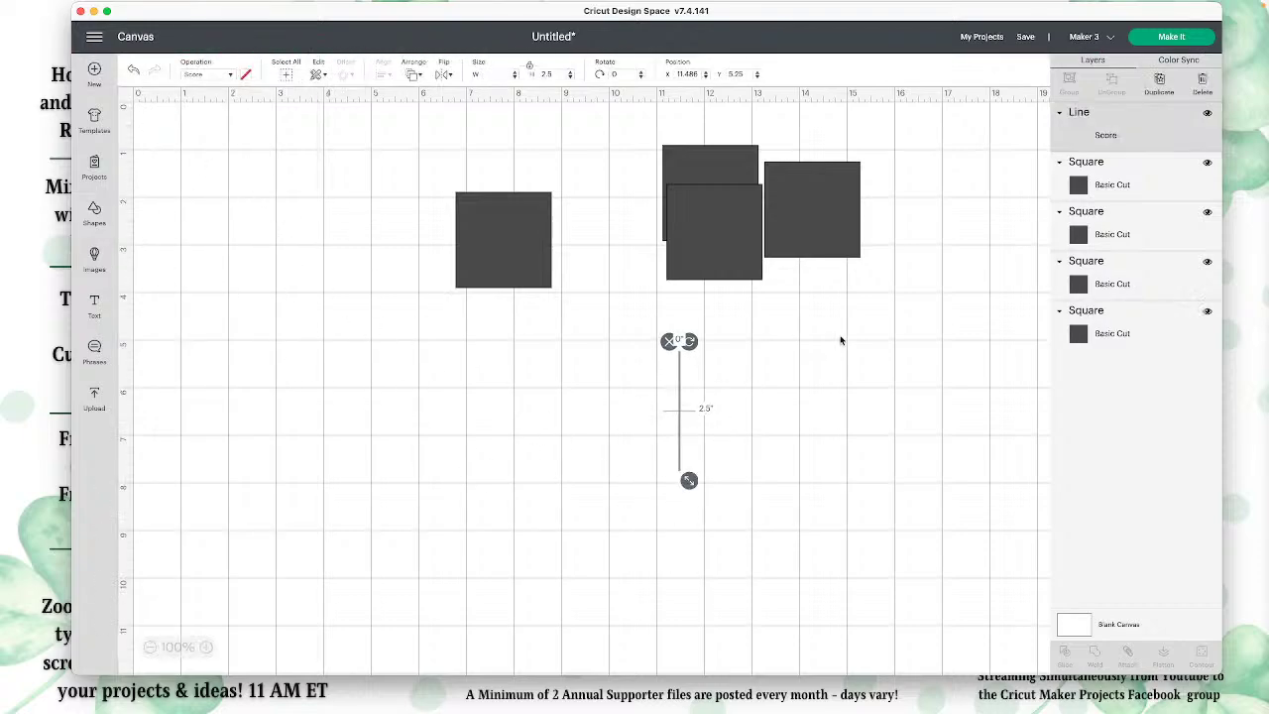
left_click(1157, 79)
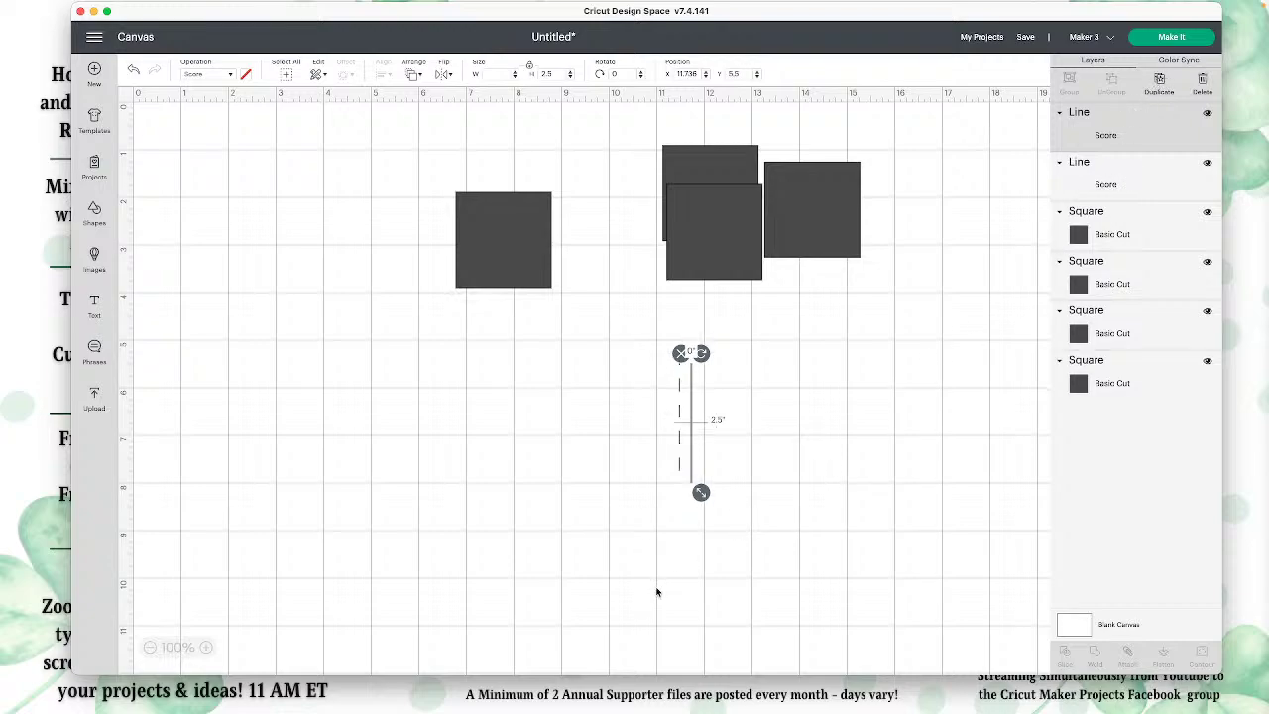
key("super+d")
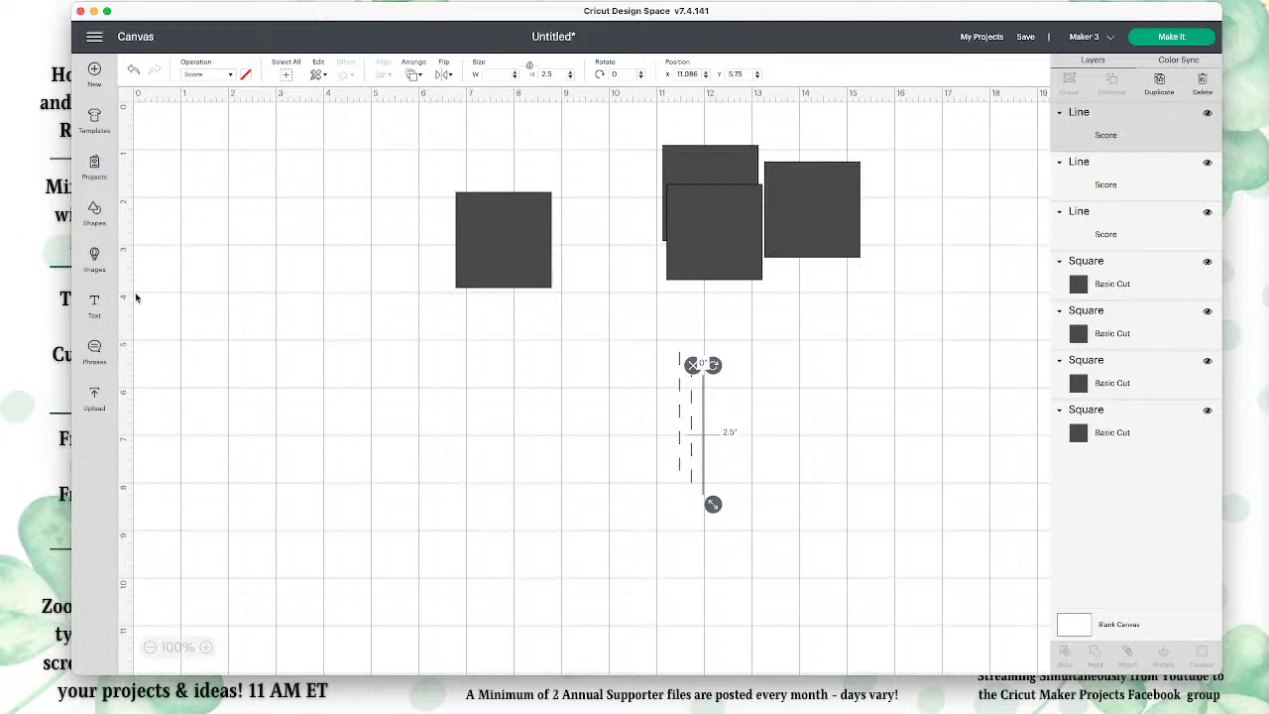
Add the Open Ended Square shape and place it below the lone square at about X 4.6, Y 5.4.
left_click(95, 214)
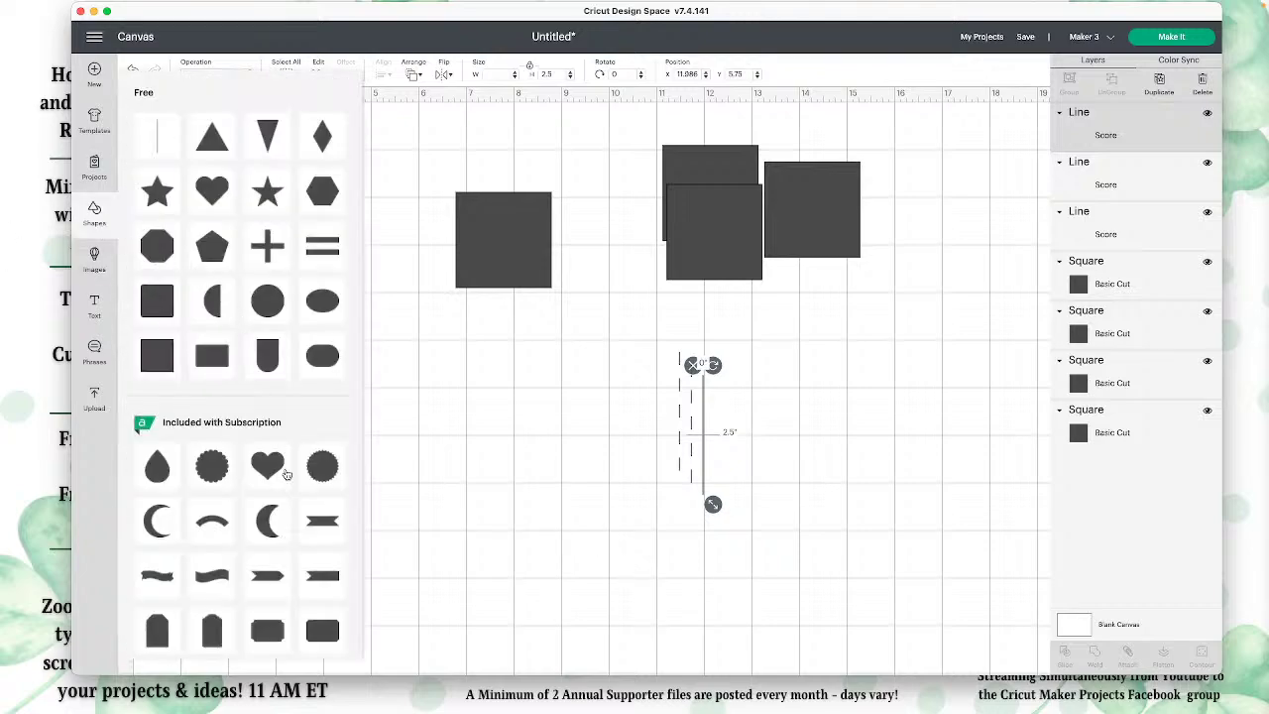
scroll(285, 473, "down", 8)
scroll(286, 473, "down", 3)
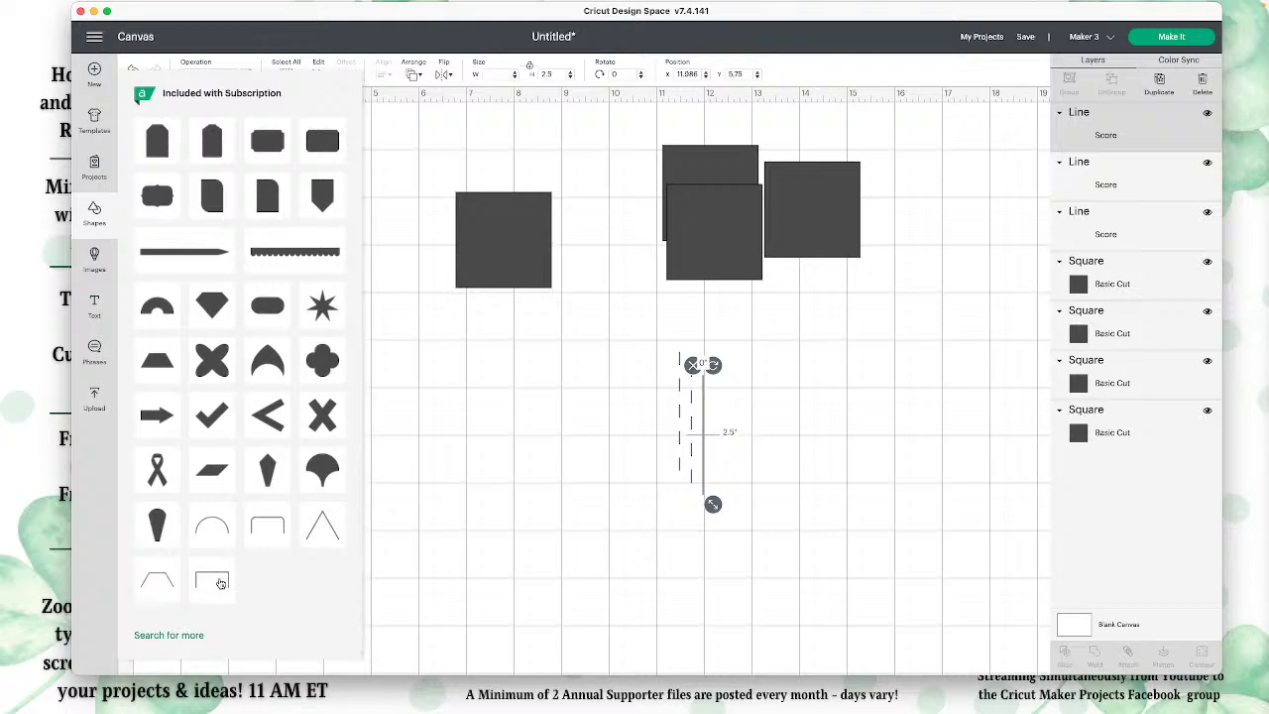
left_click(489, 600)
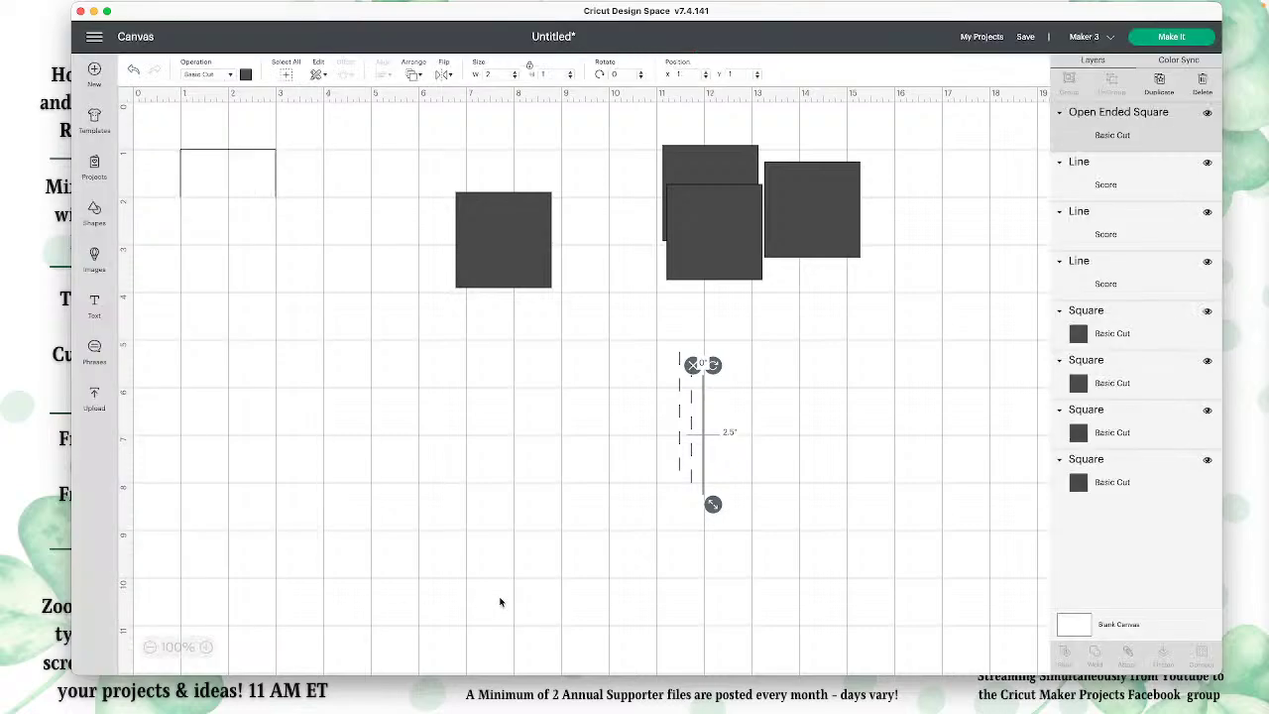
left_click(263, 249)
left_click_drag(242, 170, 434, 366)
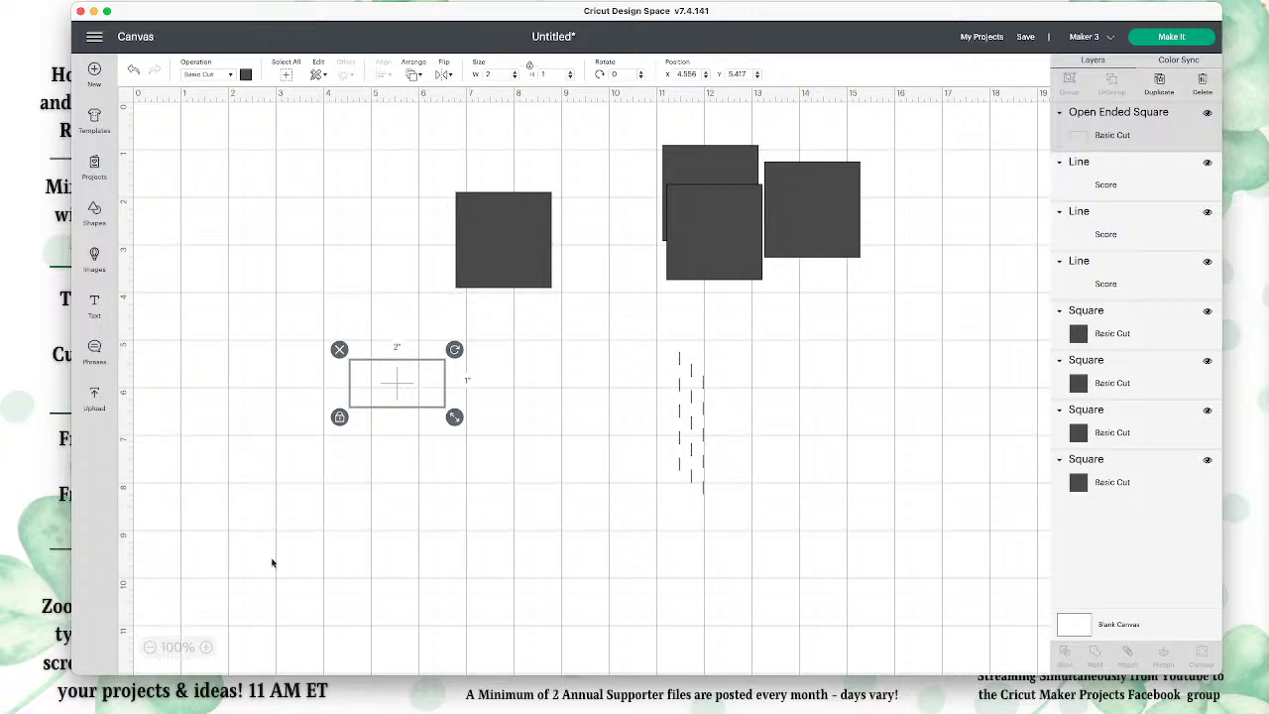
Move two score lines to about X 14 and the open ended square above the lines at about X 12.3, Y 4.7.
left_click(420, 371)
left_click(496, 351)
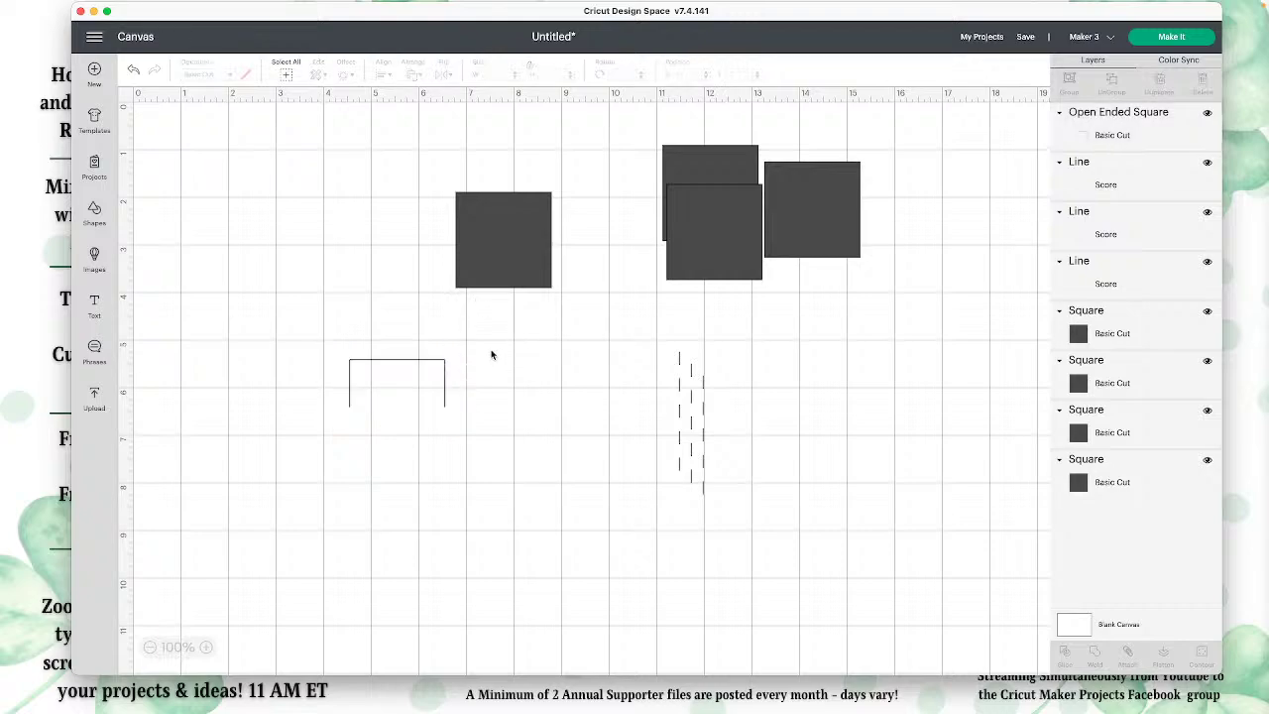
left_click_drag(423, 358, 690, 369)
left_click_drag(379, 367, 798, 335)
left_click(892, 454)
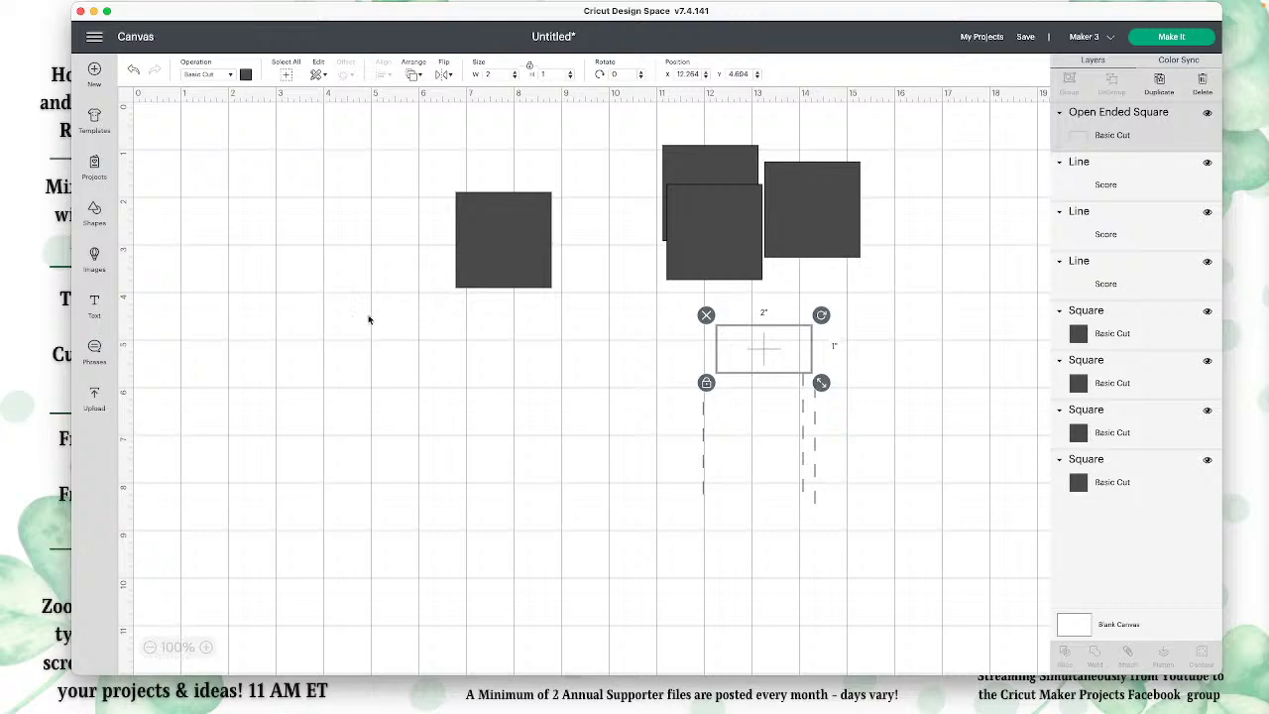
Resize the lone square to 8.5 inches wide and 5.5 inches high with its proportions unlocked, keeping it clear of the other shapes.
left_click_drag(512, 229, 389, 247)
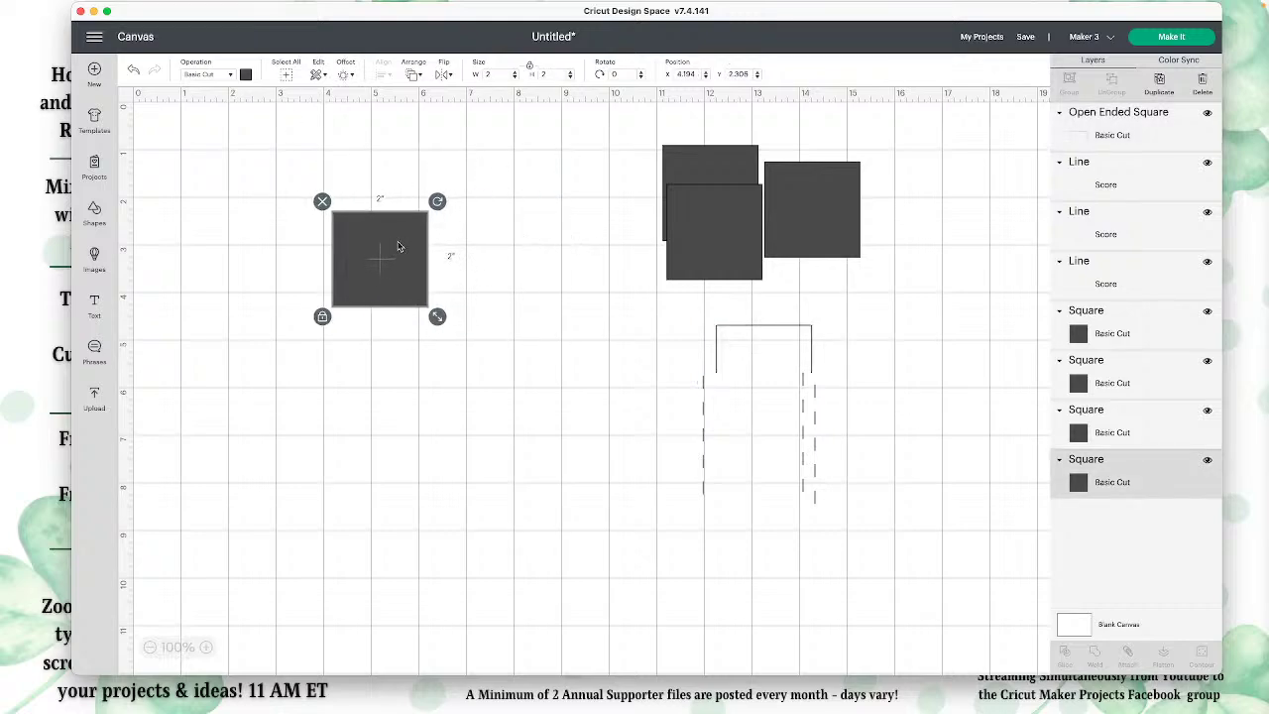
left_click(530, 67)
left_click(486, 74)
type("8.5")
key("Return")
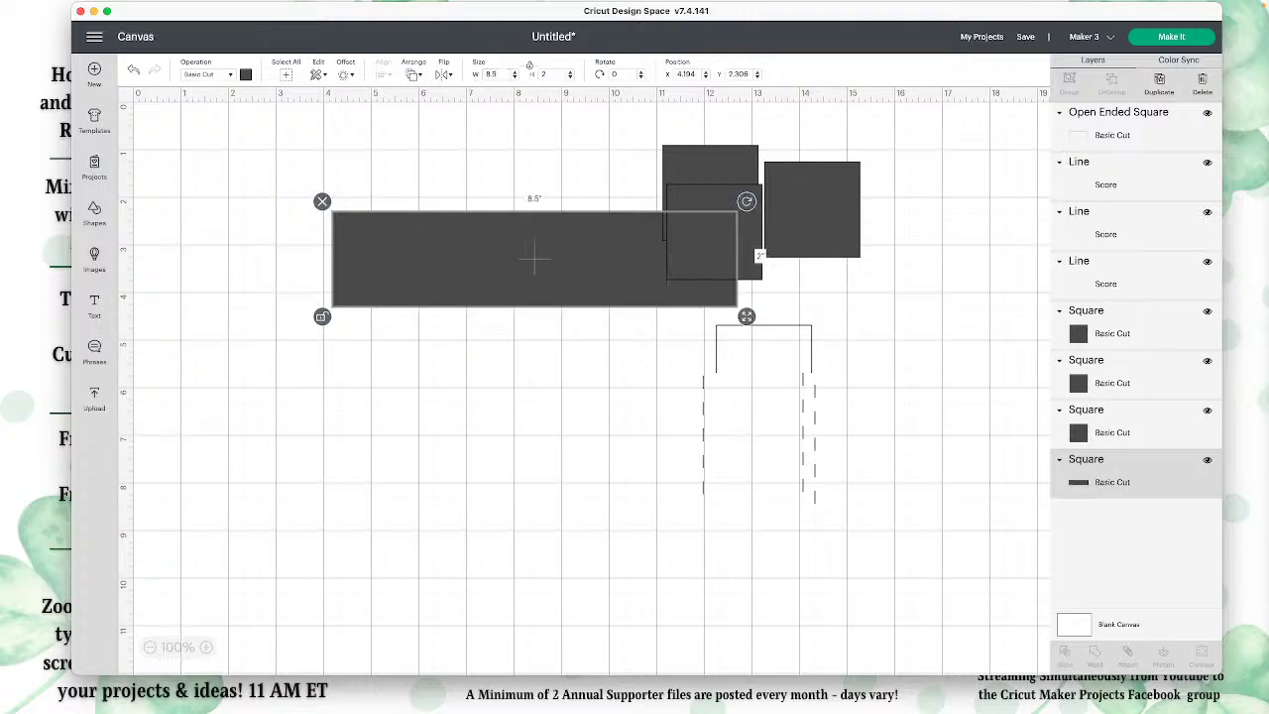
left_click_drag(462, 250, 321, 230)
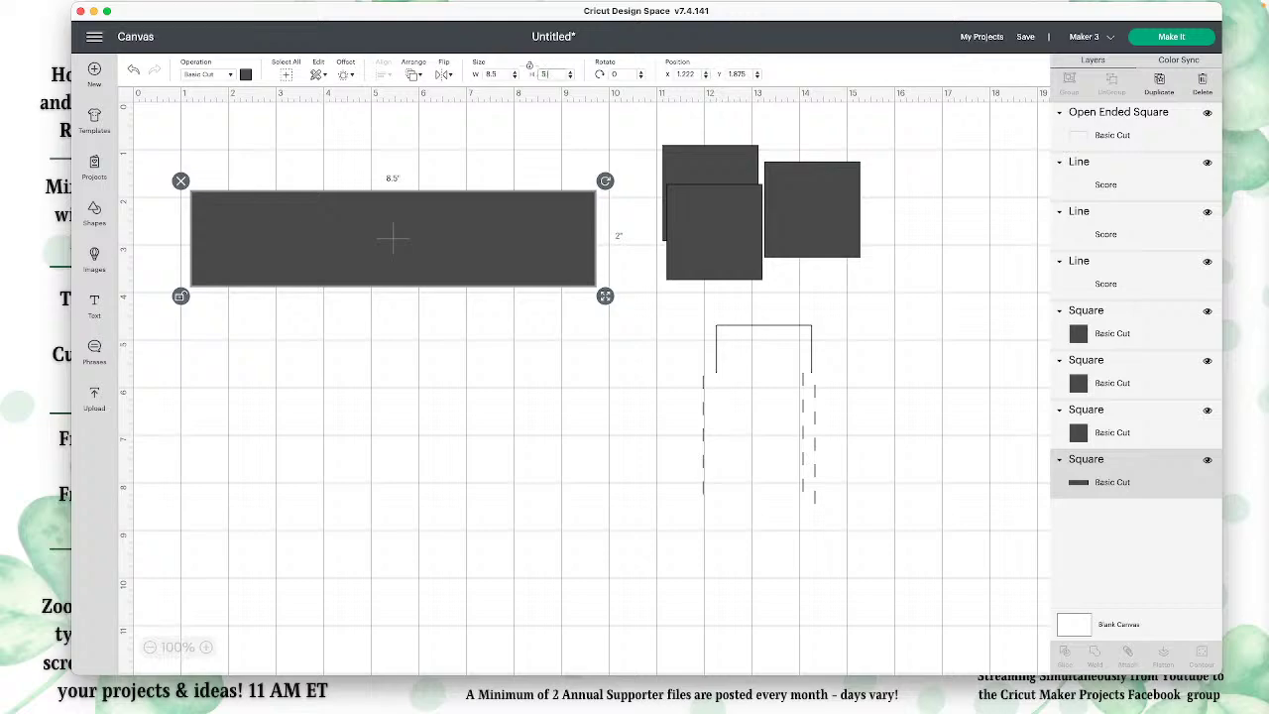
key("Return")
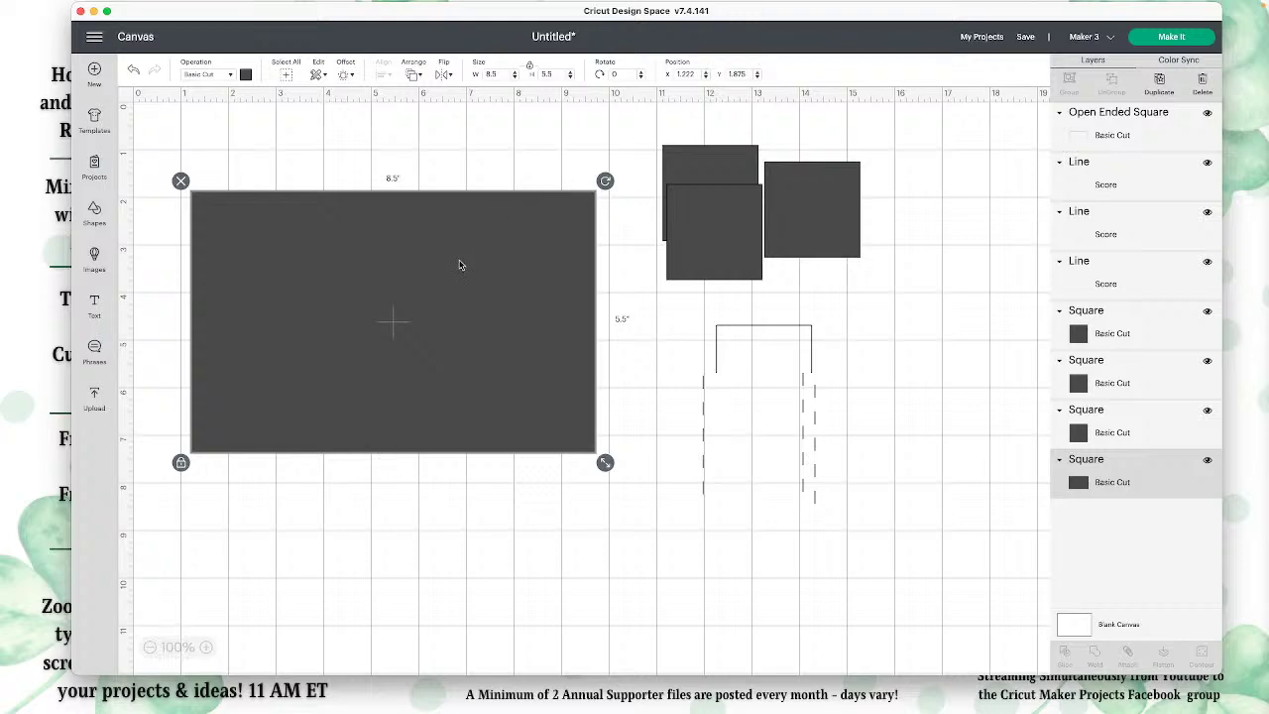
left_click_drag(433, 294, 429, 289)
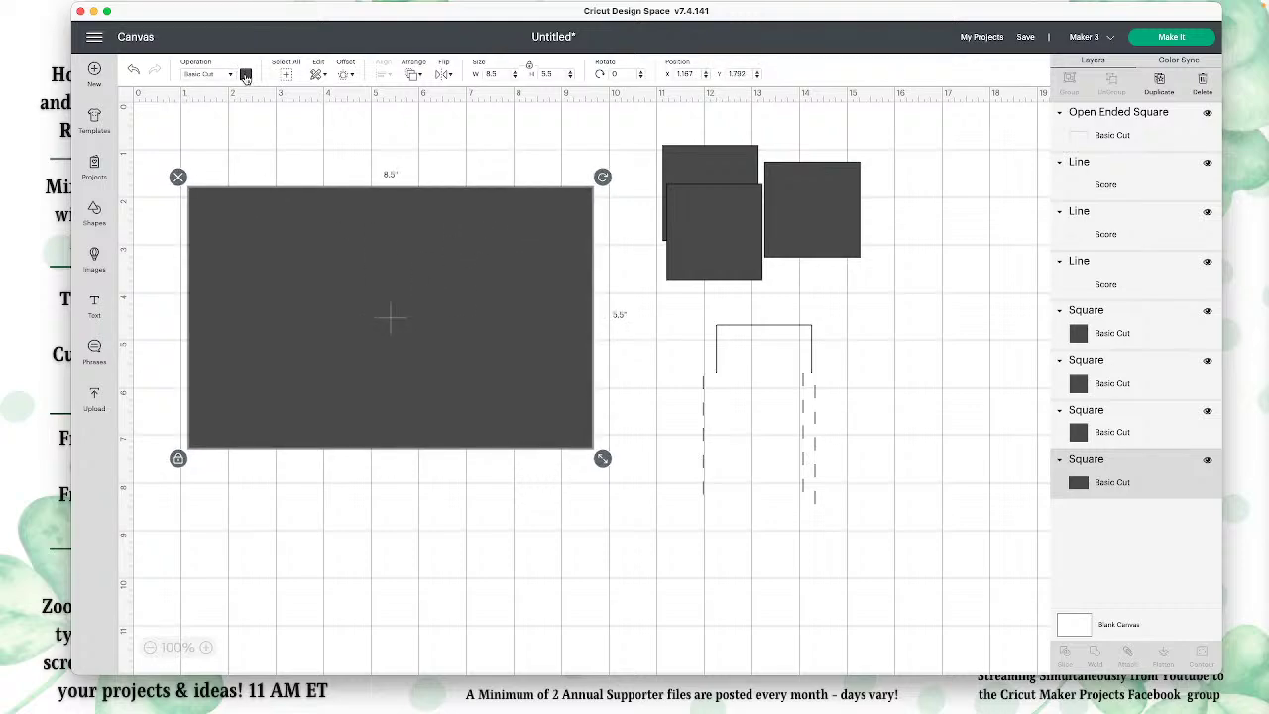
Change the material color of the 8.5 by 5.5 inch rectangle to white.
left_click(246, 75)
left_click(260, 197)
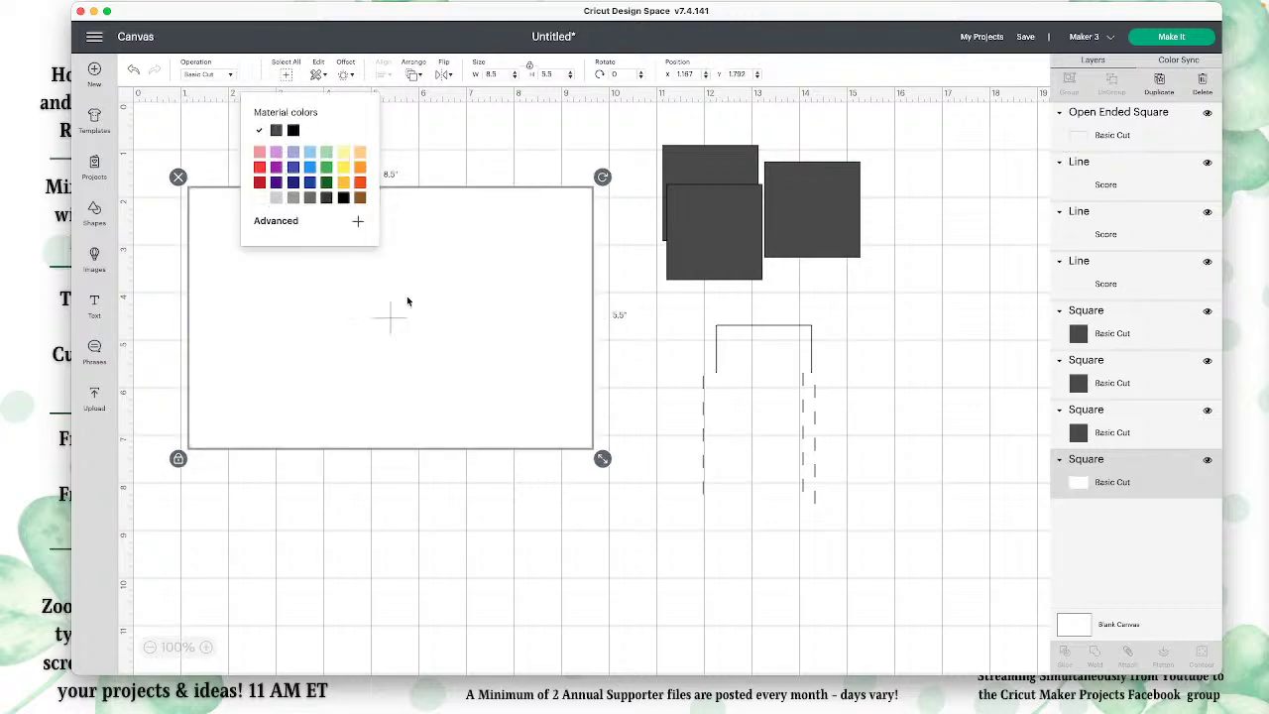
left_click(412, 300)
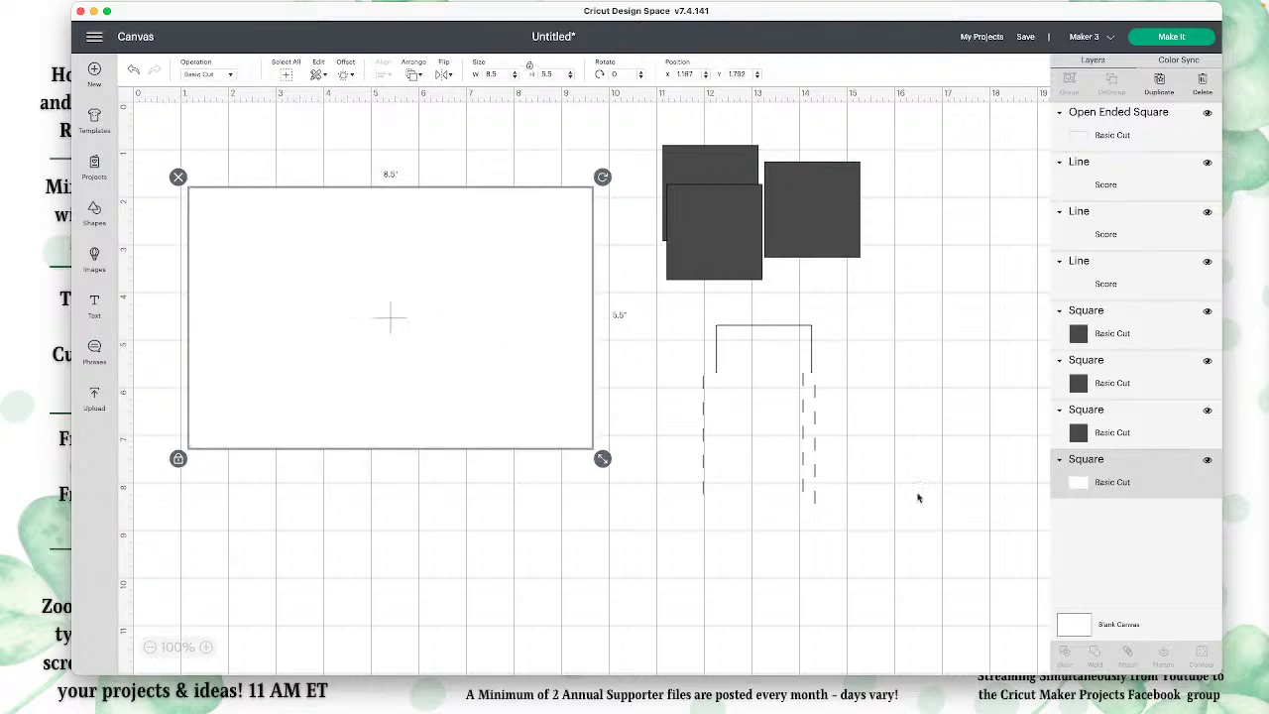
Set the blank canvas color to light gray.
left_click(1152, 633)
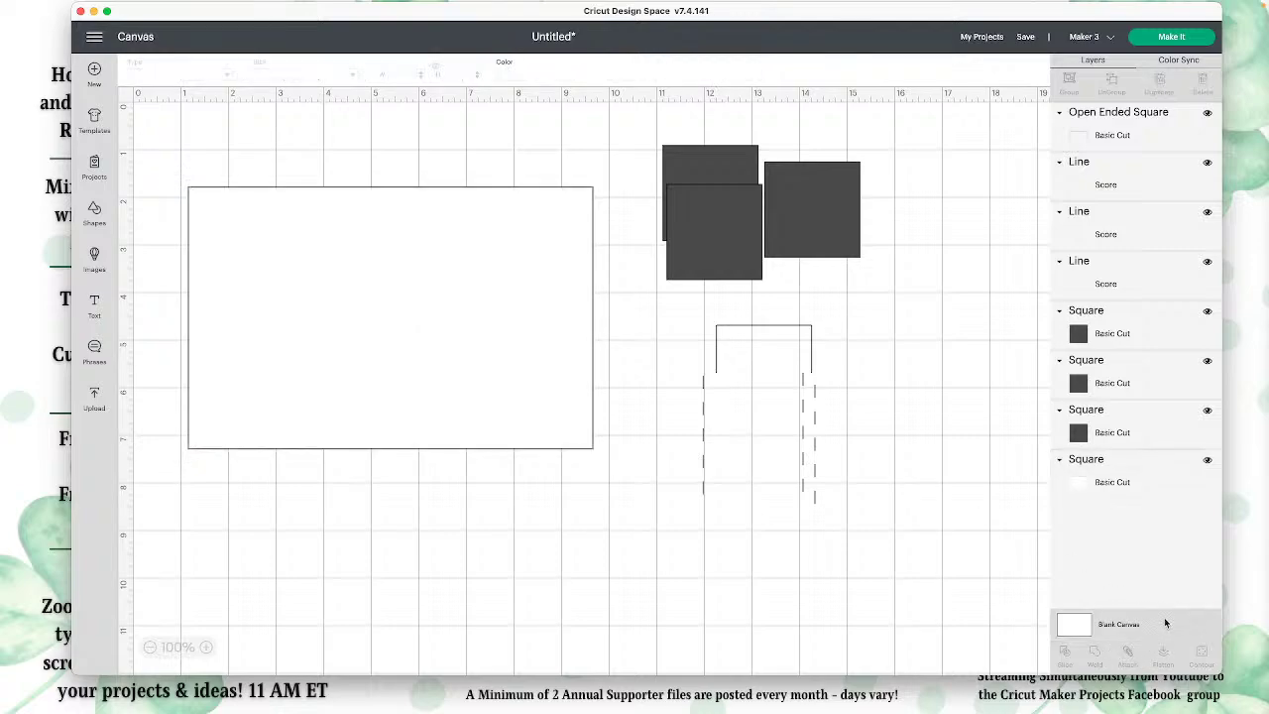
left_click(506, 78)
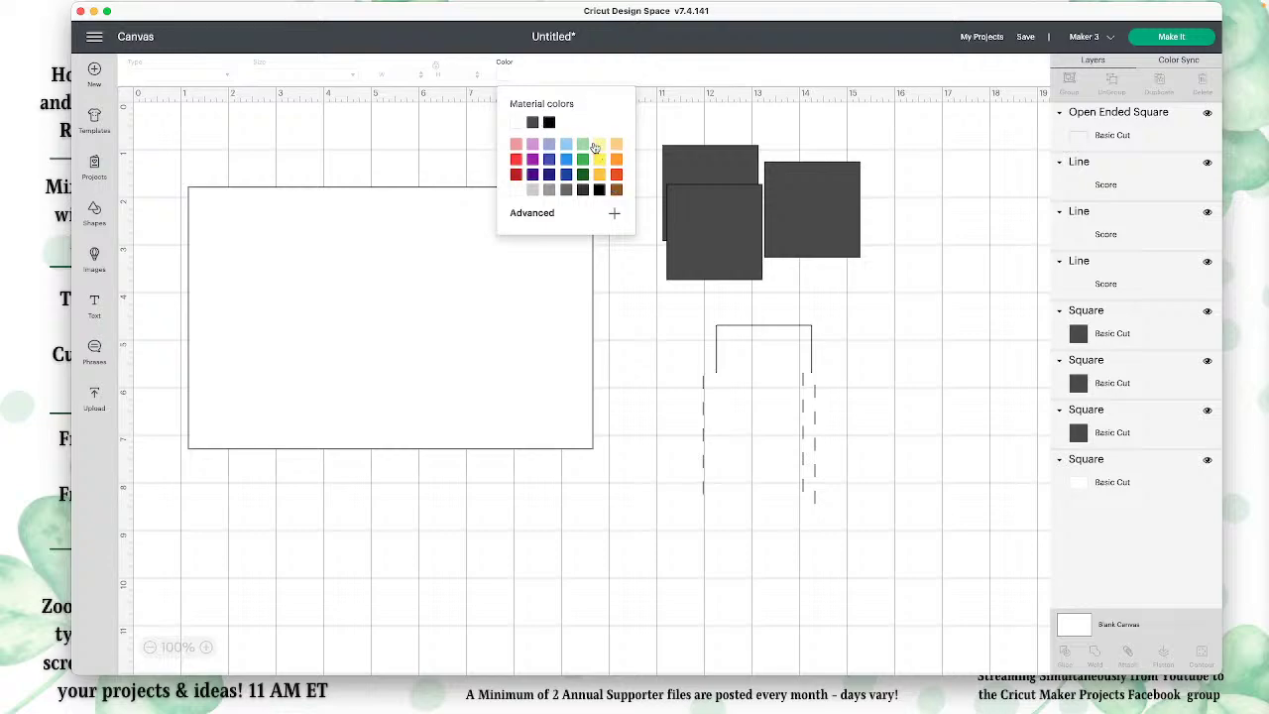
left_click(532, 190)
left_click(626, 586)
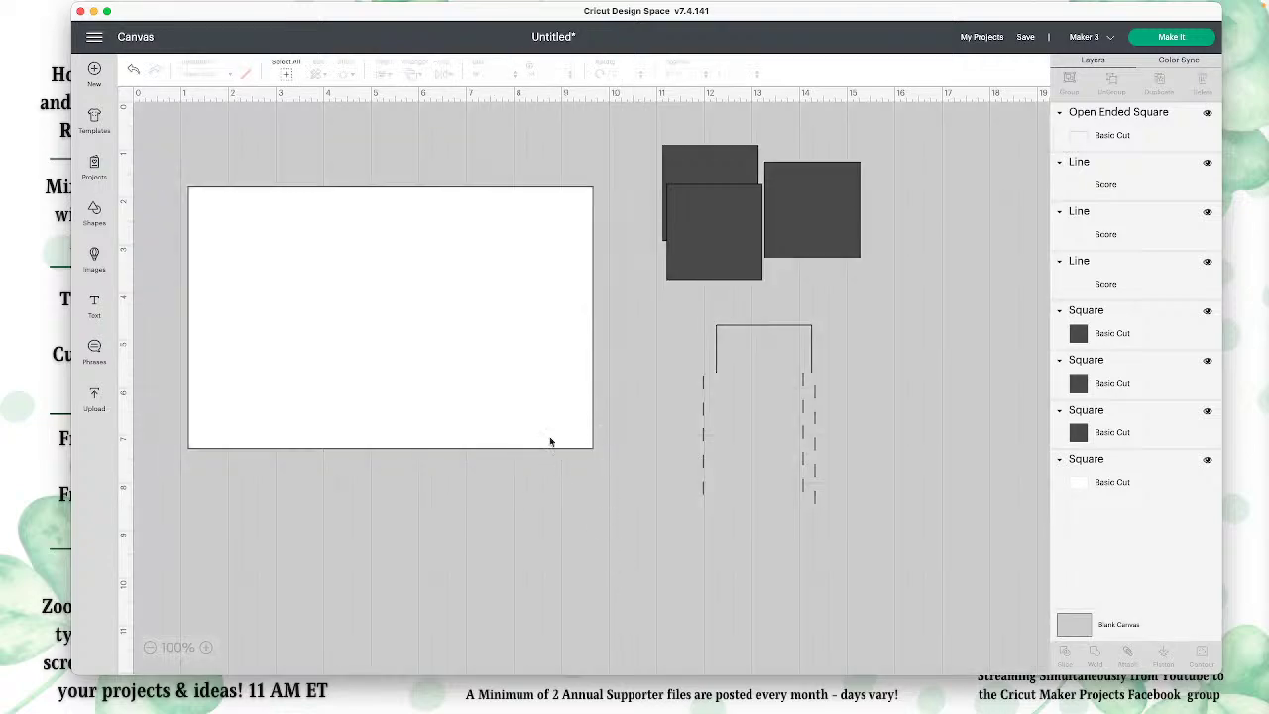
Position the white rectangle at the canvas origin, X 0 and Y 0.
left_click(519, 311)
left_click_drag(490, 351, 494, 328)
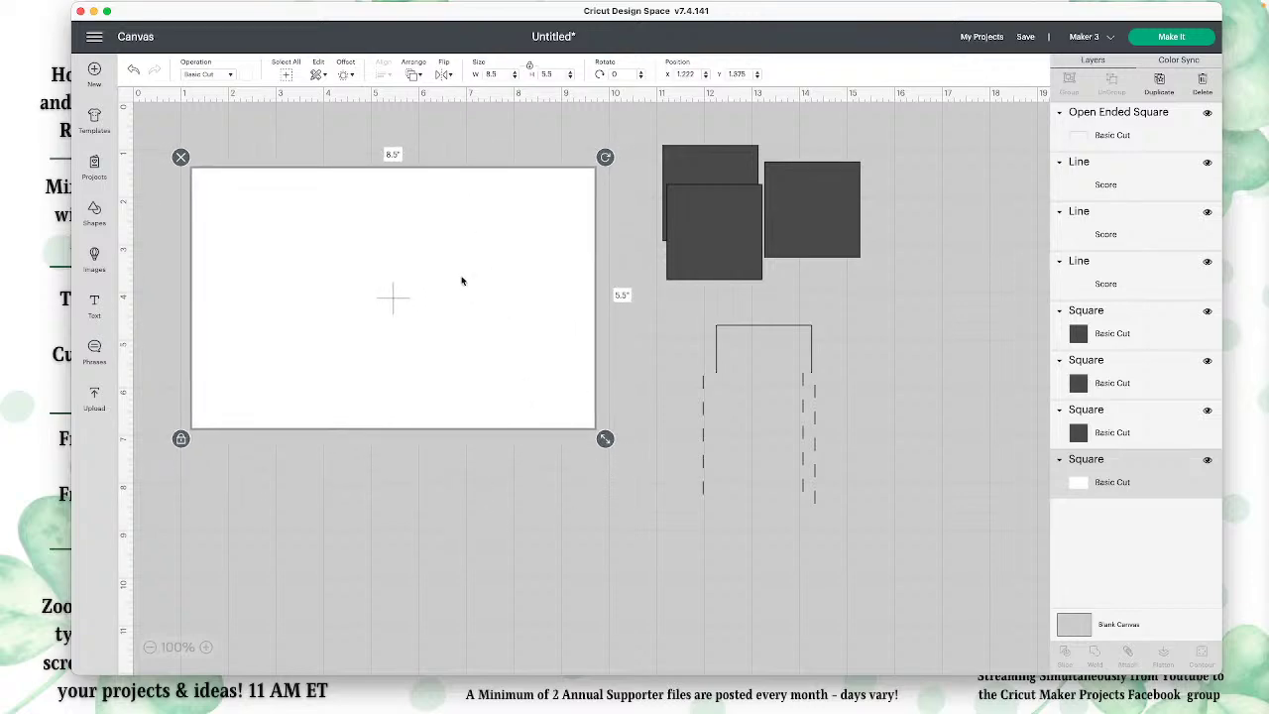
left_click_drag(360, 227, 345, 191)
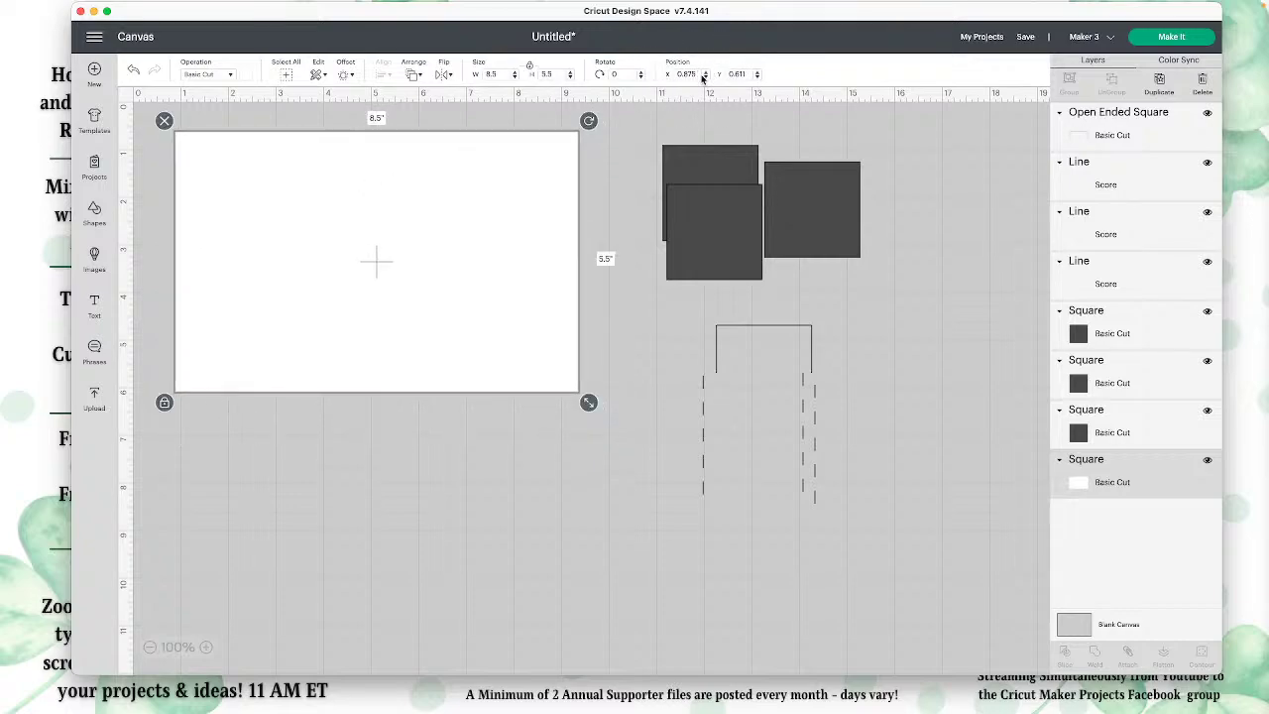
left_click_drag(696, 76, 670, 76)
type("0")
key("Tab")
type("0")
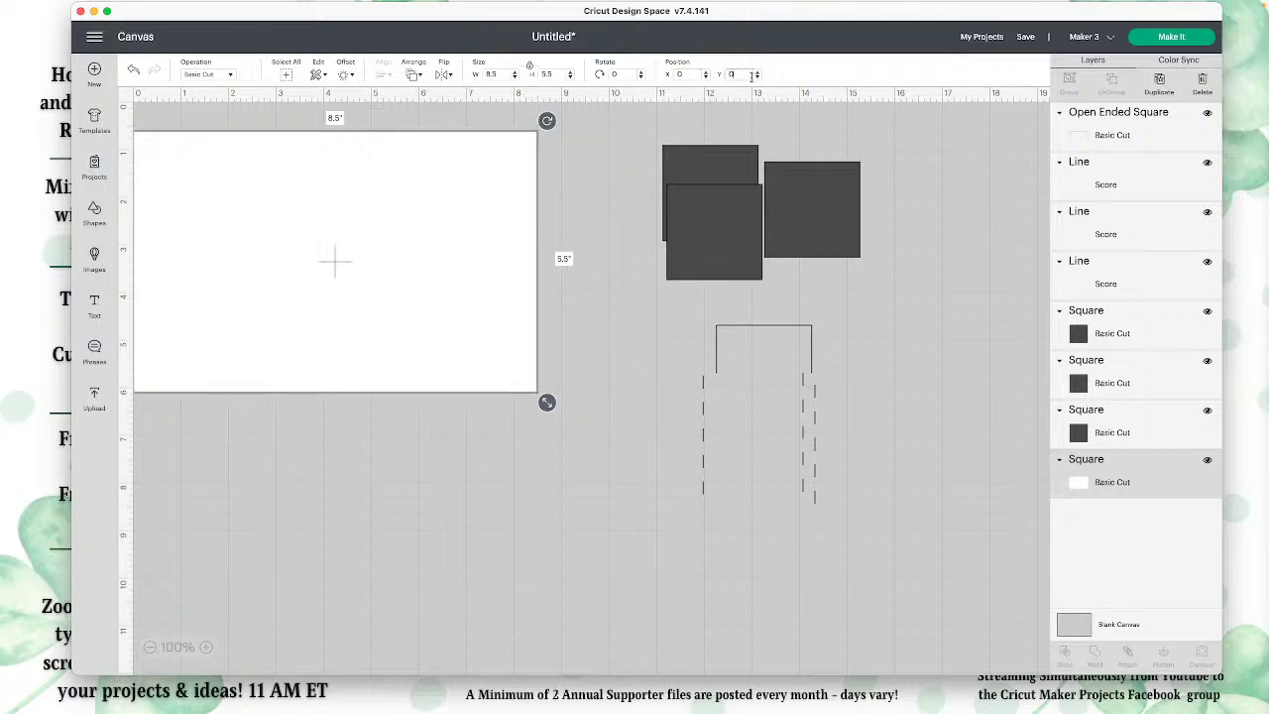
key("Return")
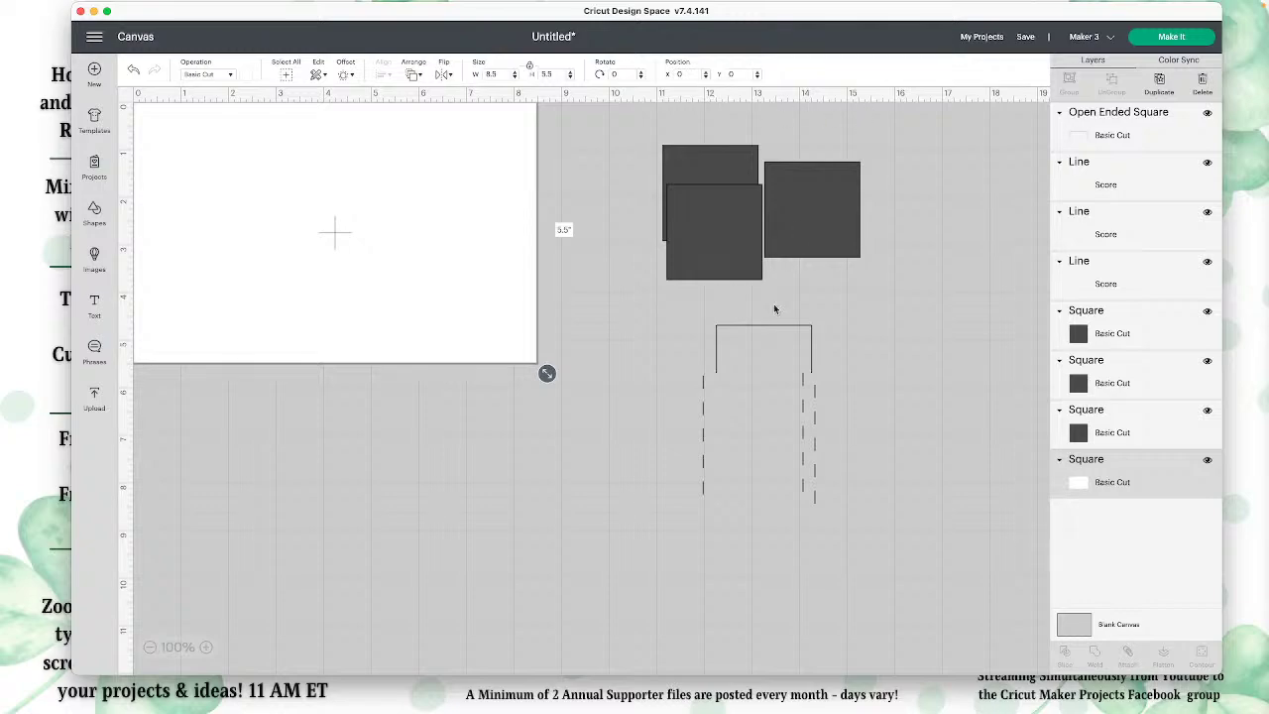
Place one score line on the white rectangle at about X 5.1, Y 1.4 and send it to the front.
left_click_drag(703, 395, 374, 236)
left_click(580, 216)
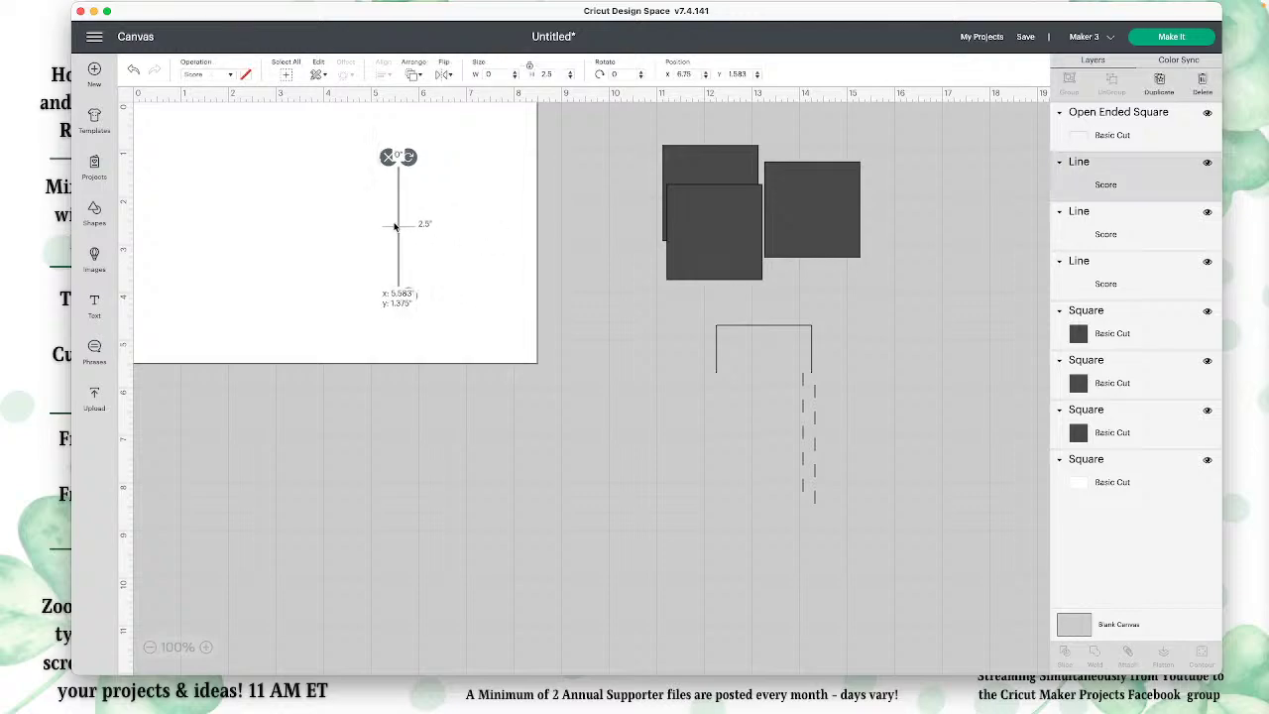
left_click(414, 74)
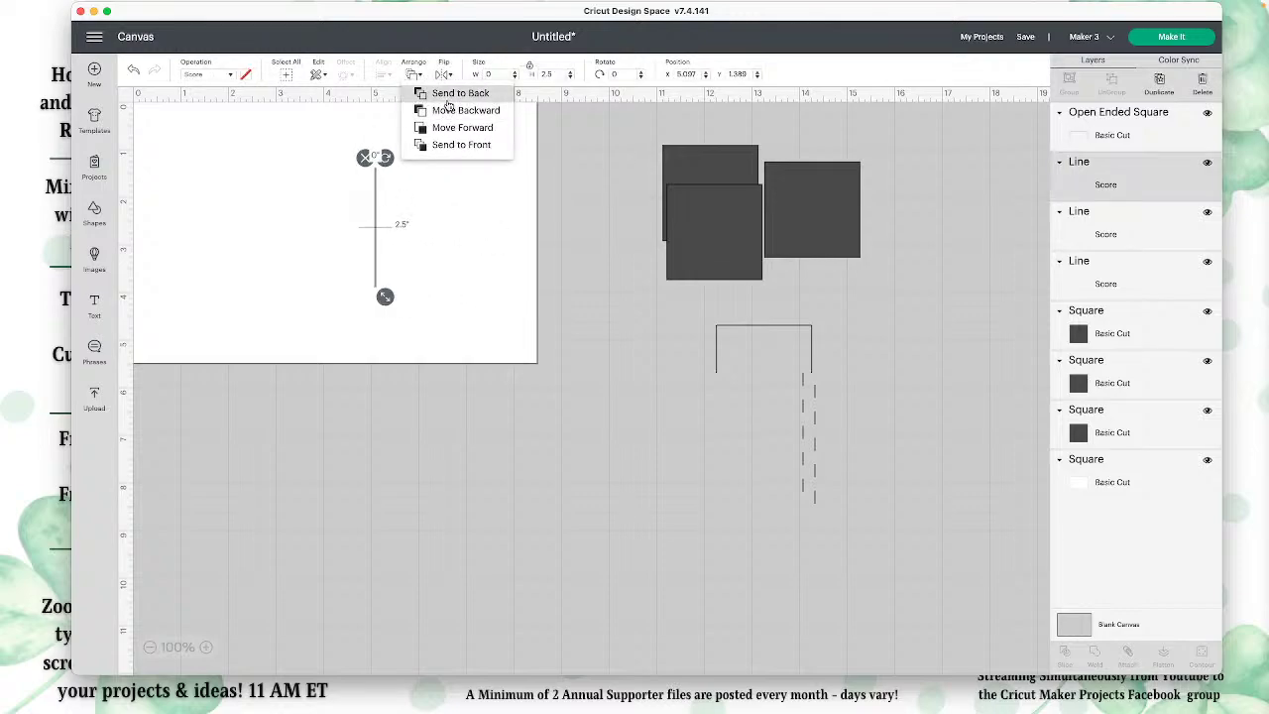
left_click(461, 145)
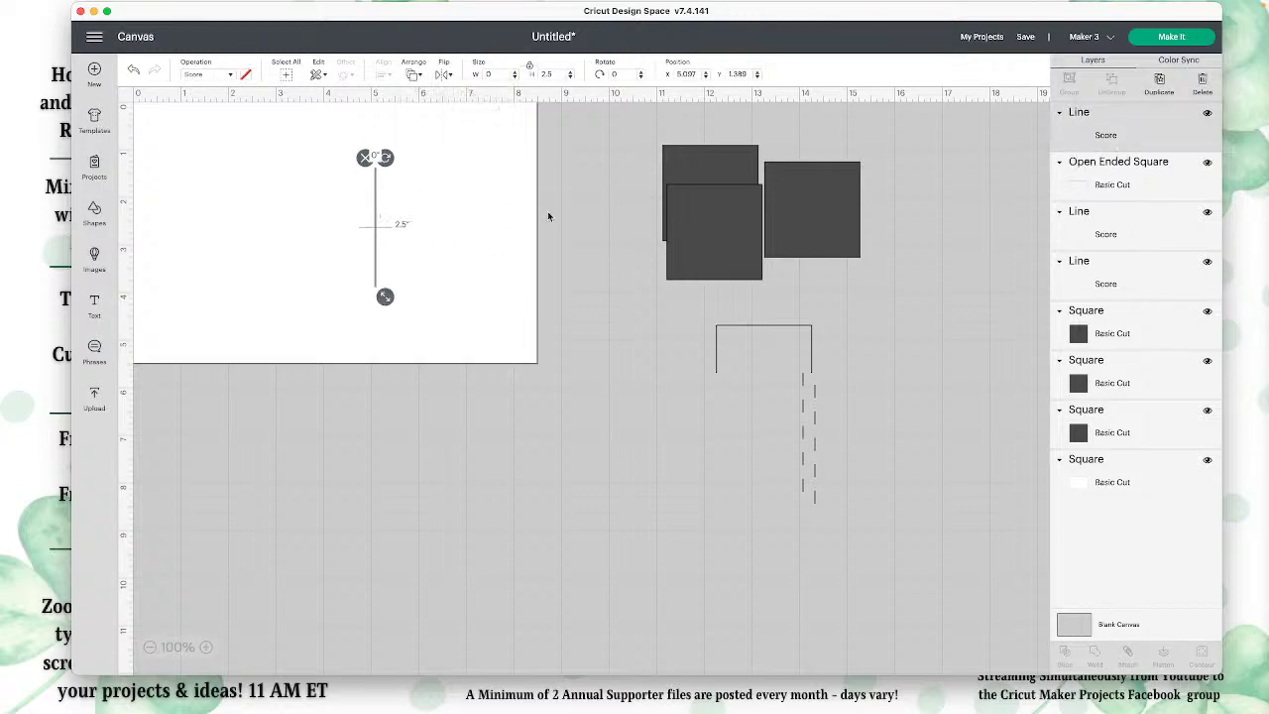
Set the height of the score line on the white rectangle to 5.5 inches.
left_click(611, 202)
left_click(378, 206)
left_click(551, 75)
type("5")
key("Return")
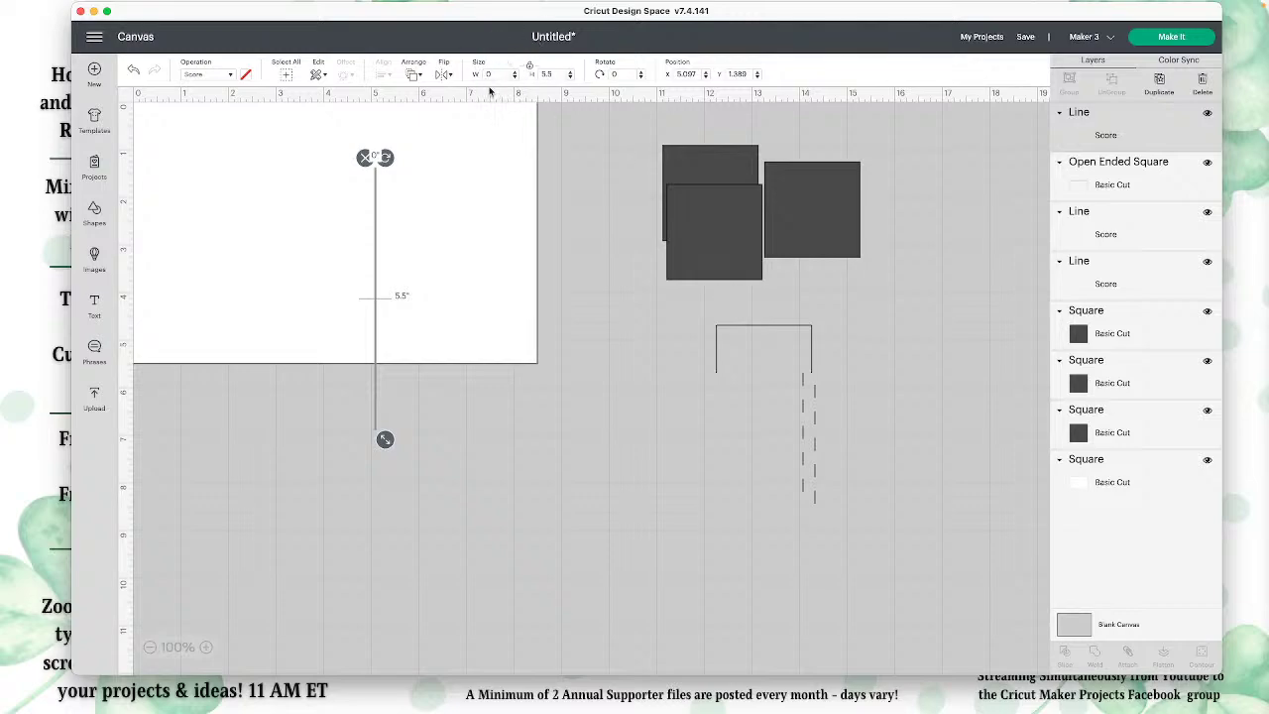
Position the 5.5 inch score line on the white rectangle at X 4.25, Y 0.
left_click_drag(378, 205, 375, 191)
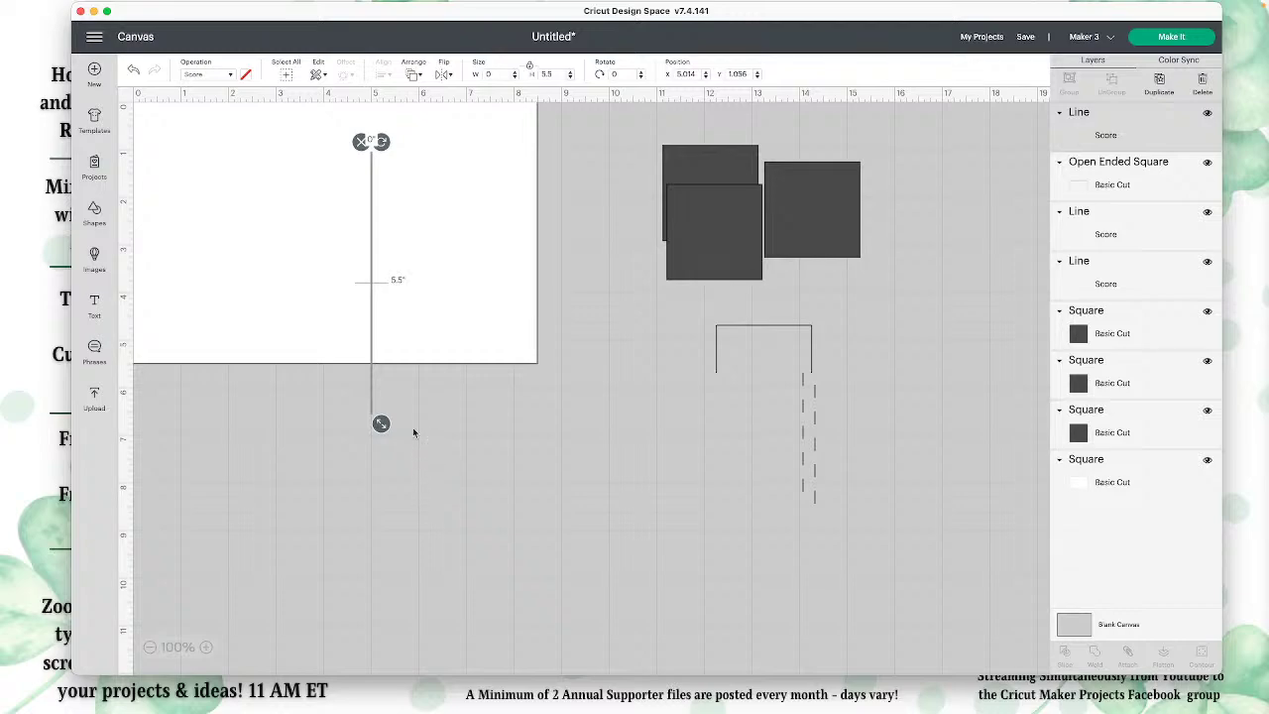
left_click_drag(376, 351, 314, 315)
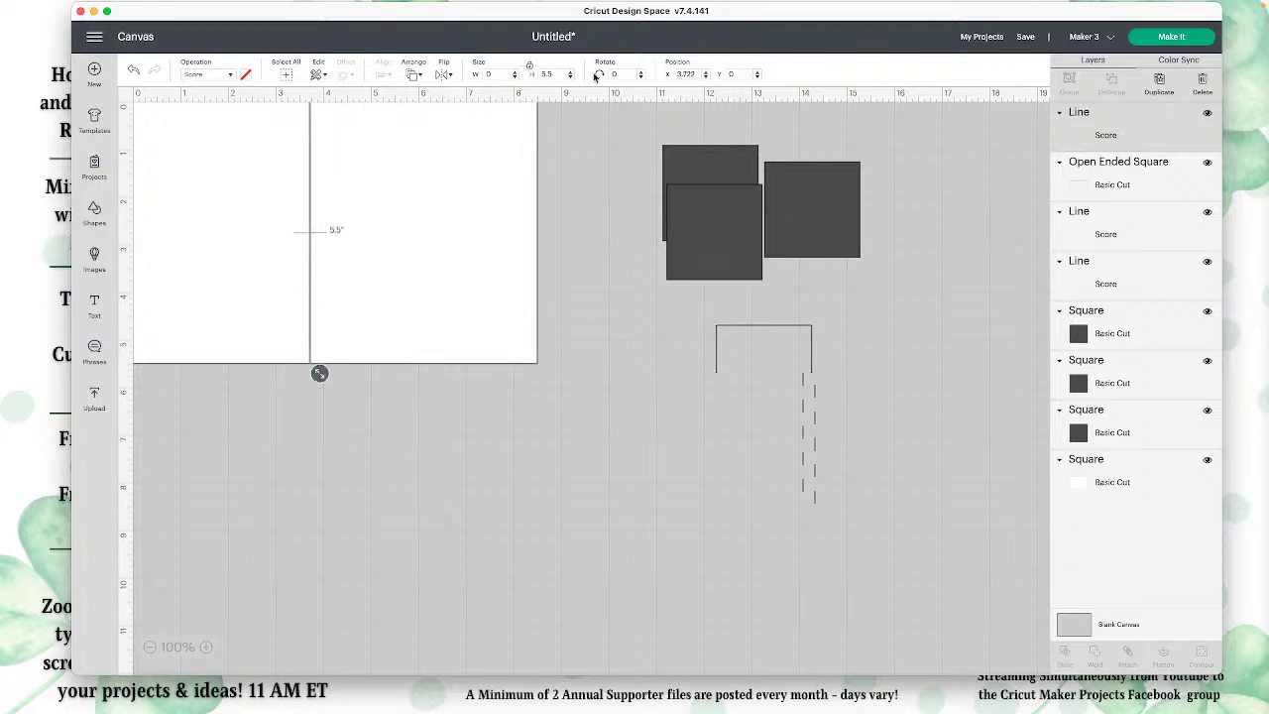
double_click(693, 74)
type("4.25")
key("Return")
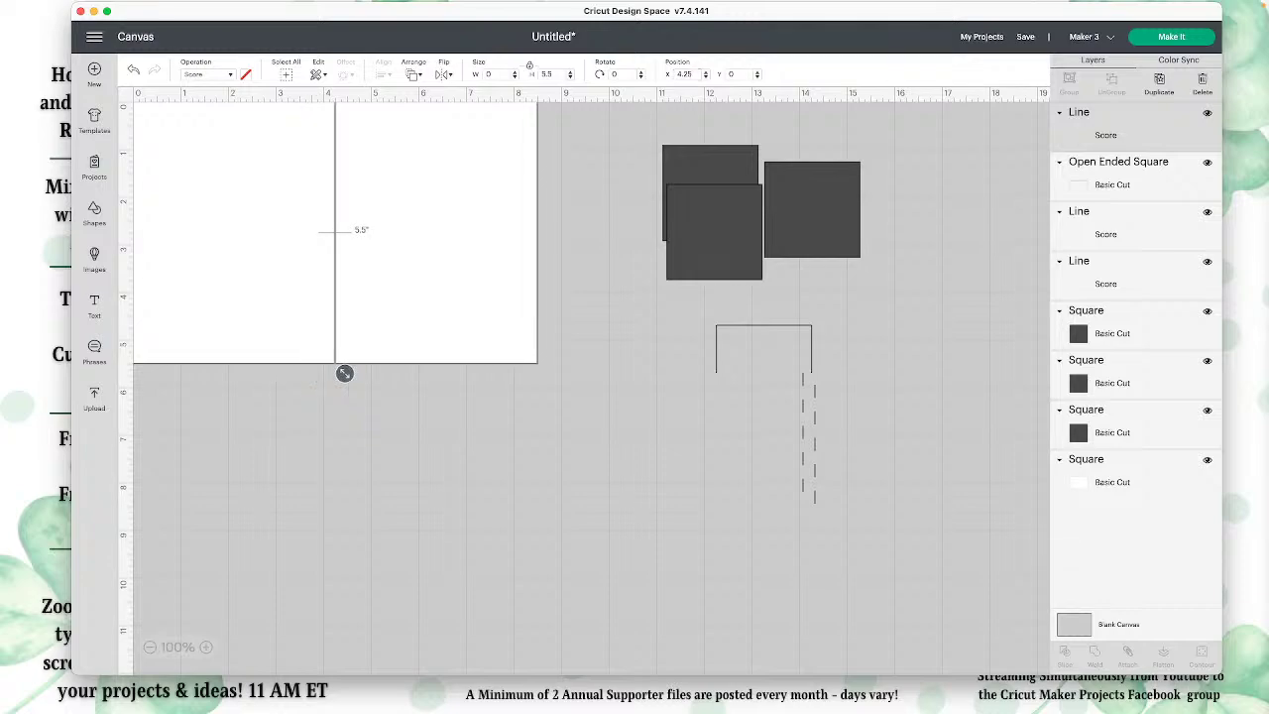
Align the score line and the white rectangle on their common center.
left_click_drag(449, 413, 340, 308)
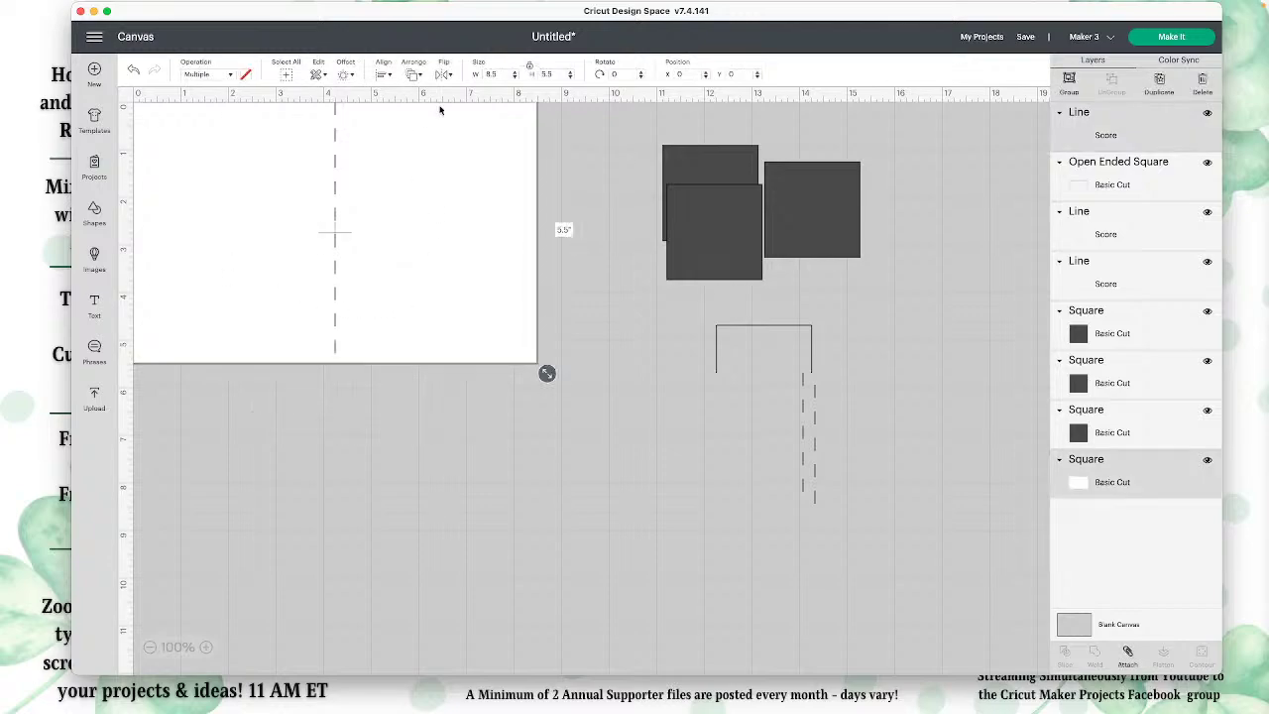
left_click(384, 75)
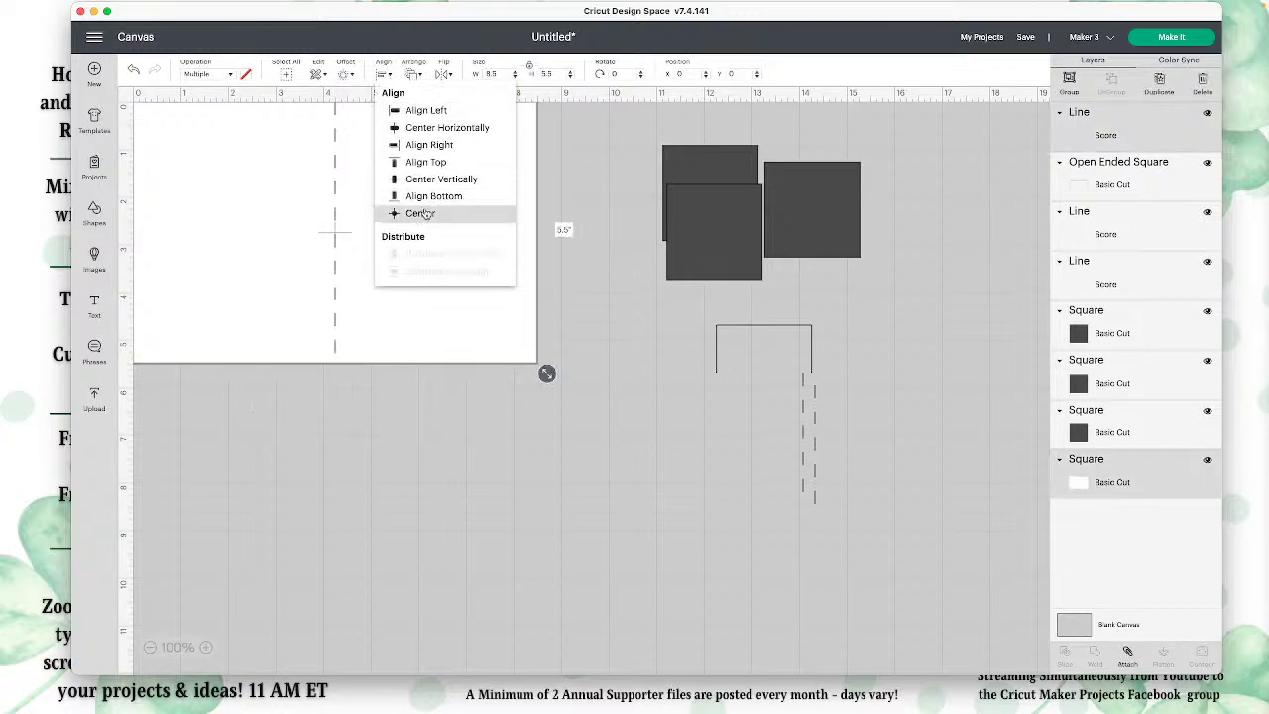
left_click(419, 212)
left_click(597, 396)
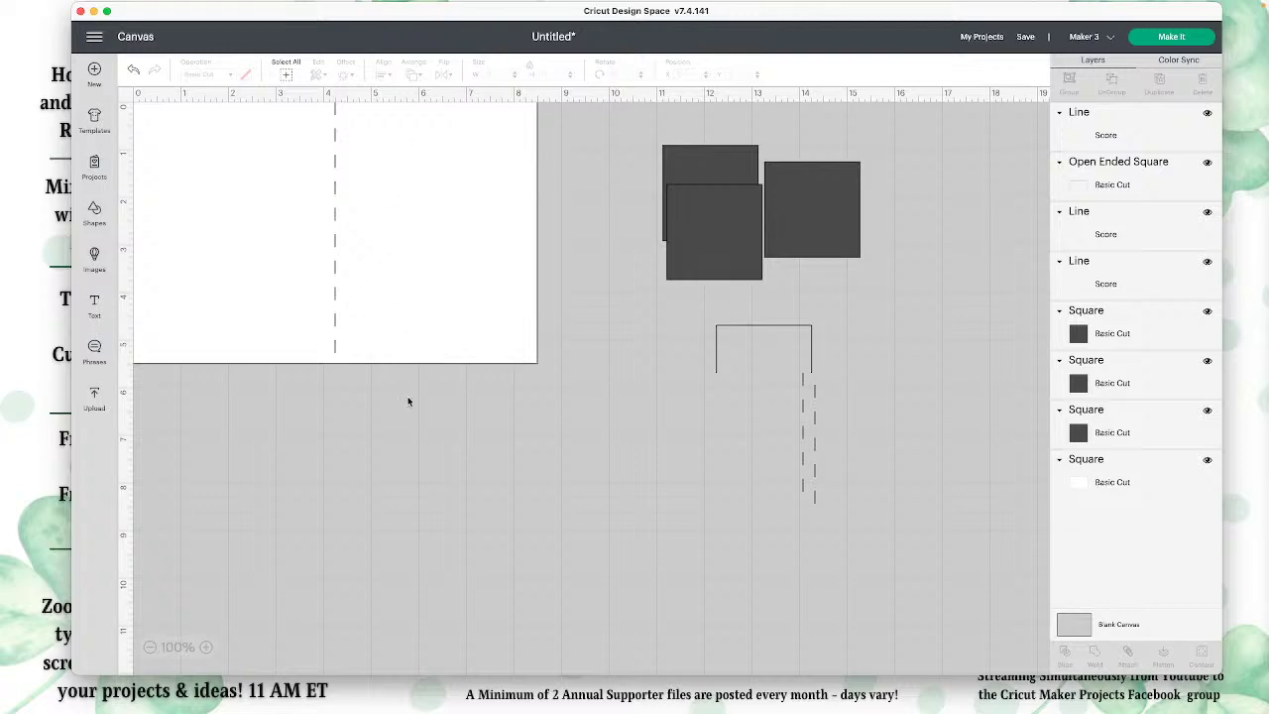
left_click(406, 342)
left_click(336, 283)
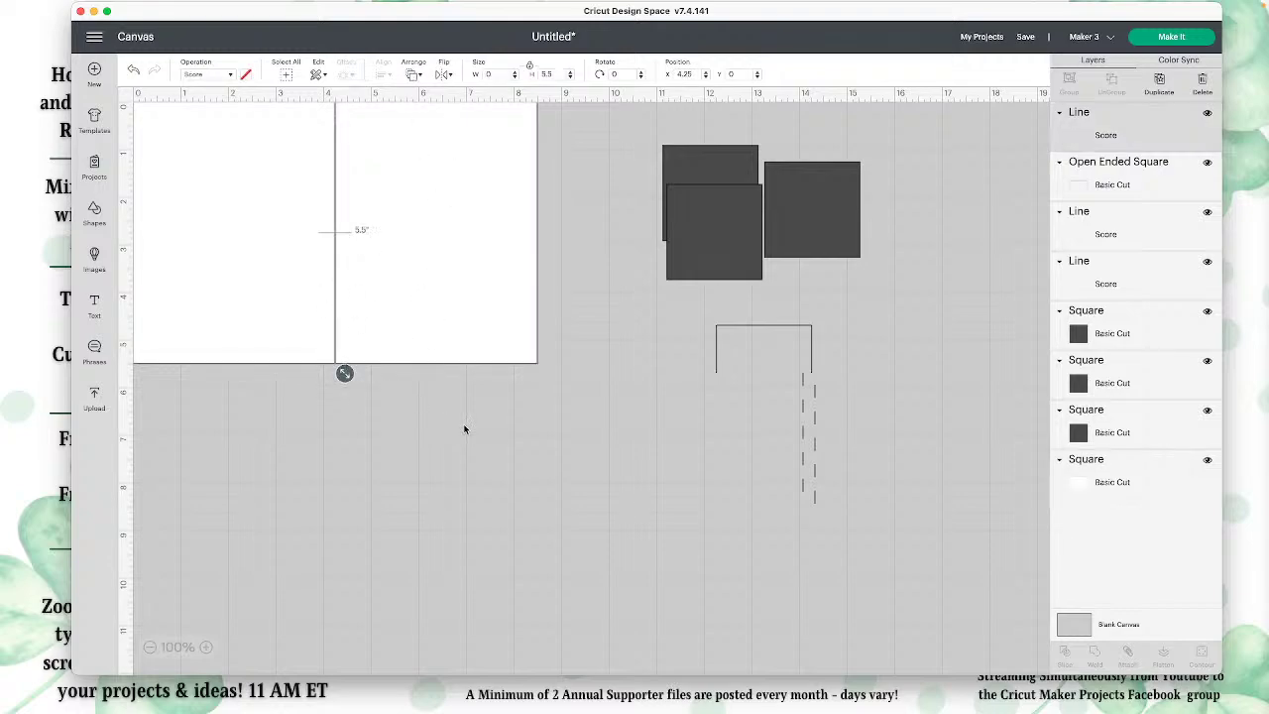
Group the centered score line with the white rectangle and undo a trial move of the group.
left_click_drag(504, 416, 268, 322)
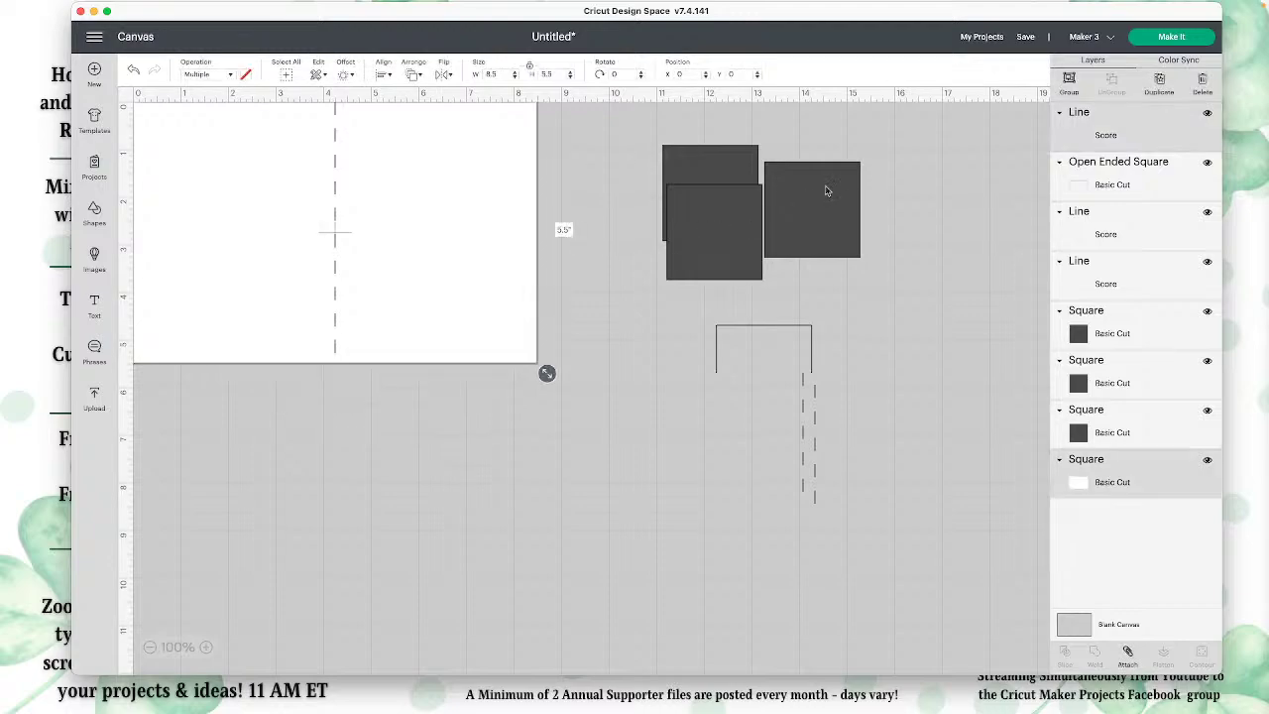
left_click(1069, 81)
left_click(595, 400)
left_click_drag(460, 324, 541, 459)
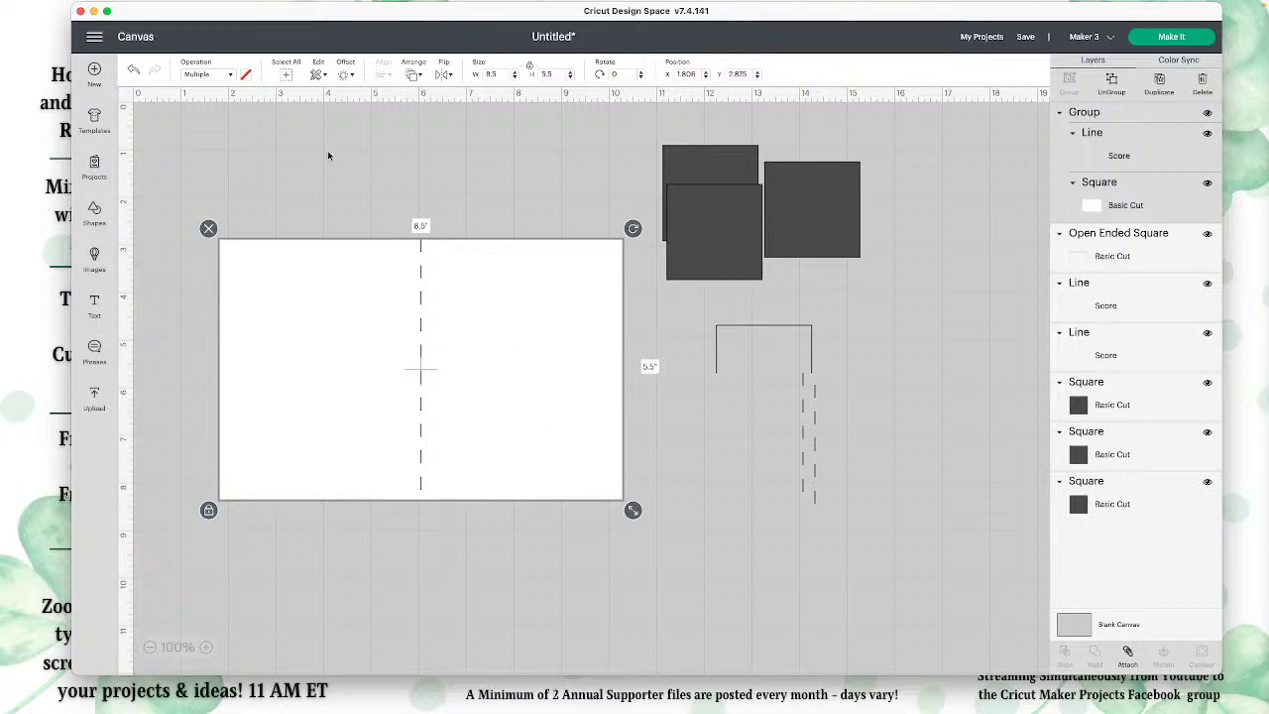
left_click(136, 74)
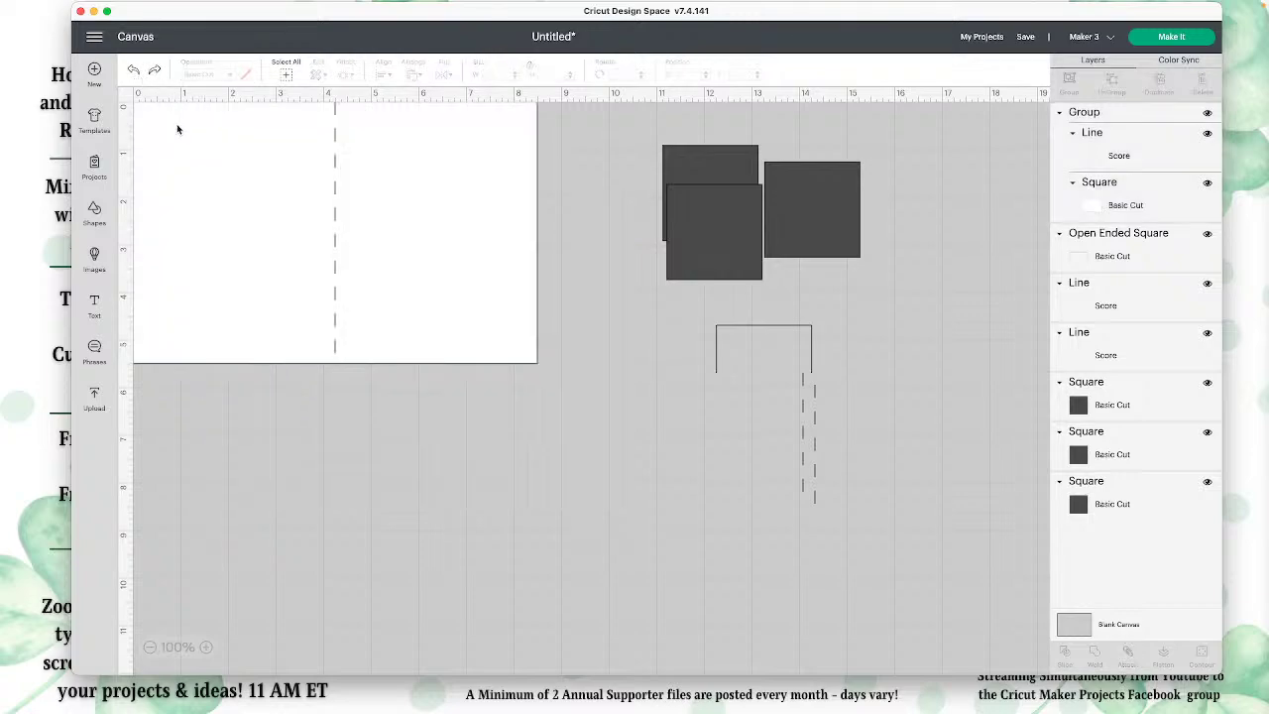
Pull one dark square out of the overlapping pair toward the white rectangle and resize it to 2.5 inches.
left_click(815, 457)
left_click(713, 237)
left_click_drag(713, 237, 713, 237)
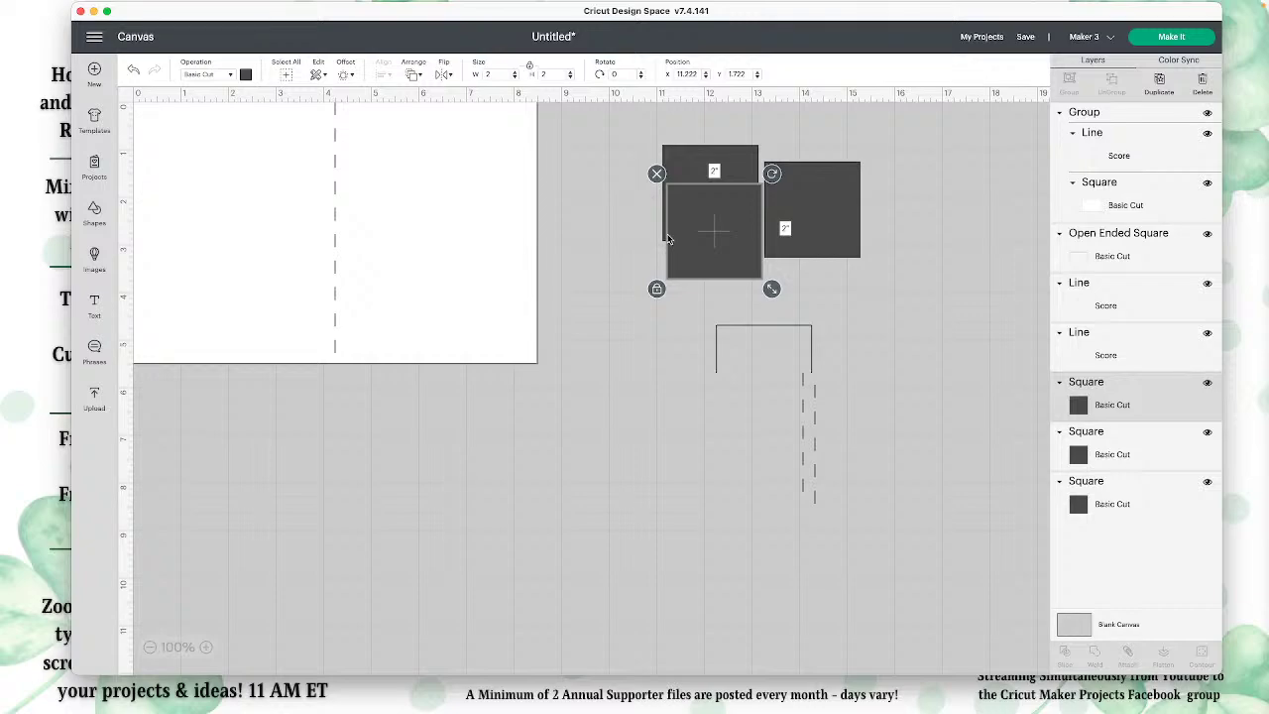
left_click_drag(696, 231, 587, 226)
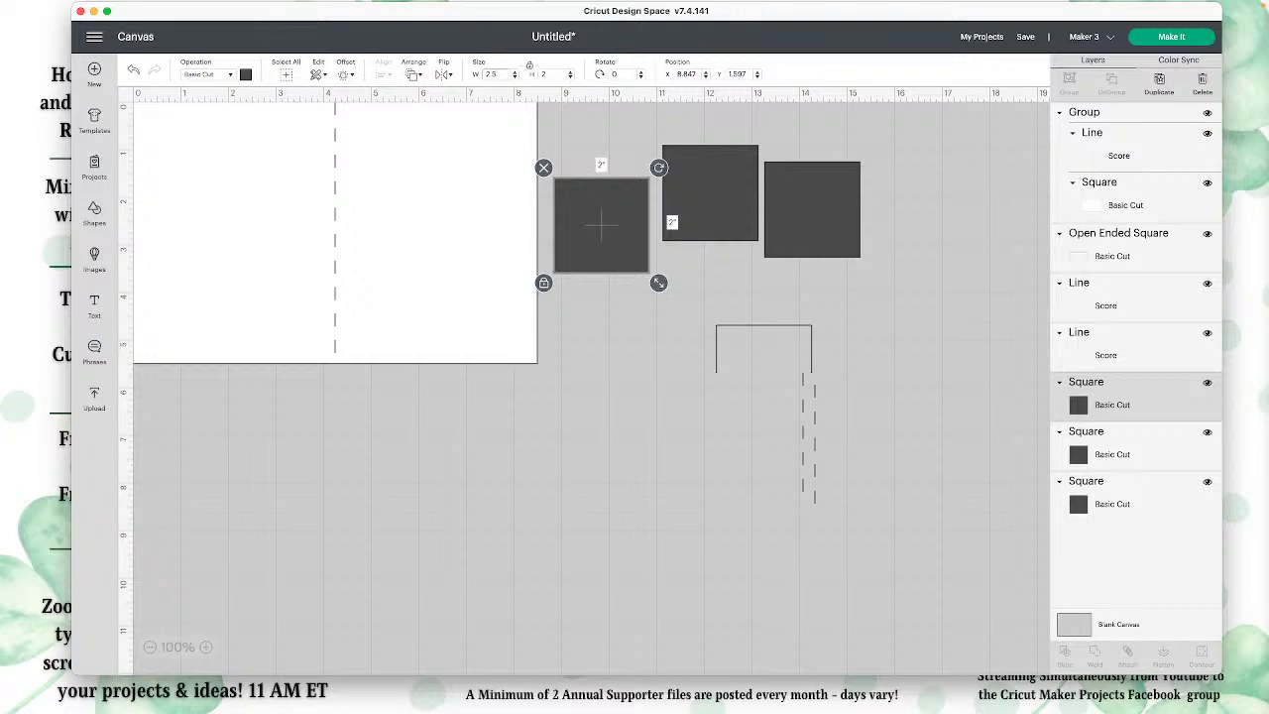
key("Return")
Bring the 2.5 inch square to the front over the white rectangle and park it beside the rectangle at about X 8.7, Y 2.1.
left_click_drag(583, 190, 315, 177)
left_click(414, 73)
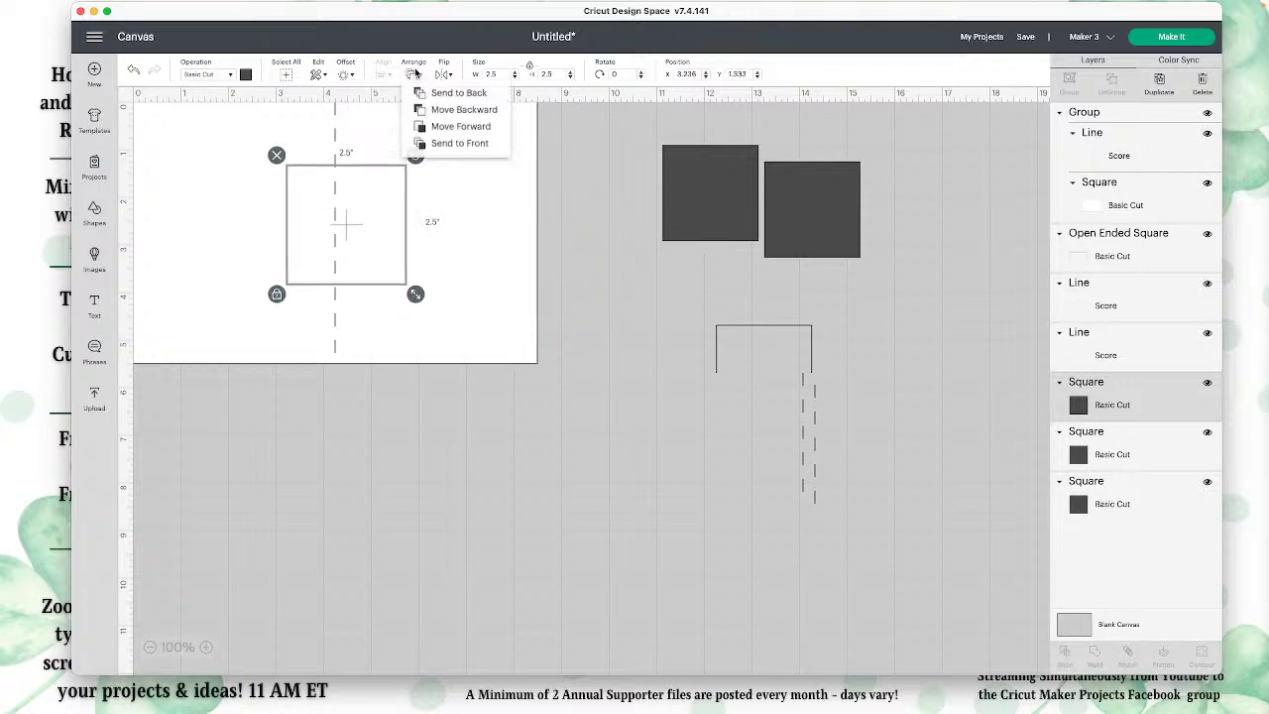
left_click(453, 137)
left_click_drag(383, 231, 444, 215)
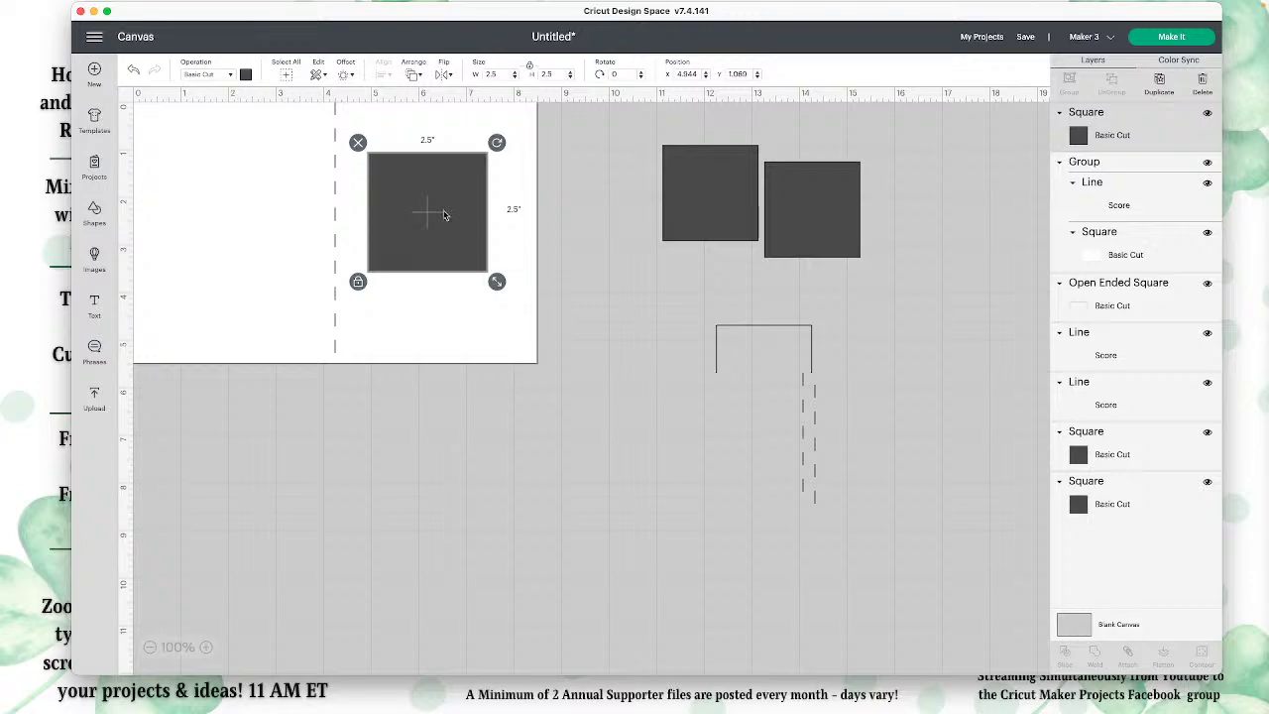
left_click_drag(405, 212, 575, 261)
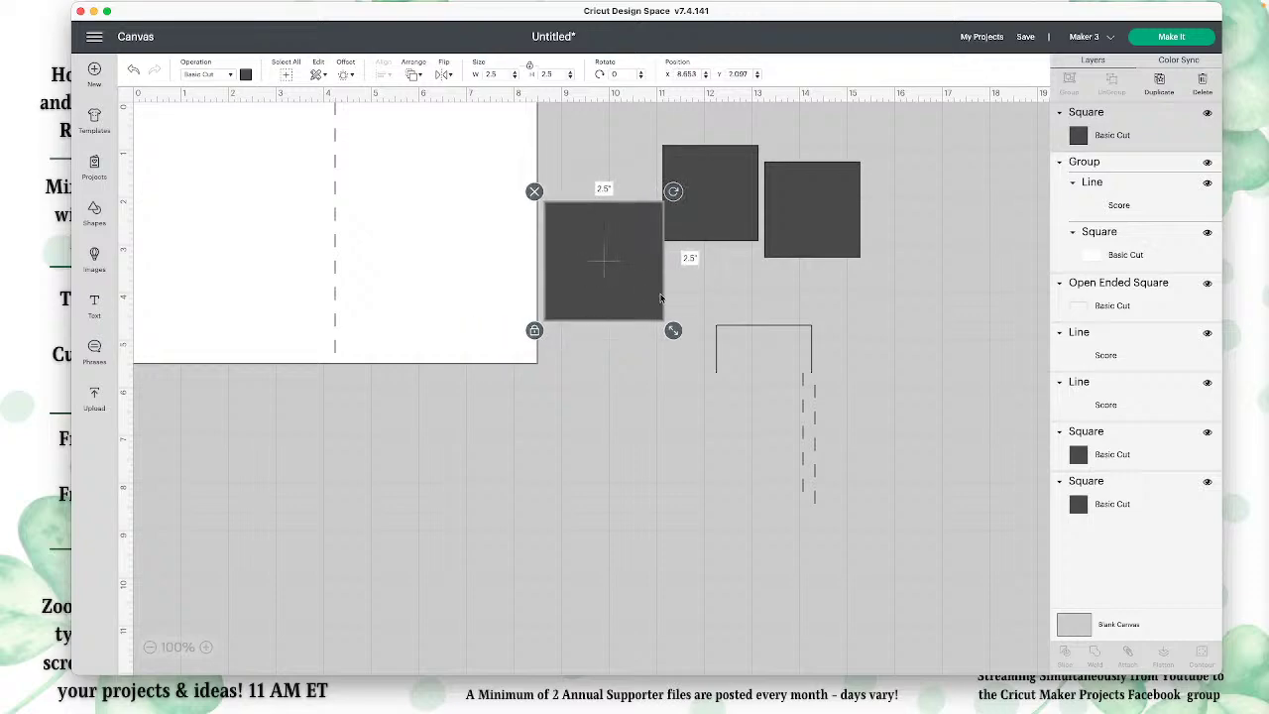
Move the open ended square onto the white rectangle near the center score line and rotate it 90 degrees.
left_click(735, 330)
left_click_drag(735, 330, 357, 231)
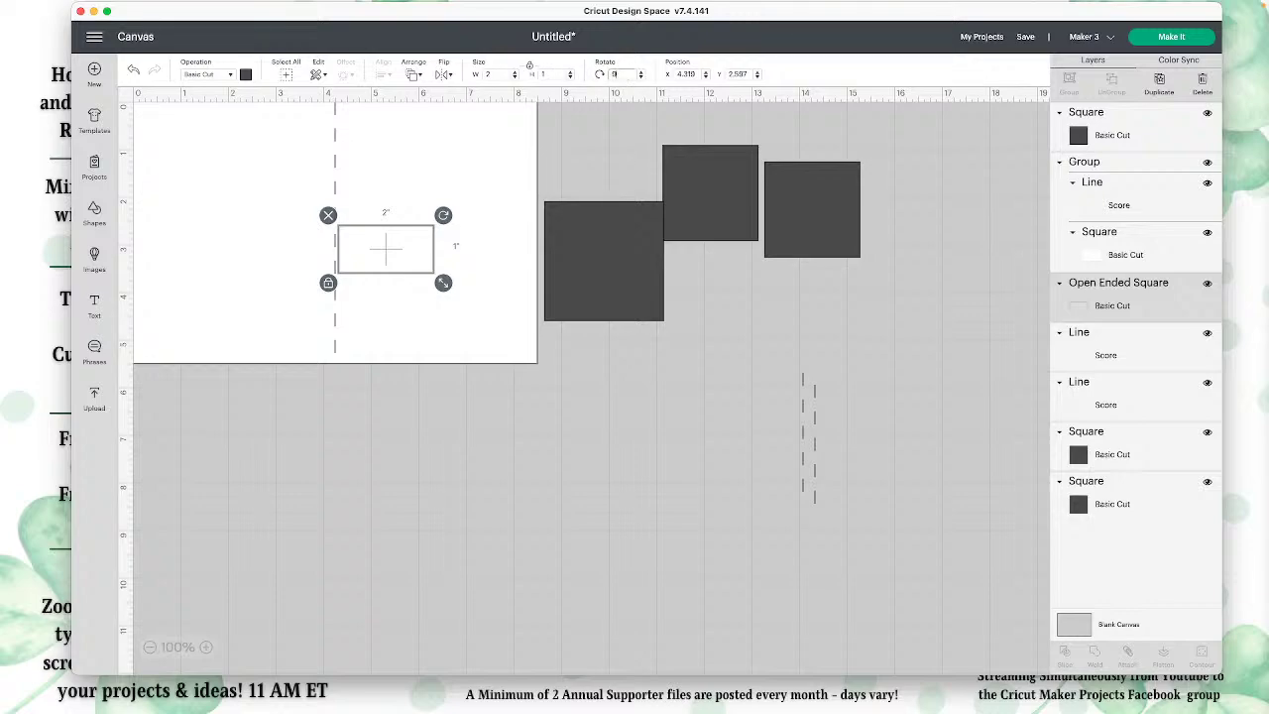
left_click(599, 75)
left_click(615, 408)
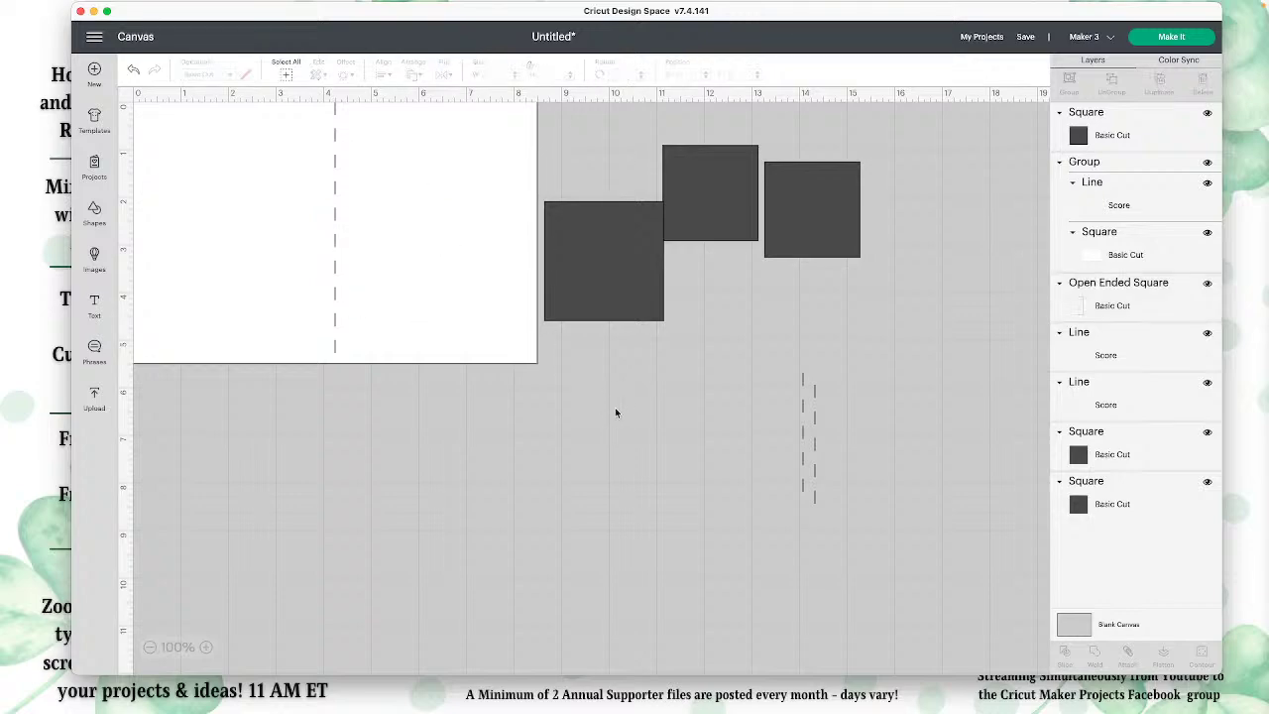
Send the grouped white rectangle and score line to the back, behind the open ended square.
left_click(387, 267)
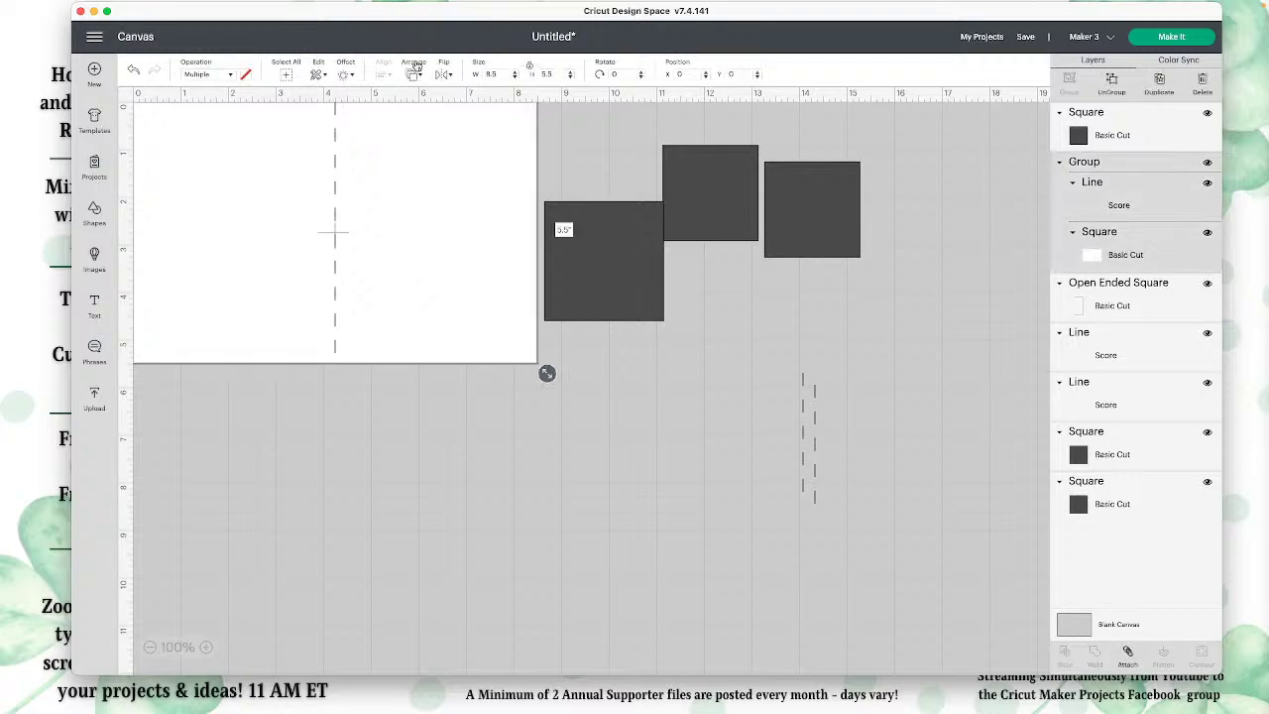
left_click(415, 72)
left_click(454, 94)
left_click(404, 266)
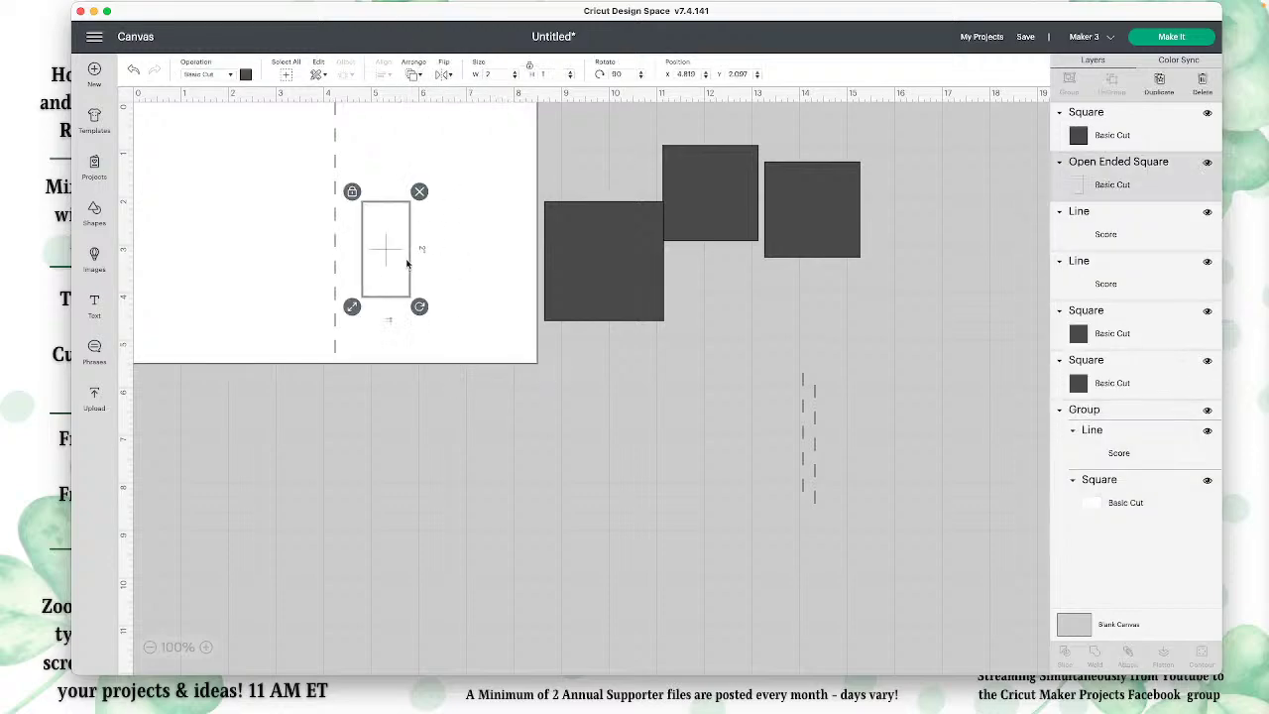
Flip the open ended square so its opening faces the opposite way and move it to about X 1.7, Y 1.5.
left_click(442, 76)
left_click(469, 93)
left_click(440, 213)
left_click(399, 206)
left_click_drag(384, 206, 231, 176)
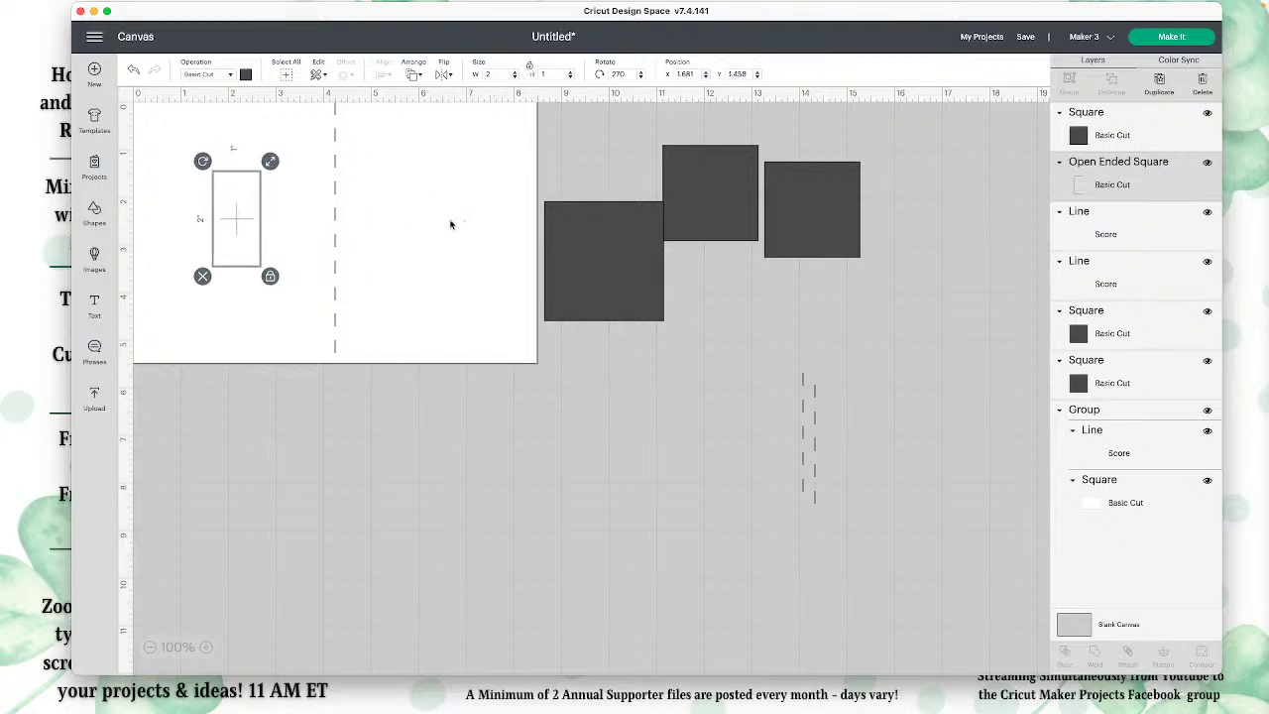
Resize the 2.5 inch square to 2.25 inches and place it on the white rectangle beside the open ended square.
left_click(589, 249)
left_click_drag(589, 252, 616, 250)
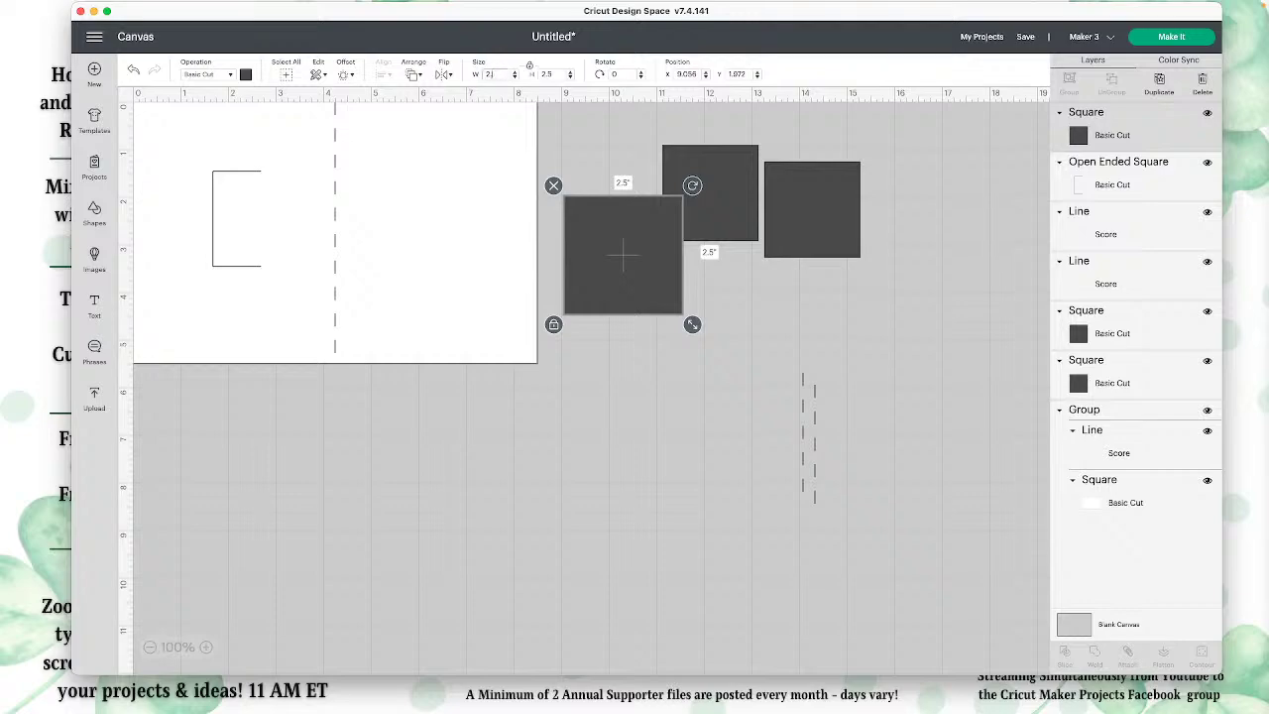
key("Return")
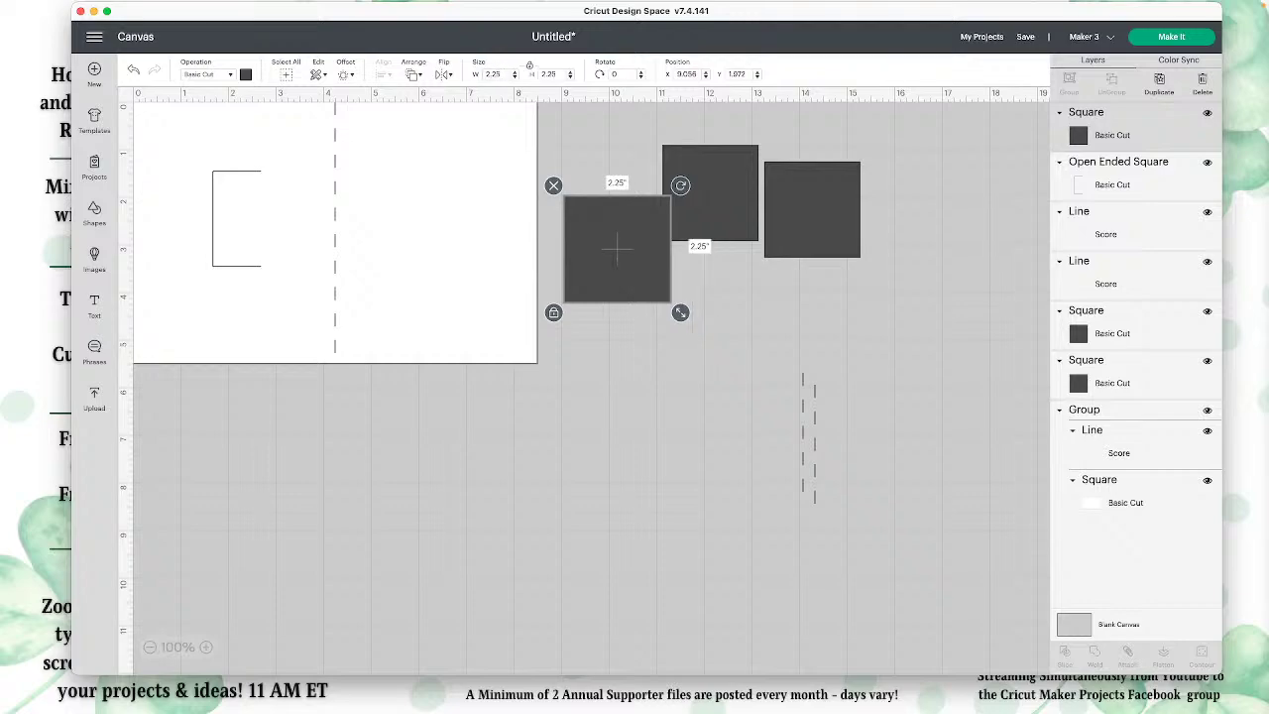
left_click_drag(630, 269, 300, 241)
Unlock the open ended square's proportions and set its height to 2.5 inches.
left_click(228, 255)
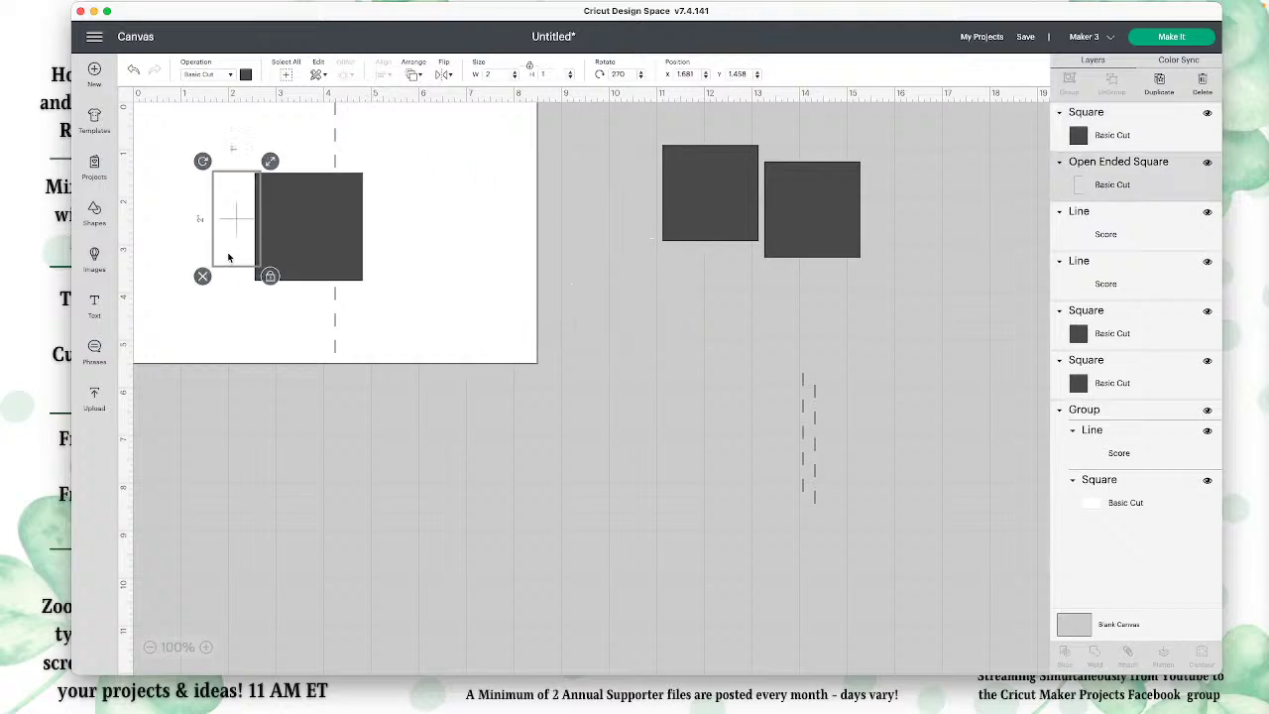
left_click(530, 68)
left_click(558, 73)
type(".5")
key("Return")
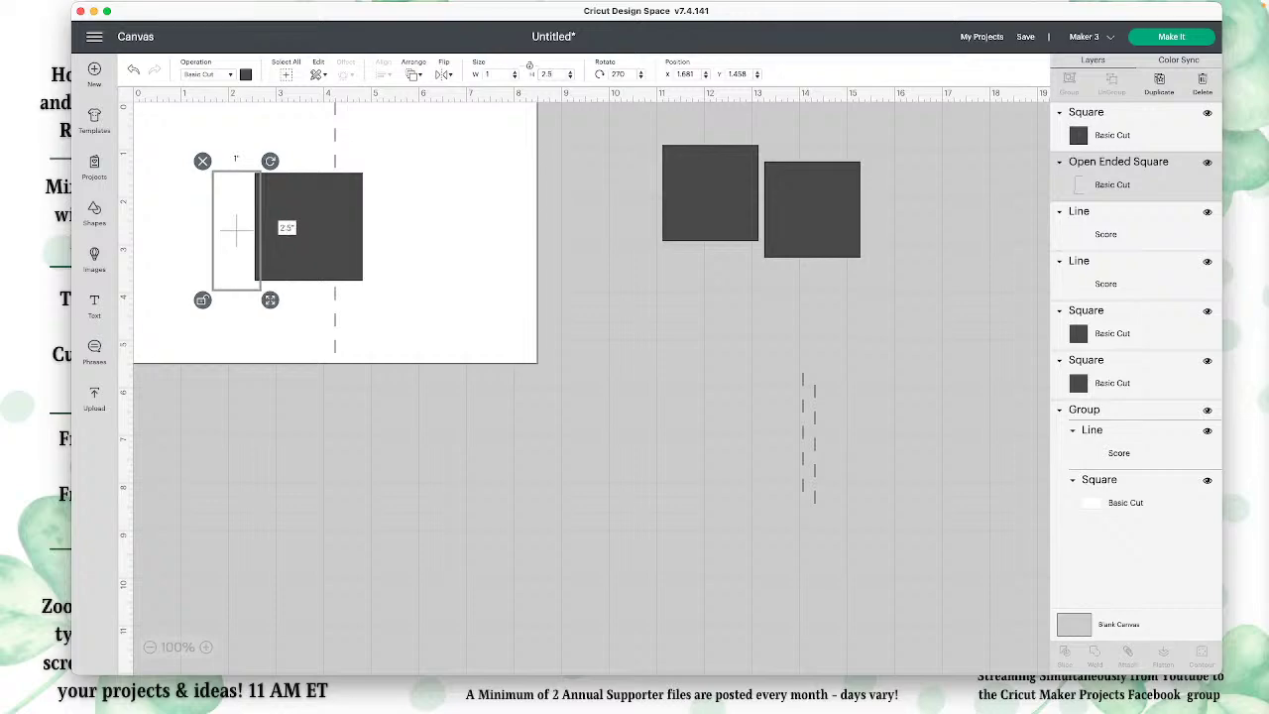
Test the 2.25 inch square inside the open ended square, and move it across the center score line to about X 5.4, Y 1.25.
left_click_drag(346, 217, 293, 227)
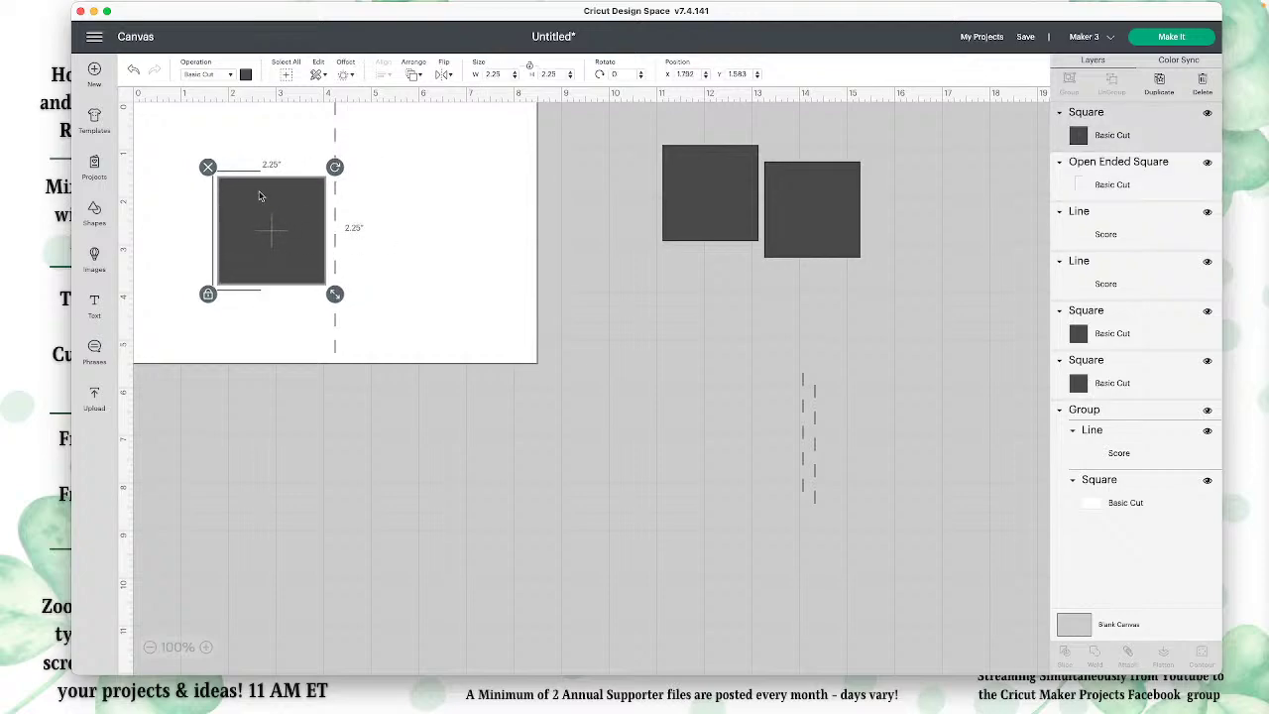
left_click_drag(250, 289, 593, 301)
left_click_drag(214, 258, 210, 249)
left_click_drag(601, 220, 441, 202)
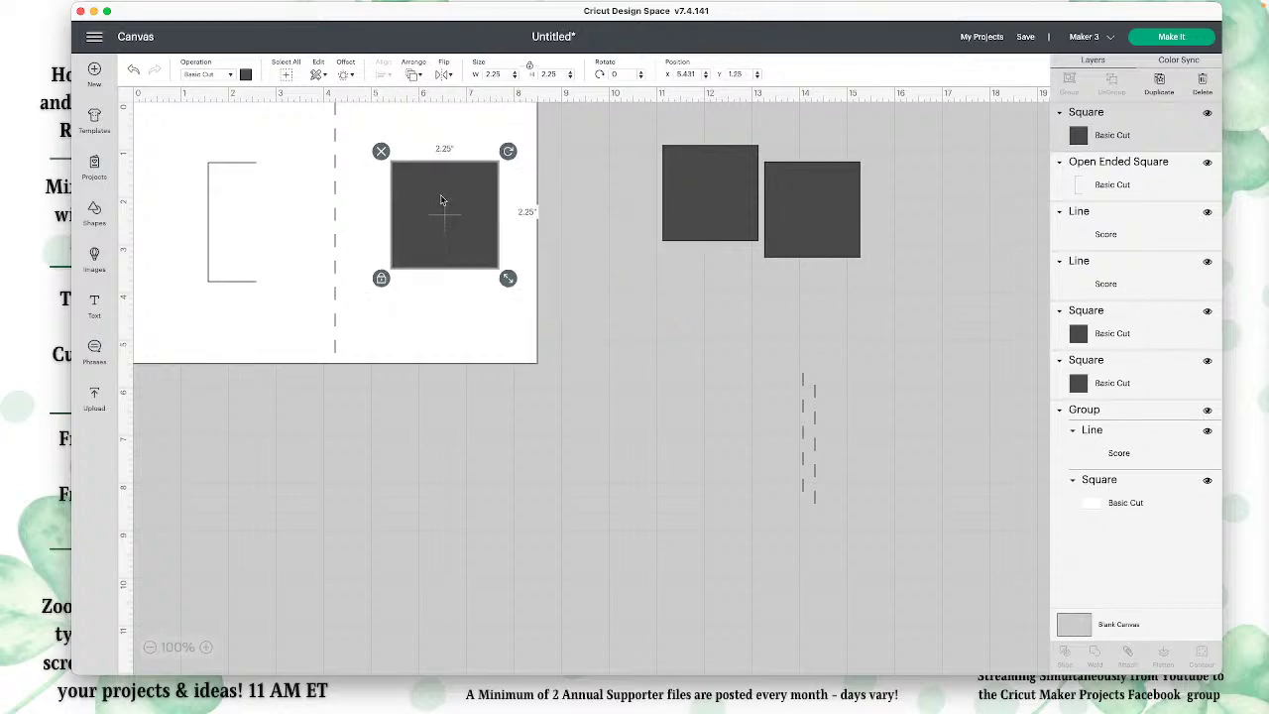
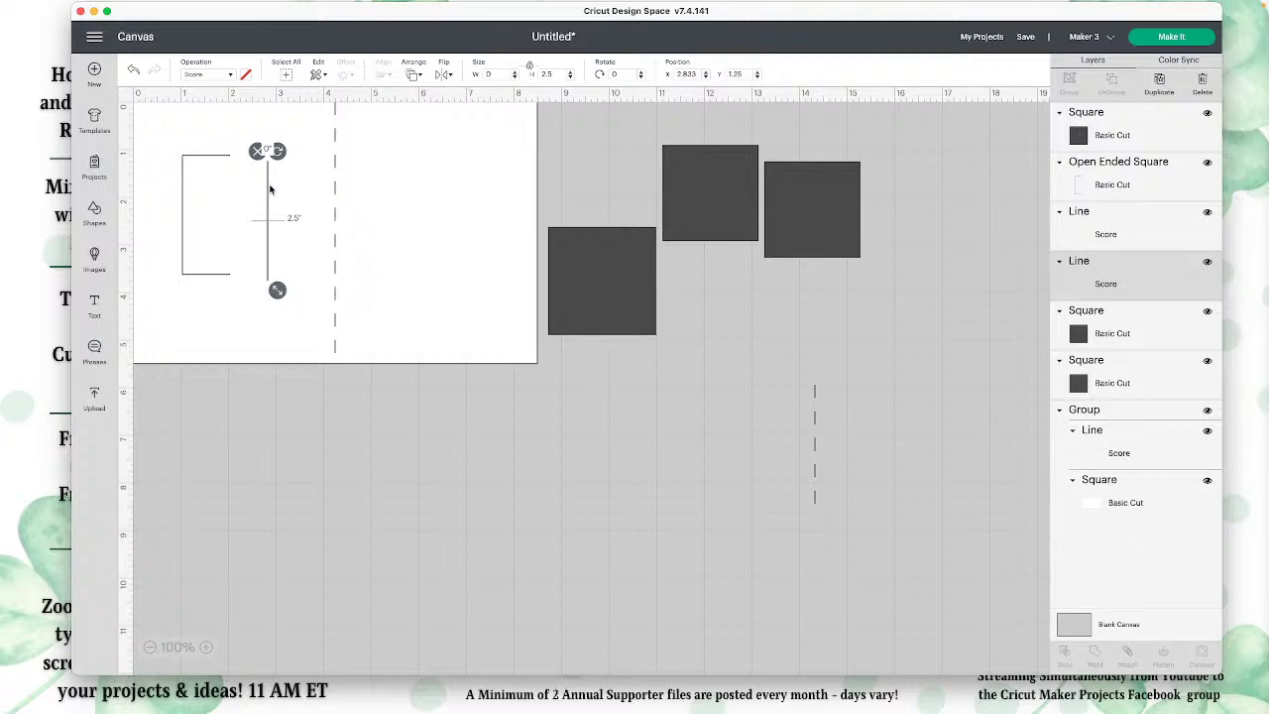
Position the 2.5 inch score line near the open ended square's opening at X 2.125, Y 0.
left_click_drag(270, 186, 230, 133)
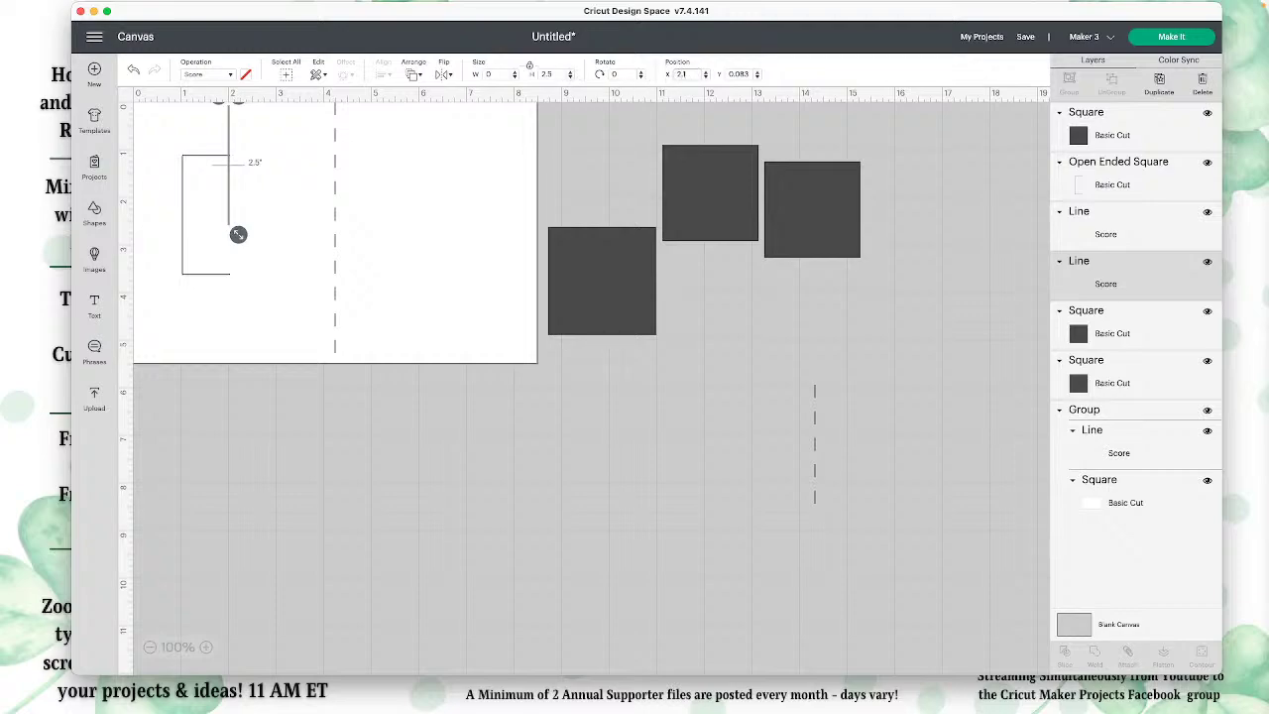
left_click_drag(238, 234, 242, 234)
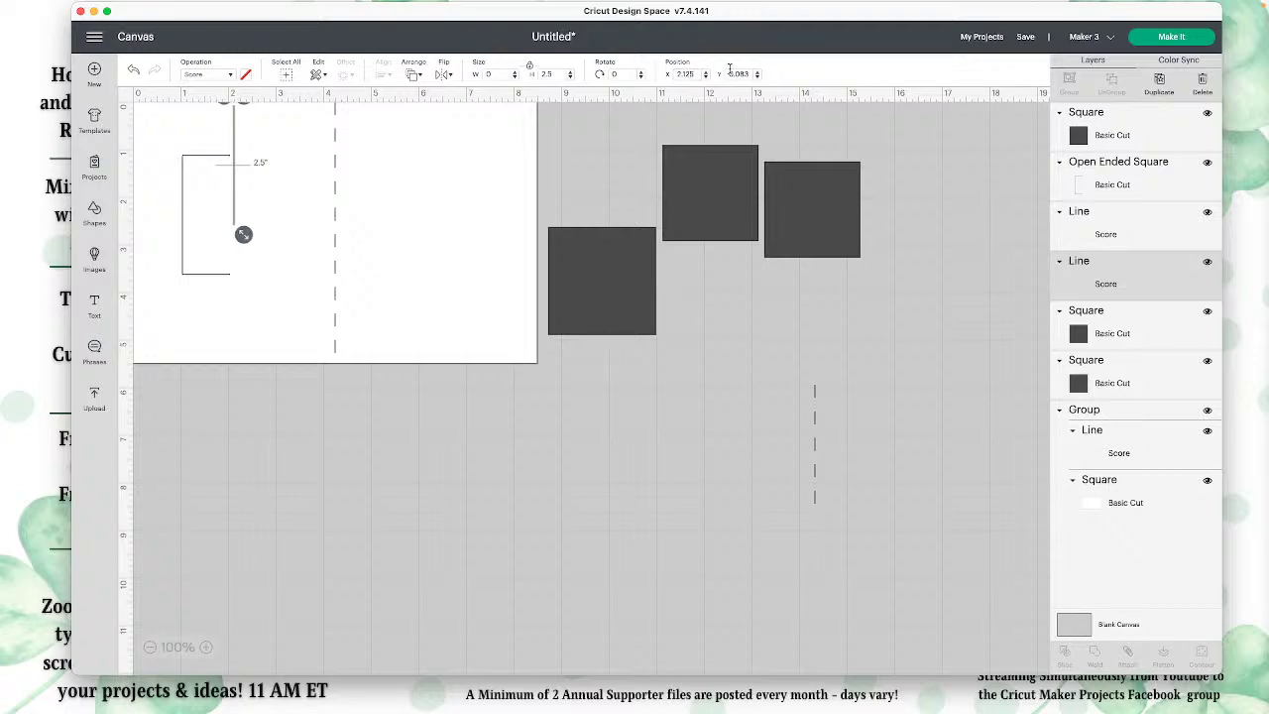
left_click_drag(750, 71, 725, 73)
type("0")
key("Return")
Move the open ended square slightly to about X 1.07, Y 1.22, with its open side near the score line.
left_click(472, 526)
left_click(208, 250)
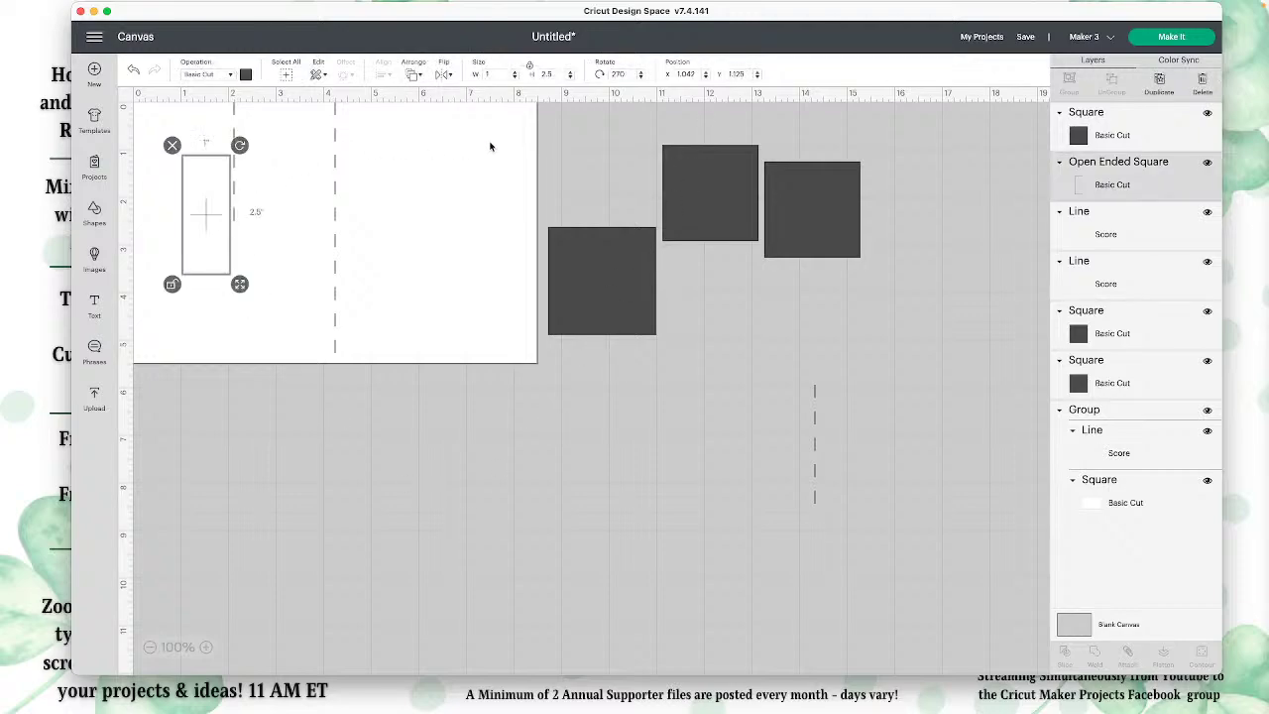
left_click_drag(182, 202, 188, 201)
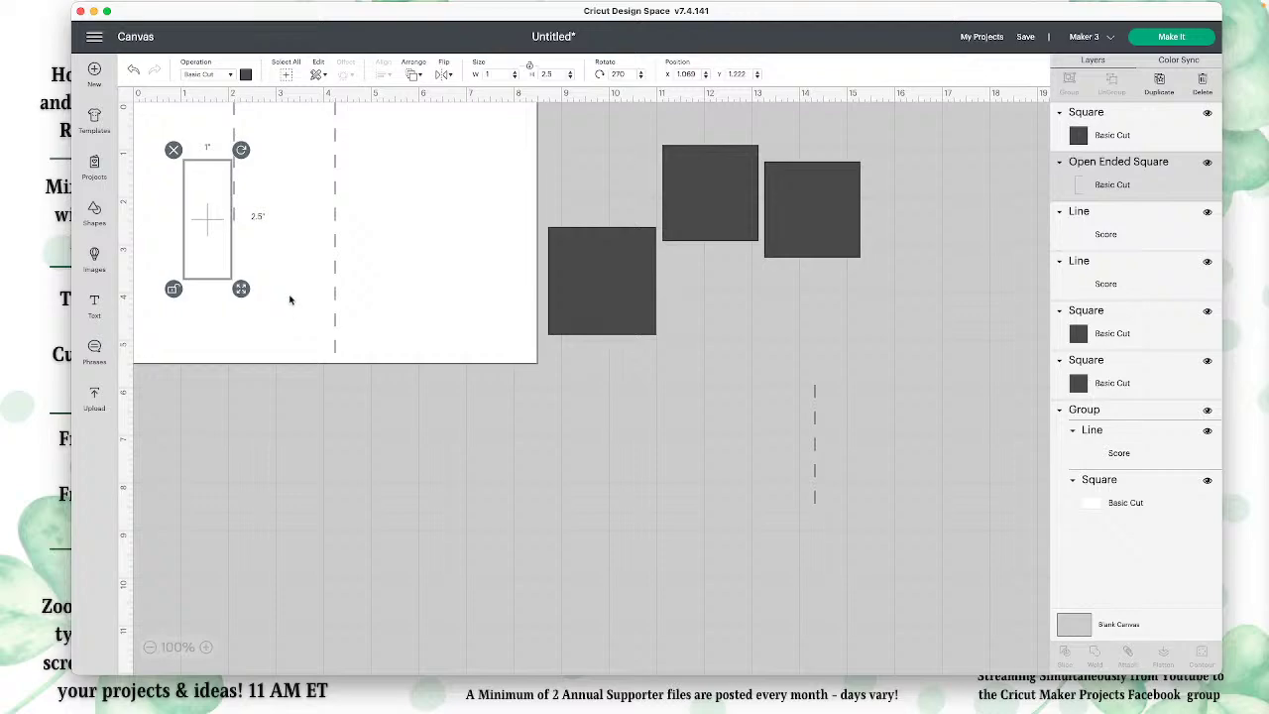
Set the height of the score line at X 2.125 to 1.5 inches and duplicate it.
left_click(236, 125)
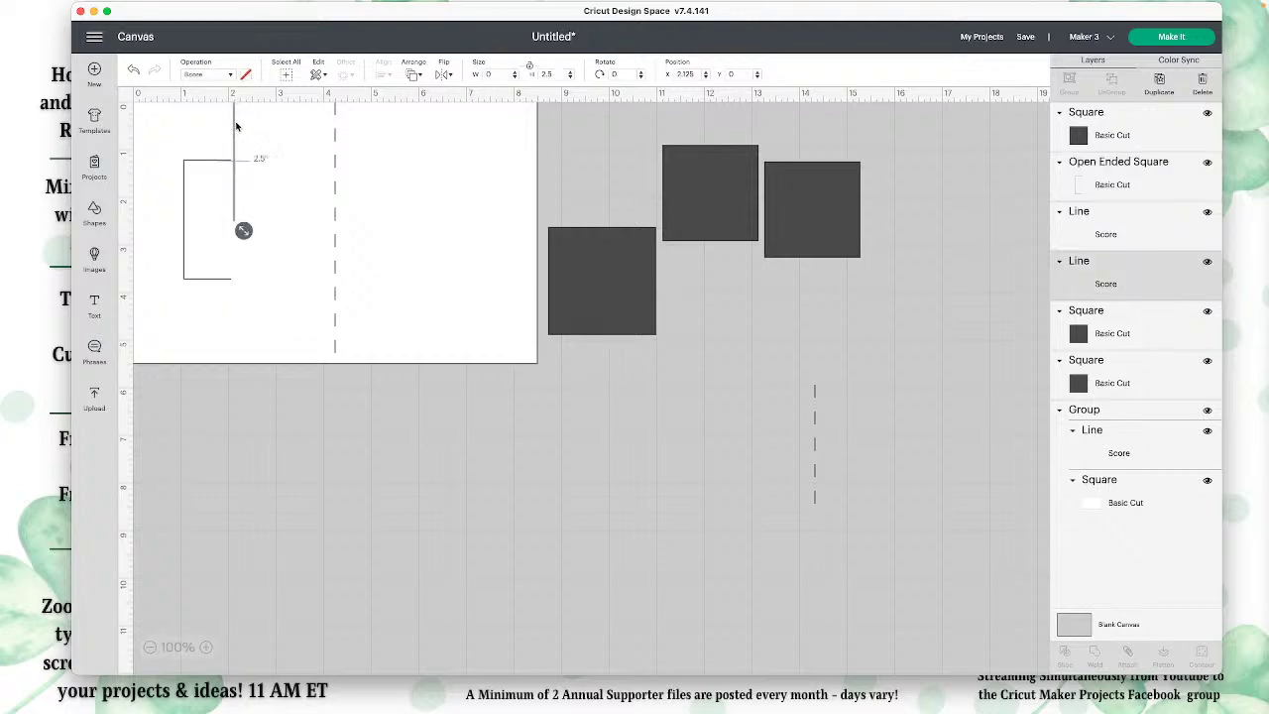
double_click(540, 76)
type("1")
key("Return")
key("super+d")
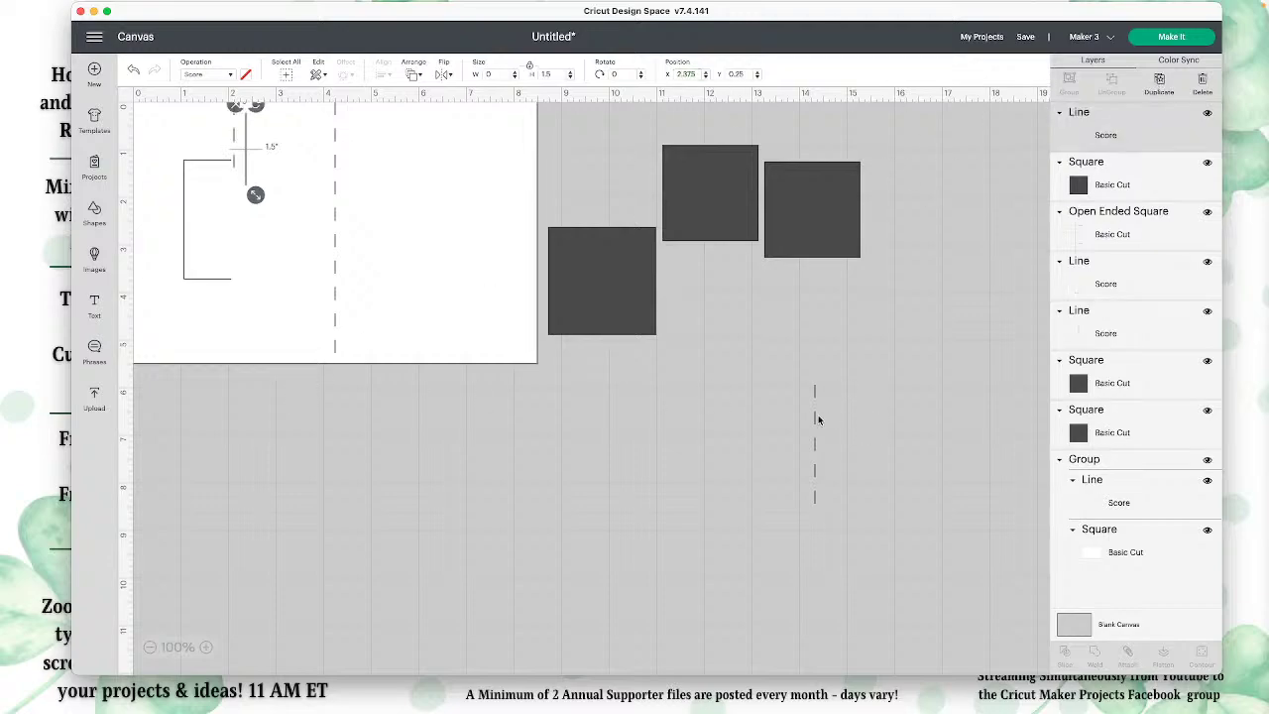
Delete the spare score line outside the card and place the duplicated 1.5 inch line below the open ended square at X 2.125, about Y 3.75.
left_click(815, 421)
left_click(805, 376)
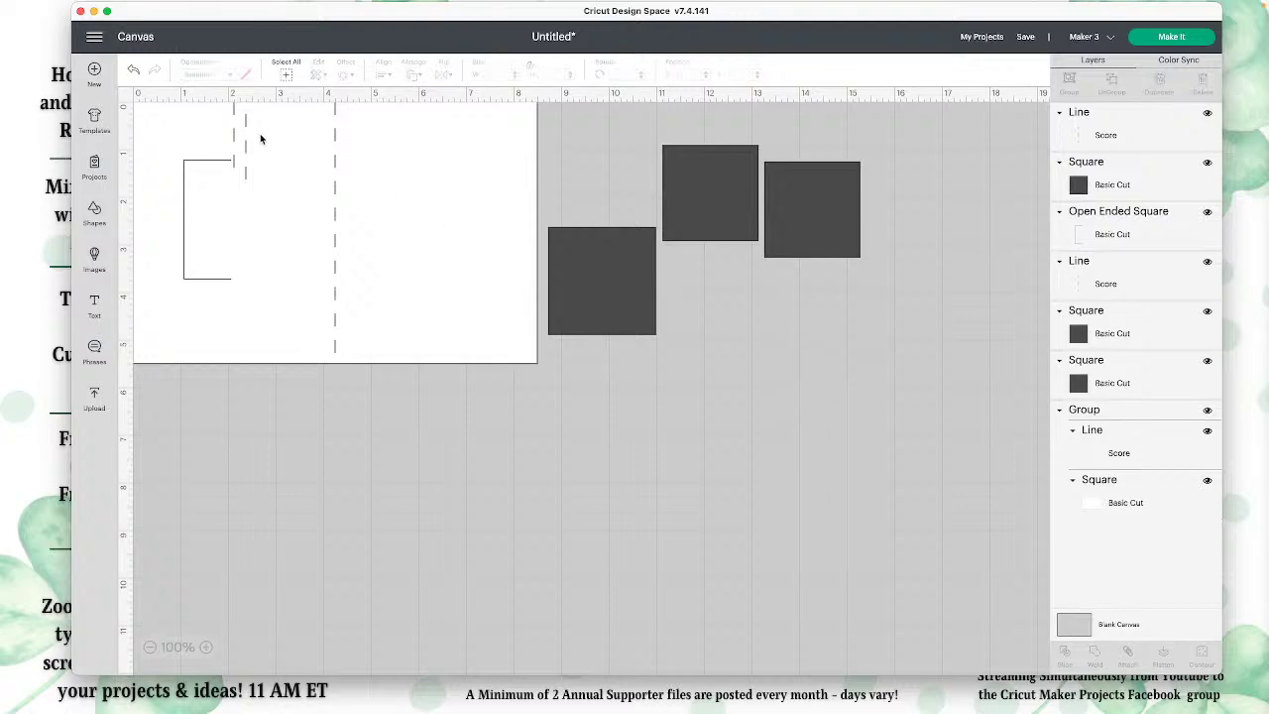
left_click_drag(247, 148, 230, 325)
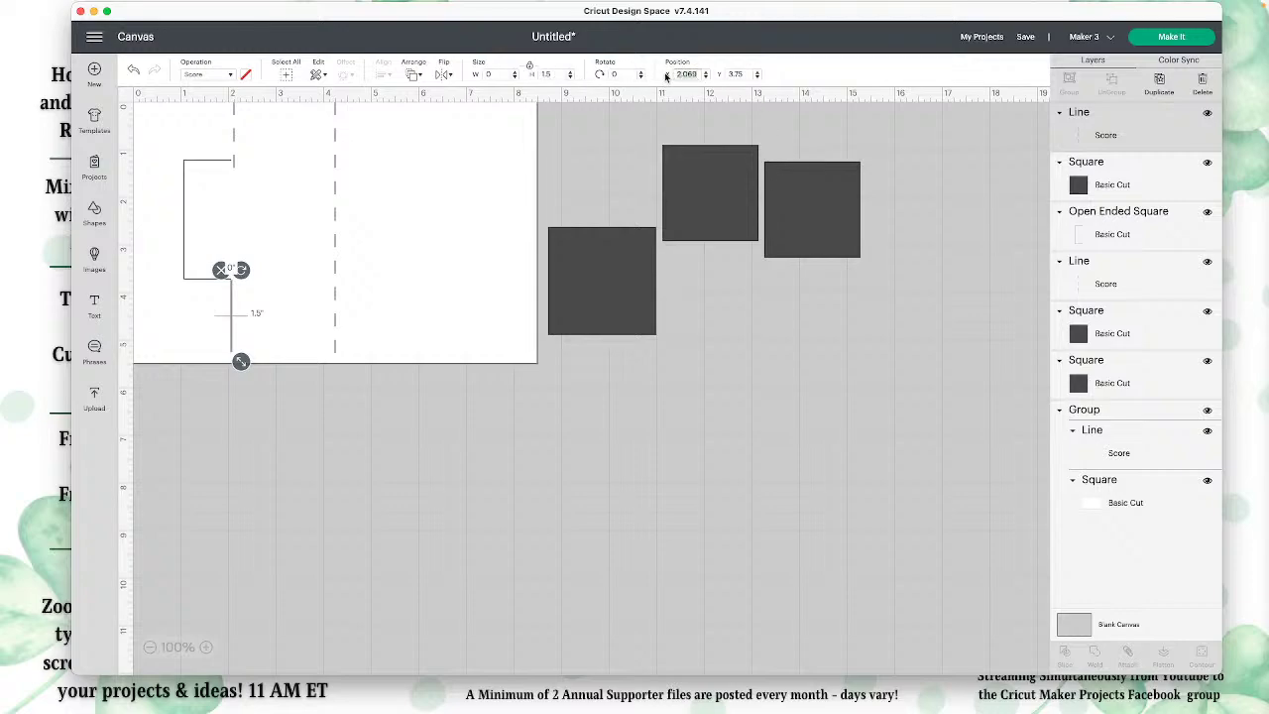
type("2.125")
key("Return")
Align the lower 1.5 inch score line to the bottom edge of the card.
left_click(371, 348)
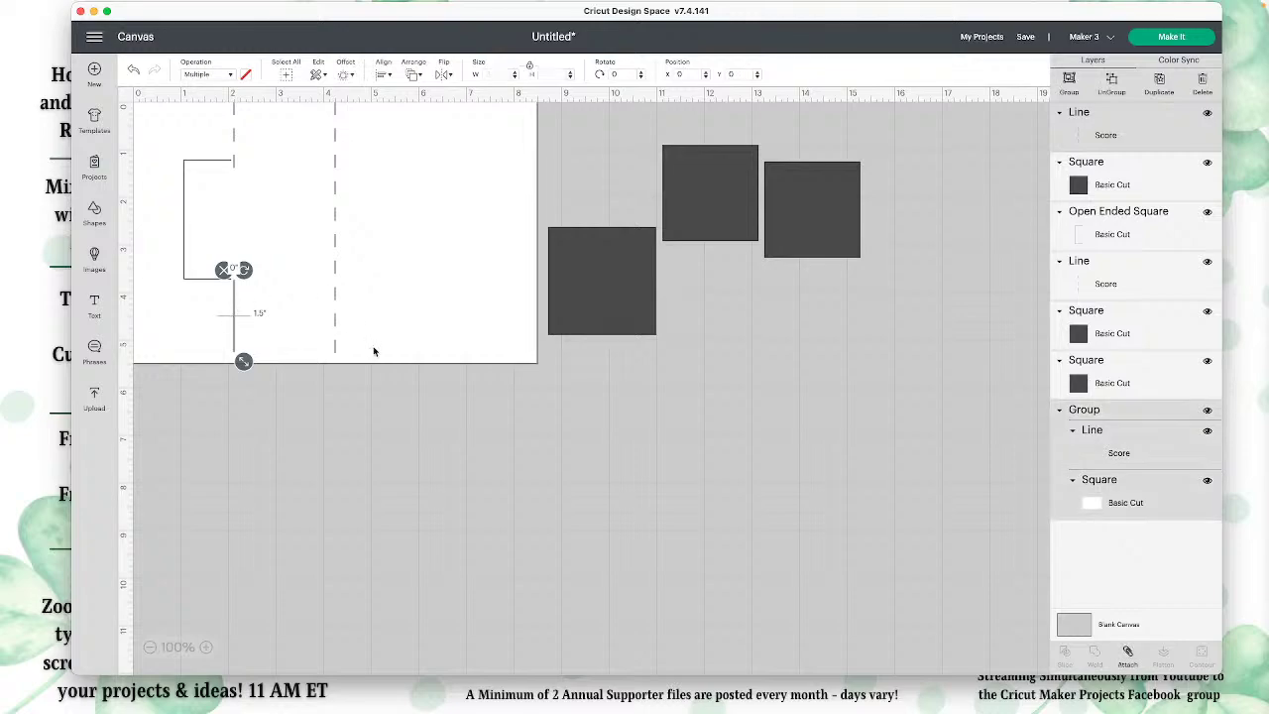
left_click(384, 74)
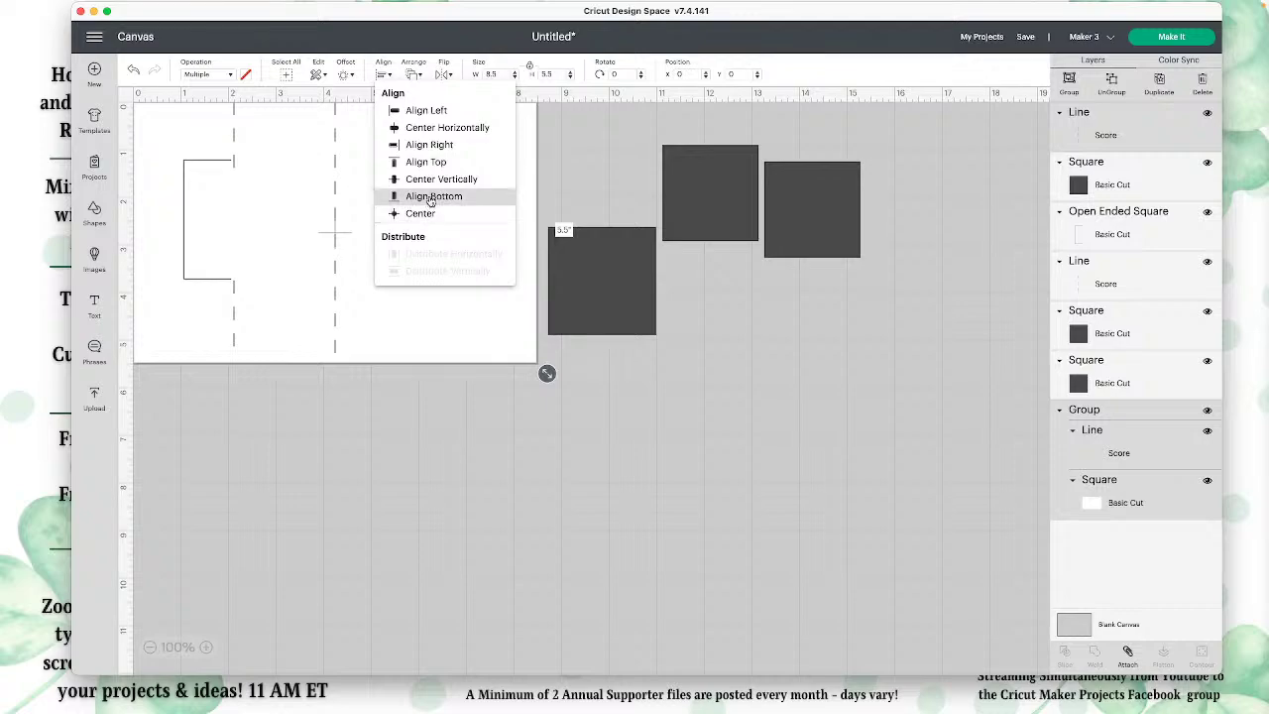
left_click(429, 201)
left_click(295, 427)
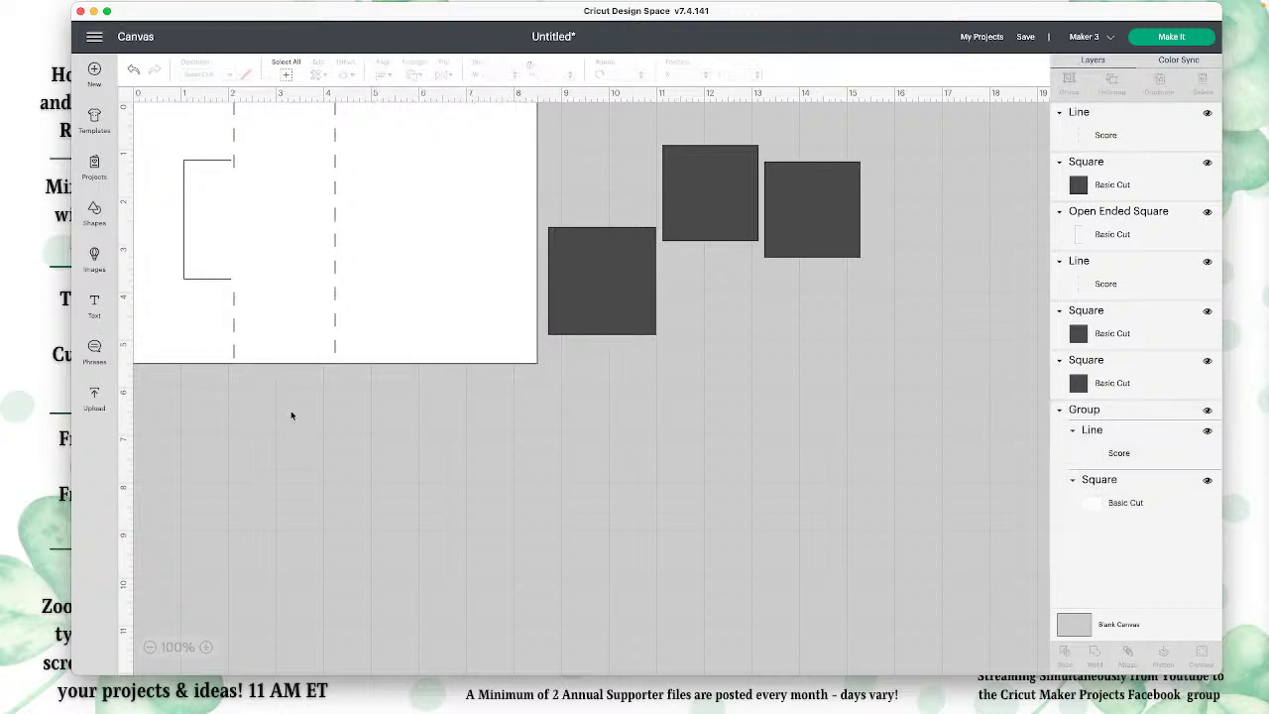
Align the upper 1.5 inch score line to the top edge of the card.
left_click(234, 133)
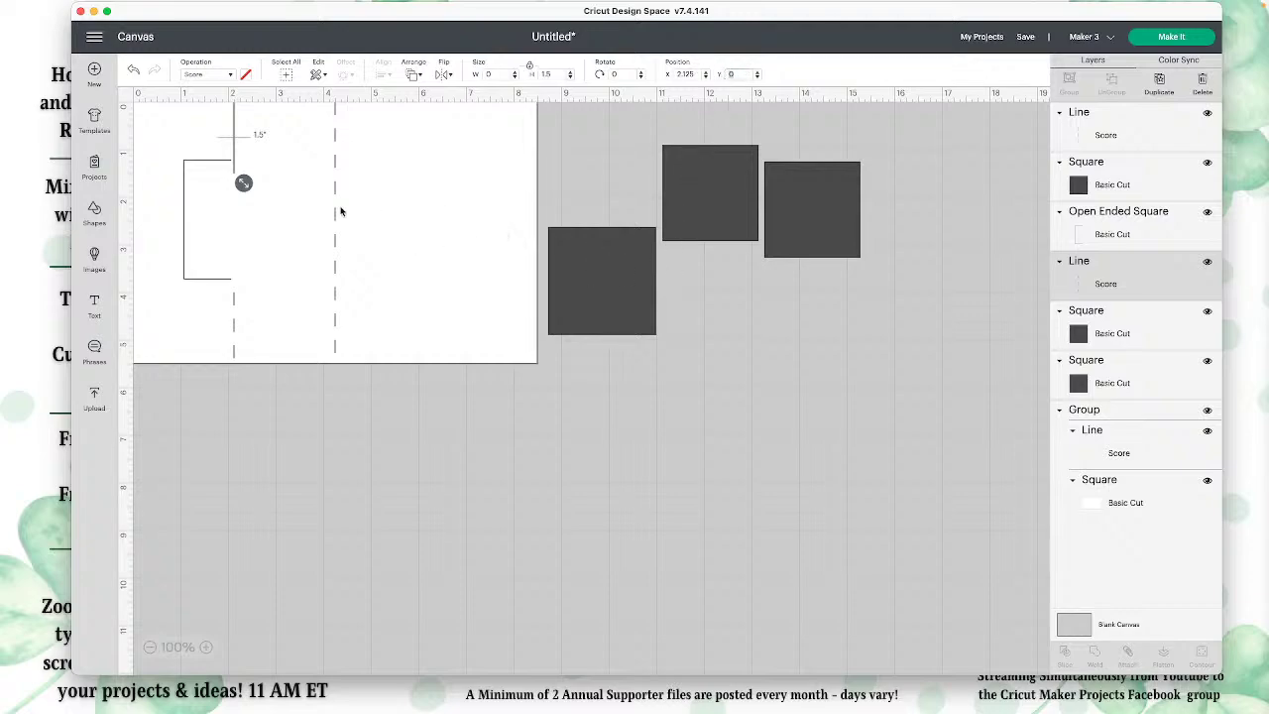
left_click(397, 199, "shift")
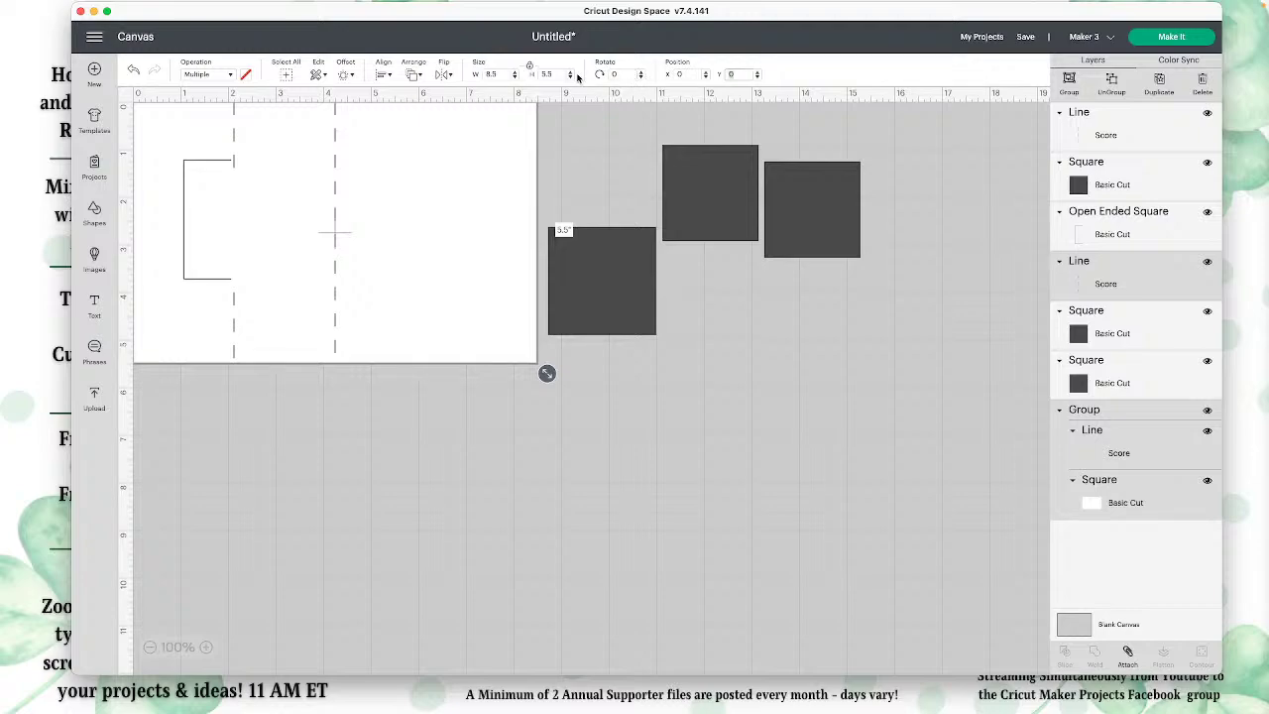
left_click(383, 73)
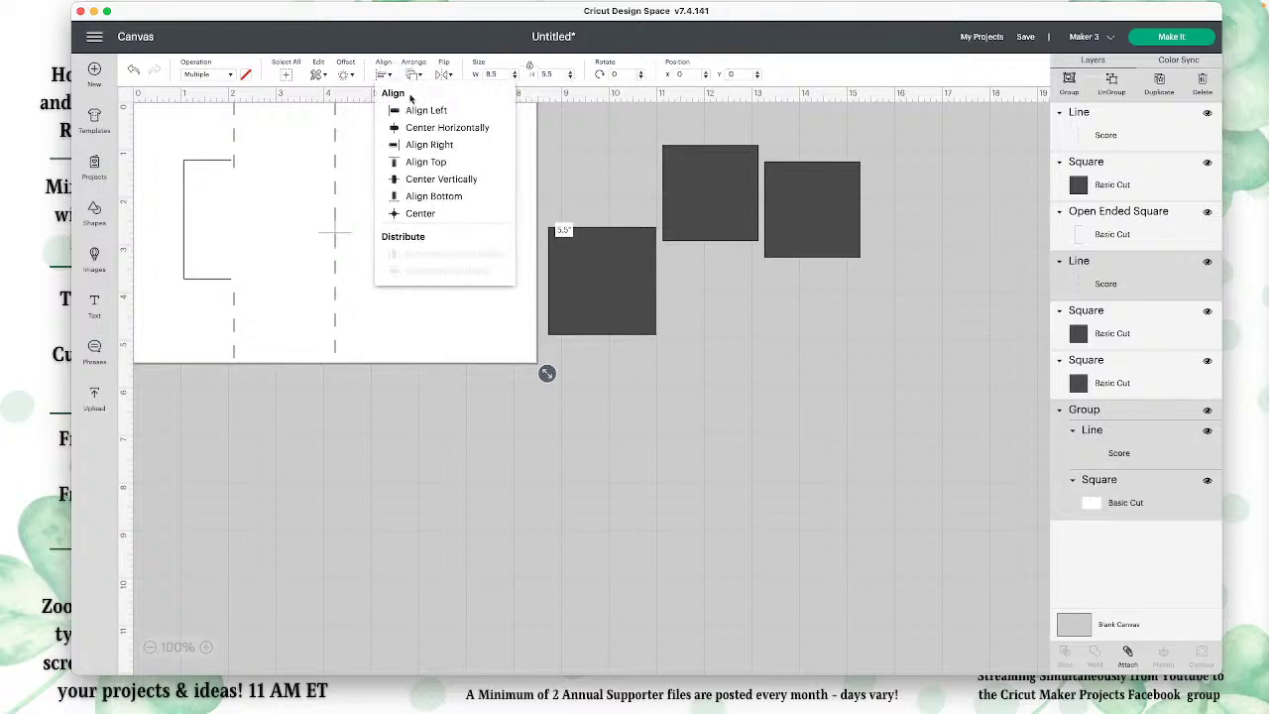
left_click(439, 162)
left_click(396, 440)
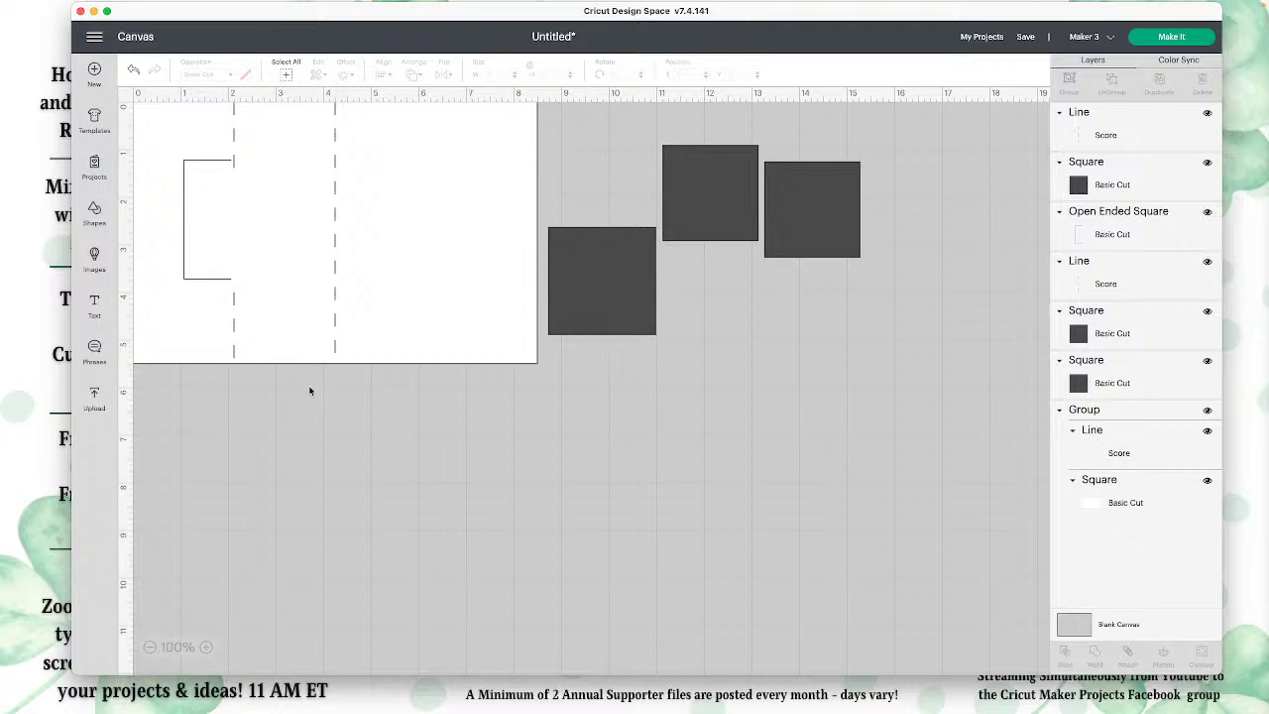
Attach the upper and lower 1.5 inch score lines to each other.
left_click(233, 341)
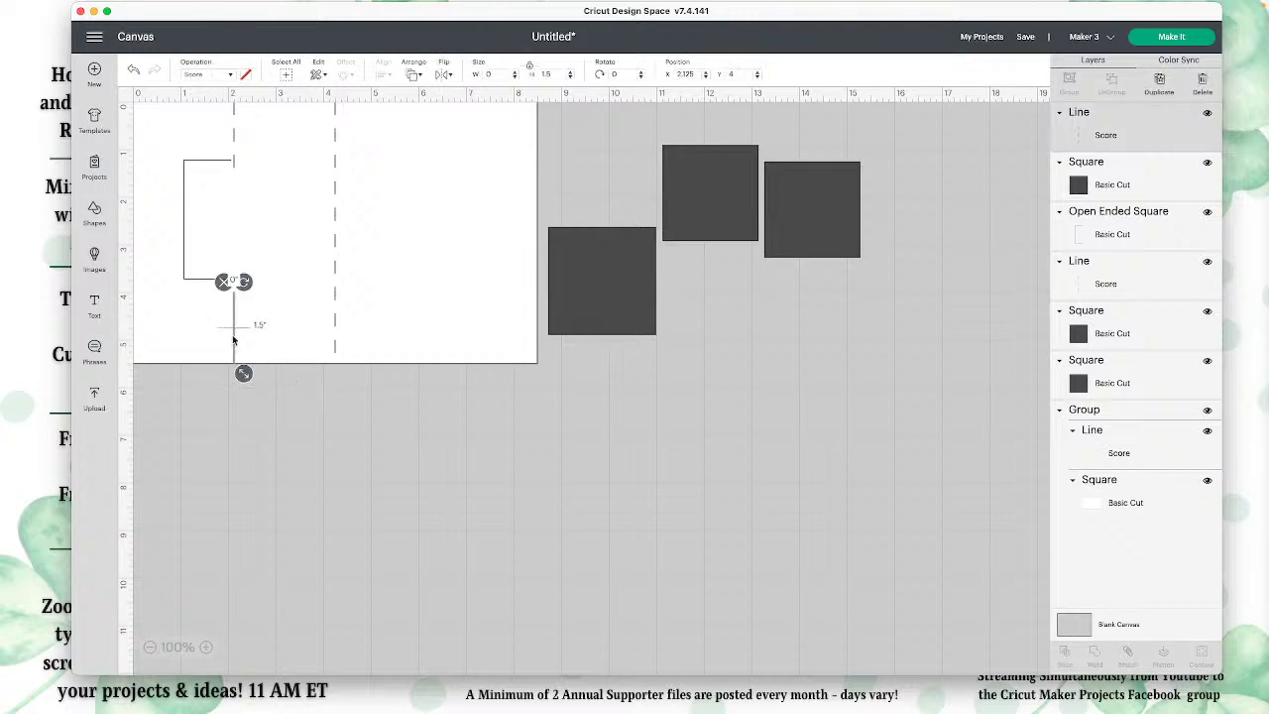
left_click(235, 134, "shift")
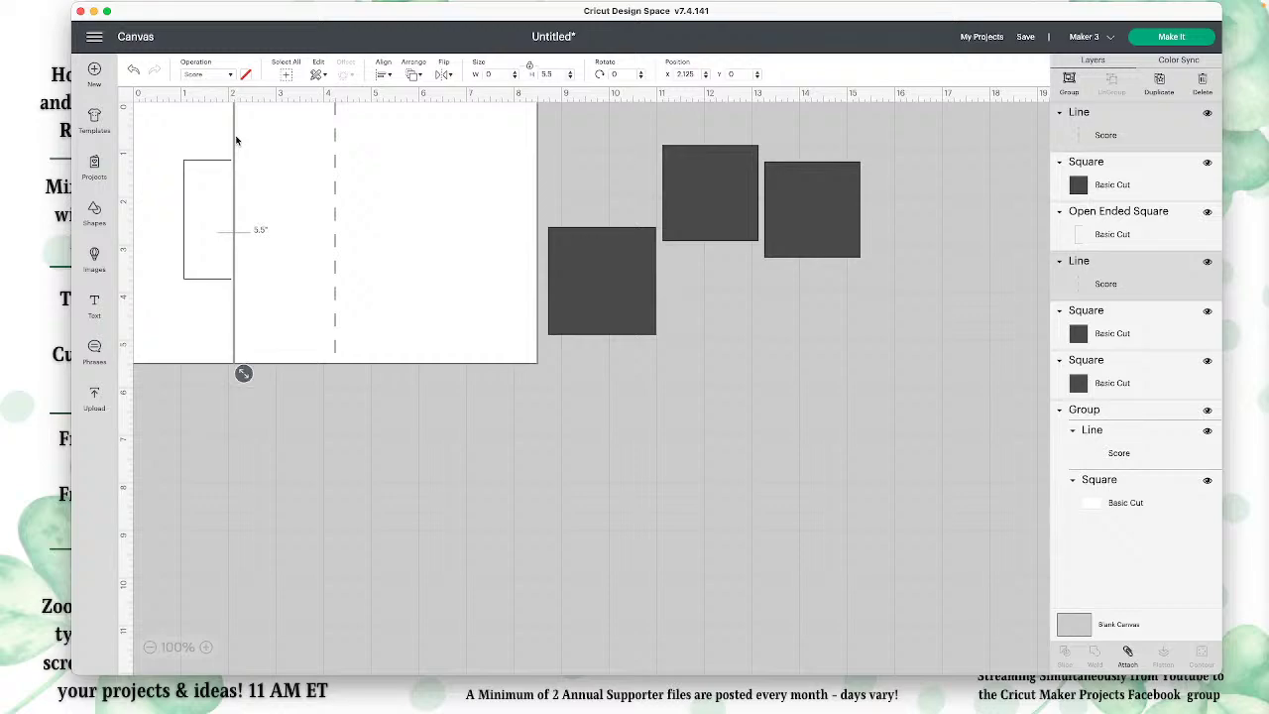
left_click(1127, 655)
Group the attached short score lines with the card and send the group to the back.
left_click_drag(291, 404, 228, 349)
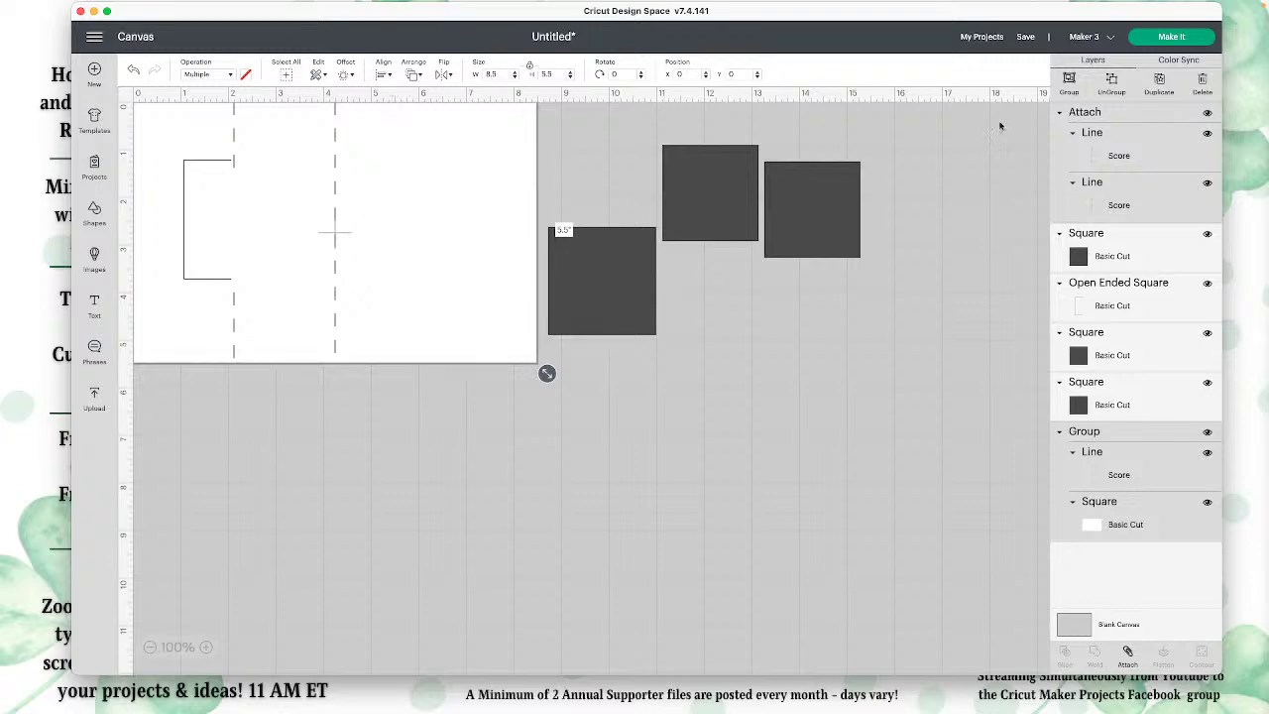
left_click(1068, 79)
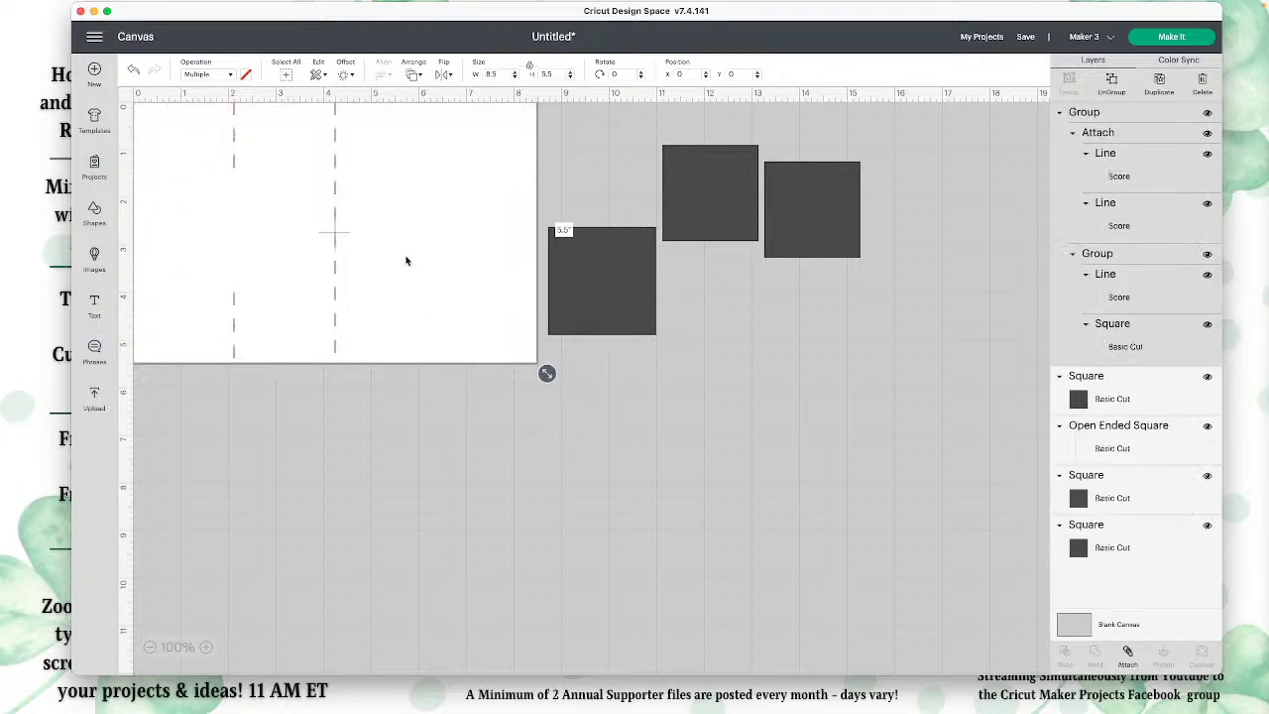
left_click(413, 74)
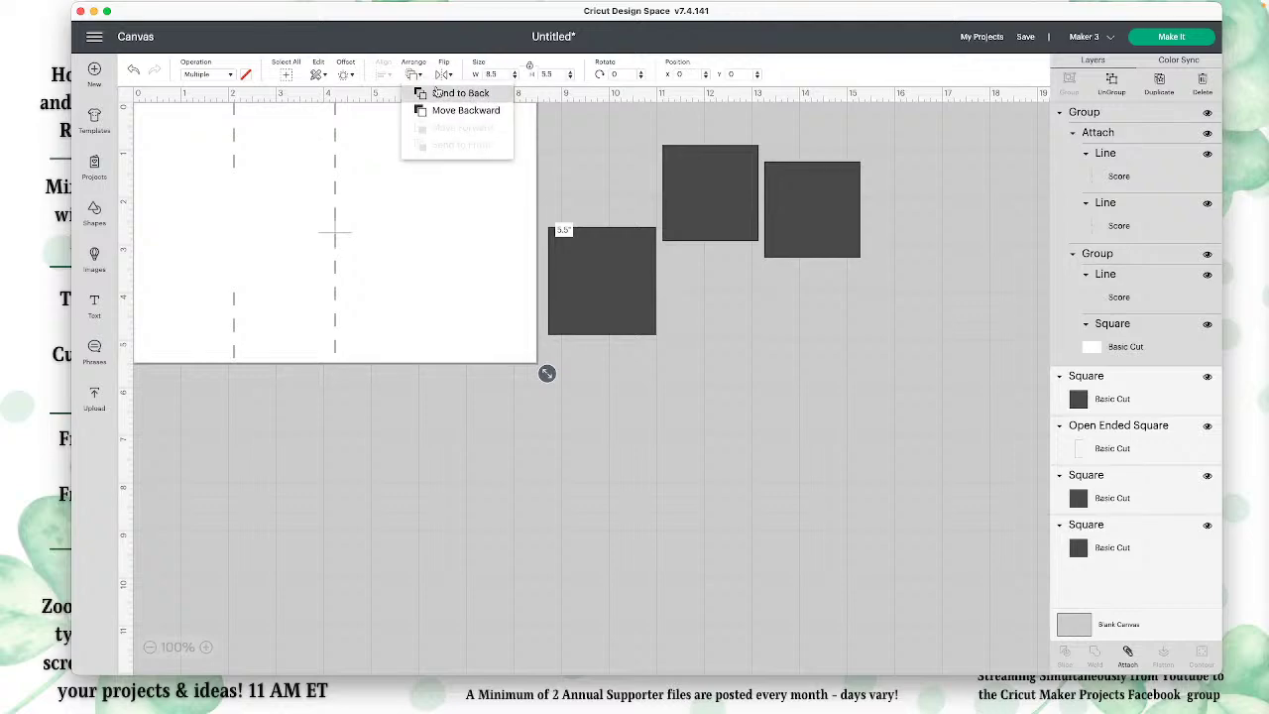
left_click(419, 107)
Move the open ended square to about X 1.11, Y 1.33, with its open ends near the short score lines.
left_click(220, 163)
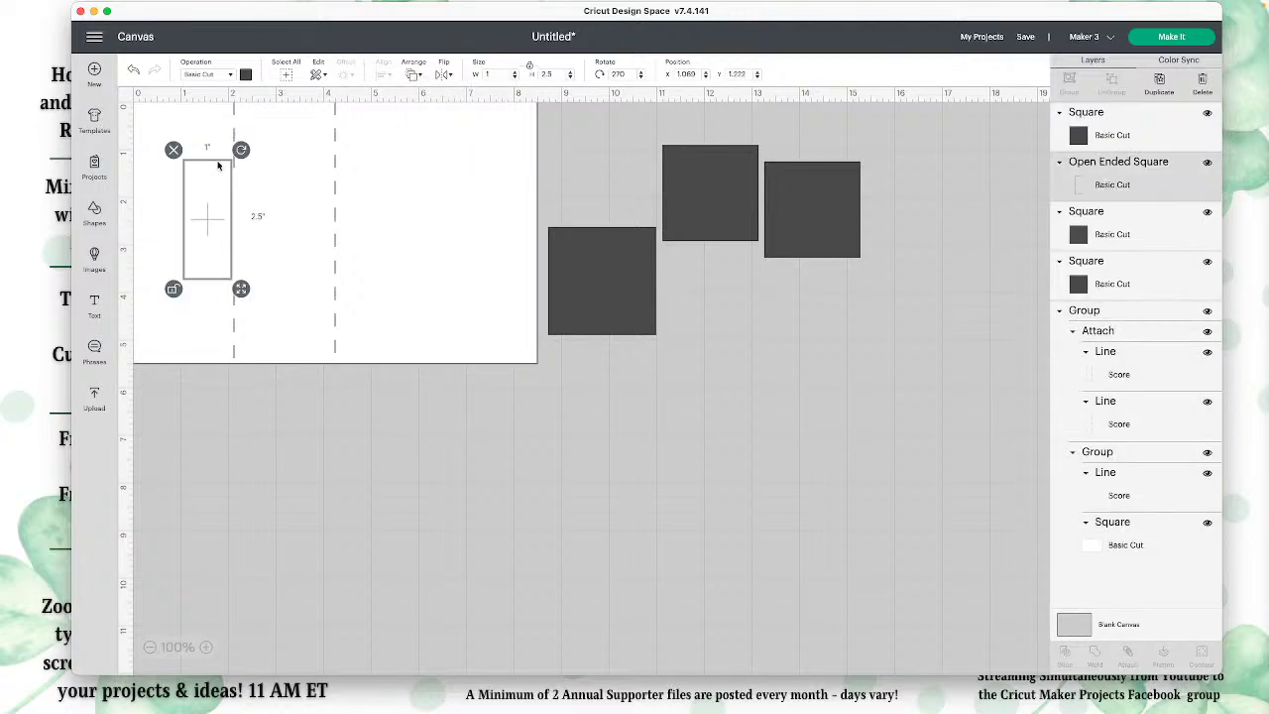
left_click_drag(218, 167, 221, 169)
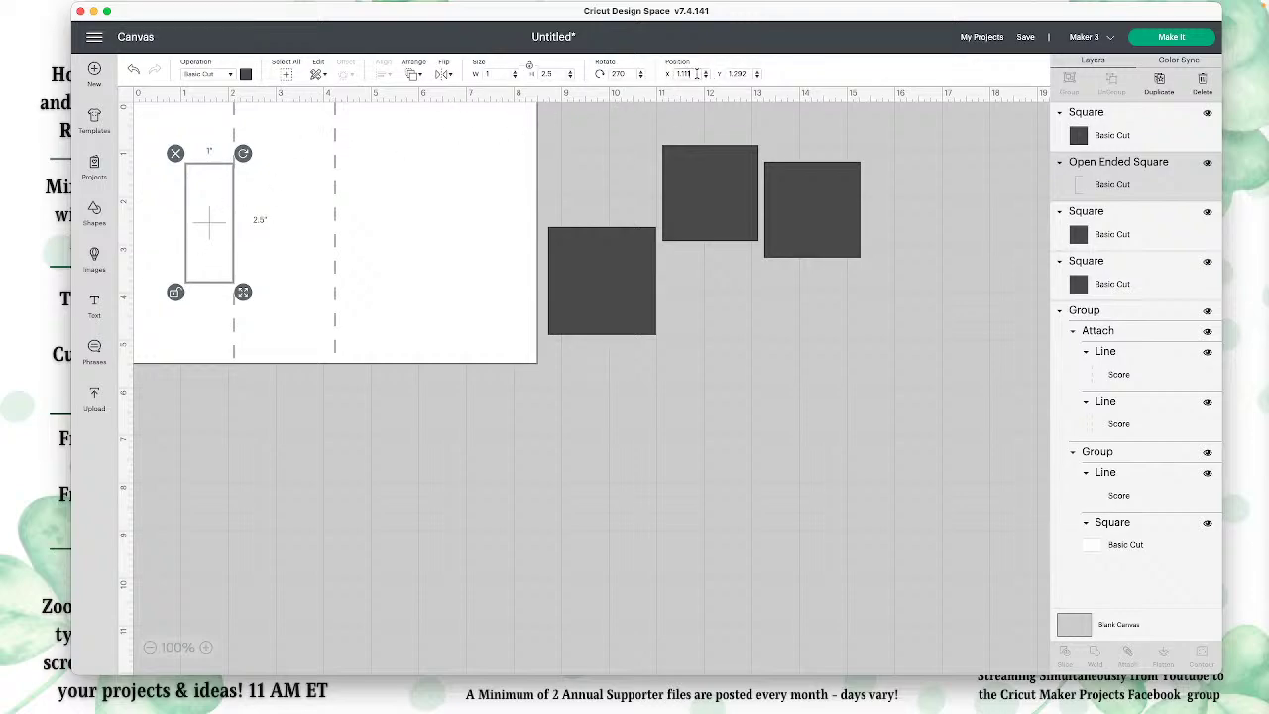
left_click_drag(213, 172, 219, 171)
left_click(389, 425)
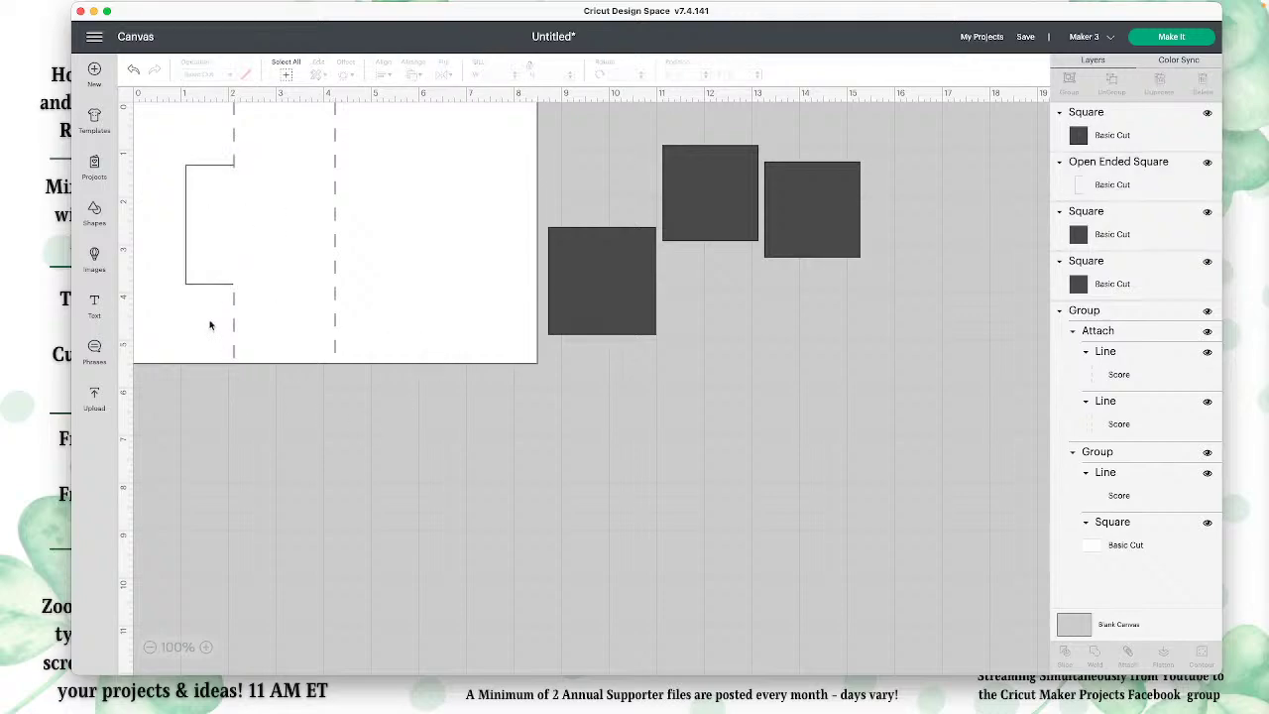
left_click(209, 288)
left_click(209, 288)
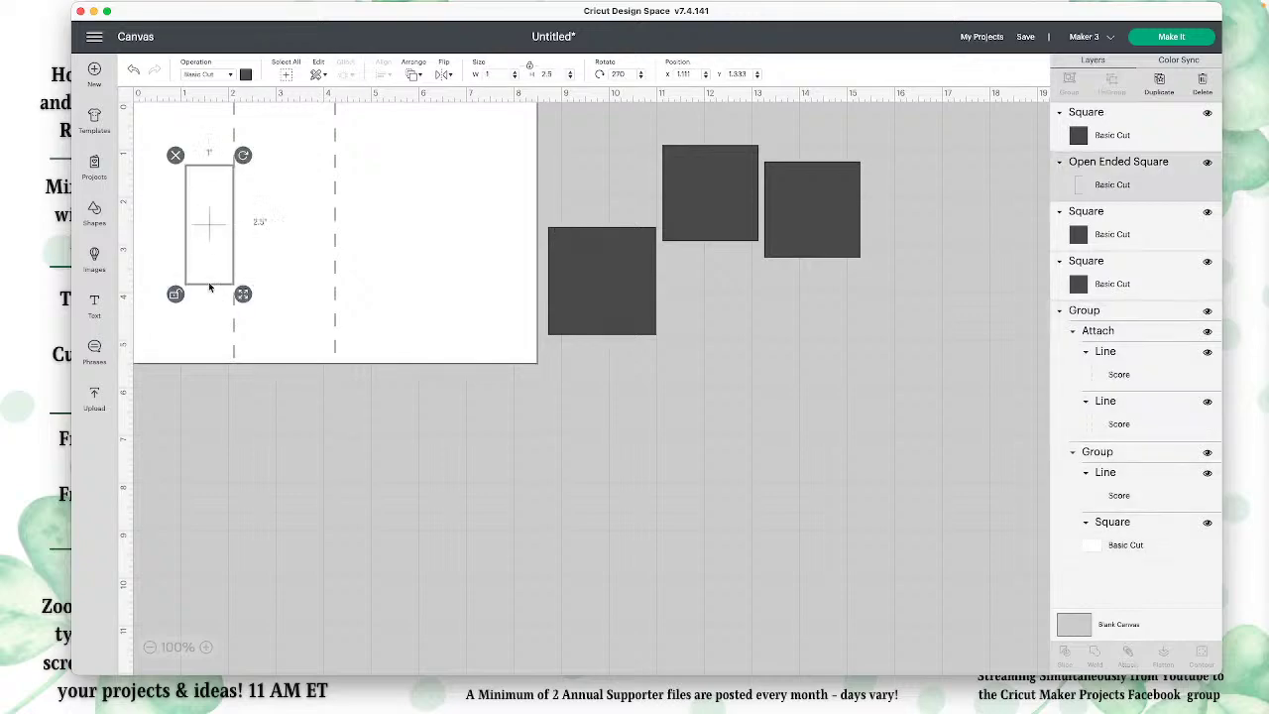
left_click(255, 456)
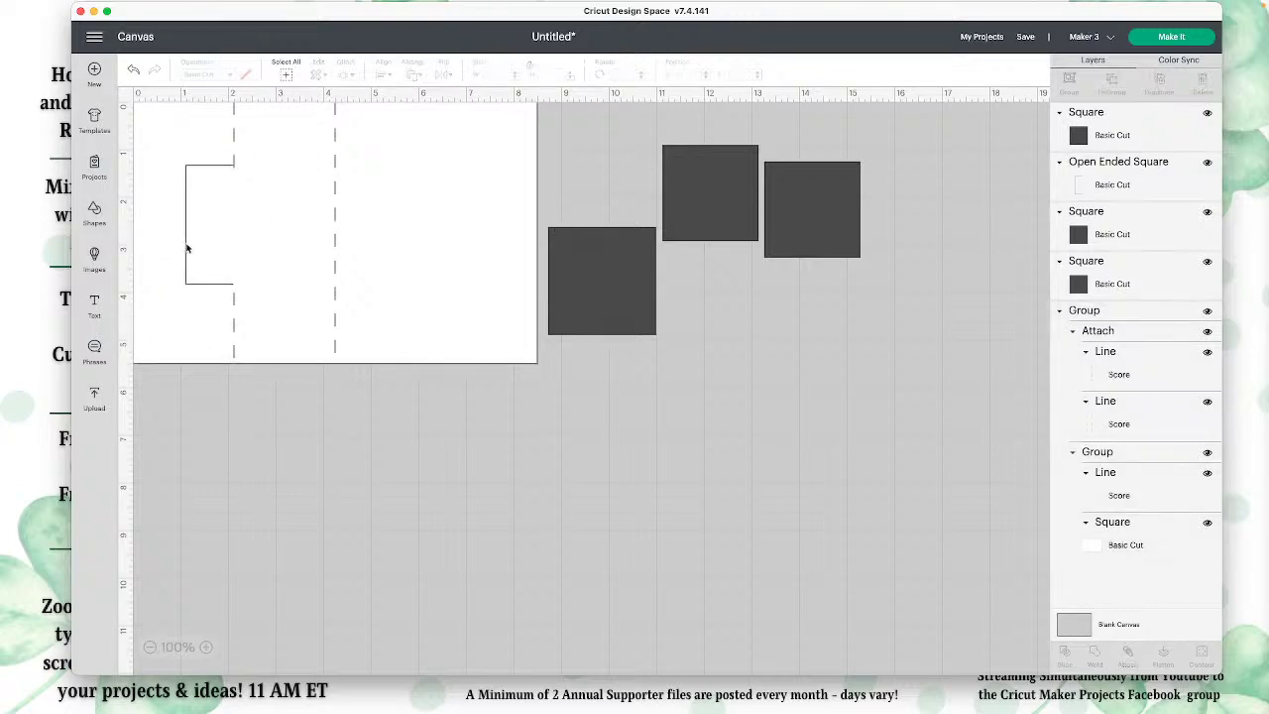
Switch to Calculator and subtract 2.5 from 2.125.
left_click(177, 326)
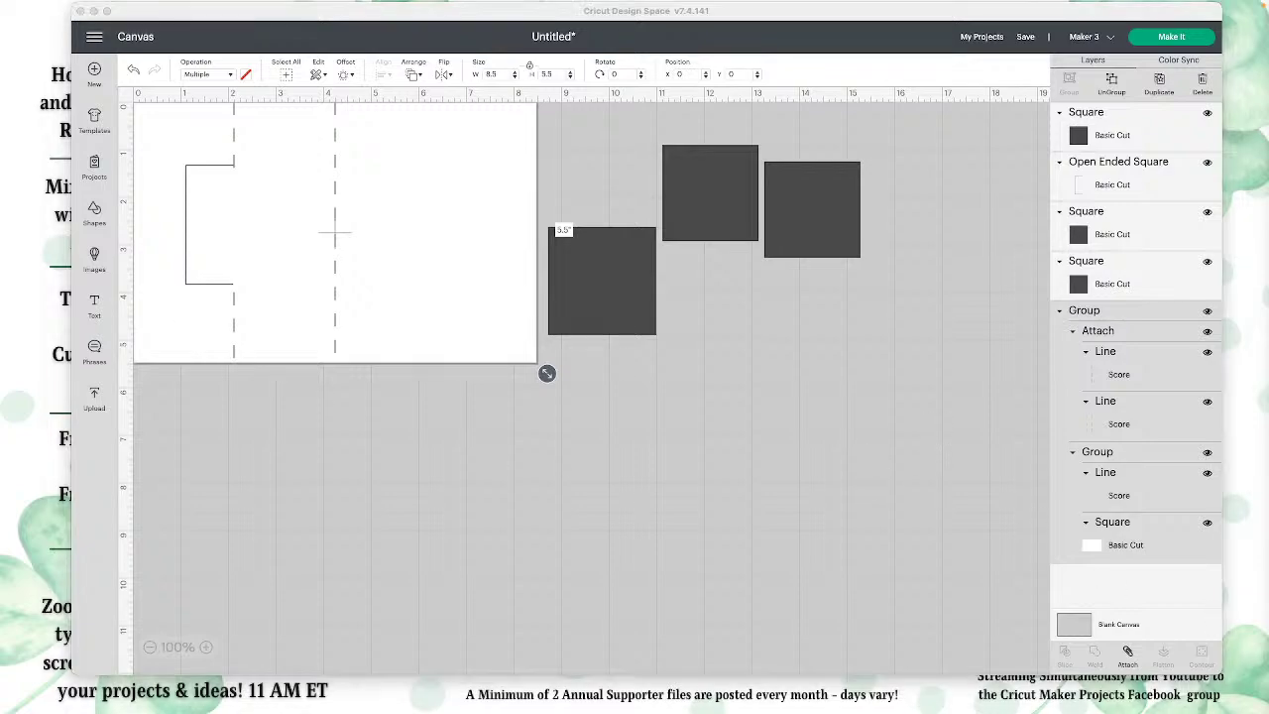
left_click_drag(823, 352, 461, 253)
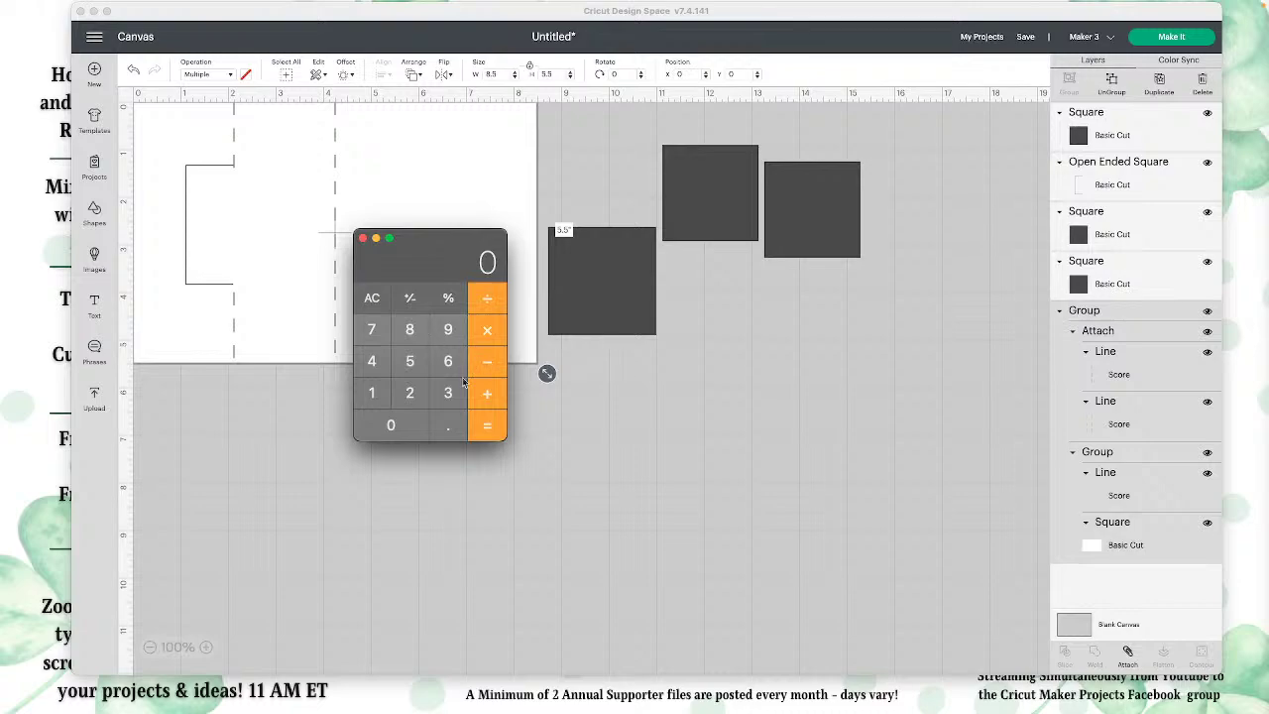
left_click(409, 394)
left_click(446, 426)
left_click(371, 394)
left_click(410, 392)
left_click(409, 361)
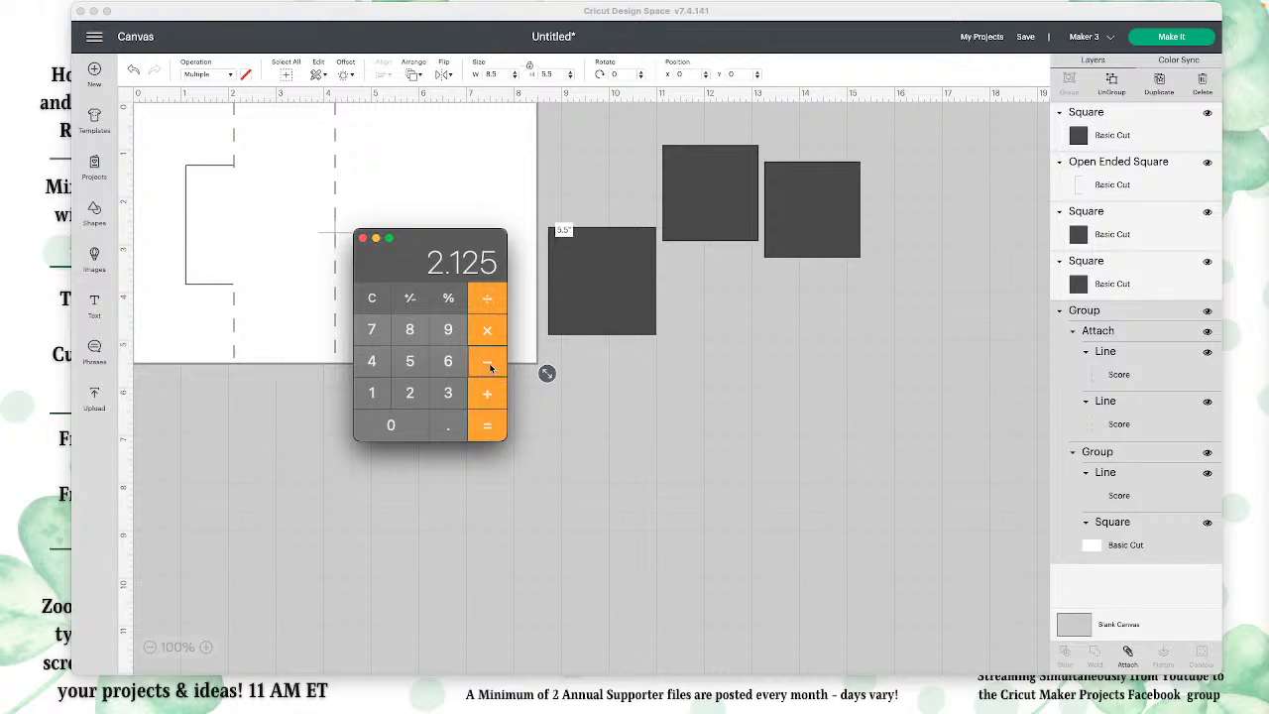
left_click(417, 401)
left_click(450, 427)
left_click(414, 364)
left_click(488, 423)
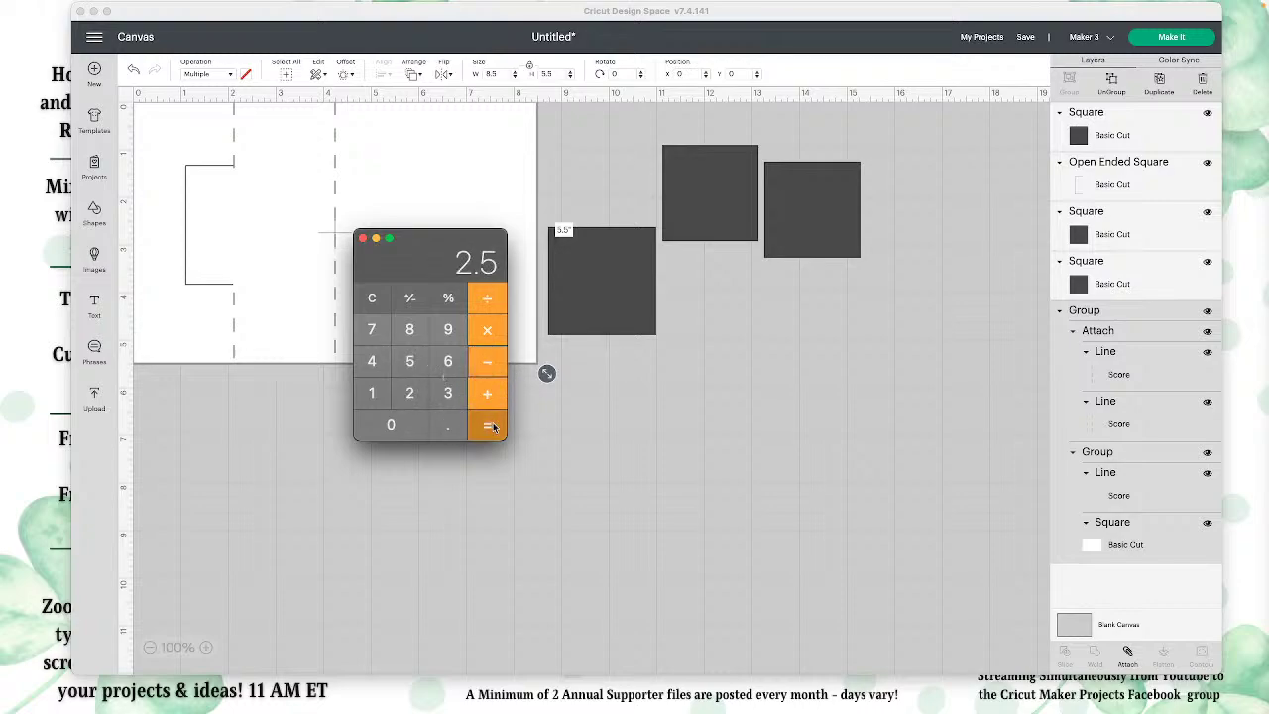
left_click(566, 470)
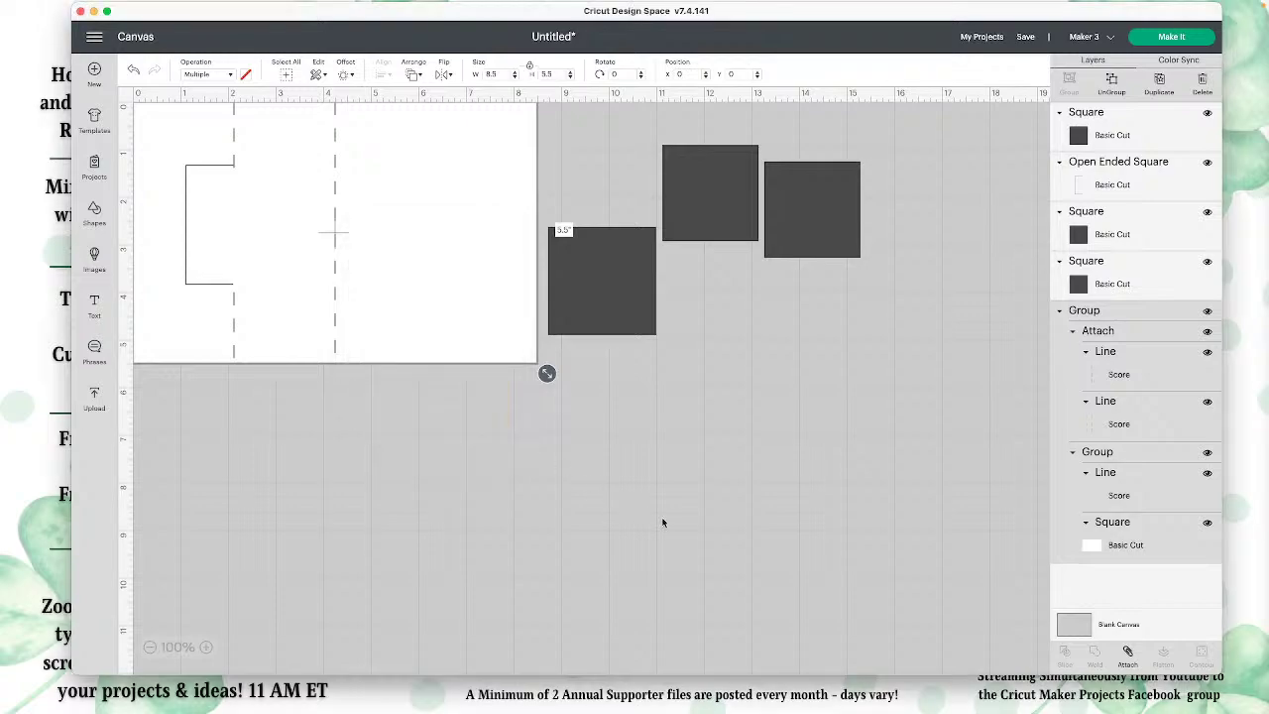
Shift the open ended square slightly down to about X 1.10, Y 1.375.
left_click(215, 284)
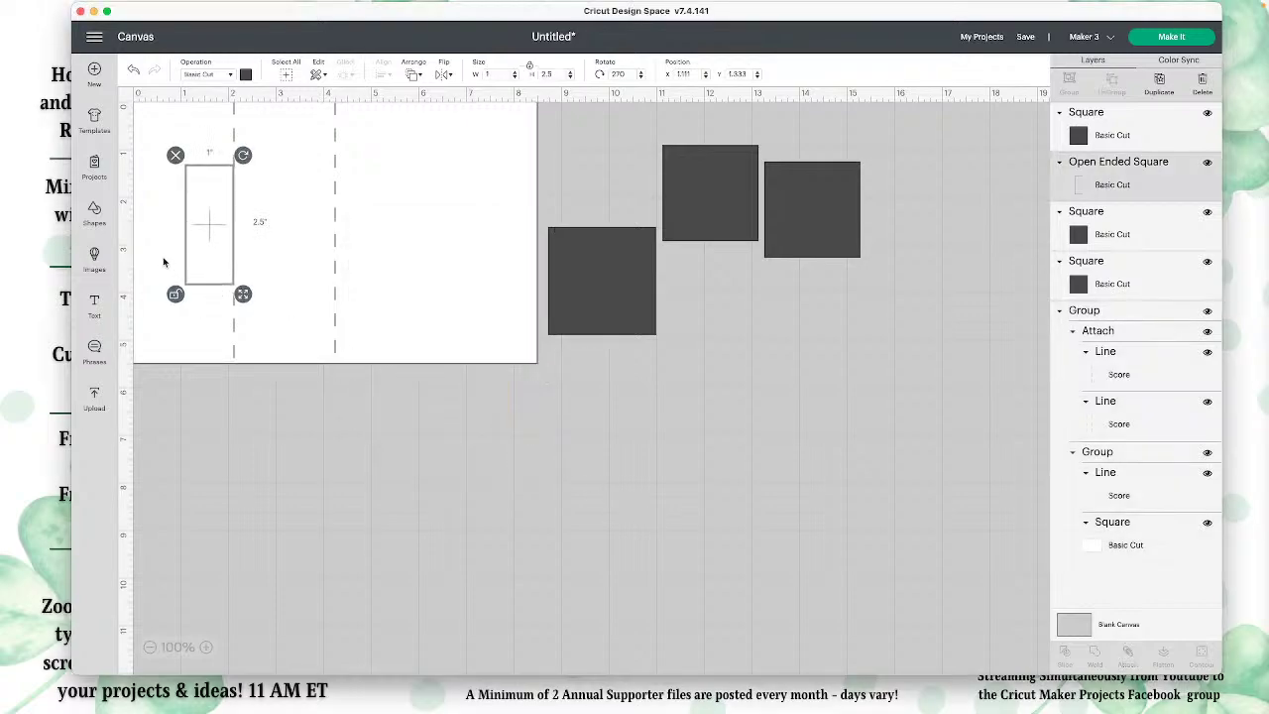
left_click(173, 263)
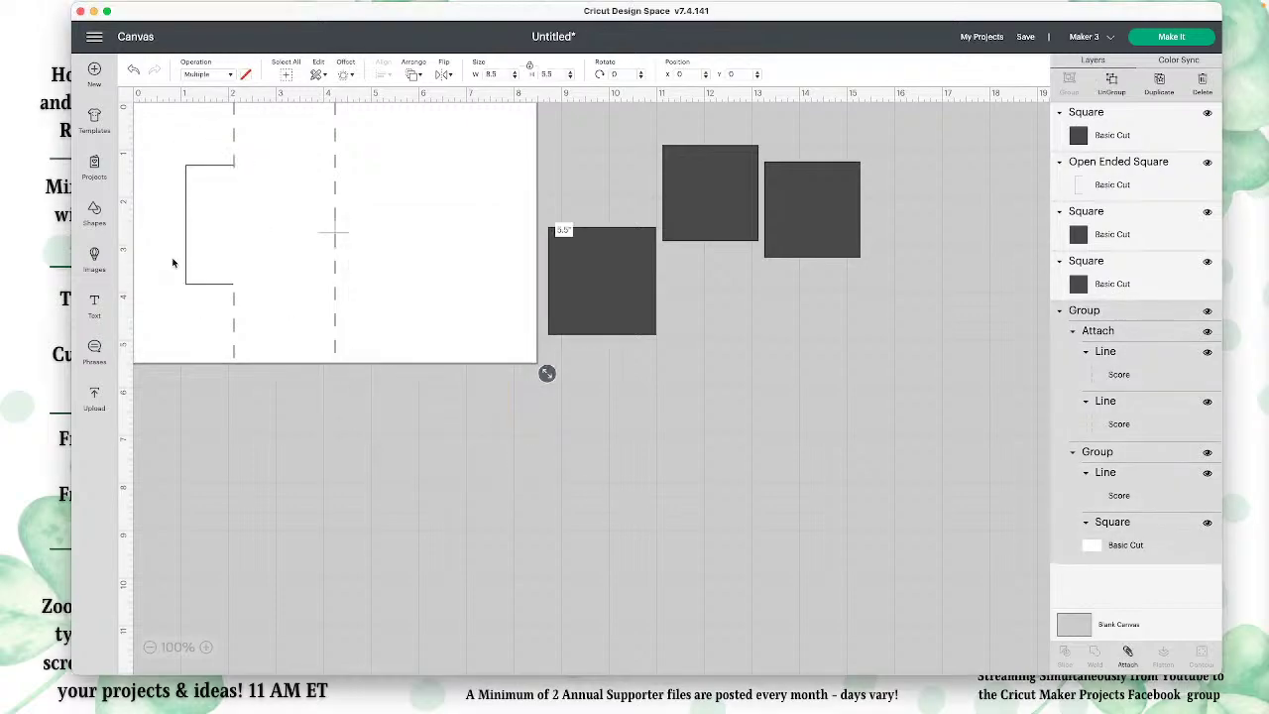
left_click(231, 287)
left_click_drag(230, 286, 230, 289)
left_click(199, 120)
left_click(199, 171)
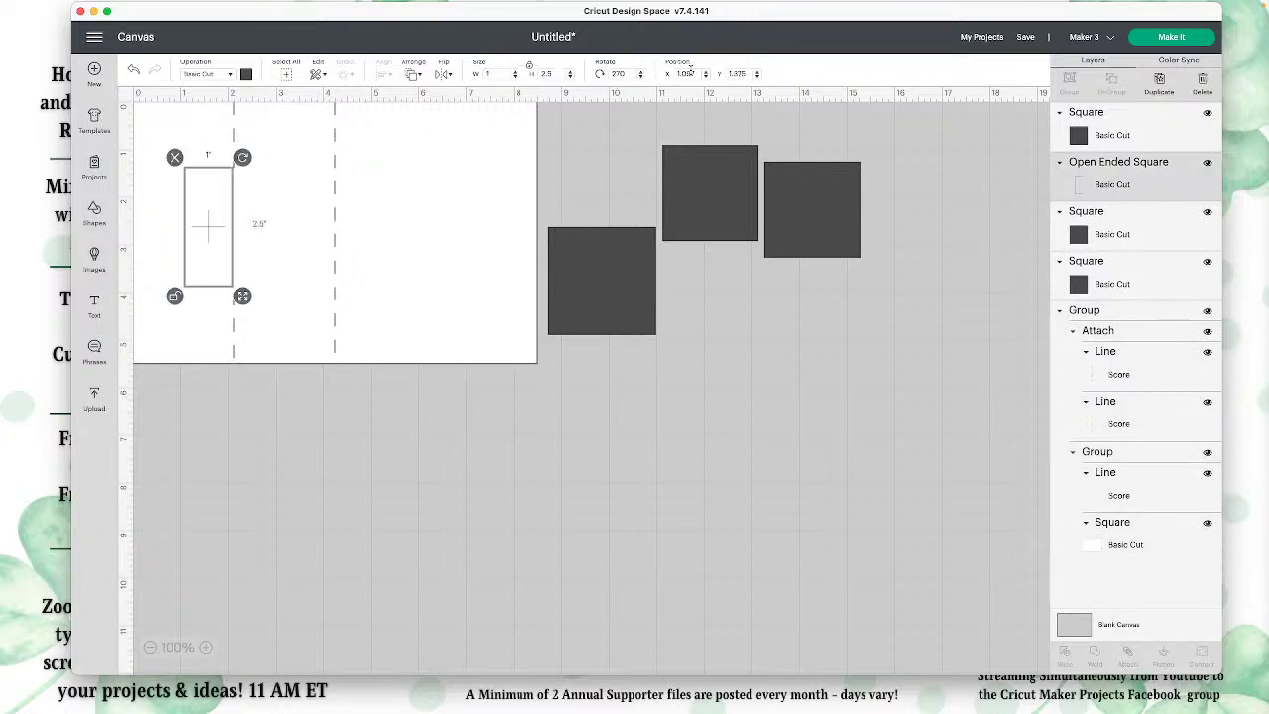
Move the open ended square to X 1.125, Y 1.375 so its open ends meet the column of short score lines.
left_click(227, 170)
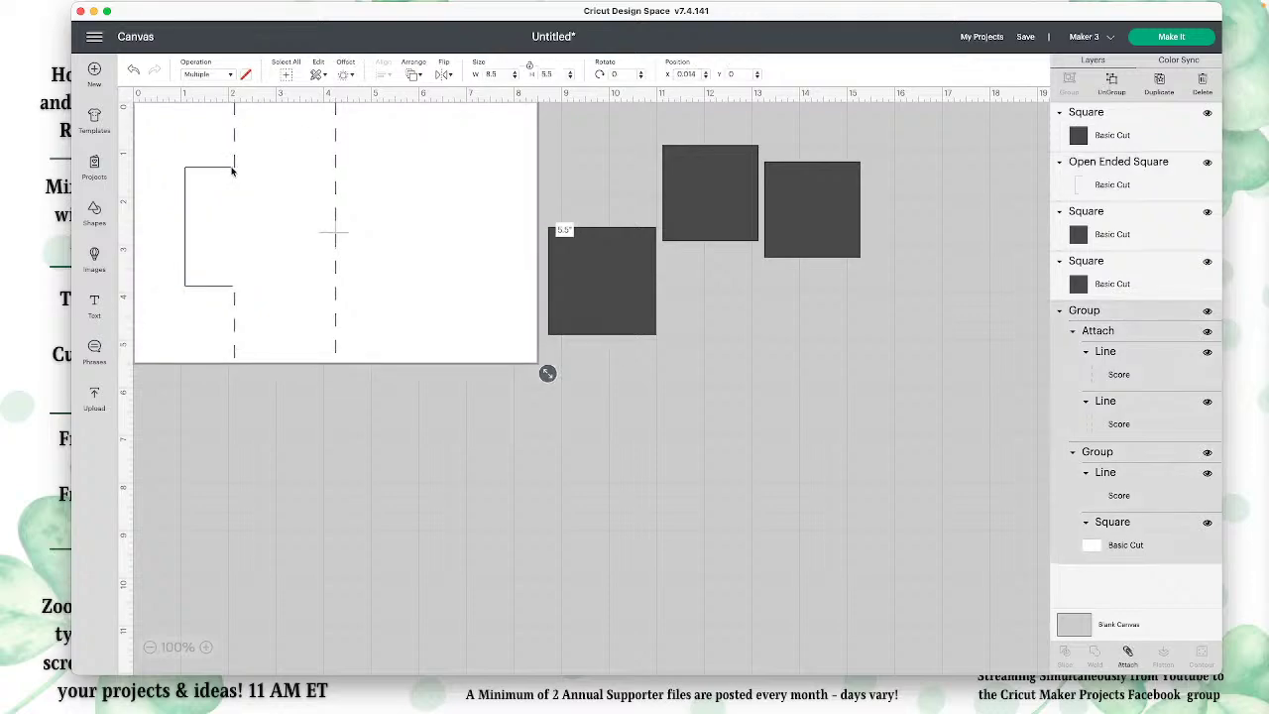
left_click(411, 446)
left_click(205, 286)
left_click(205, 285)
left_click_drag(204, 285, 206, 283)
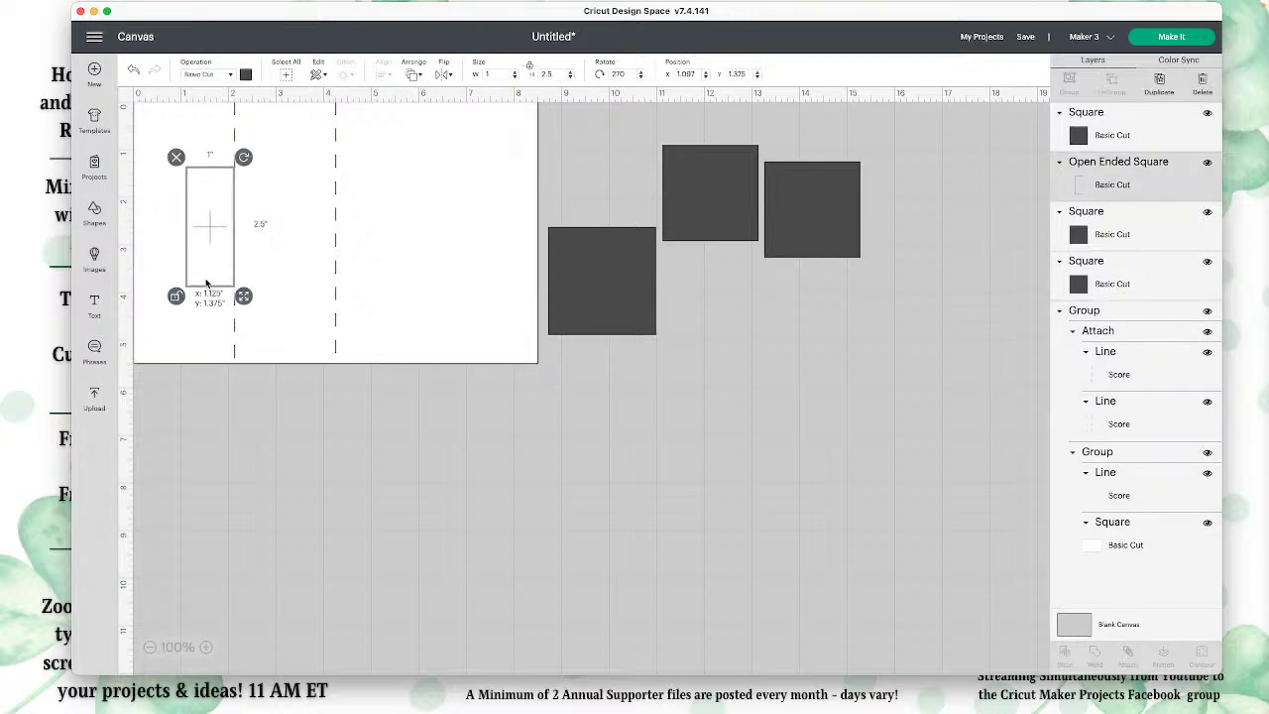
left_click(247, 393)
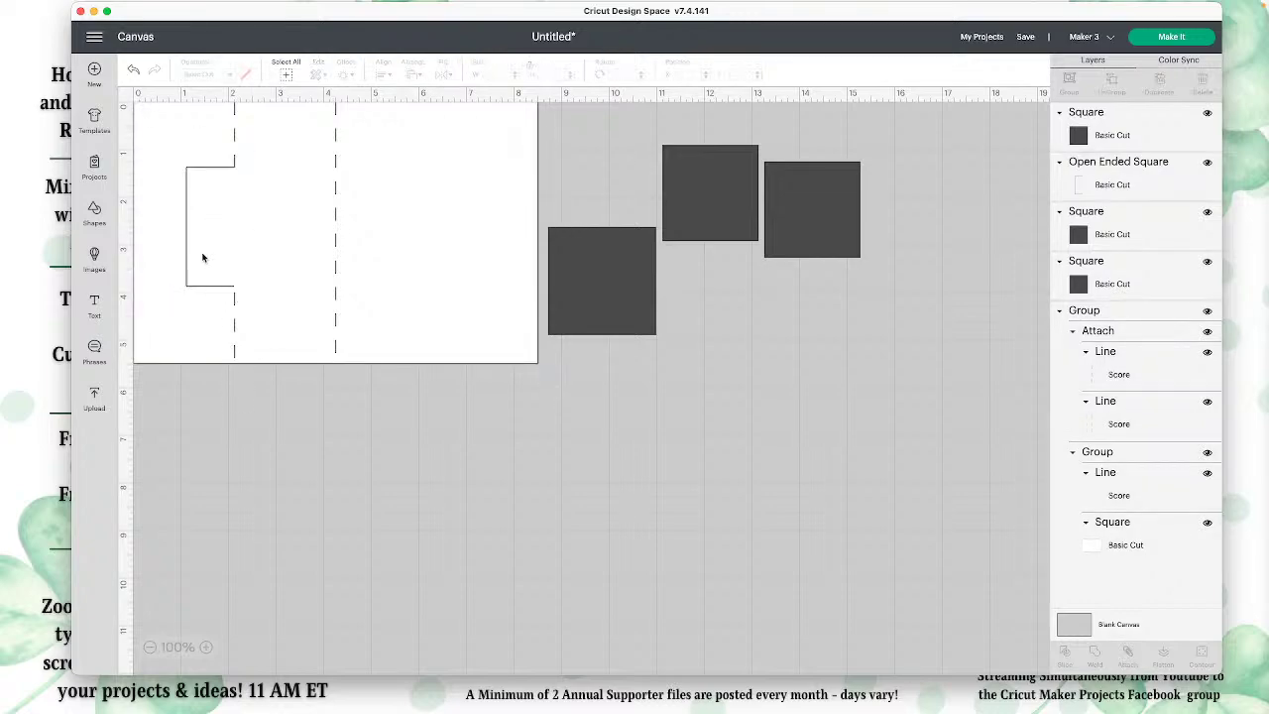
left_click(231, 292)
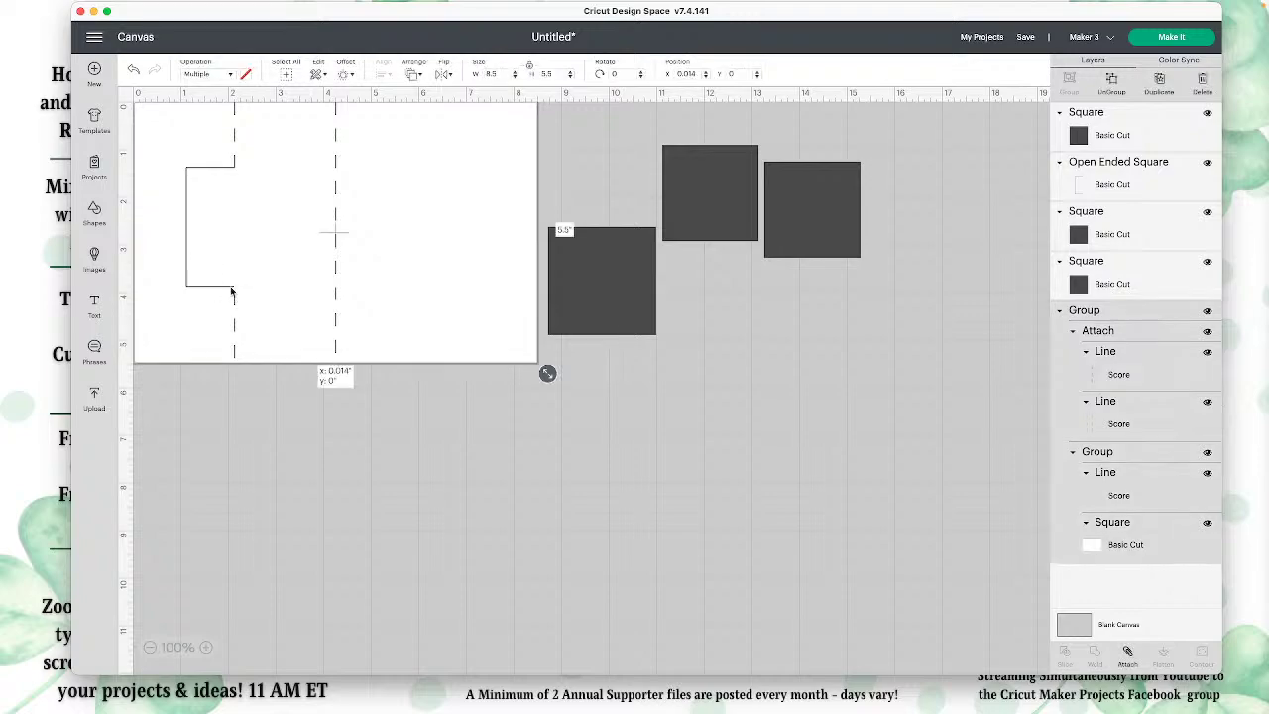
left_click(576, 437)
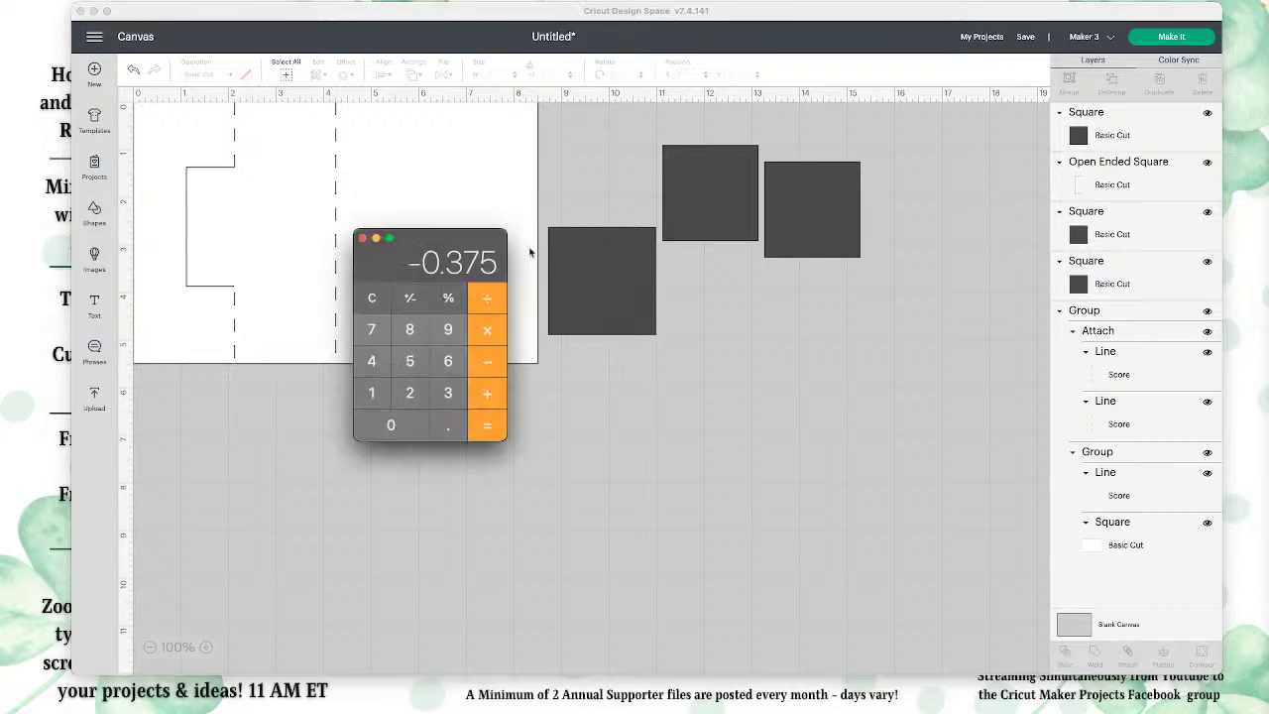
Restart the calculation in Calculator with 2.125, and select the open ended square on the canvas to check its position.
left_click(364, 240)
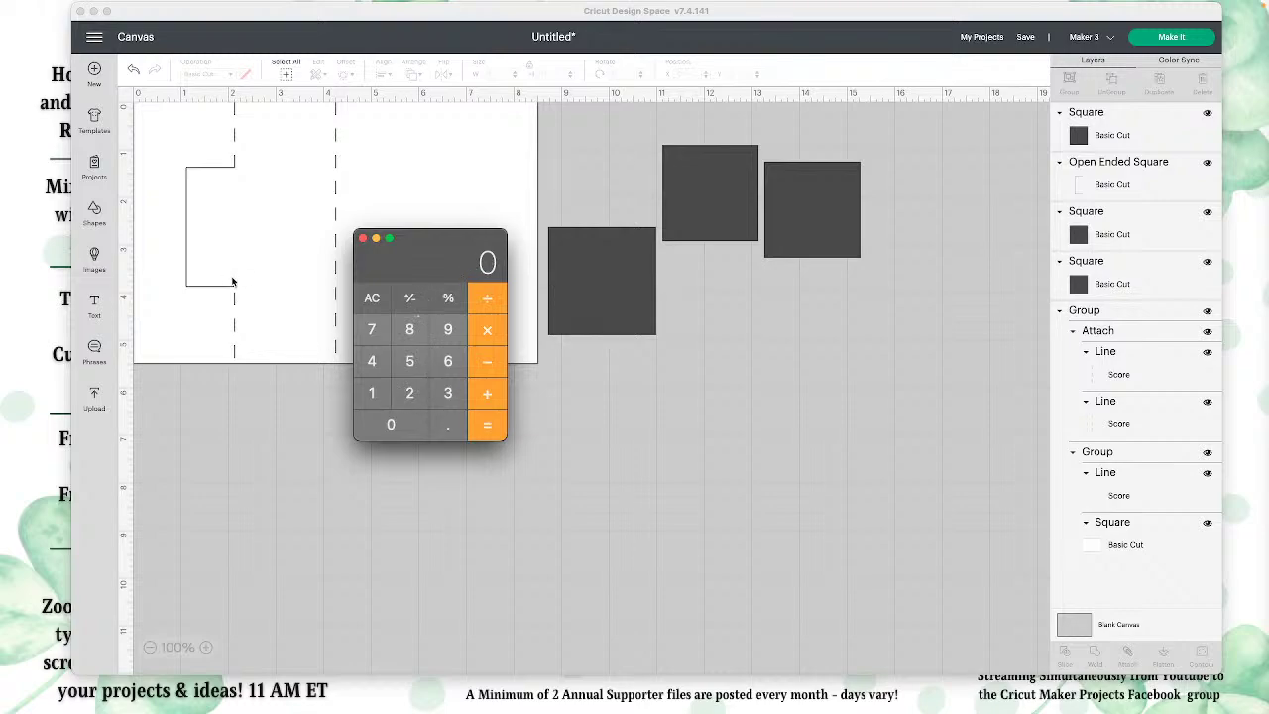
left_click(412, 393)
left_click(433, 418)
left_click(373, 394)
left_click(410, 393)
left_click(409, 361)
left_click(222, 287)
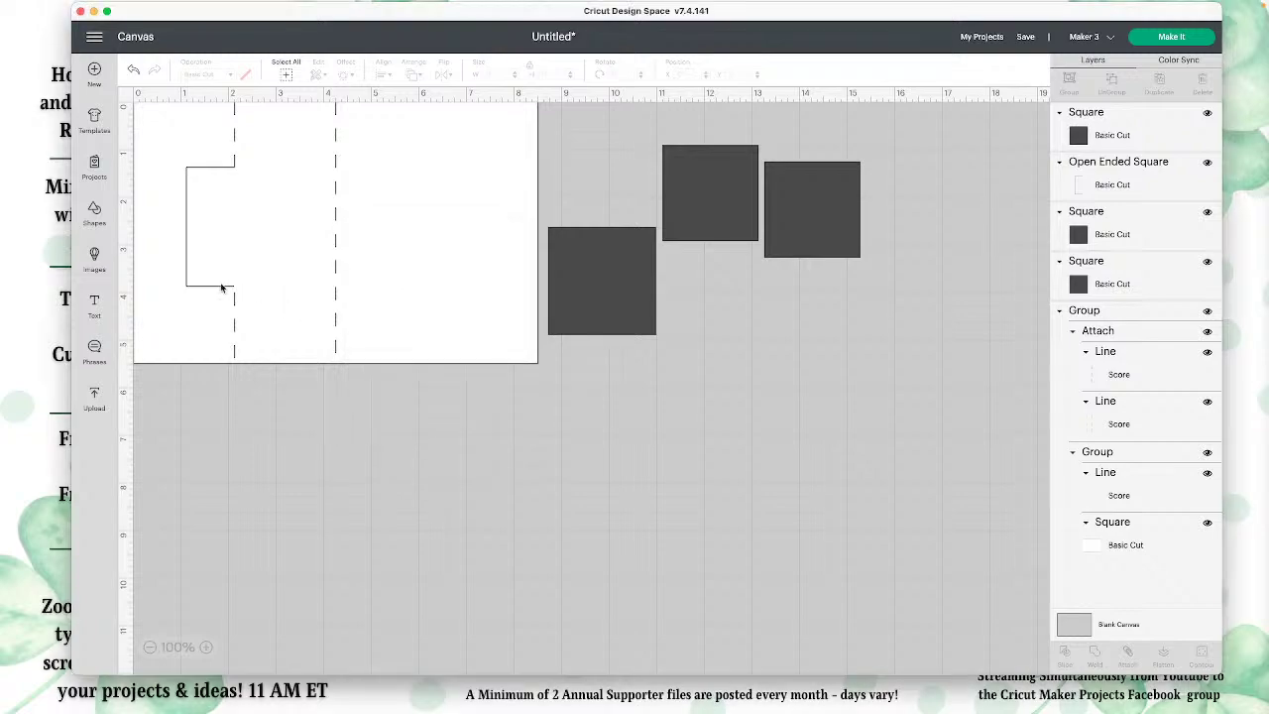
left_click(220, 287)
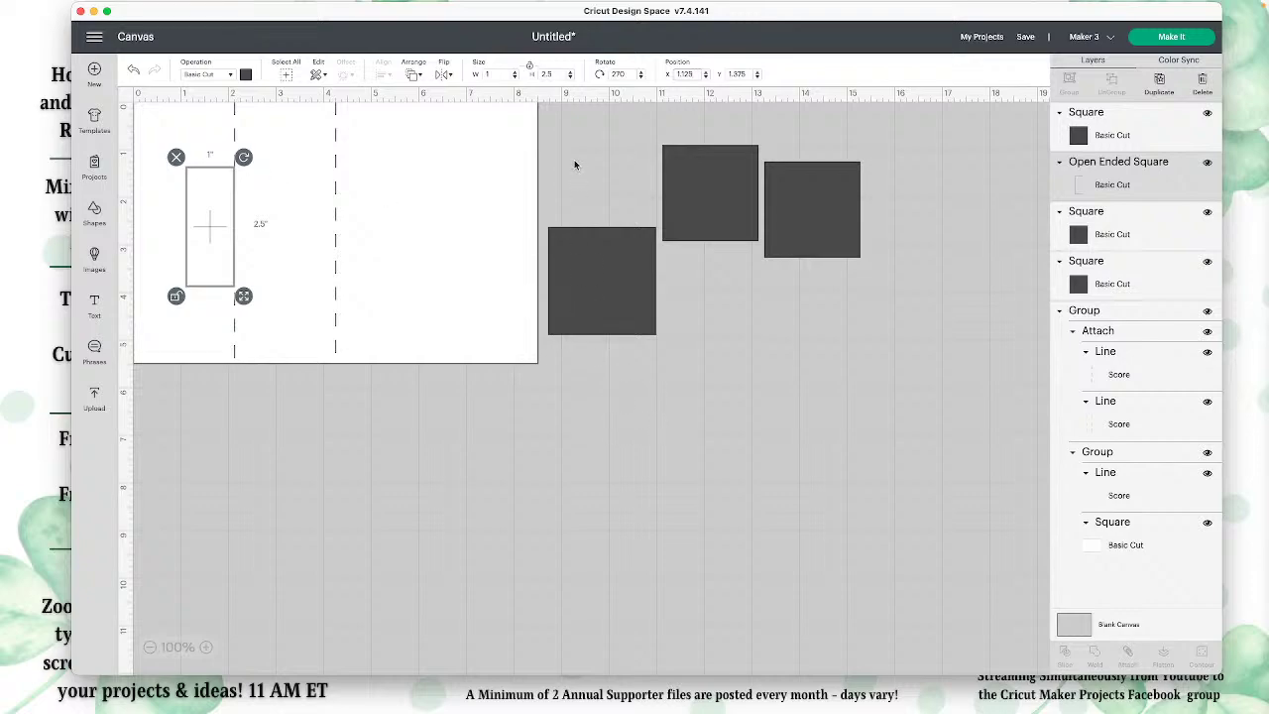
Select the open ended square together with the card base and center them vertically on each other.
left_click(661, 458)
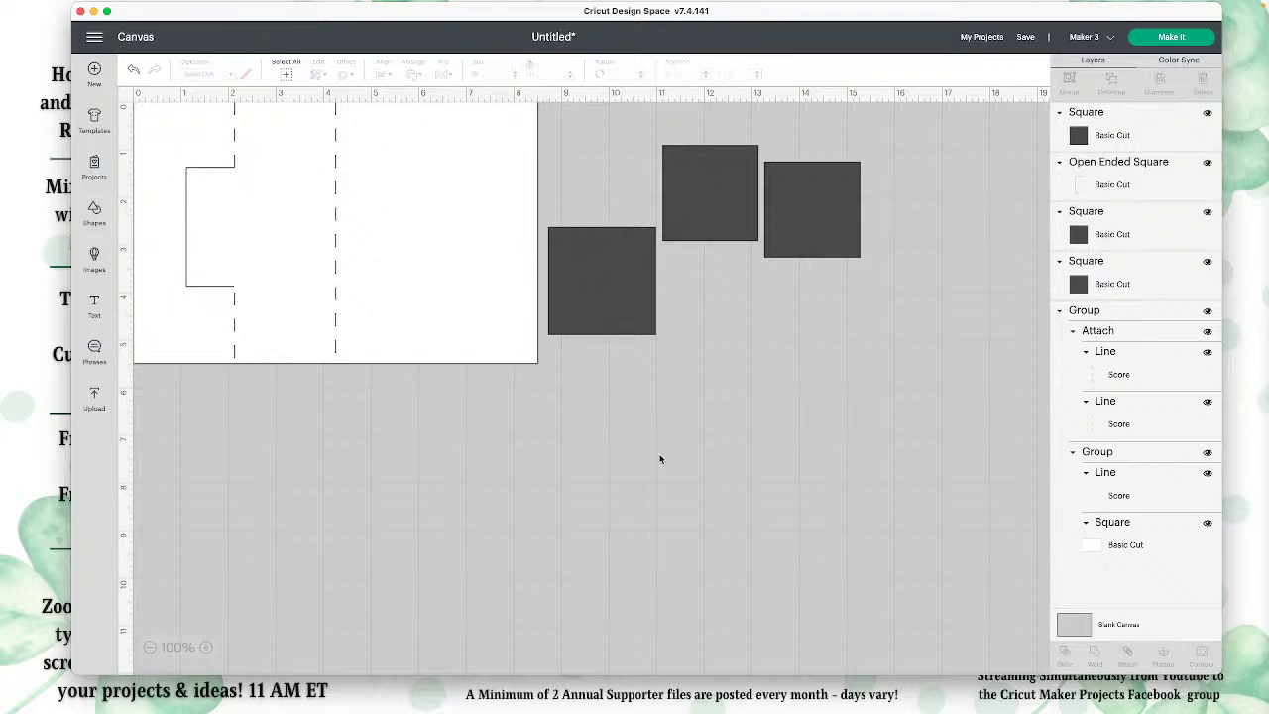
left_click(196, 169)
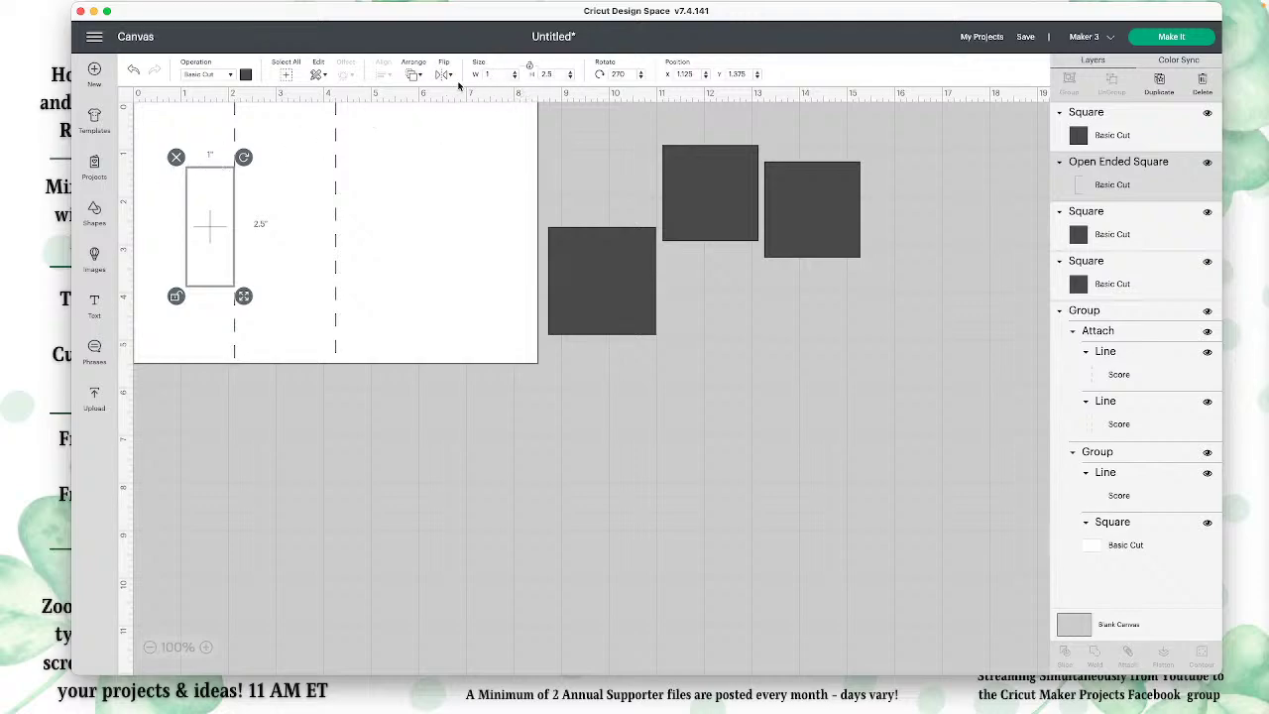
left_click(529, 66)
left_click_drag(697, 75, 670, 76)
left_click(231, 416)
left_click_drag(232, 416, 190, 269)
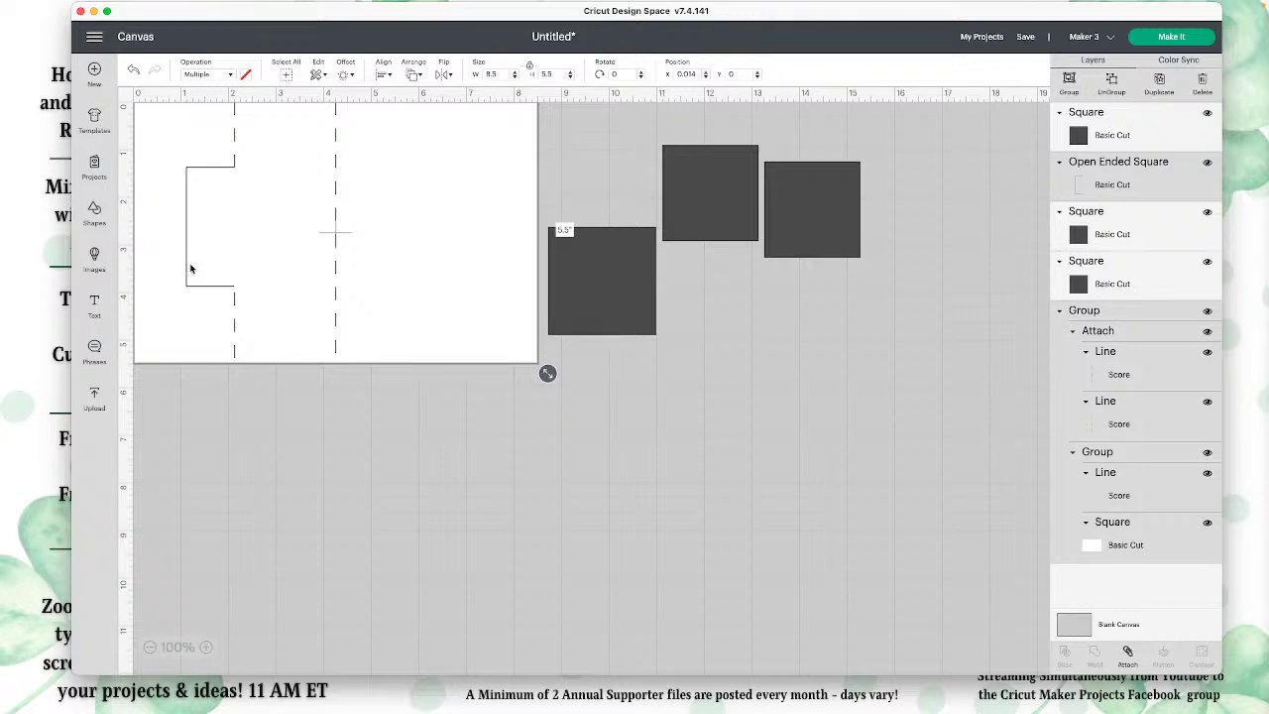
left_click(384, 73)
left_click(417, 180)
Attach the open ended square to the card base and move the attached card away from the canvas corner.
left_click_drag(397, 410, 162, 258)
left_click(1127, 651)
left_click_drag(227, 255, 285, 372)
left_click_drag(527, 419, 533, 464)
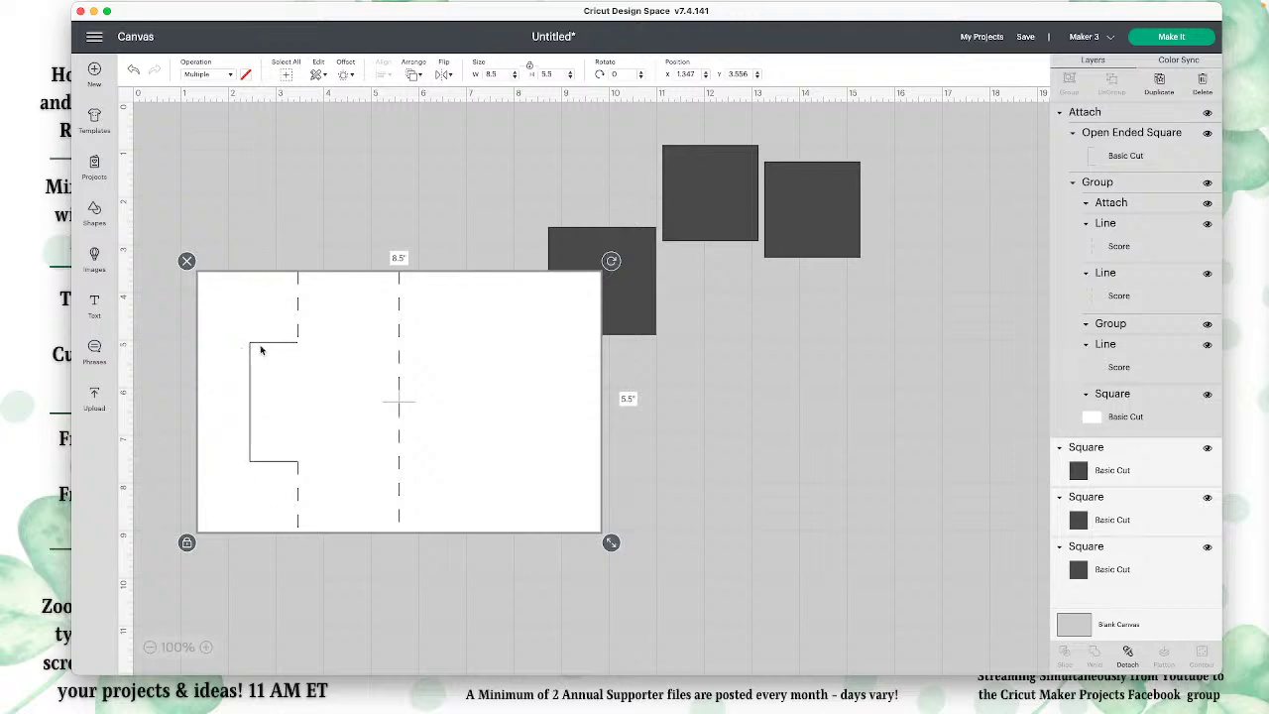
left_click_drag(430, 387, 404, 317)
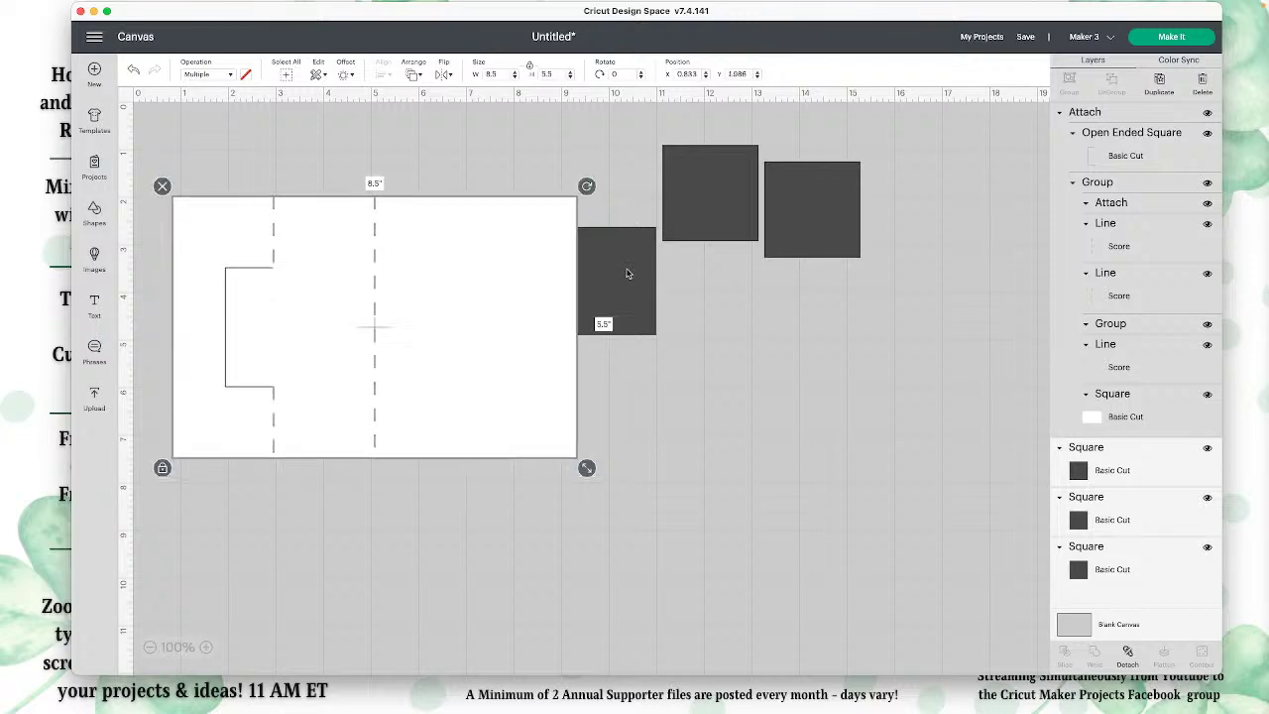
Move the 2.25 inch dark square clear of the card and resize it to 4.25 inches wide by 5.5 inches high.
left_click_drag(625, 272, 732, 351)
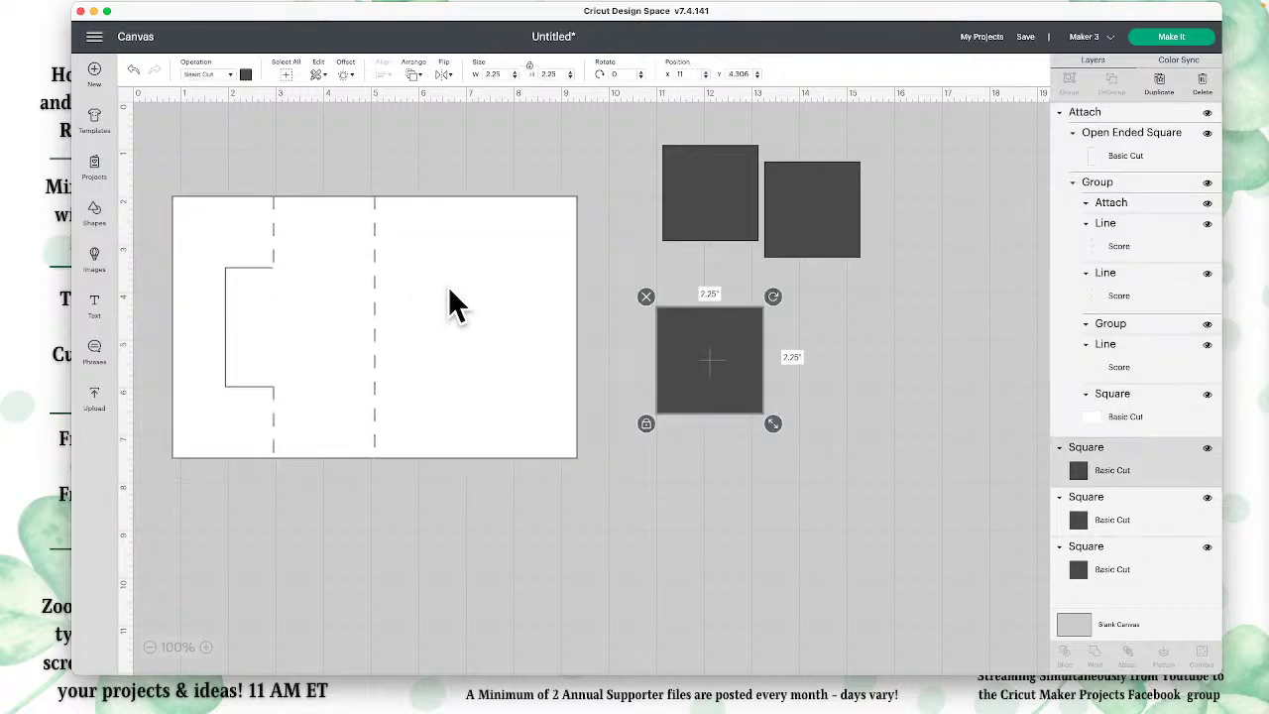
left_click_drag(739, 369, 738, 368)
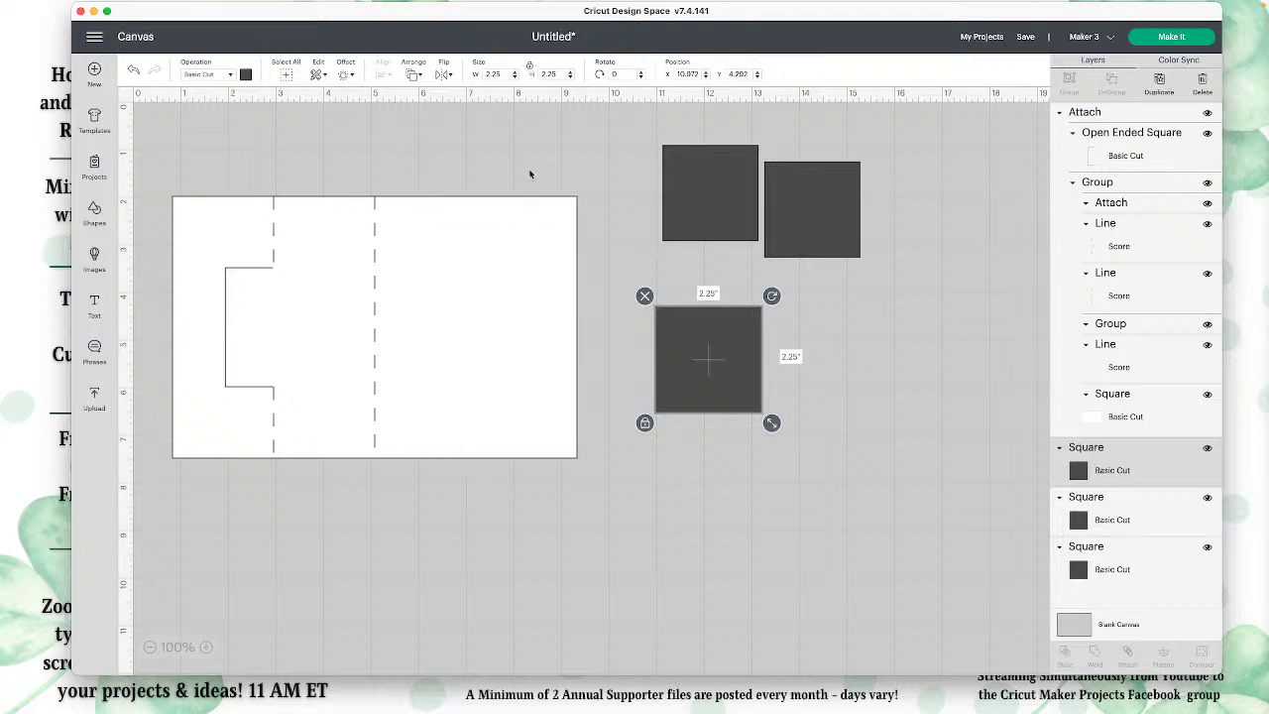
left_click(531, 70)
type("4")
key("Tab")
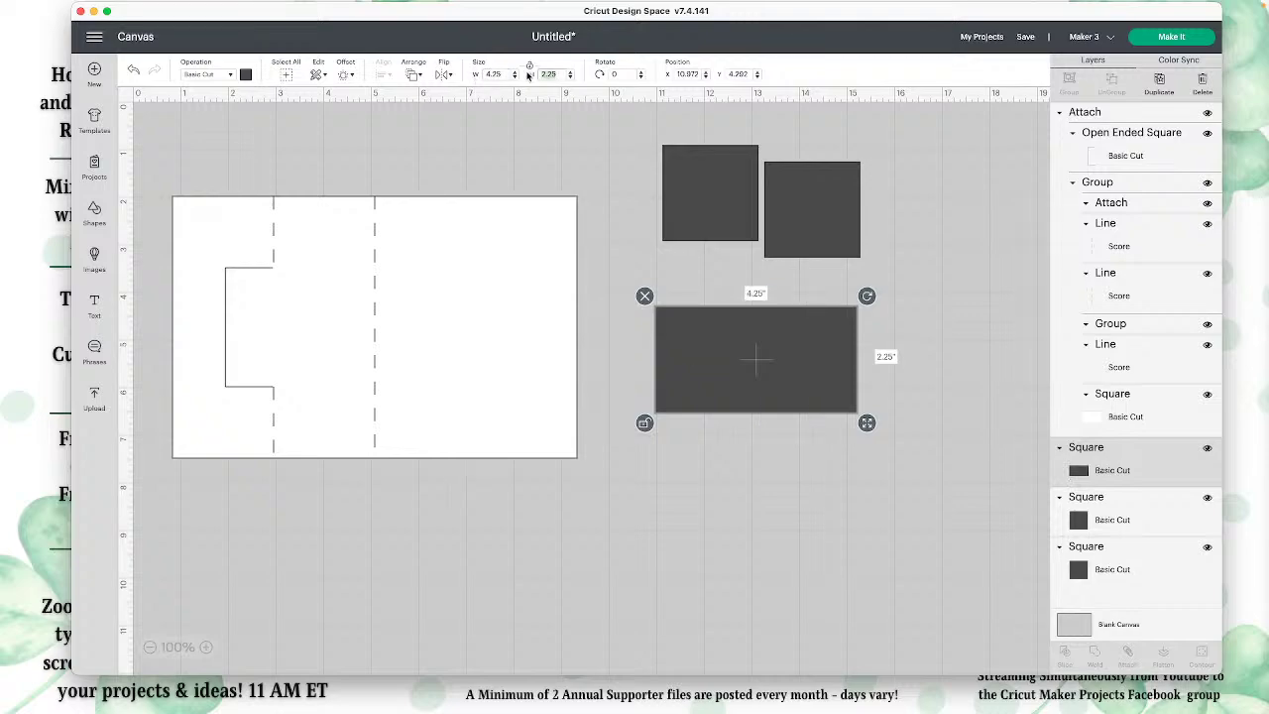
type("5")
key("Tab")
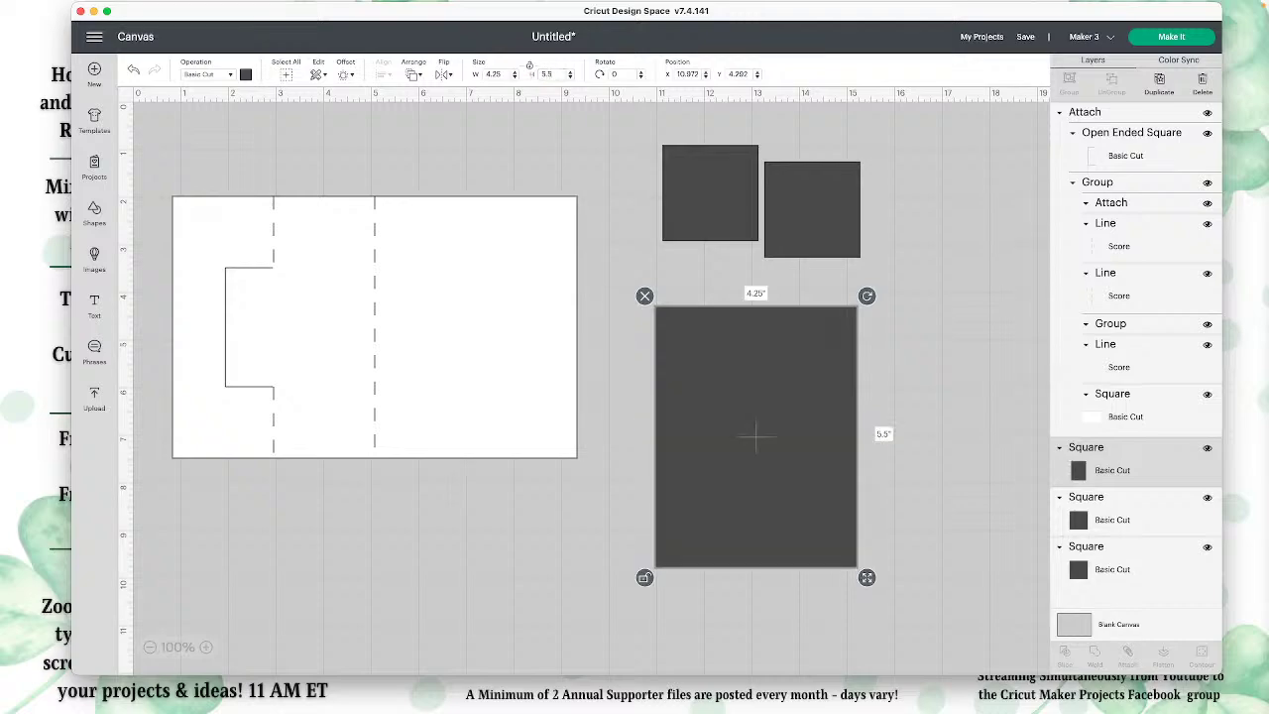
Place the 4.25 by 5.5 inch dark rectangle over the card's right half and send it to the front.
left_click_drag(731, 523, 473, 421)
left_click(413, 76)
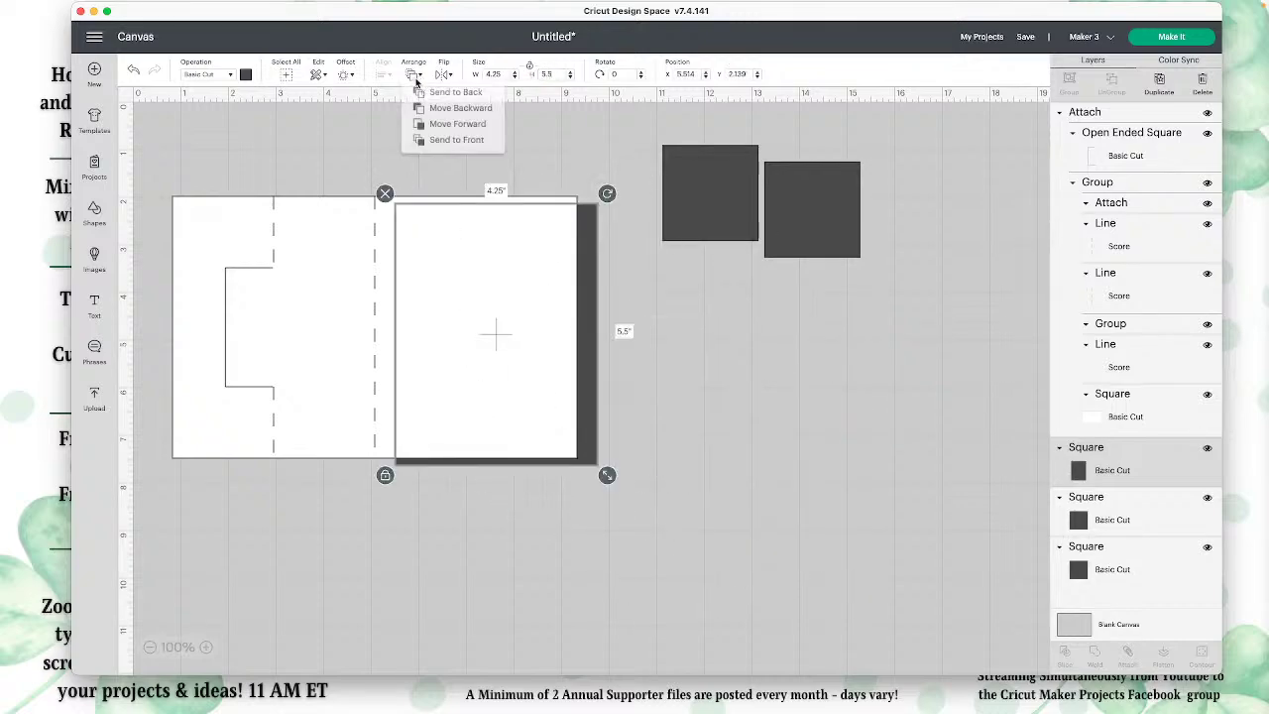
left_click(482, 148)
left_click_drag(552, 300, 532, 293)
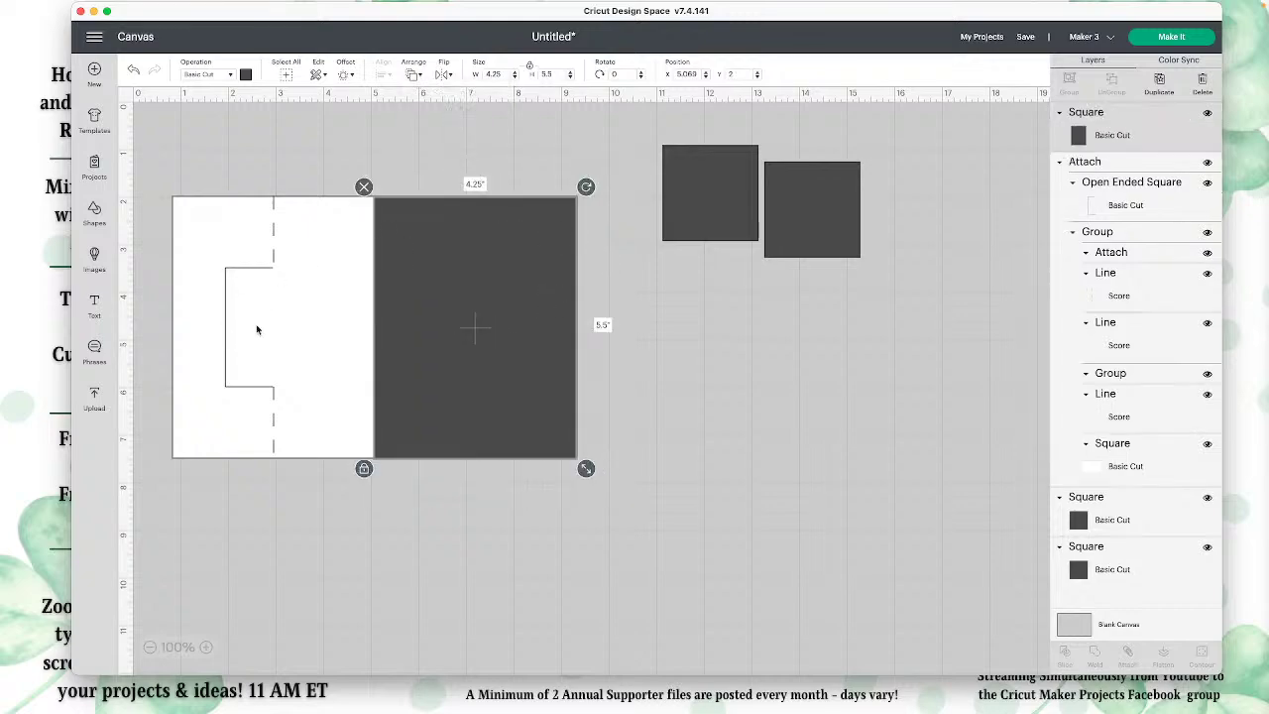
Move the nearer 2 inch dark square toward the card and resize it to 2.25 by 2.25 inches.
left_click(716, 200)
left_click_drag(716, 202, 689, 244)
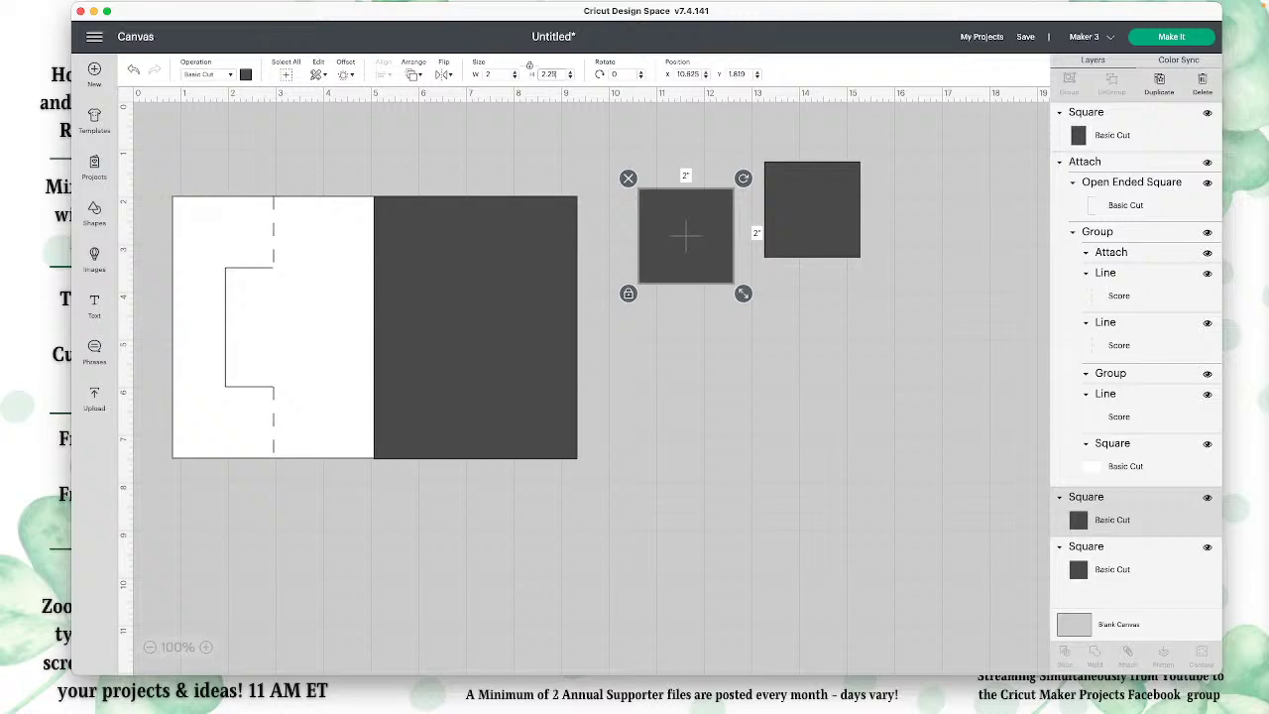
key("Return")
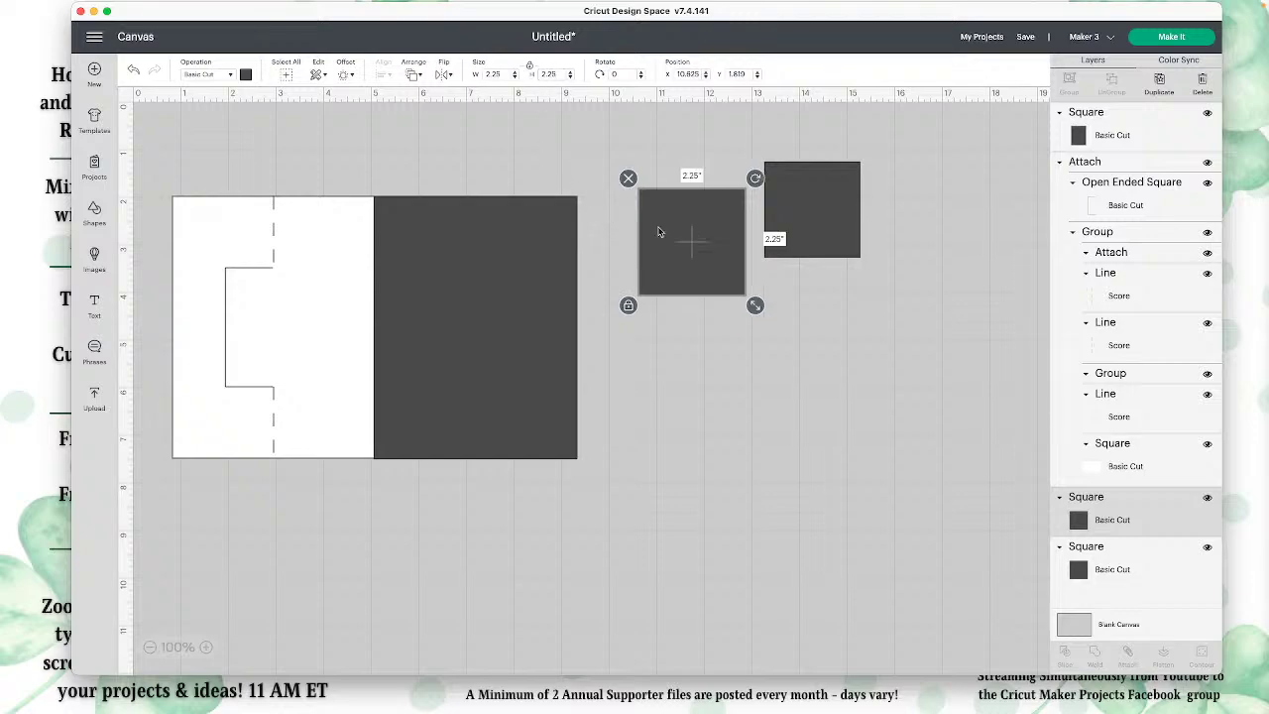
Shift the dark rectangle slightly off the card, then align its top and right edges with those of the attached card.
left_click(463, 220)
left_click_drag(482, 208, 500, 225)
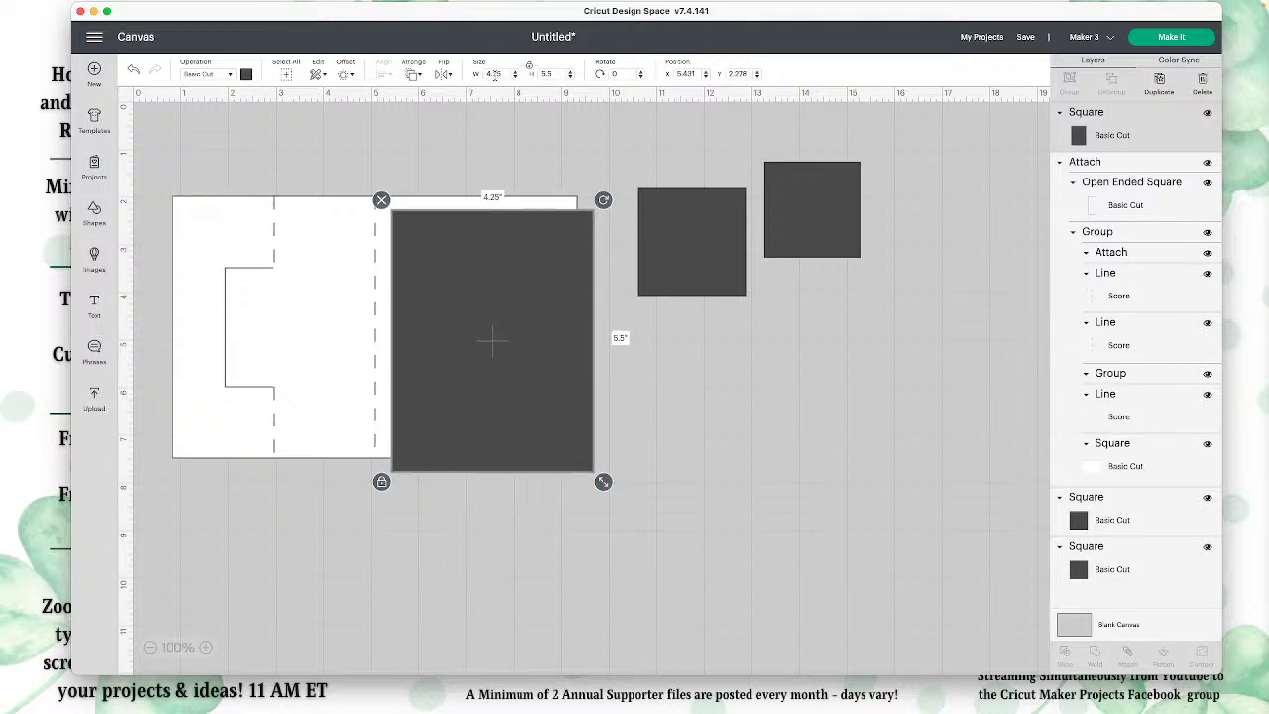
left_click_drag(485, 167, 535, 266)
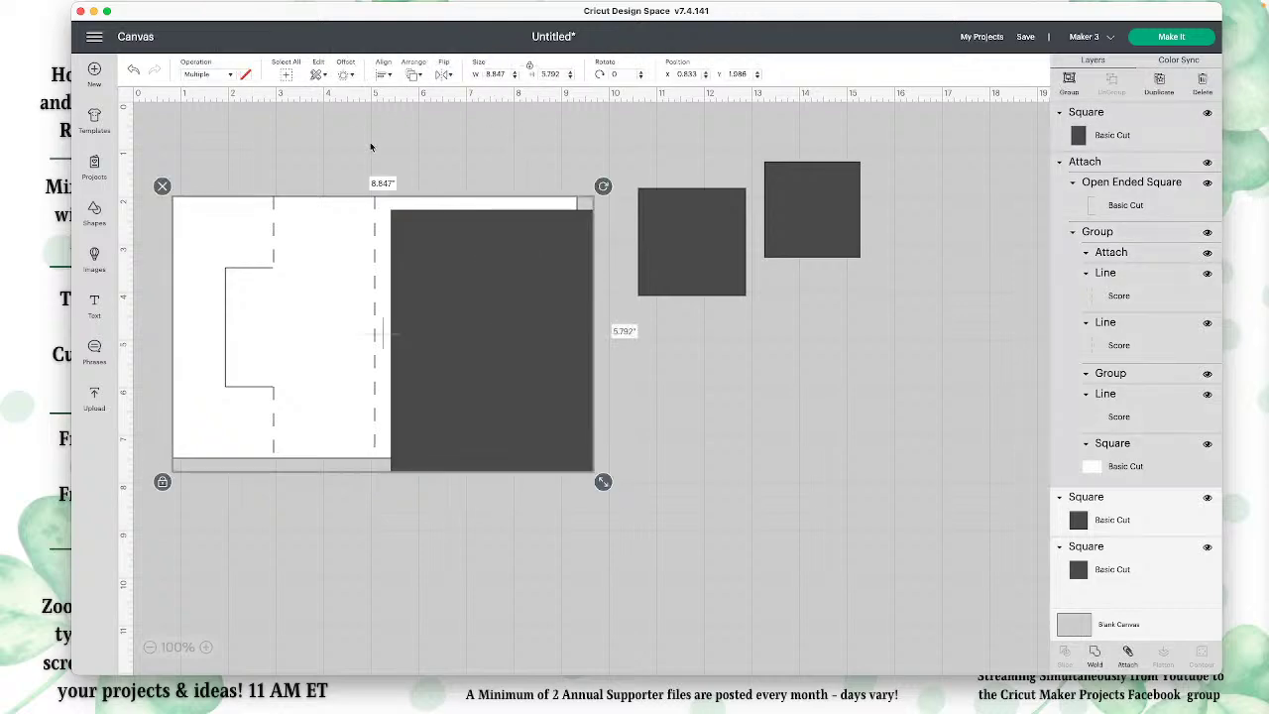
left_click(385, 74)
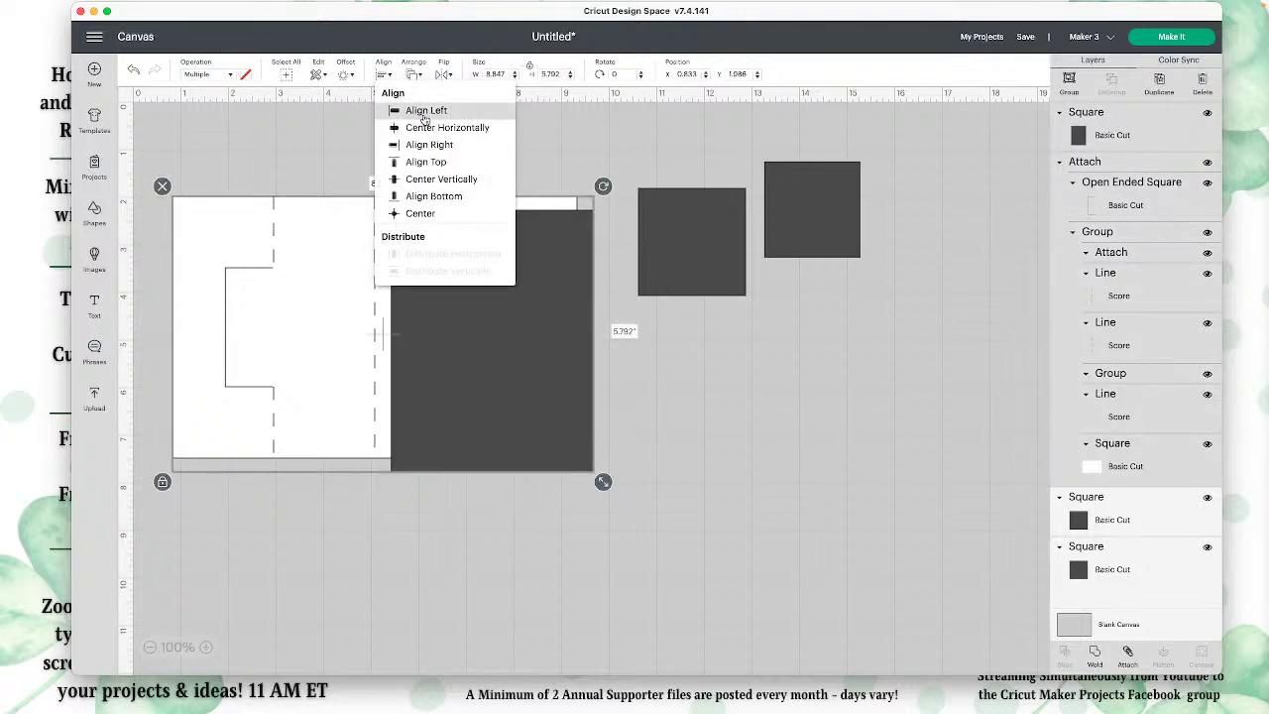
left_click(441, 164)
left_click(387, 75)
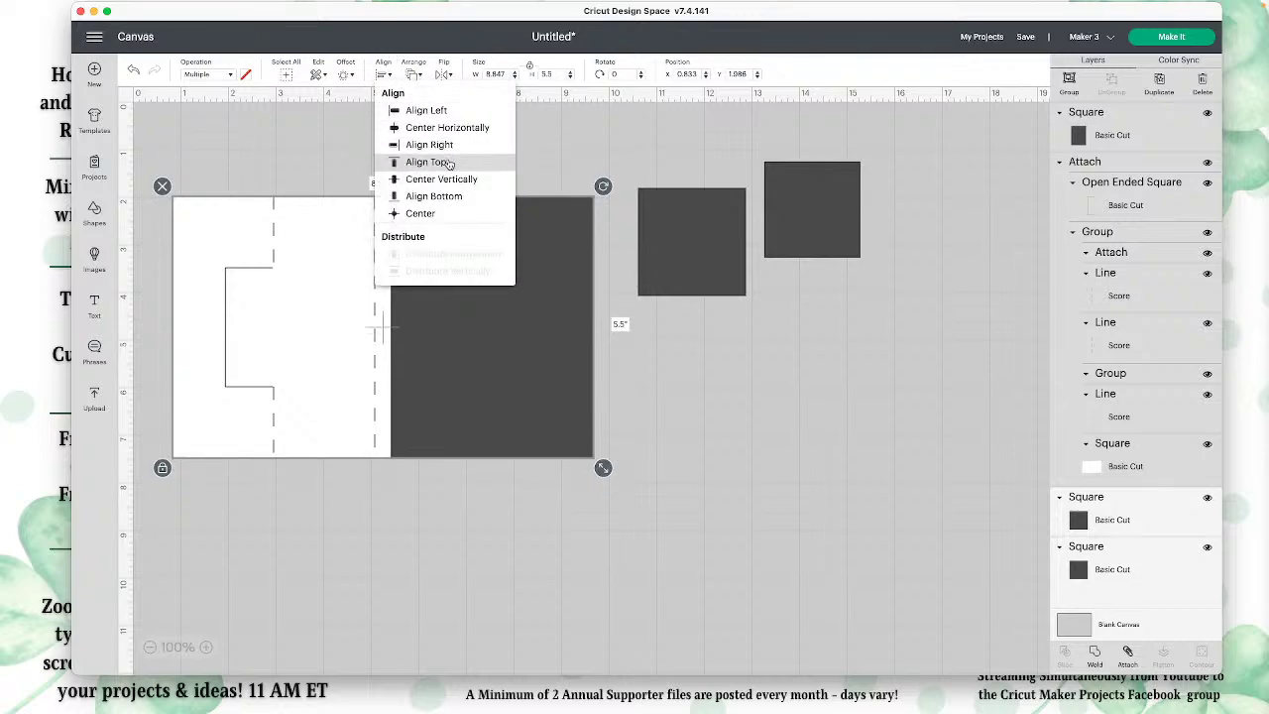
left_click(431, 145)
left_click(744, 330)
Change the material color of the 2.25 inch square to white.
left_click(721, 268)
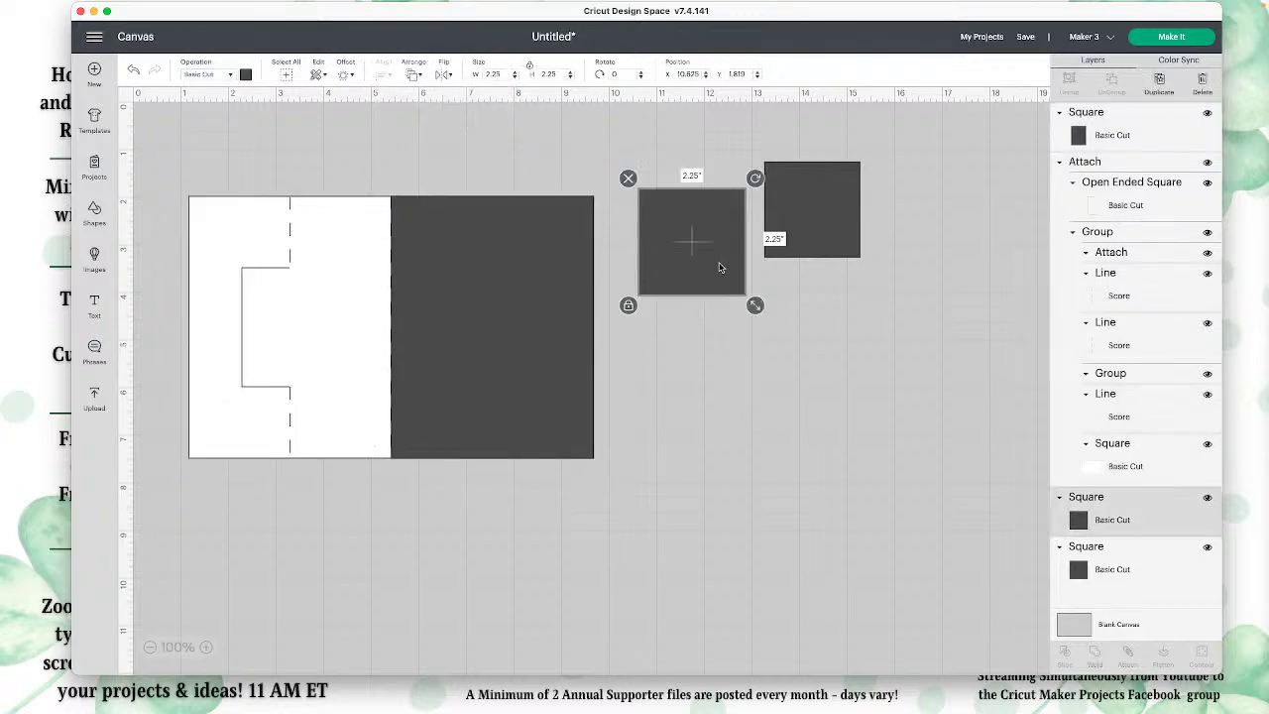
left_click(246, 74)
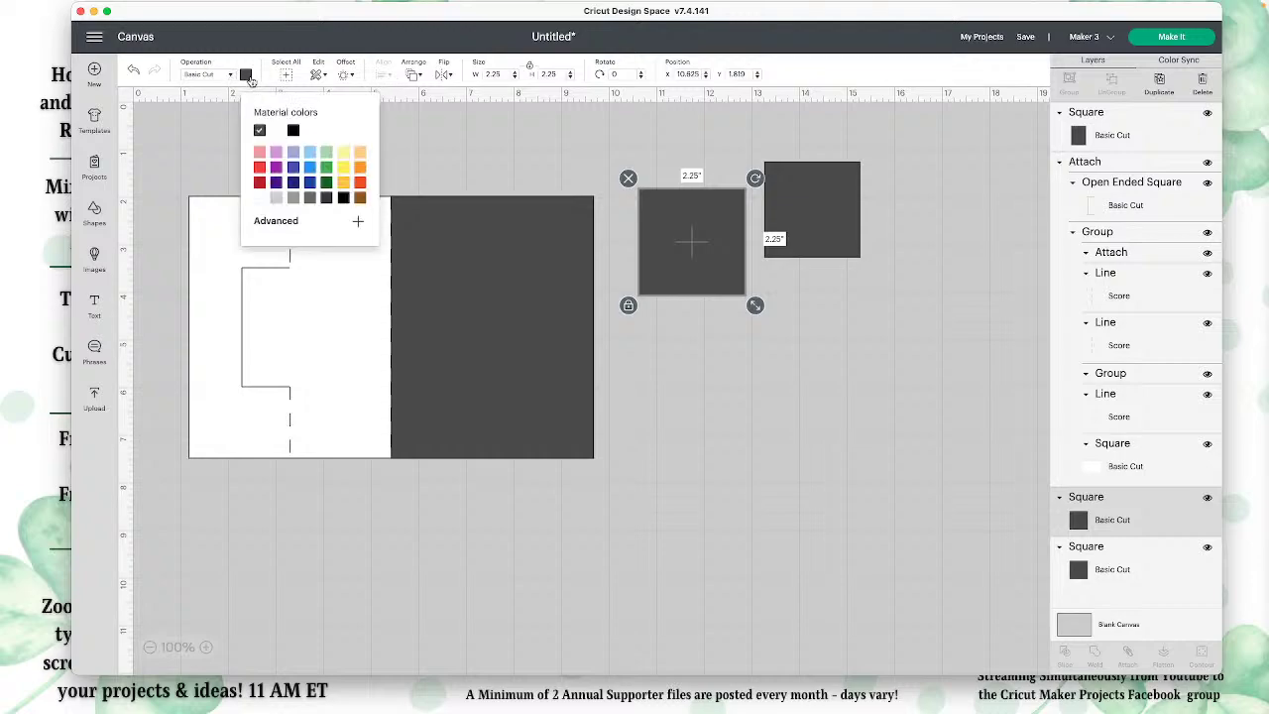
left_click(260, 198)
left_click(792, 310)
left_click(709, 274)
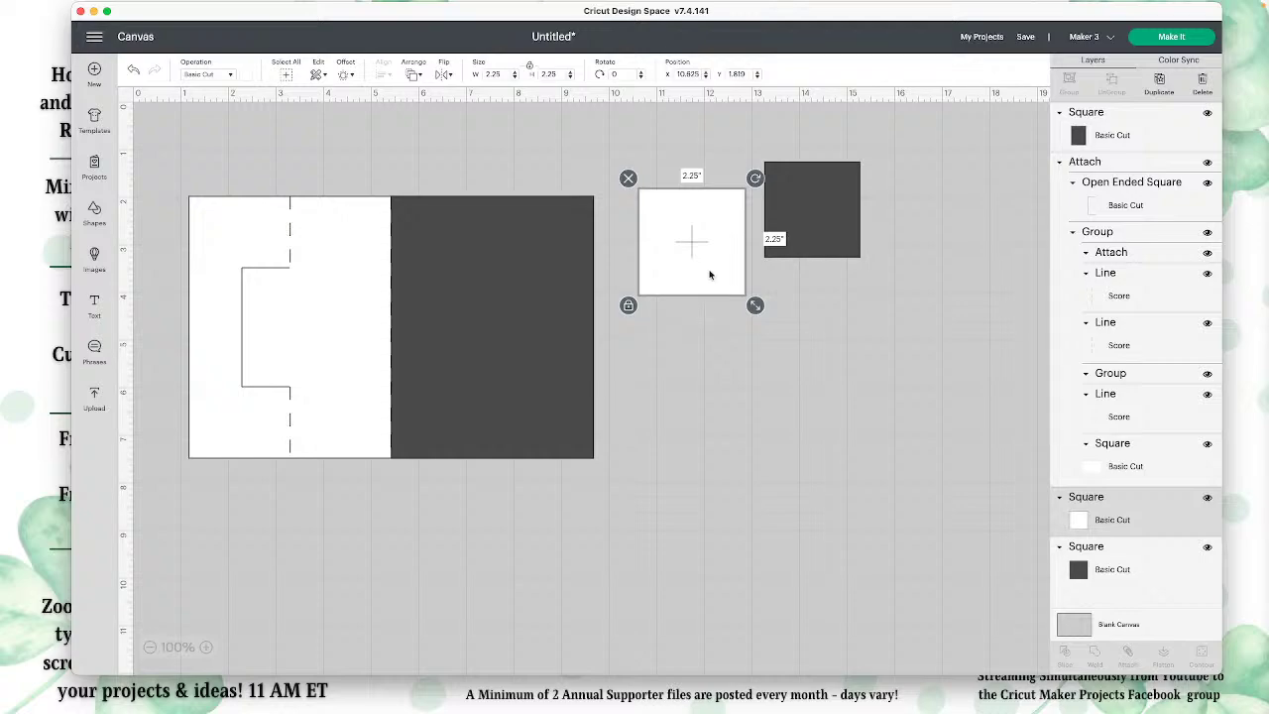
Duplicate the dark 4.25 by 5.5 inch rectangle and recolor the copy light purple.
left_click(535, 289)
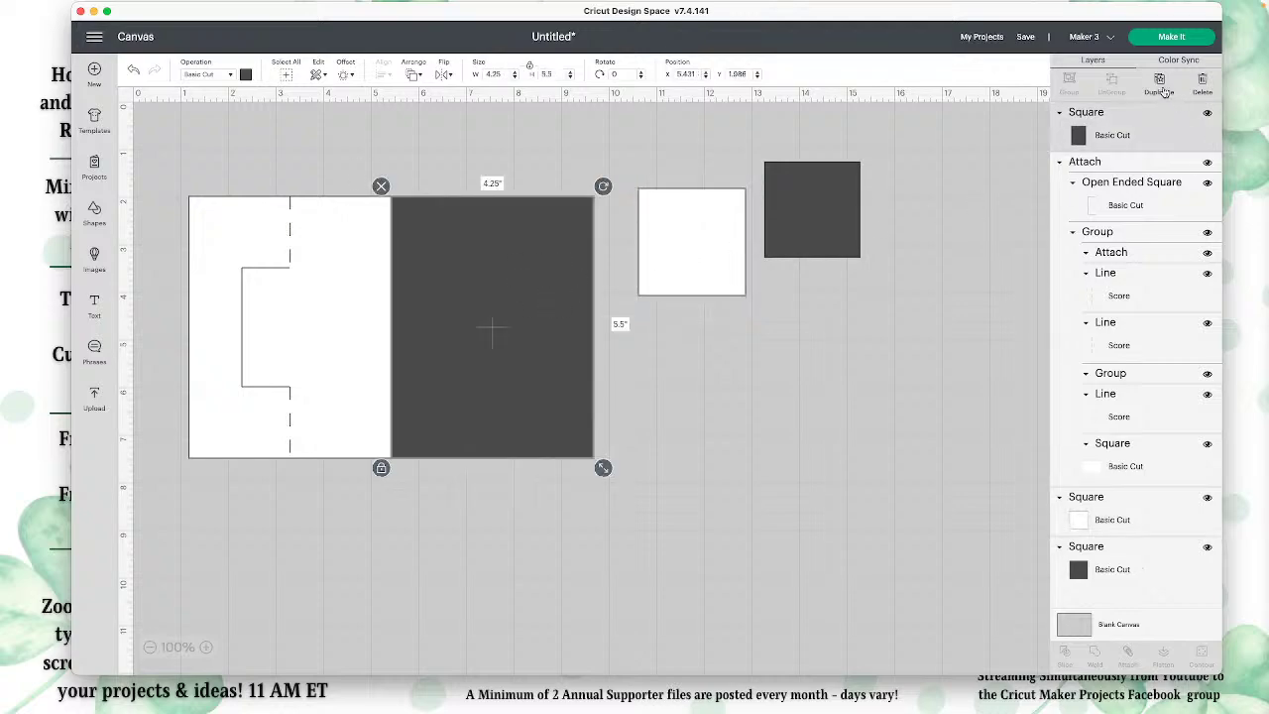
key("super+d")
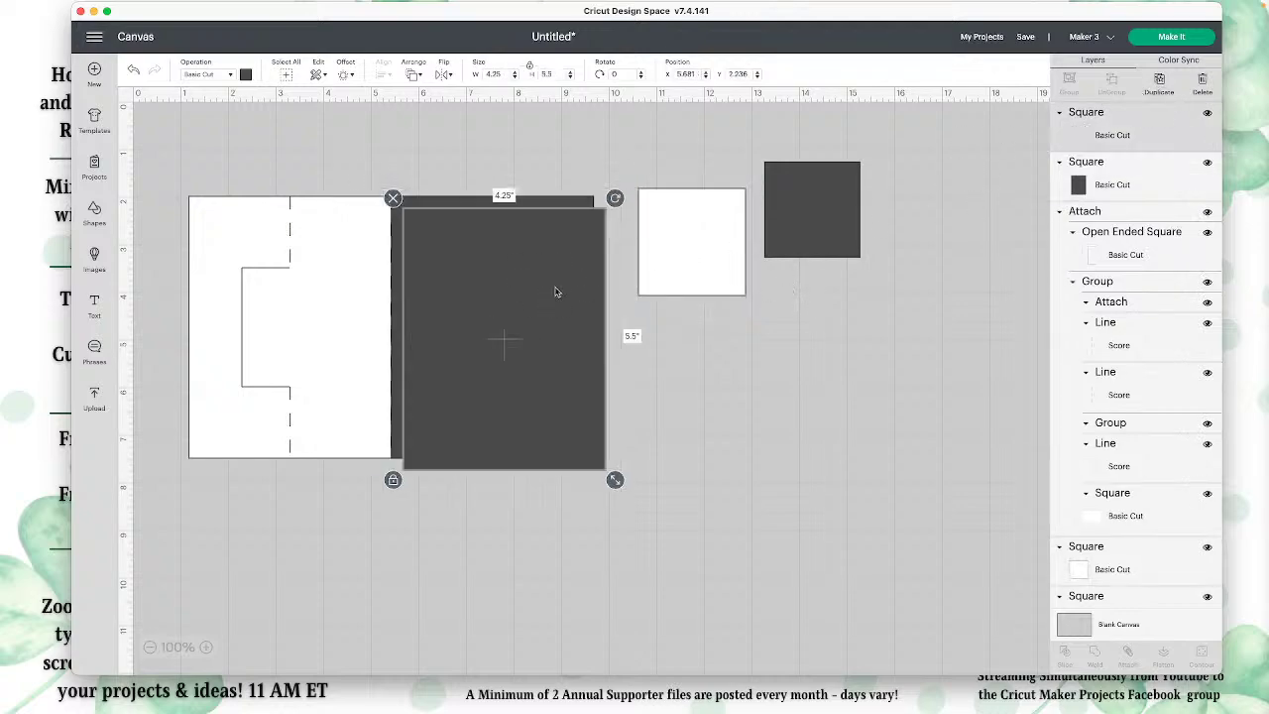
left_click(246, 75)
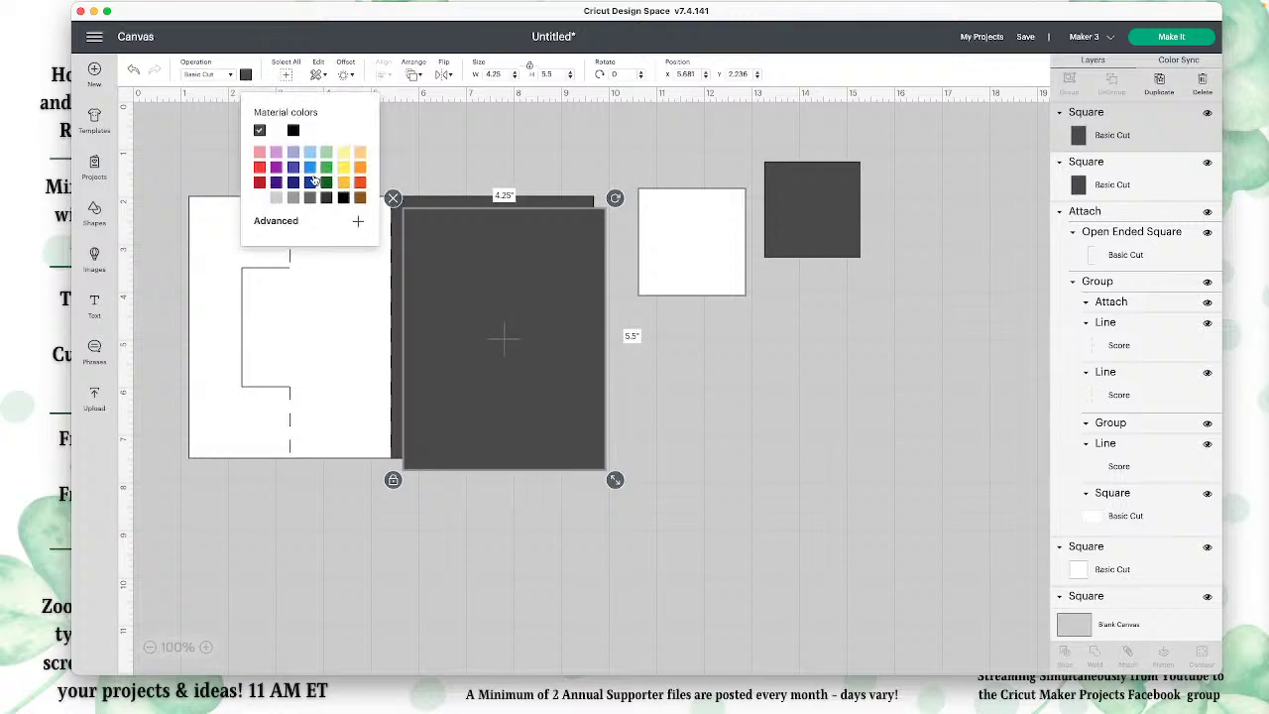
left_click(277, 151)
left_click(616, 344)
left_click(544, 316)
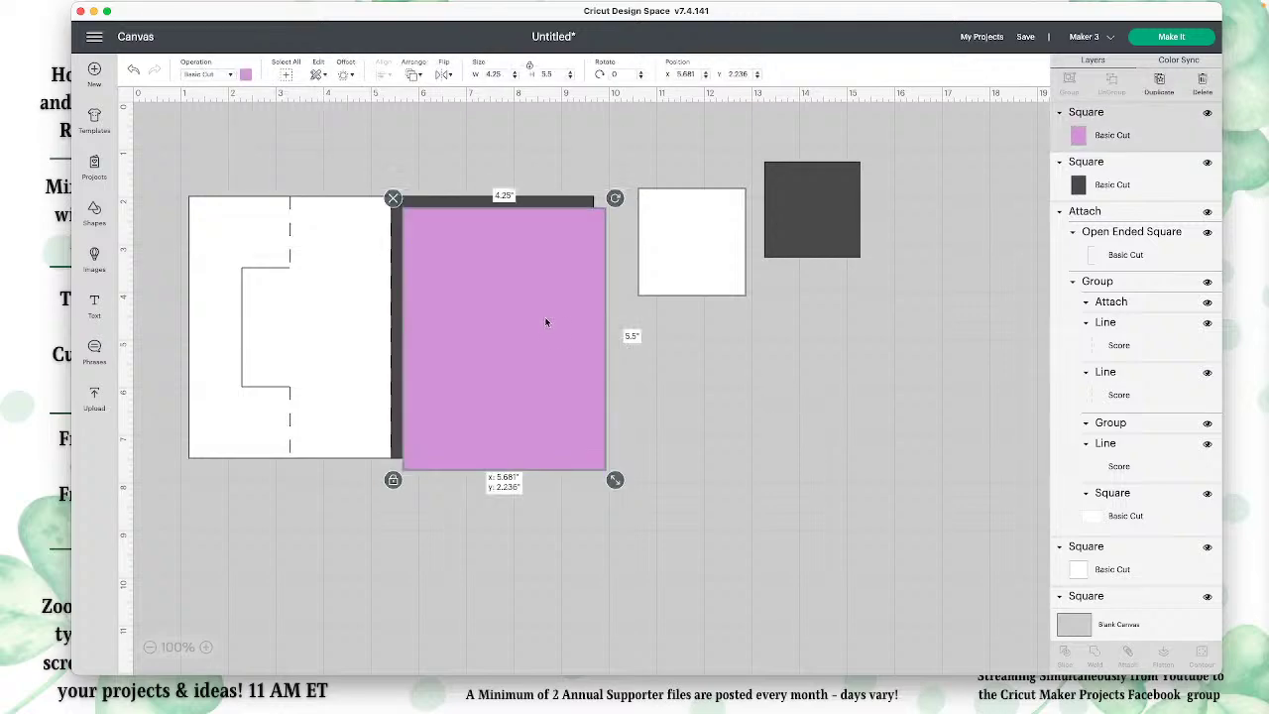
Move the purple rectangle over the dark one and, with proportions unlocked, resize it to 4 by 5.25 inches.
left_click_drag(504, 305, 499, 300)
left_click(529, 66)
left_click(483, 74)
type("4")
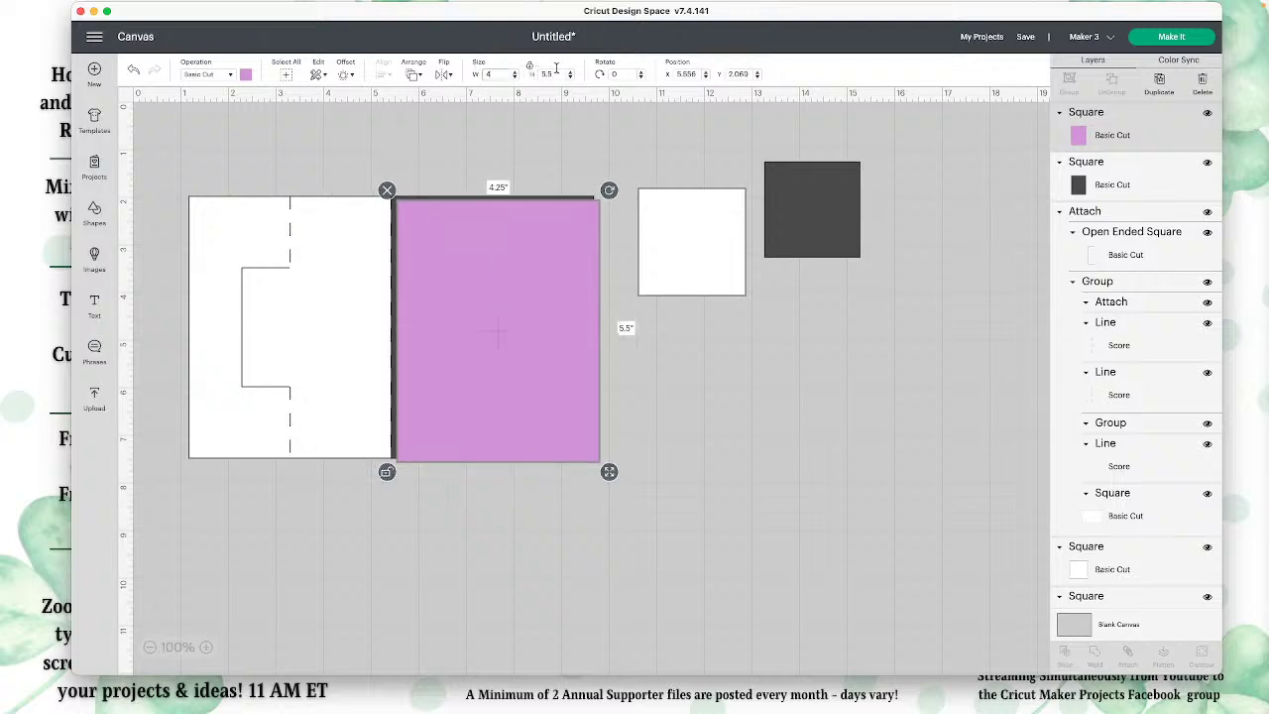
left_click(556, 73)
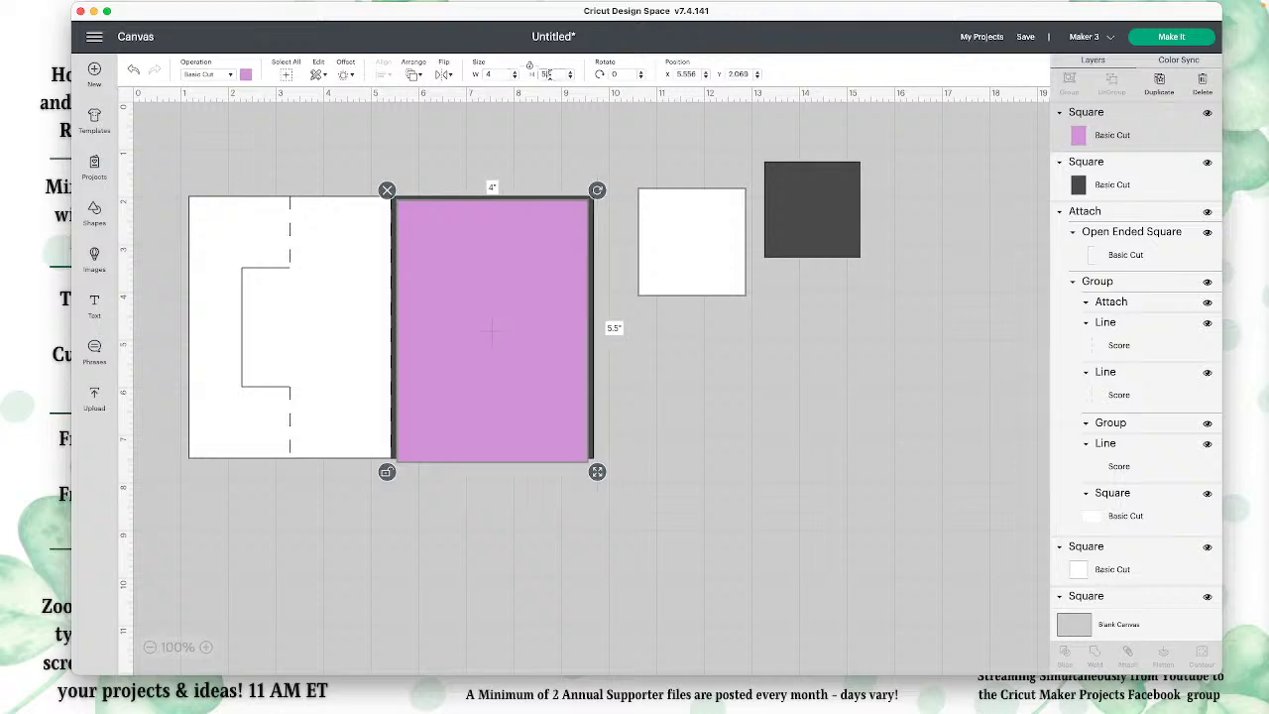
type("2")
key("Return")
left_click(642, 449)
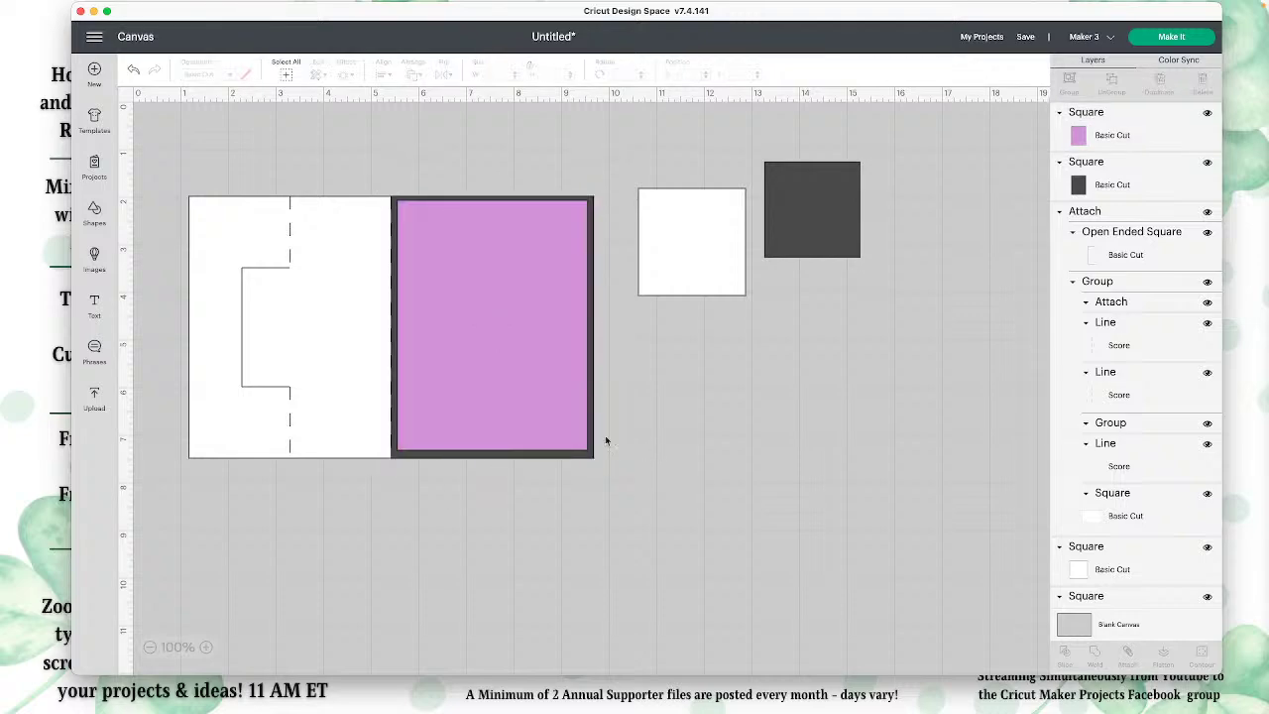
Center the purple rectangle on the dark rectangle behind it.
left_click(557, 416)
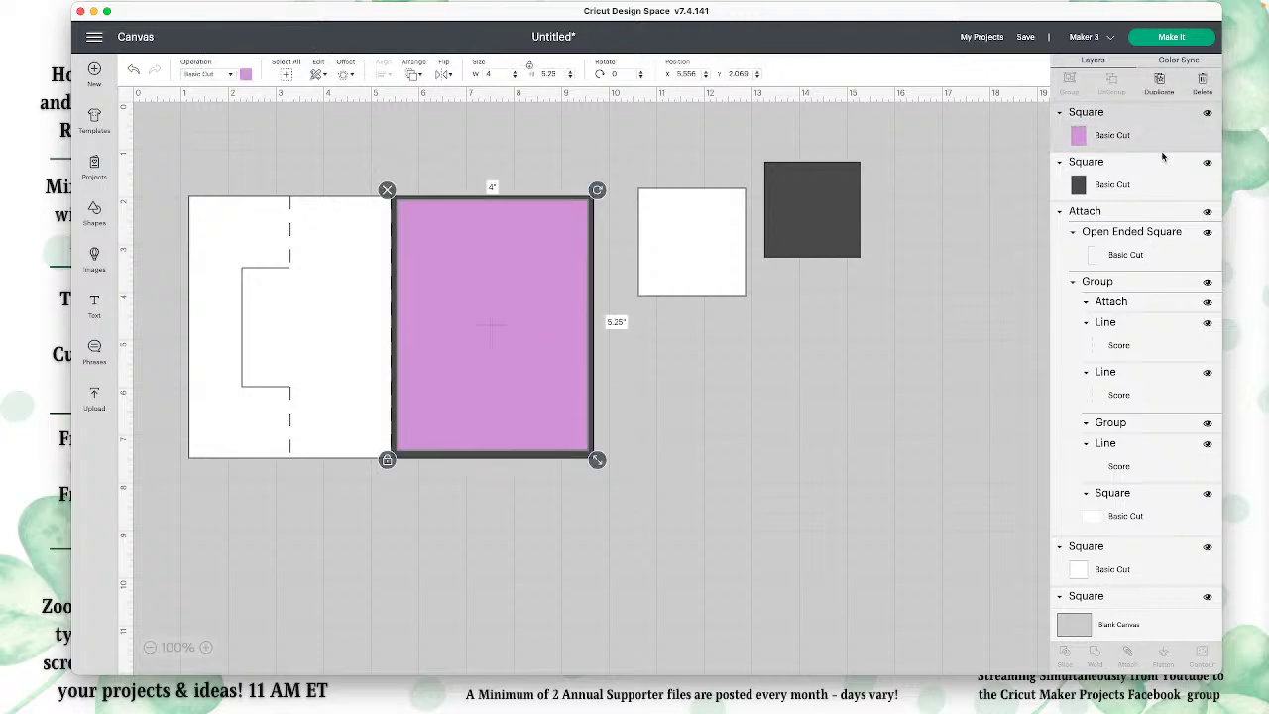
left_click(1125, 154, "shift")
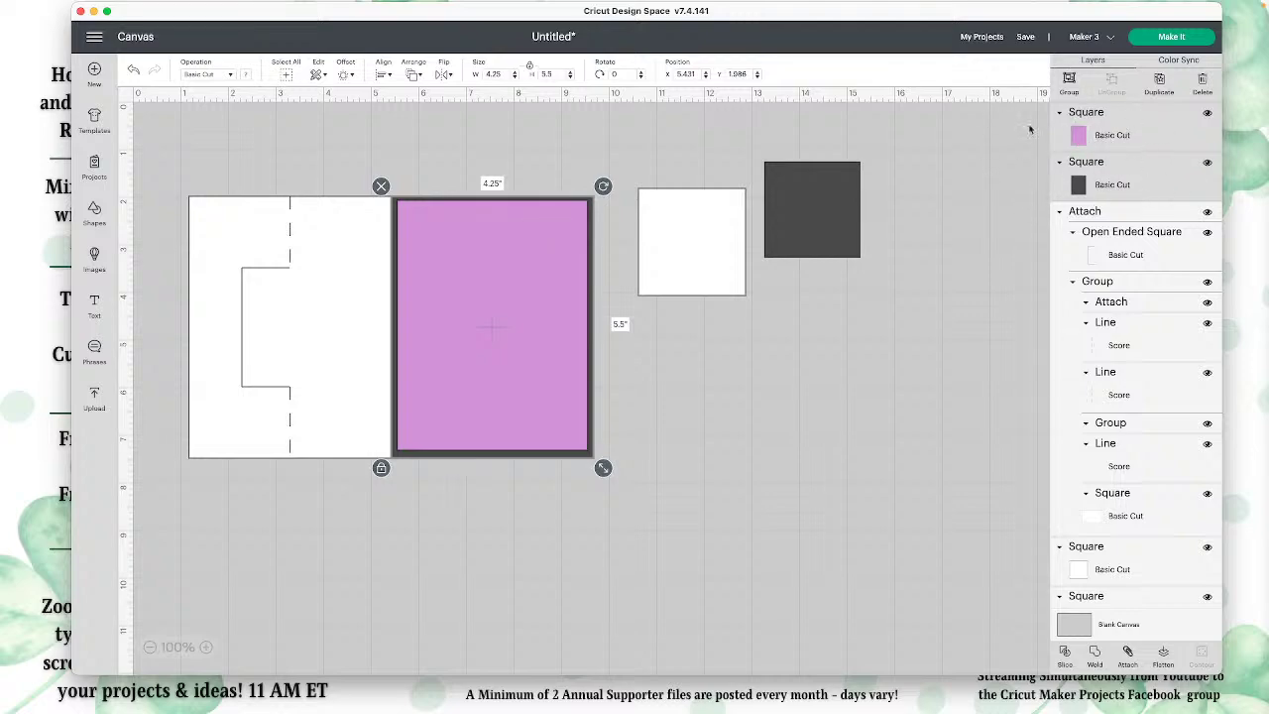
left_click(387, 78)
left_click(421, 213)
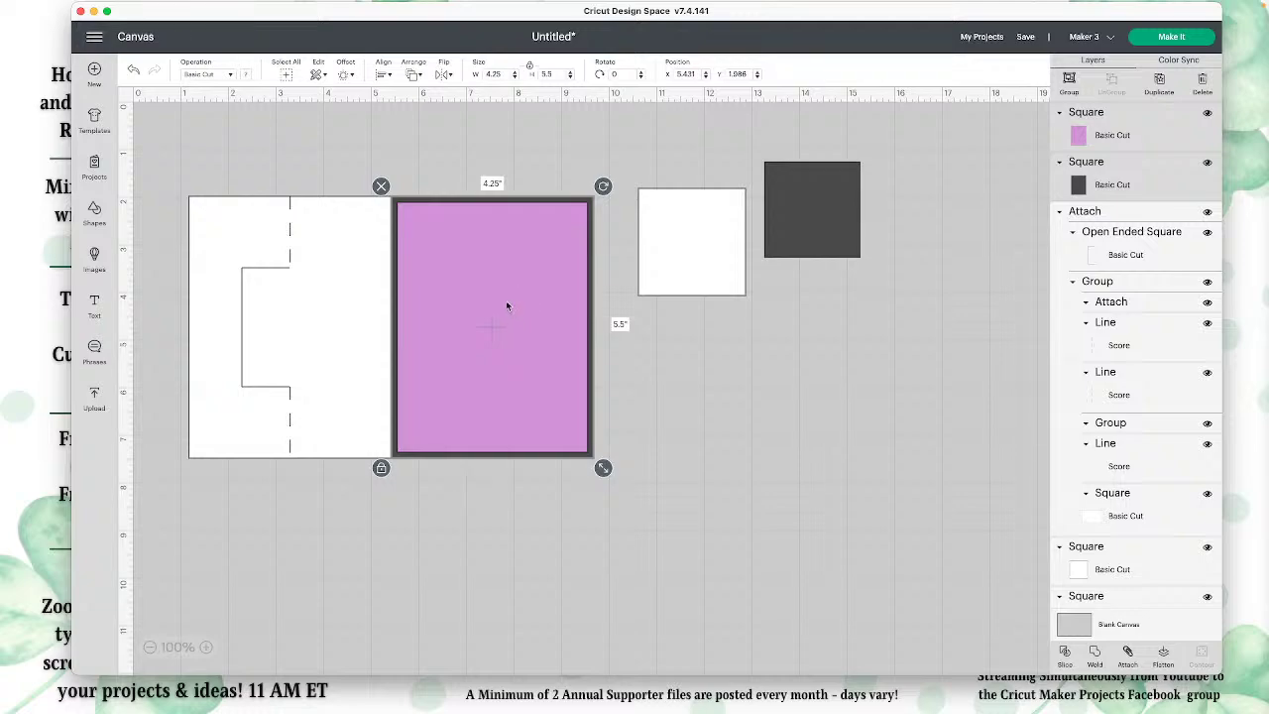
left_click(688, 387)
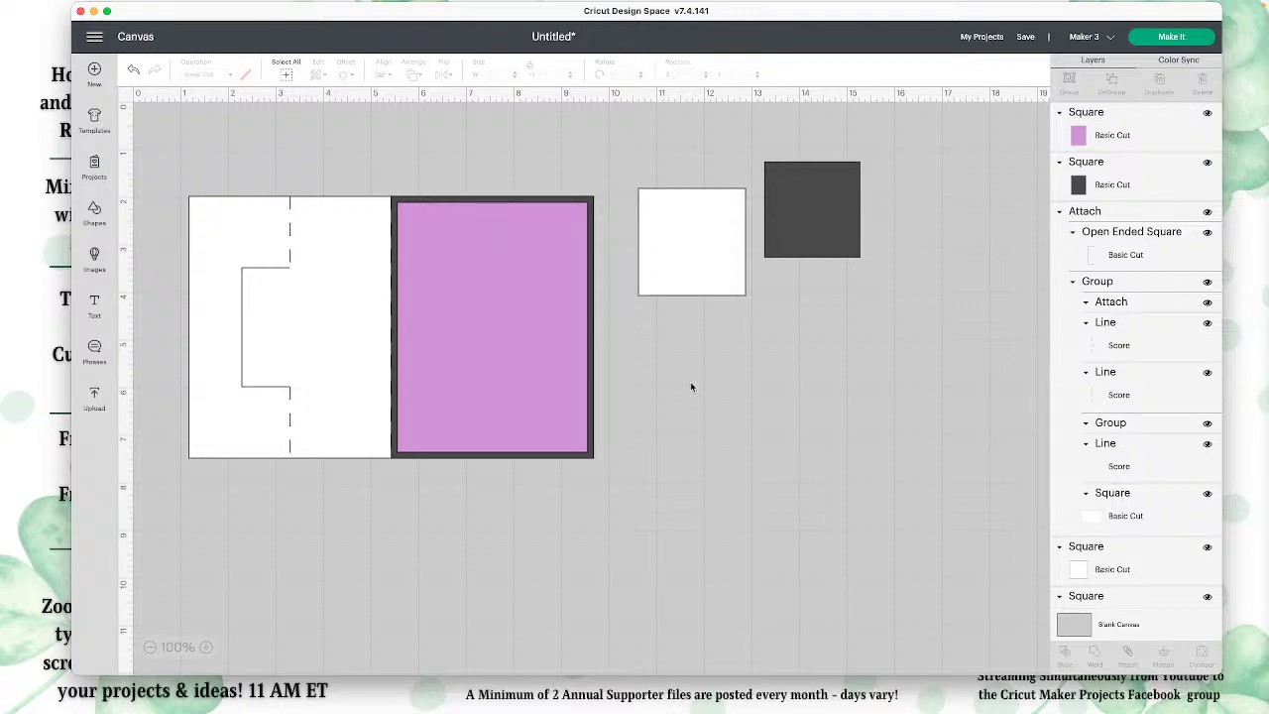
Place the white 2.25 inch square in front of the purple rectangle near its middle and duplicate it.
left_click(697, 240)
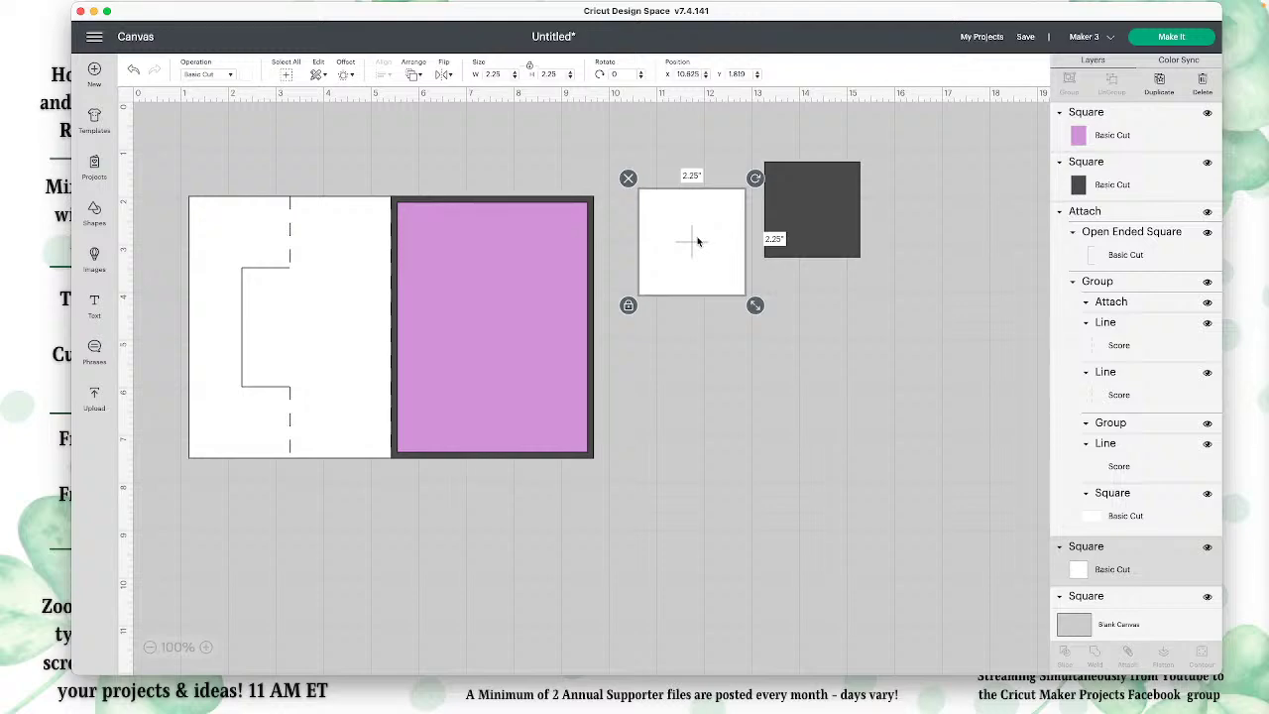
left_click_drag(697, 240, 280, 344)
left_click(413, 75)
left_click(457, 147)
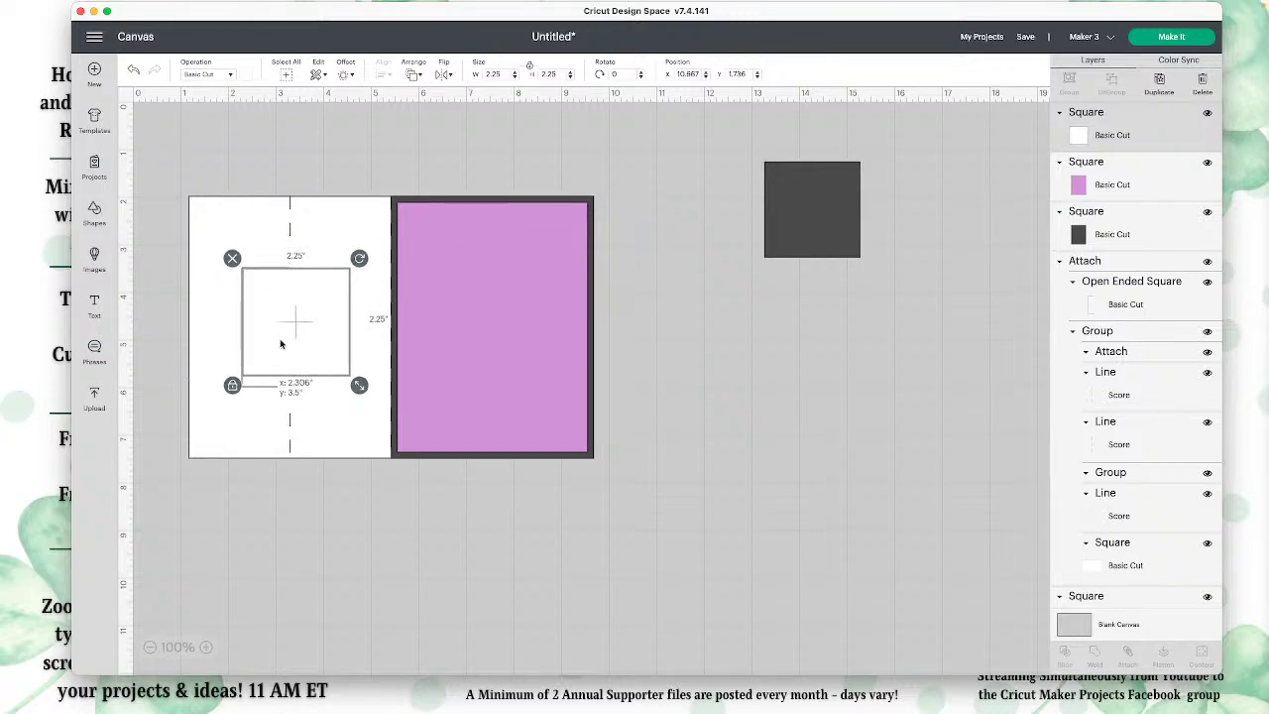
left_click_drag(280, 344, 476, 346)
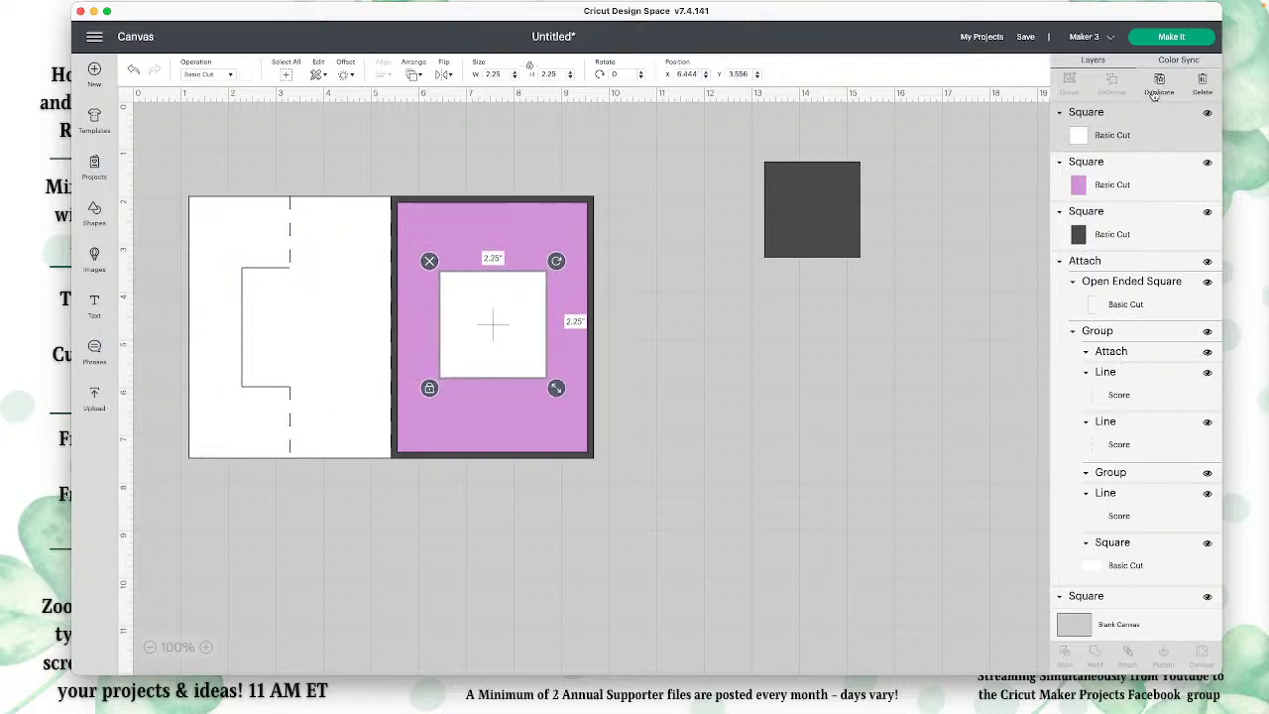
key("super+d")
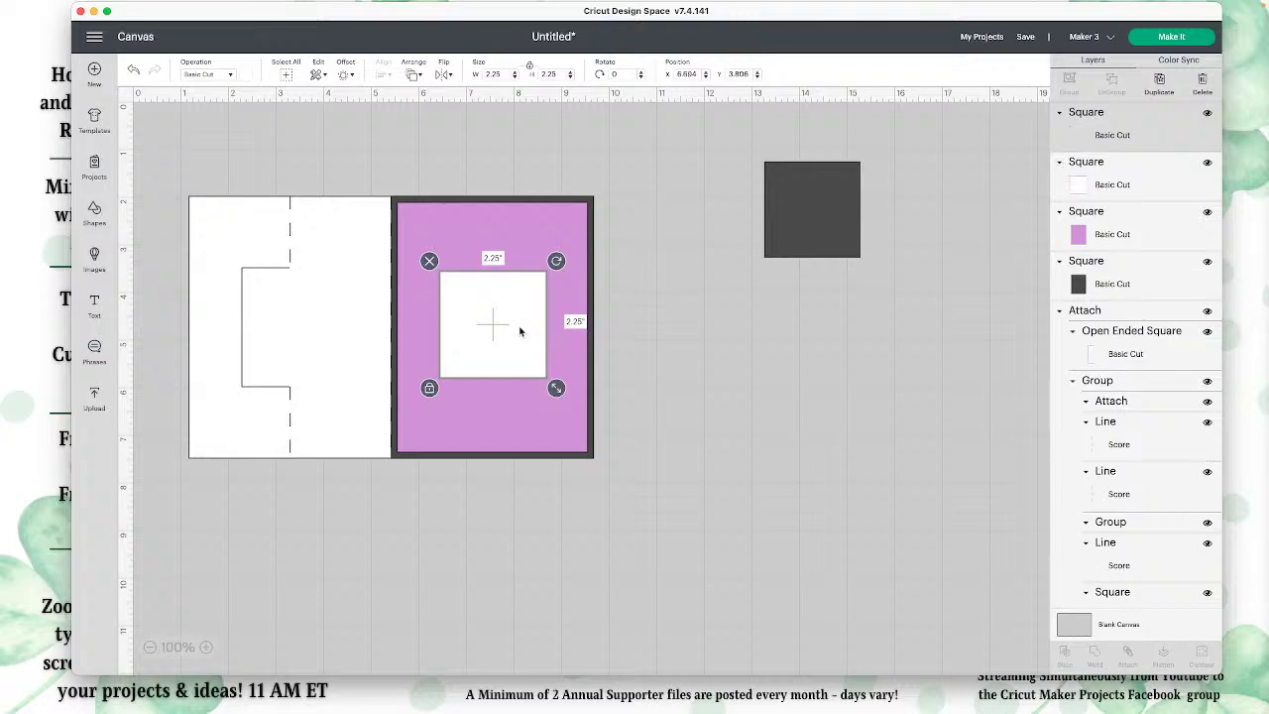
Move the duplicate white square clear of the panels and change the square on the purple rectangle to a Score operation.
left_click_drag(510, 335, 833, 363)
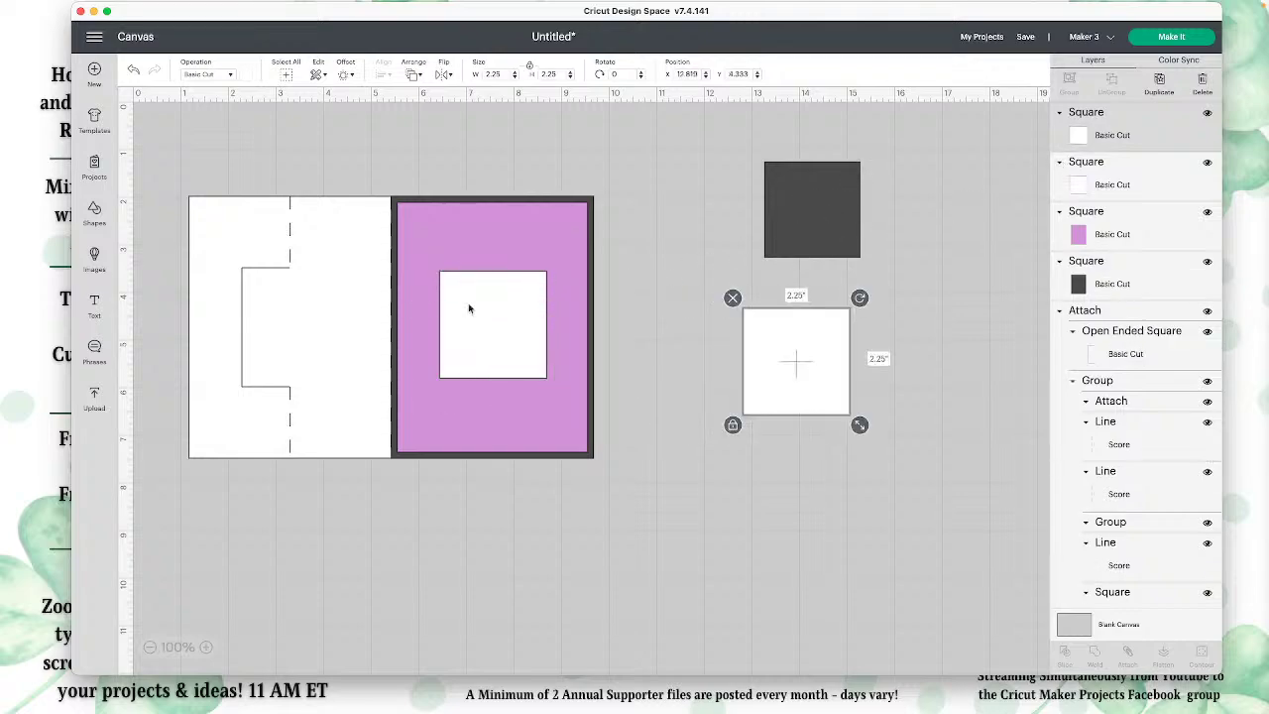
left_click(485, 312)
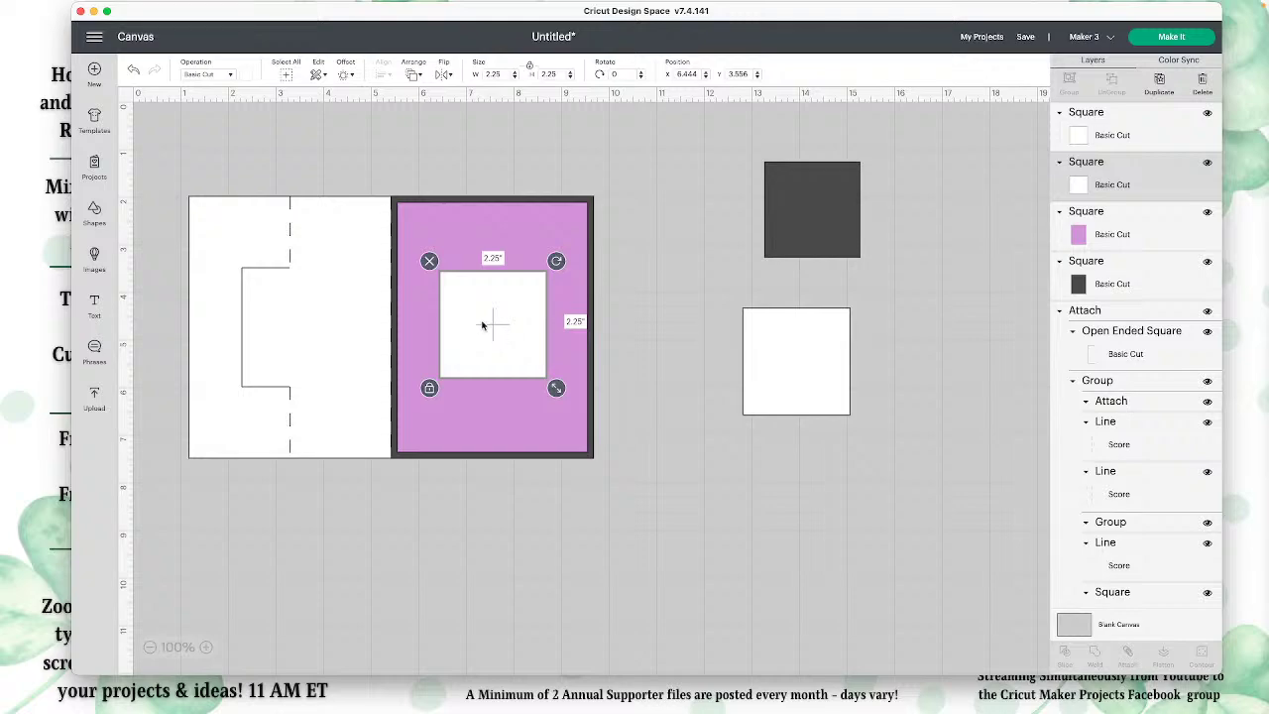
left_click(246, 78)
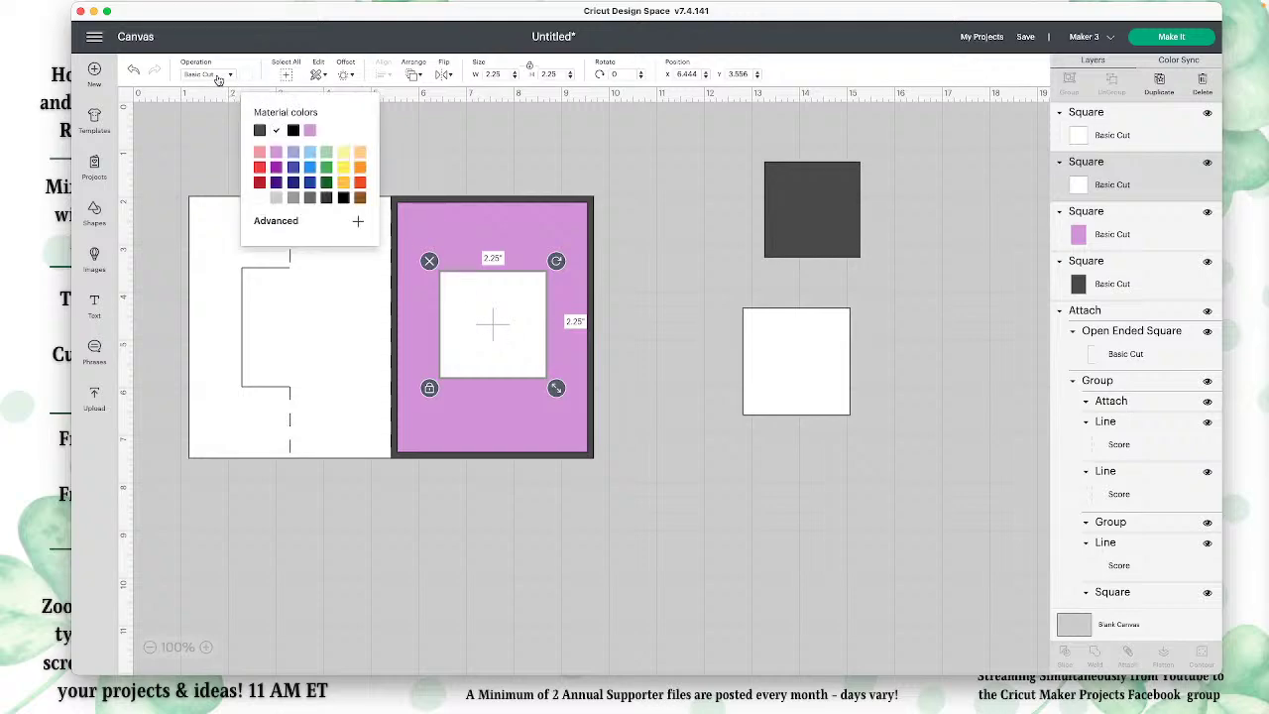
left_click(218, 77)
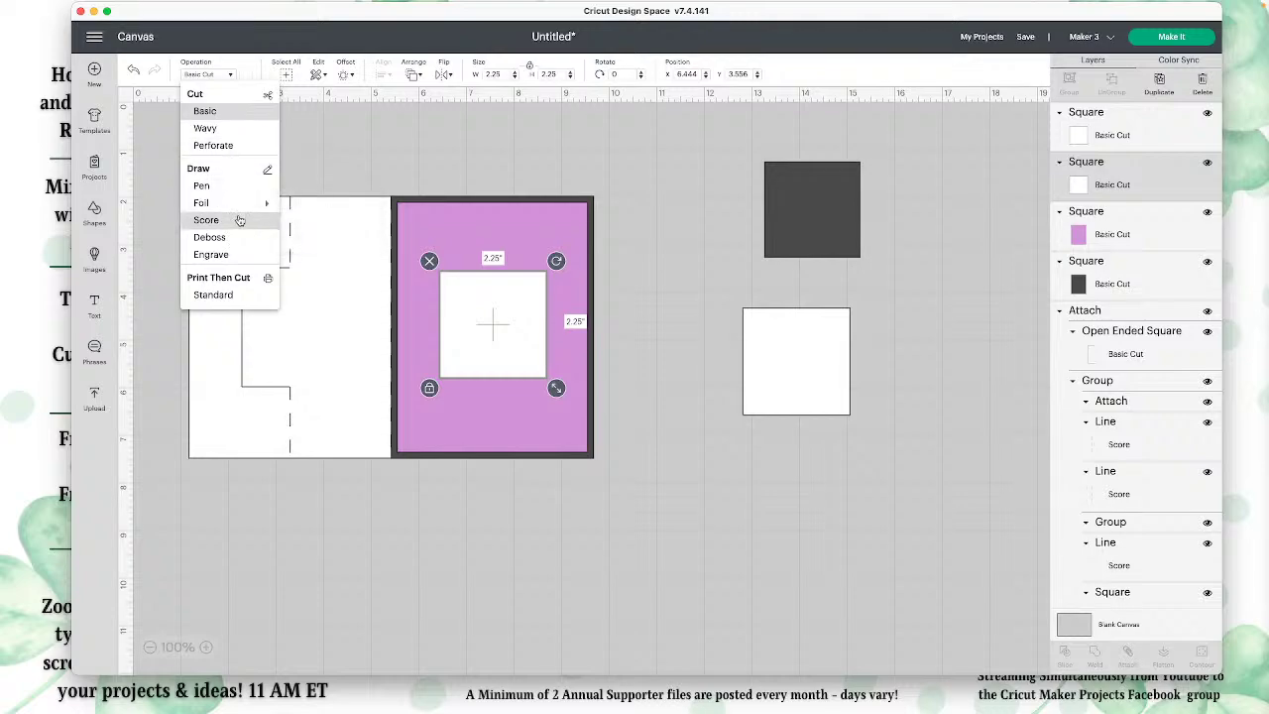
left_click(237, 219)
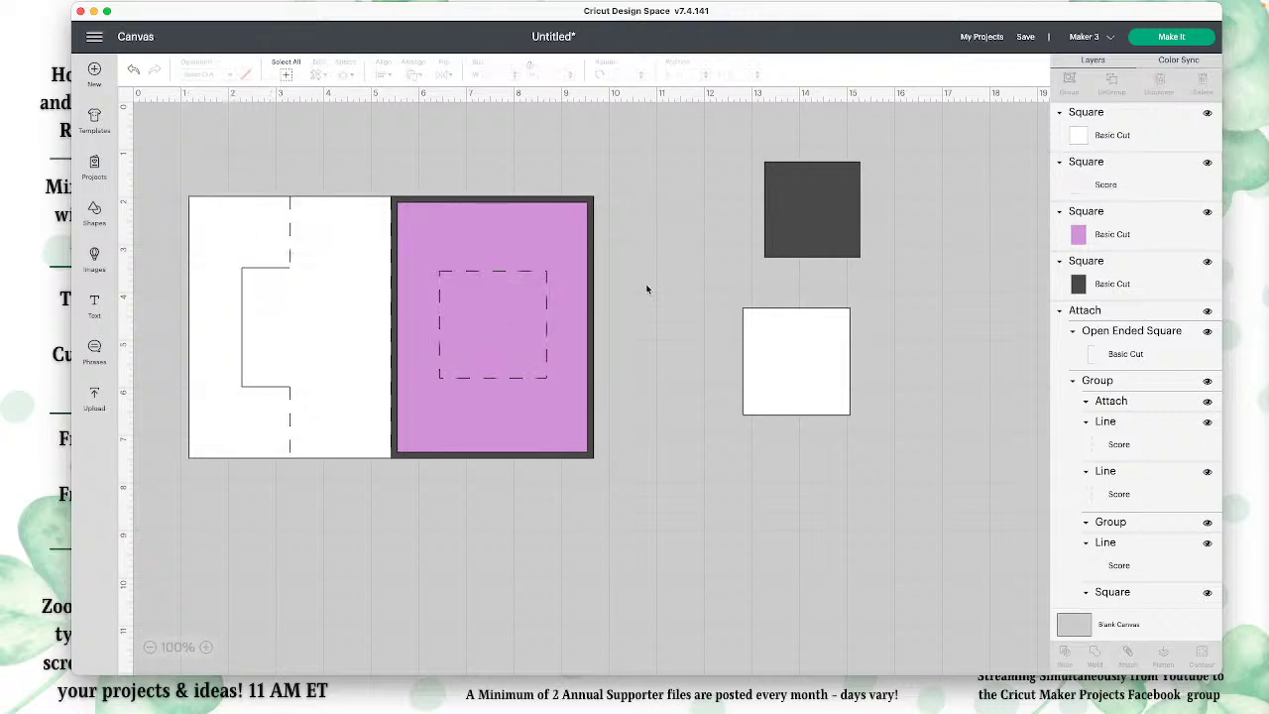
Center the scored square on the purple rectangle and attach the two together.
left_click(535, 273)
left_click(527, 242, "shift")
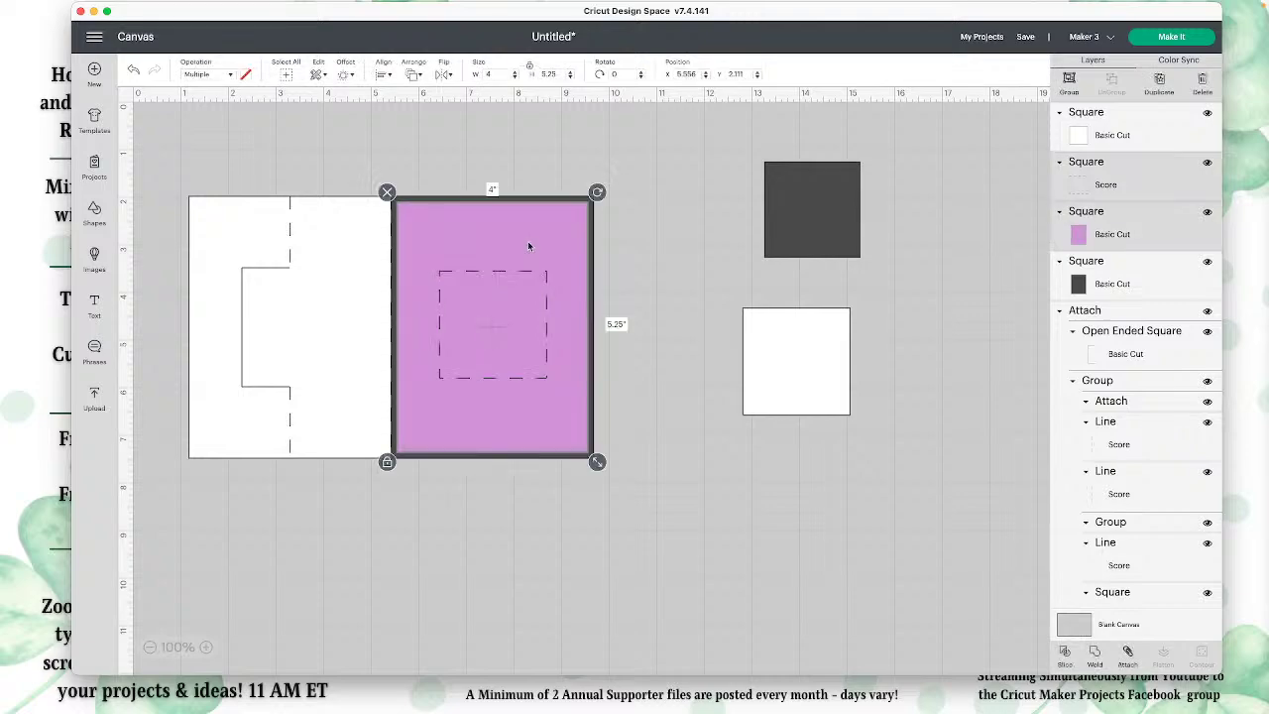
left_click(382, 74)
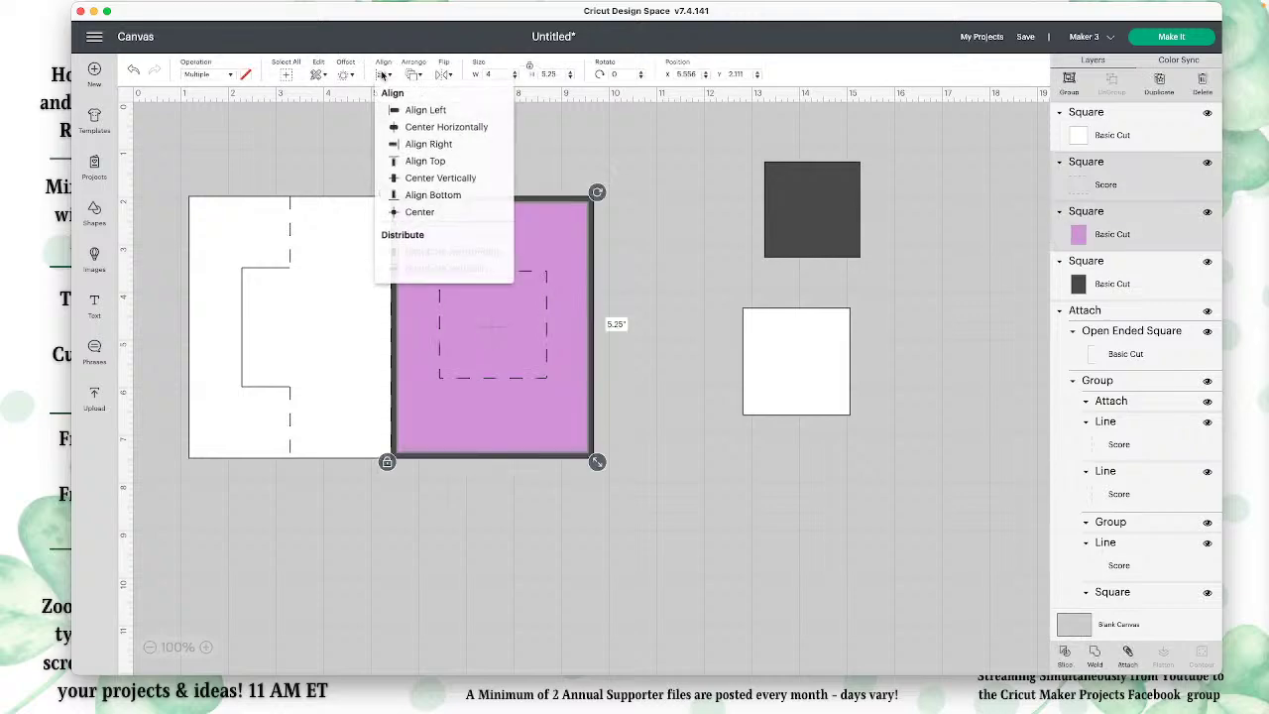
left_click(427, 213)
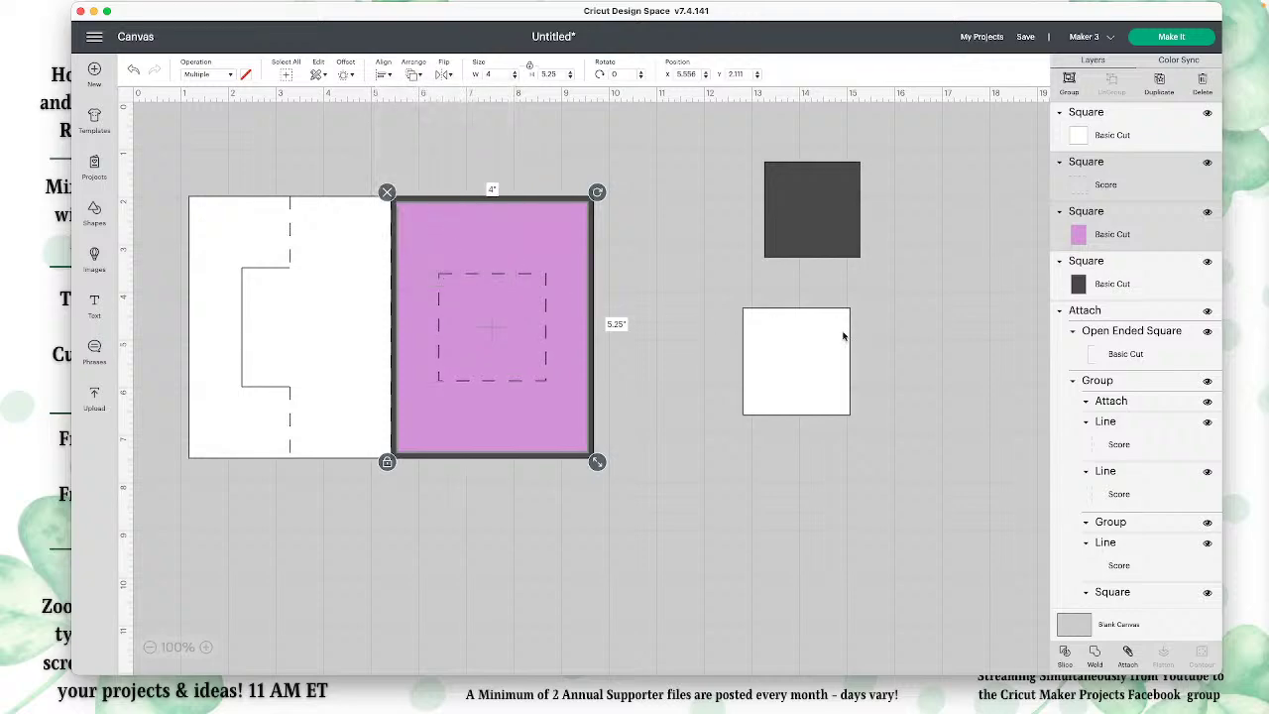
left_click(1127, 652)
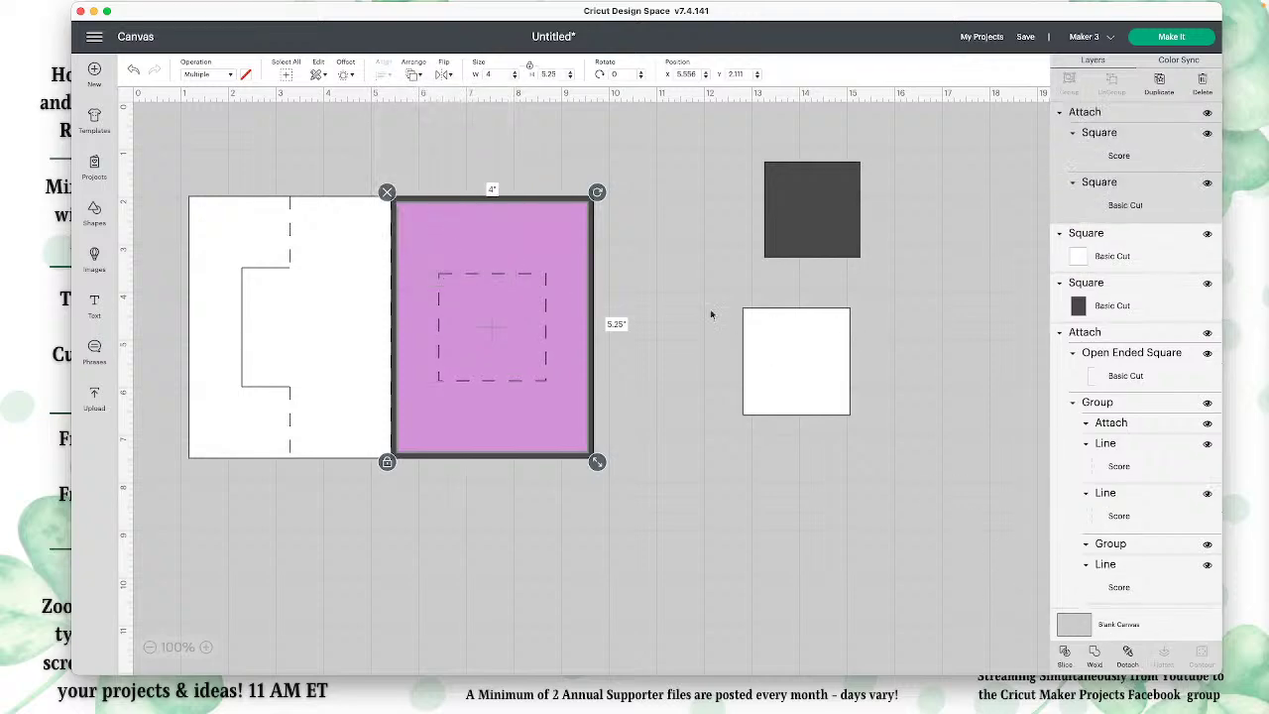
Move the dark rectangle off the card and set the attached purple panel within the card's right half.
left_click_drag(552, 290, 578, 523)
left_click_drag(518, 343, 819, 420)
left_click_drag(546, 474, 476, 306)
left_click_drag(484, 350, 486, 350)
Place the loose white 2.25 inch square over the scored square on the purple panel and bring it to the front.
left_click_drag(810, 400, 670, 217)
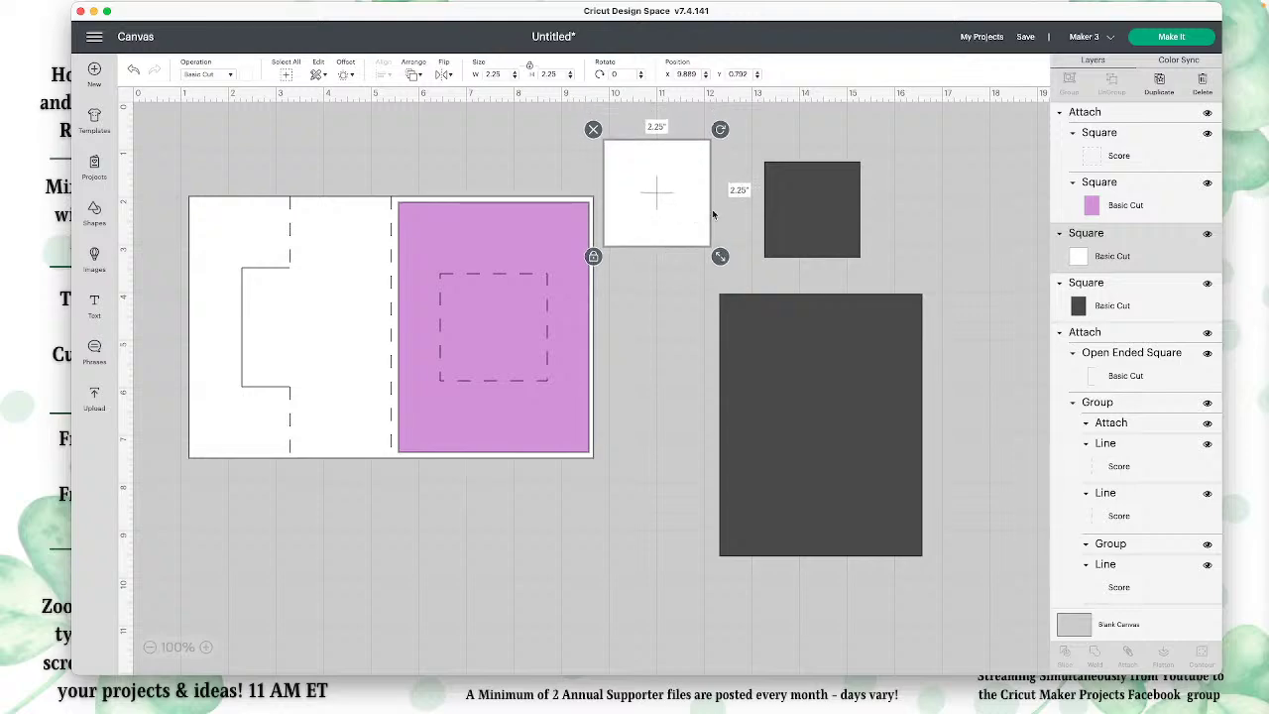
left_click(790, 210)
left_click_drag(630, 221, 486, 301)
left_click(412, 74)
left_click(426, 145)
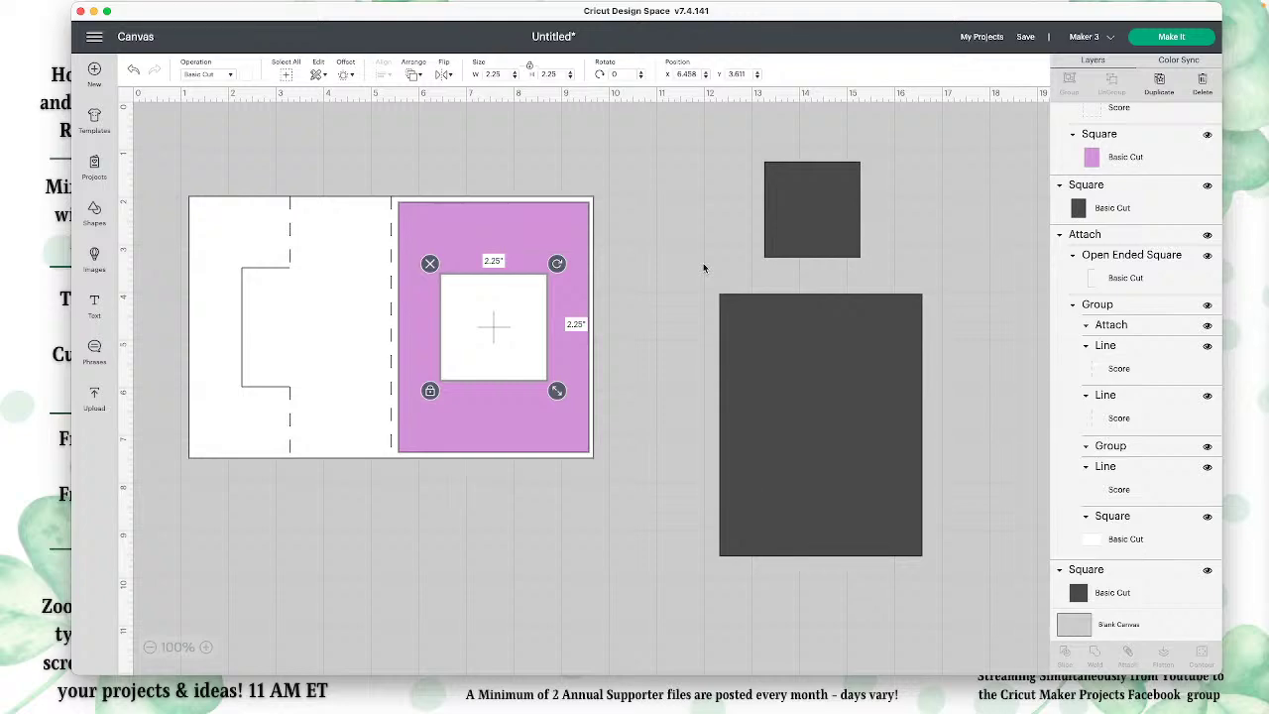
With proportions unlocked, set the large dark rectangle's width to 1.875 inches, keeping its height, and relock the proportions.
left_click_drag(799, 371, 731, 370)
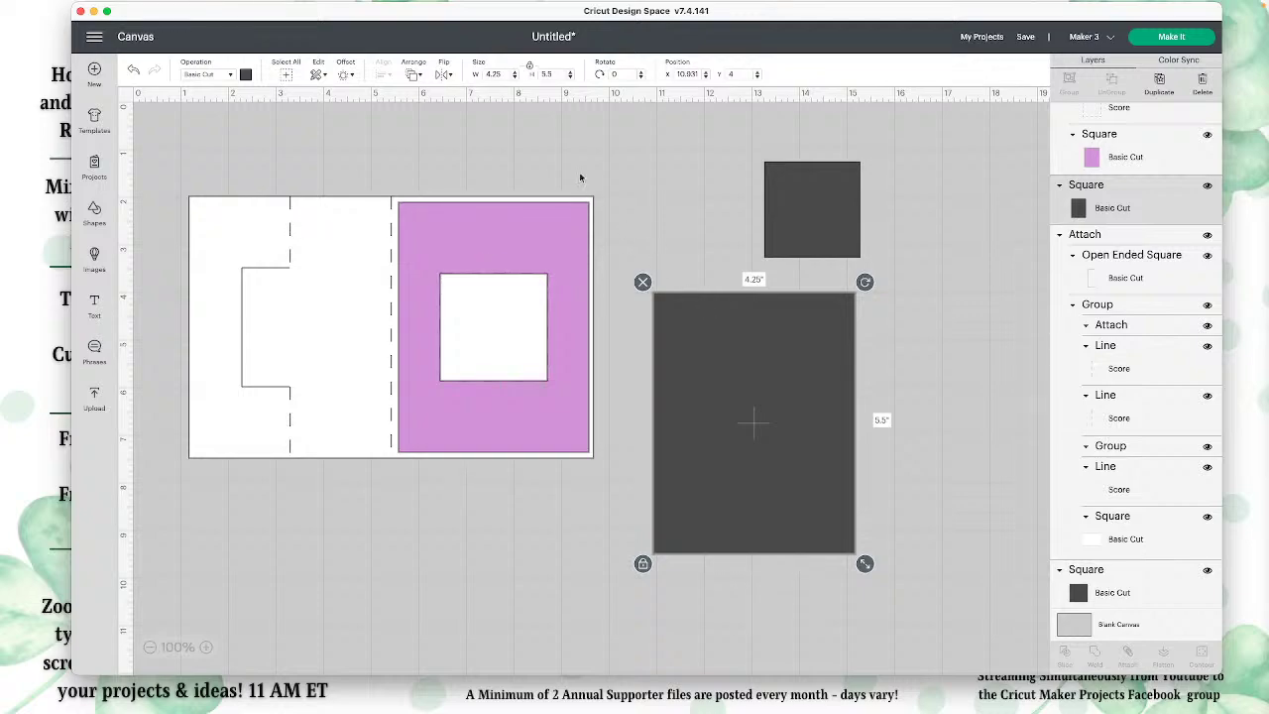
left_click(529, 65)
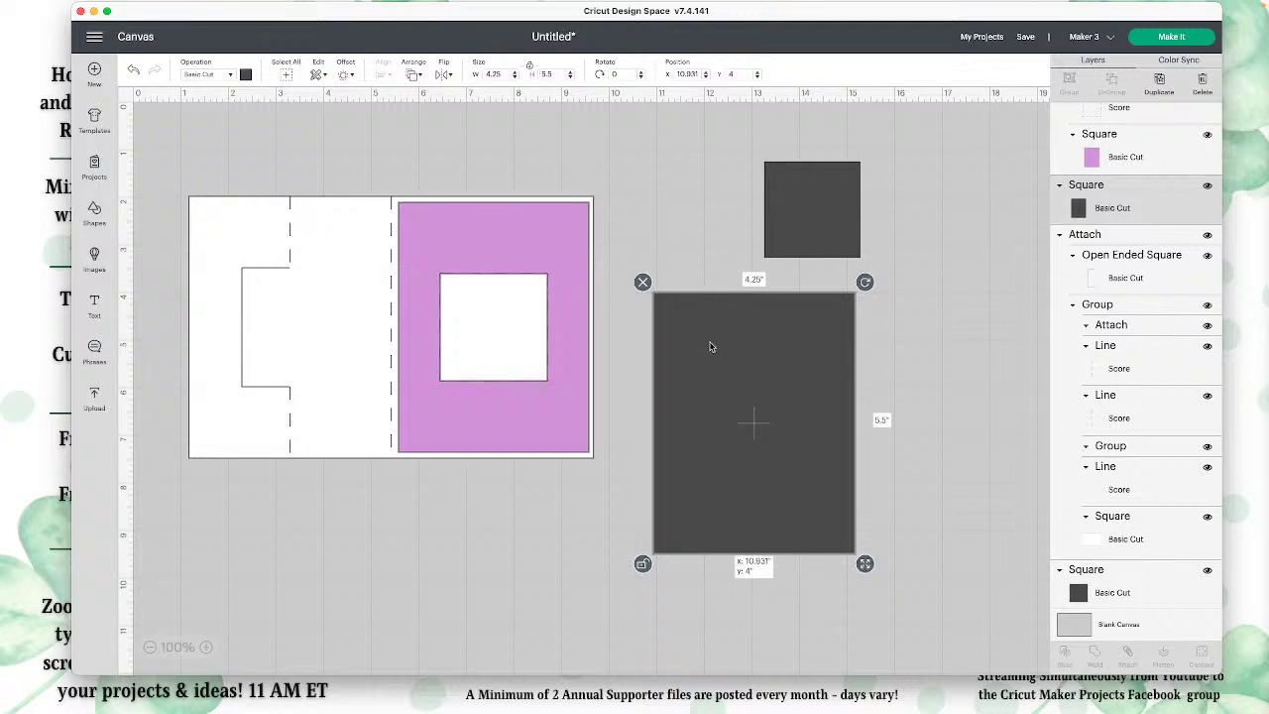
left_click_drag(504, 74, 478, 74)
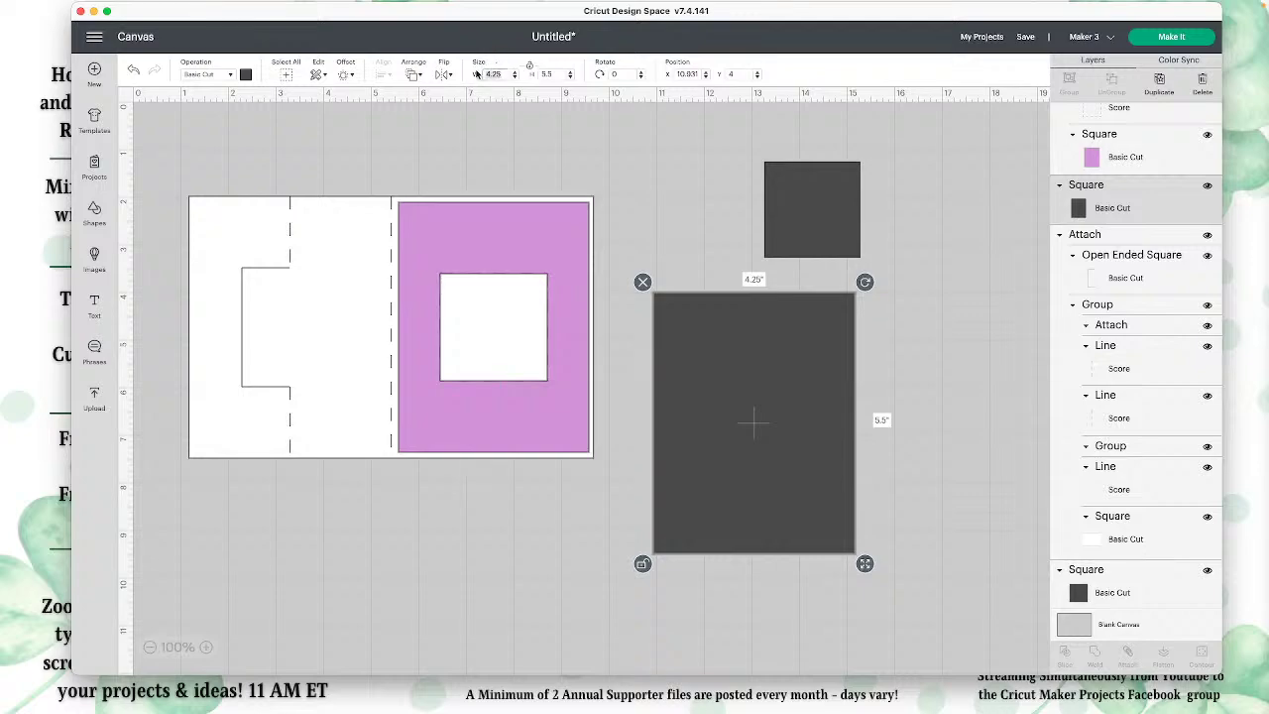
type("1.875")
left_click(531, 66)
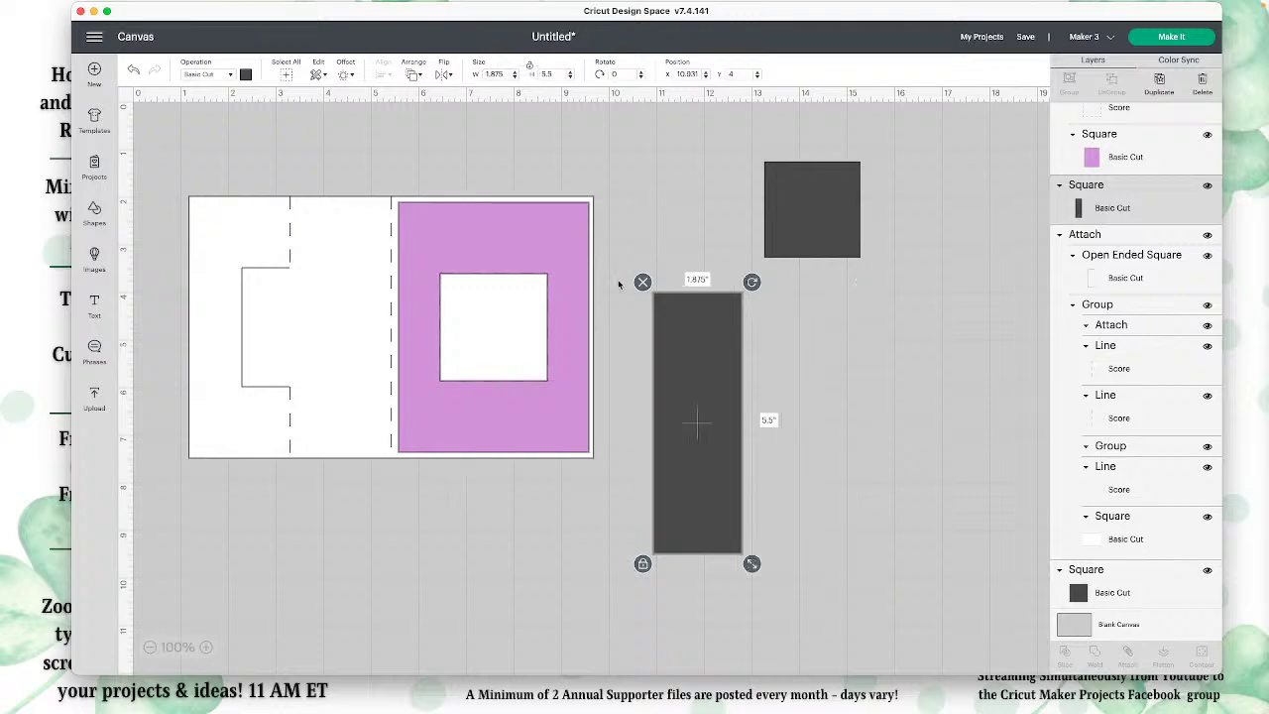
Recolor the narrow dark rectangle light purple and place it on the card between the two vertical score lines.
left_click(246, 75)
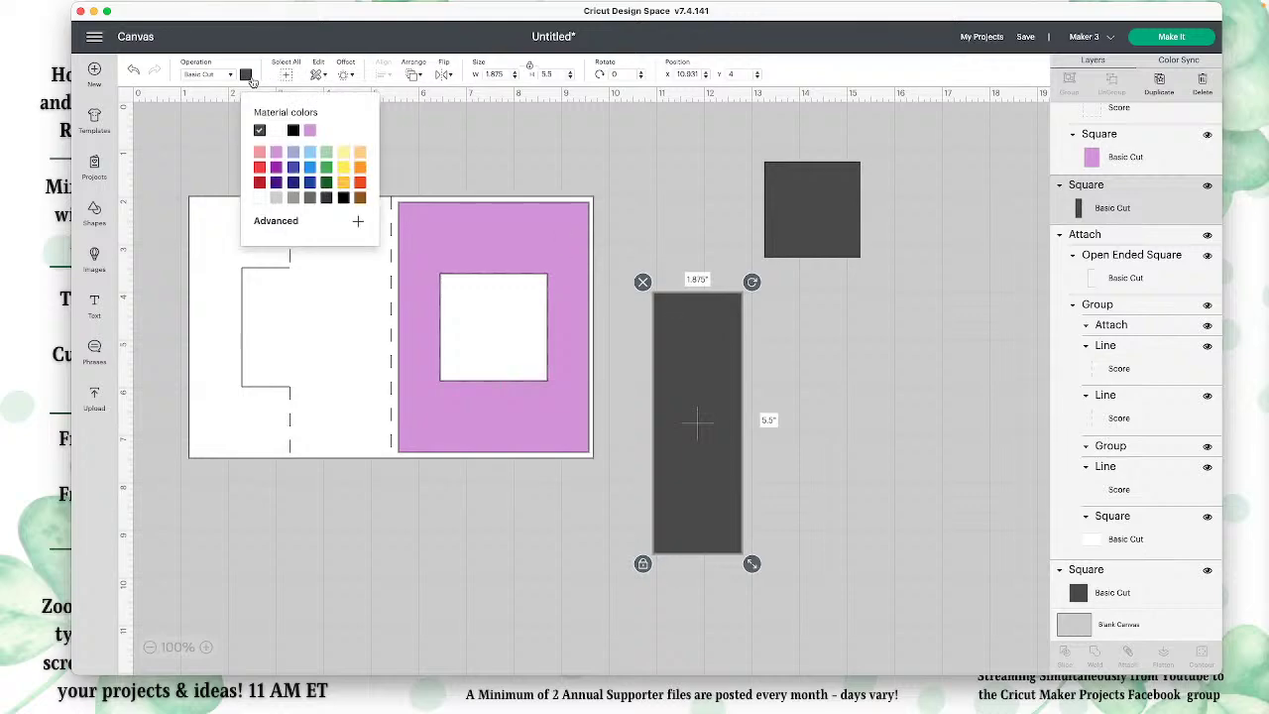
left_click(309, 130)
left_click_drag(706, 366, 323, 293)
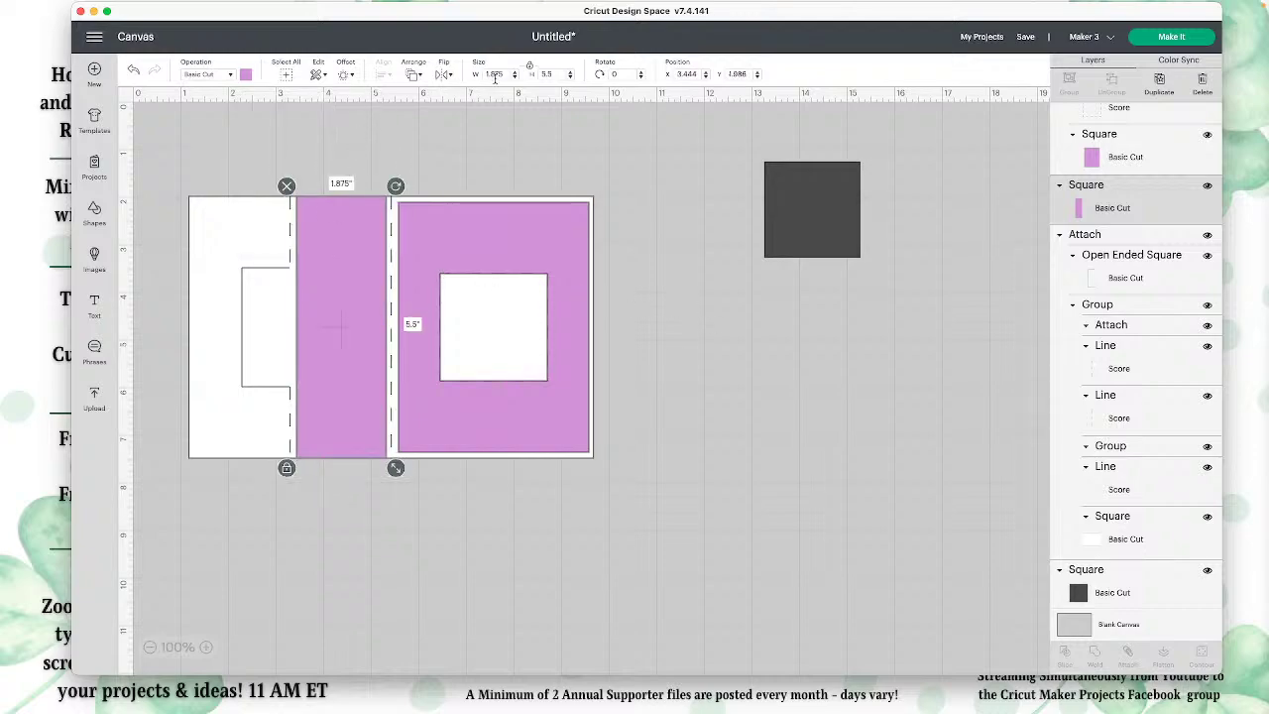
Set the narrow purple strip's height to 5.25 inches and shift it down to line up with the large purple panel.
left_click(530, 69)
left_click(548, 73)
type("25")
key("Return")
left_click_drag(372, 293, 372, 297)
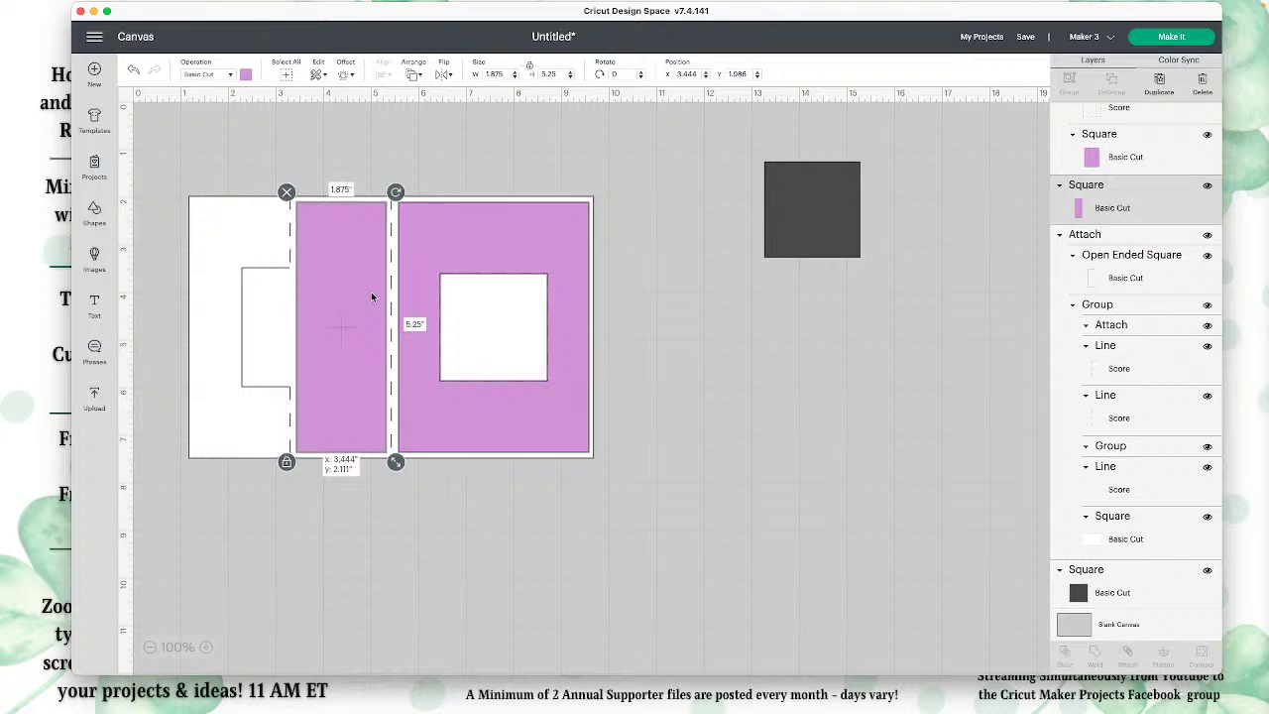
left_click(707, 294)
Duplicate the white 2.25 inch square and place the copy inside the open ended square cut on the card.
left_click(501, 307)
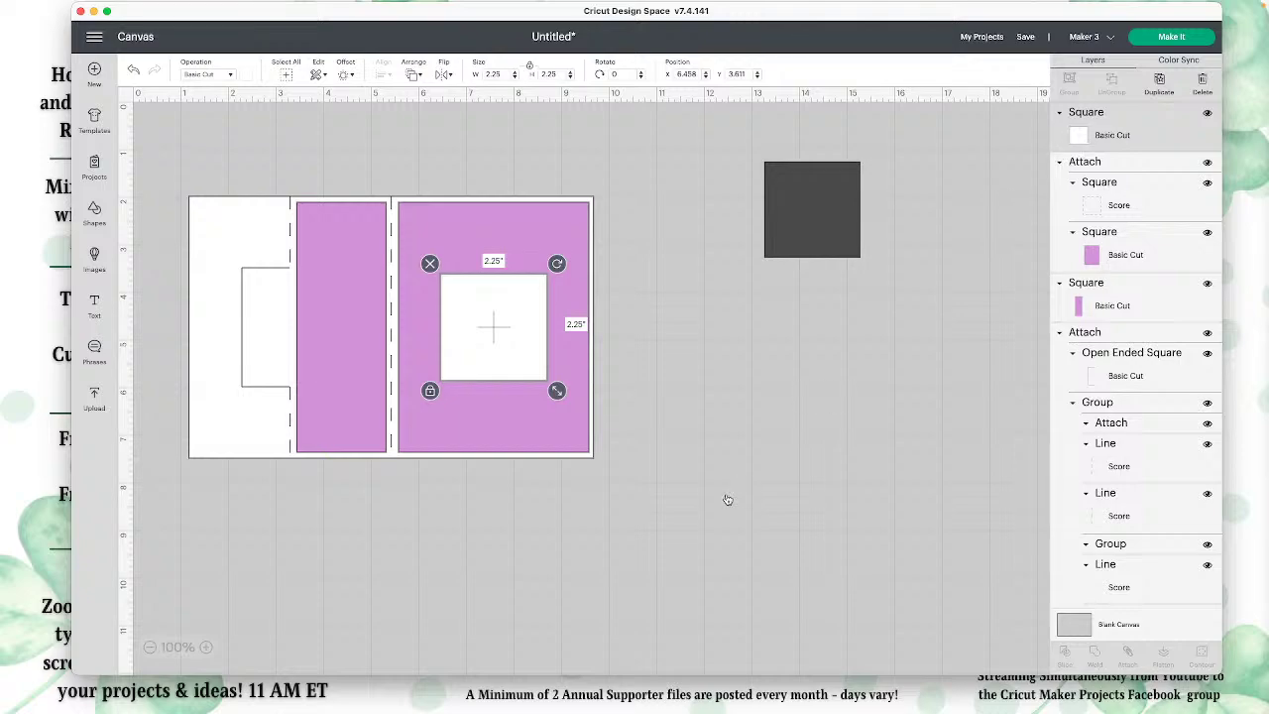
key("super+d")
left_click_drag(500, 319, 308, 317)
Recolor the card's base square to the darker purple #ac71b6.
left_click(232, 219)
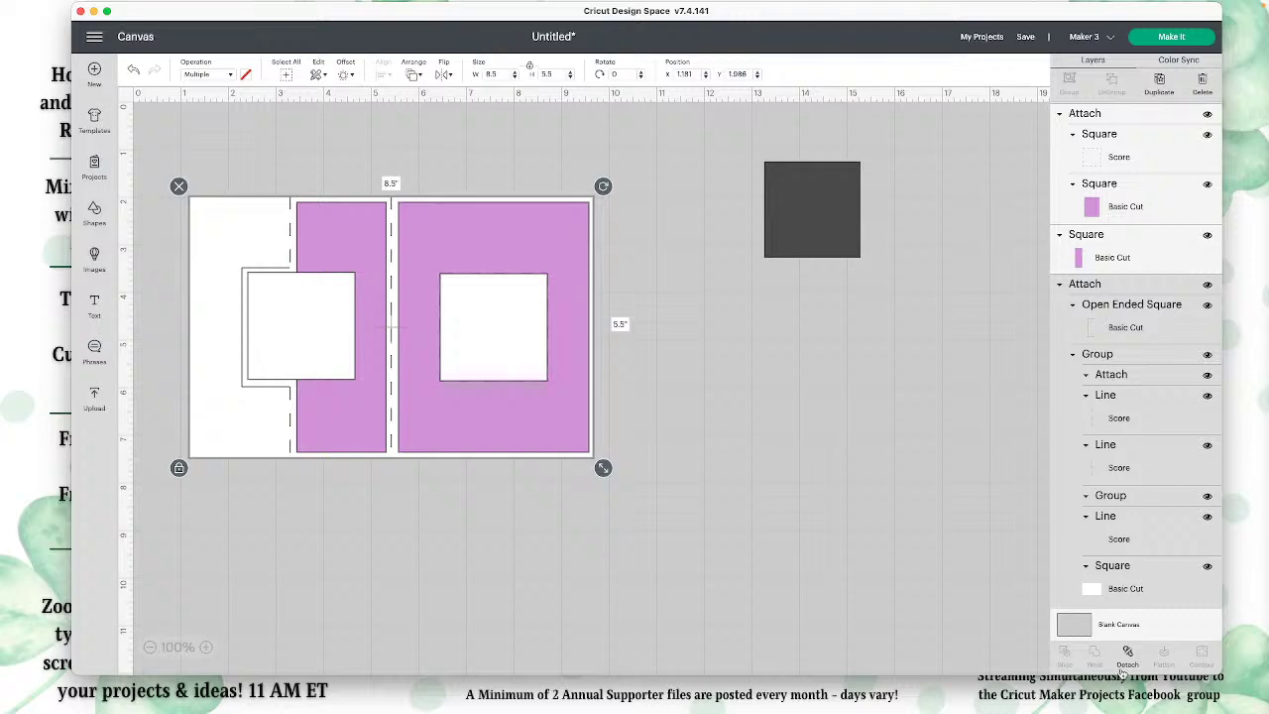
left_click(1114, 591)
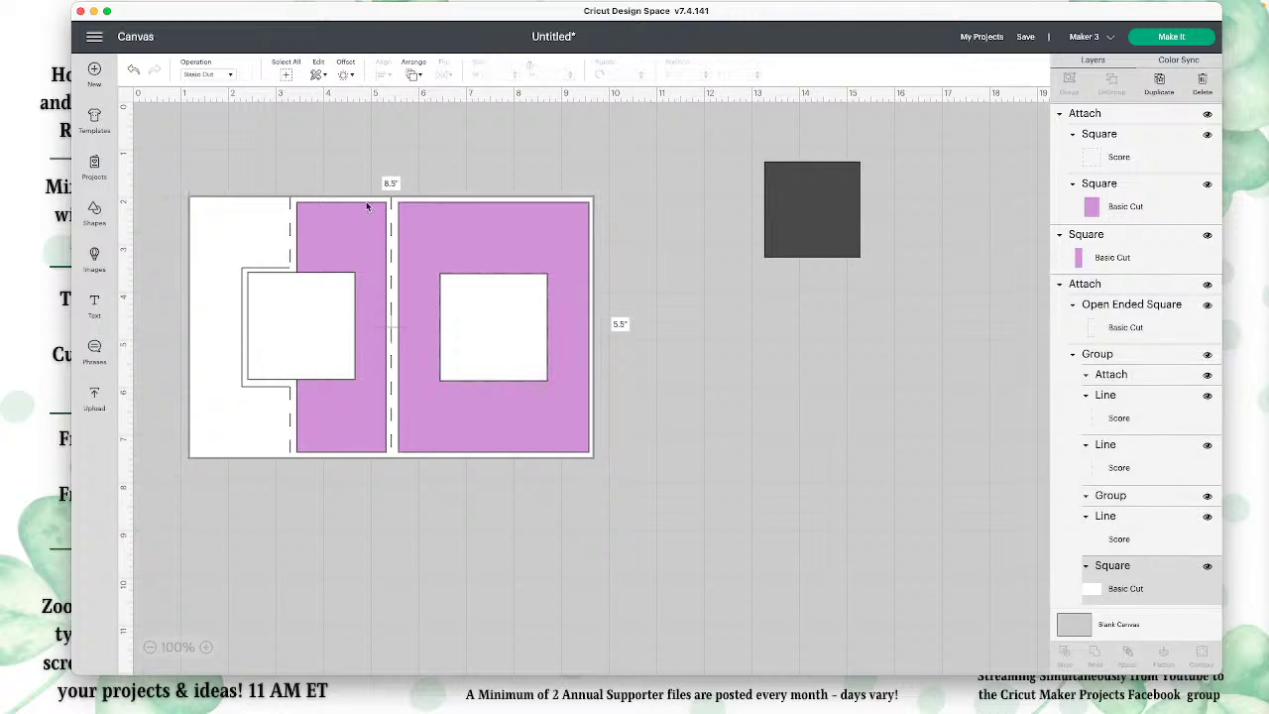
left_click(248, 75)
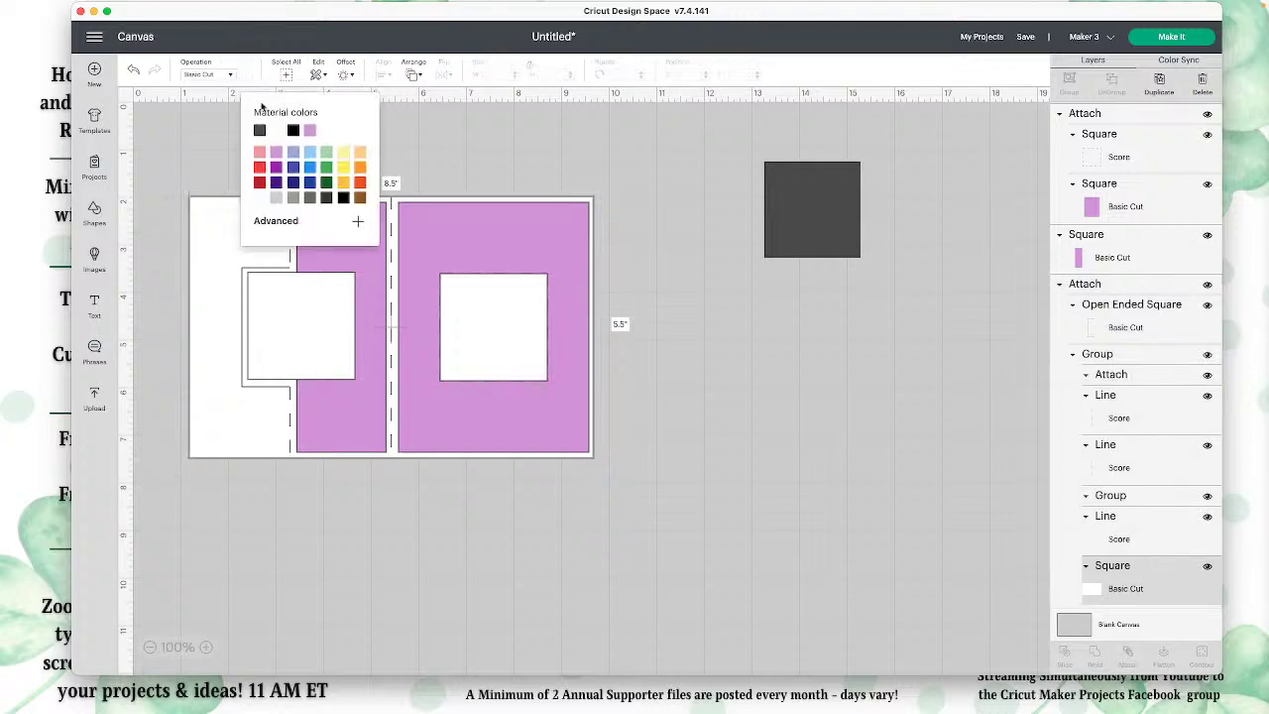
left_click(277, 155)
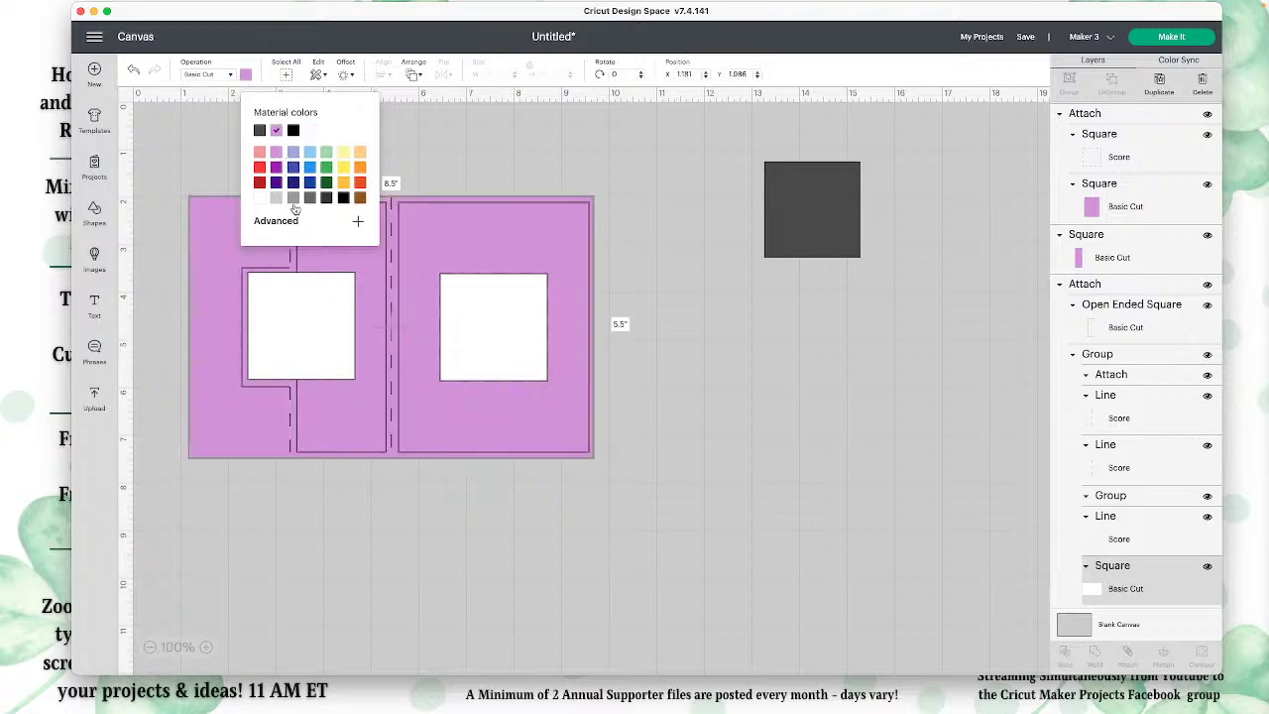
left_click(302, 225)
left_click(297, 257)
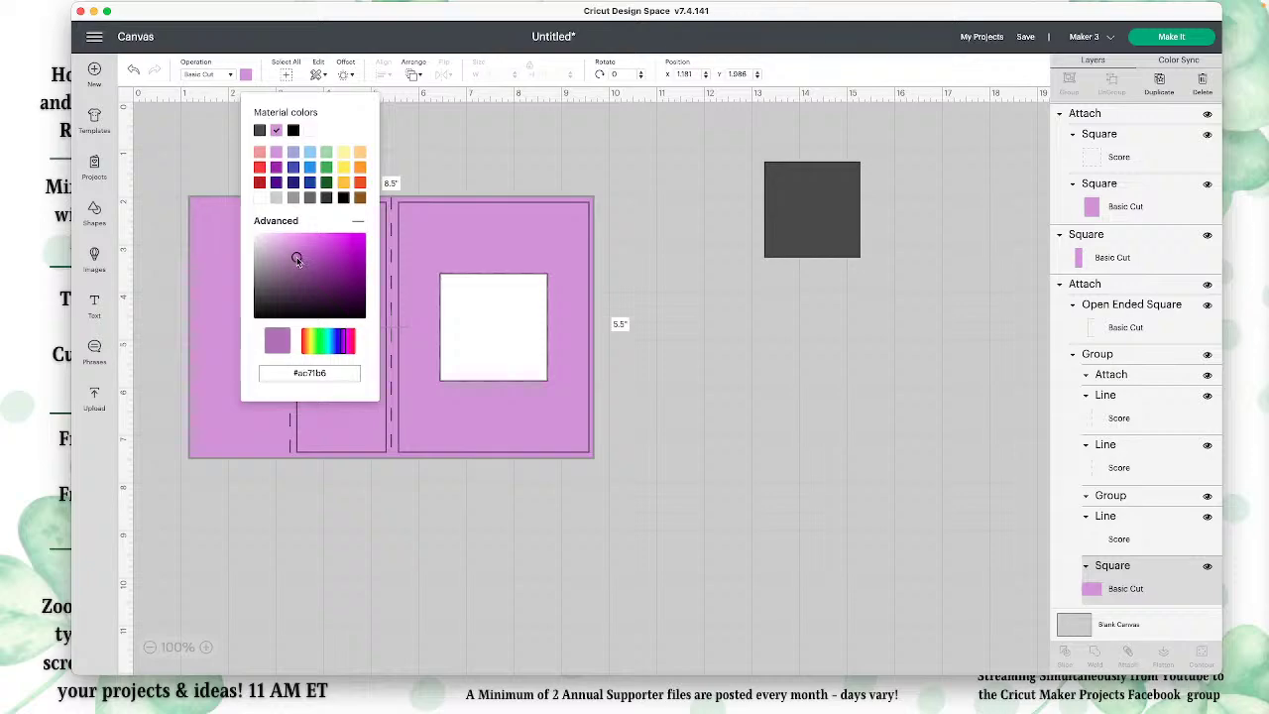
left_click(398, 342)
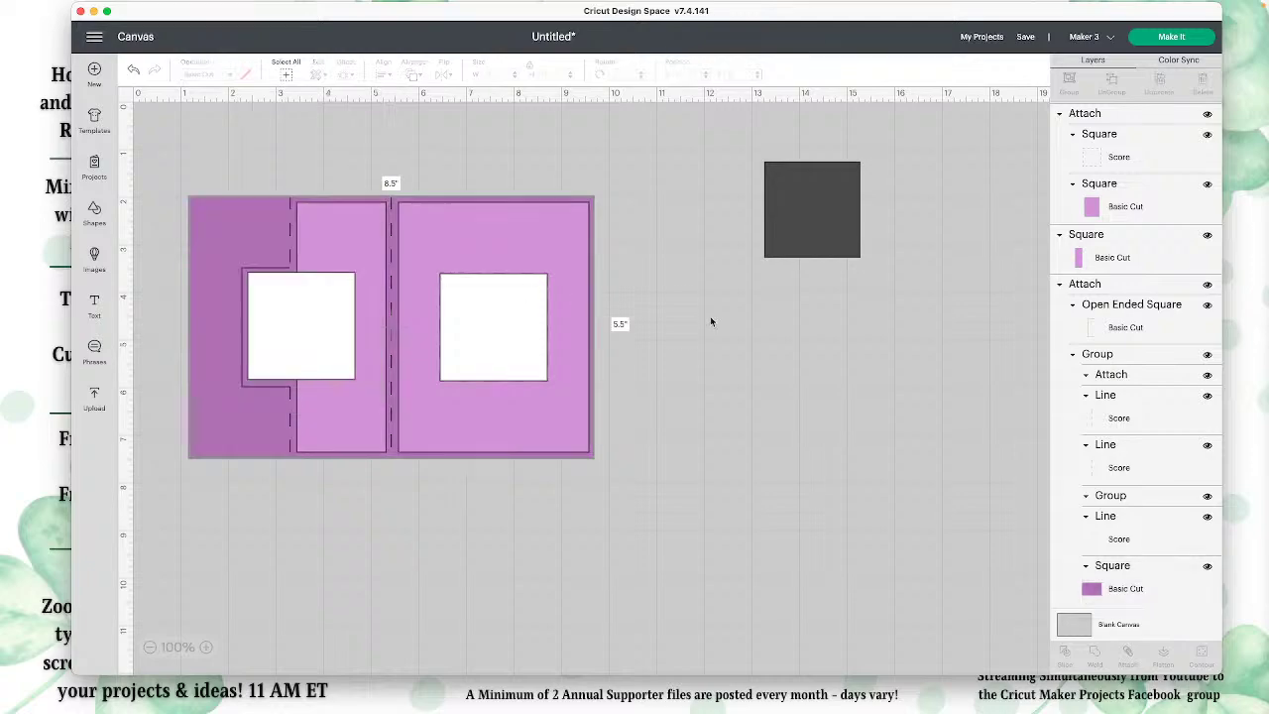
Duplicate the white square on the open ended cut and place the copy below the card.
left_click(320, 322)
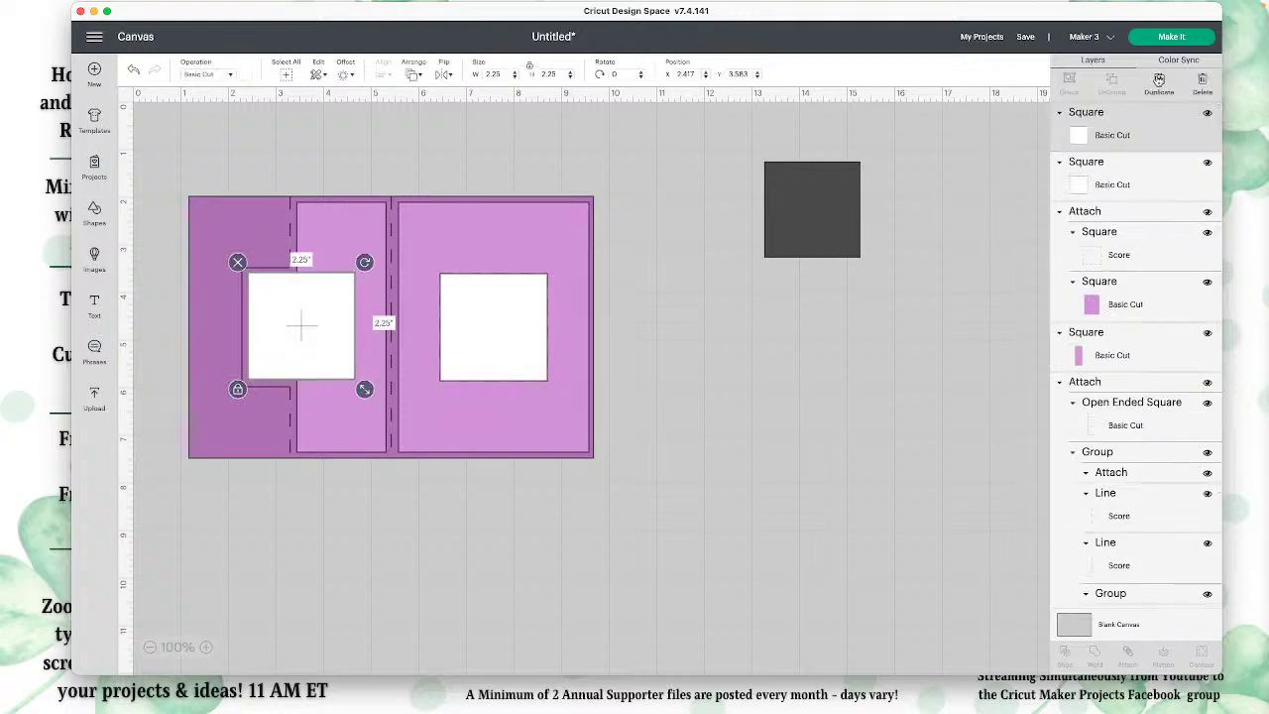
left_click_drag(329, 348, 267, 542)
left_click(441, 542)
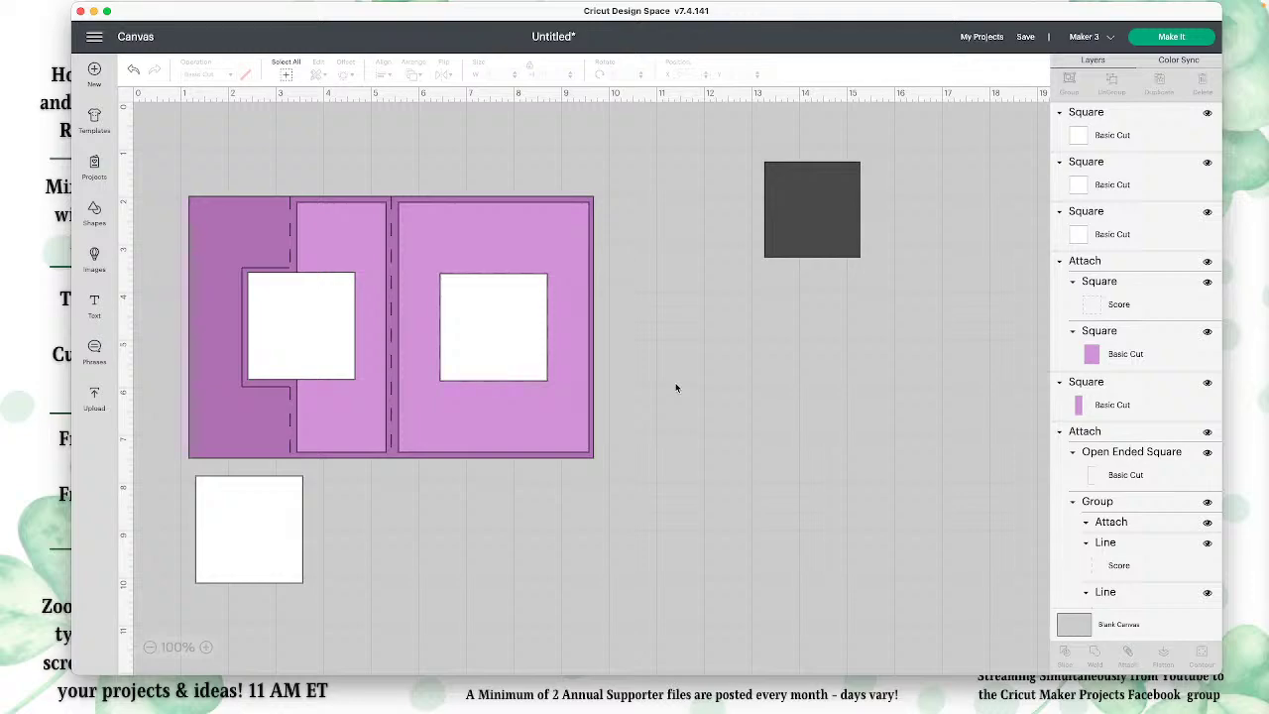
Delete the leftover dark 2 inch square beside the card.
left_click(819, 234)
left_click_drag(847, 218, 815, 265)
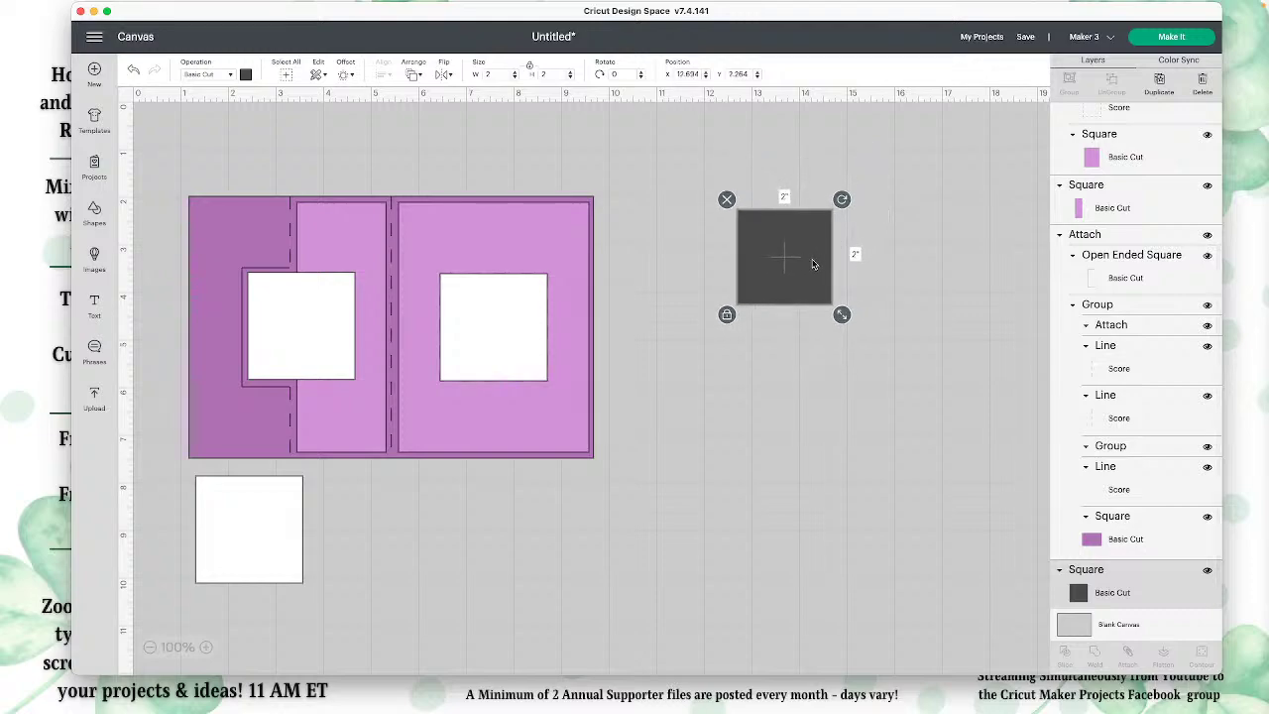
left_click(727, 199)
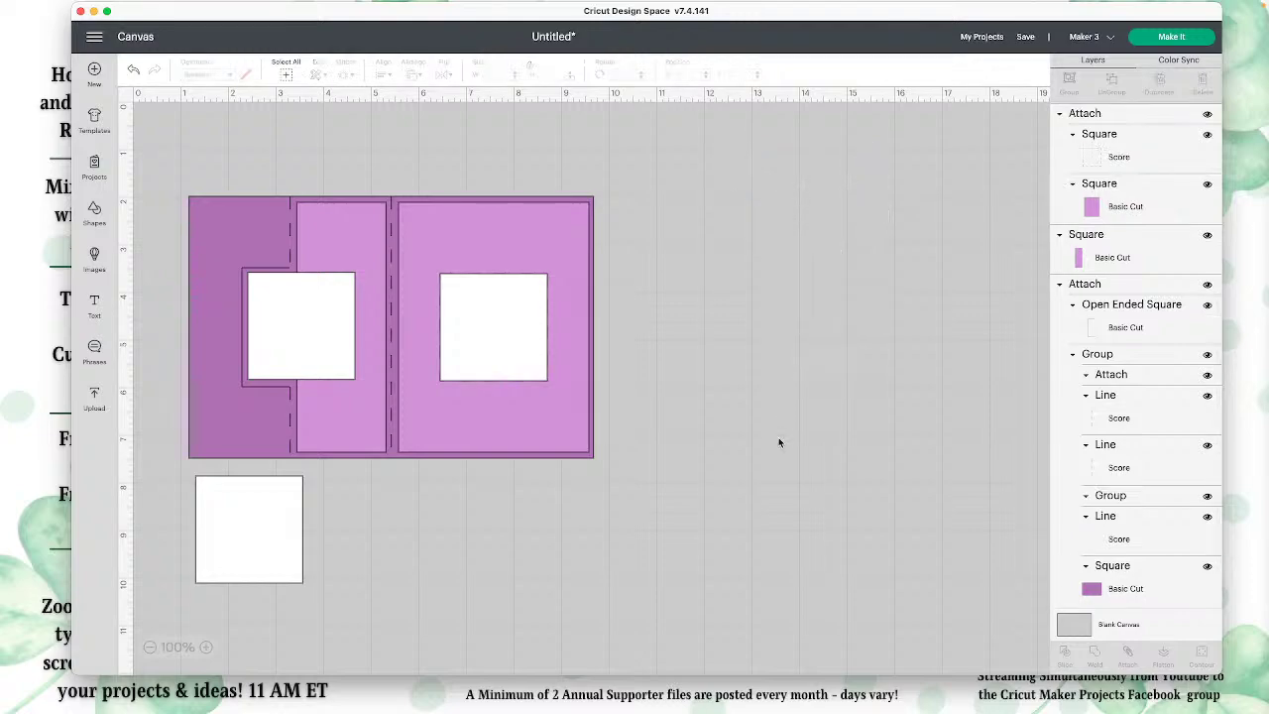
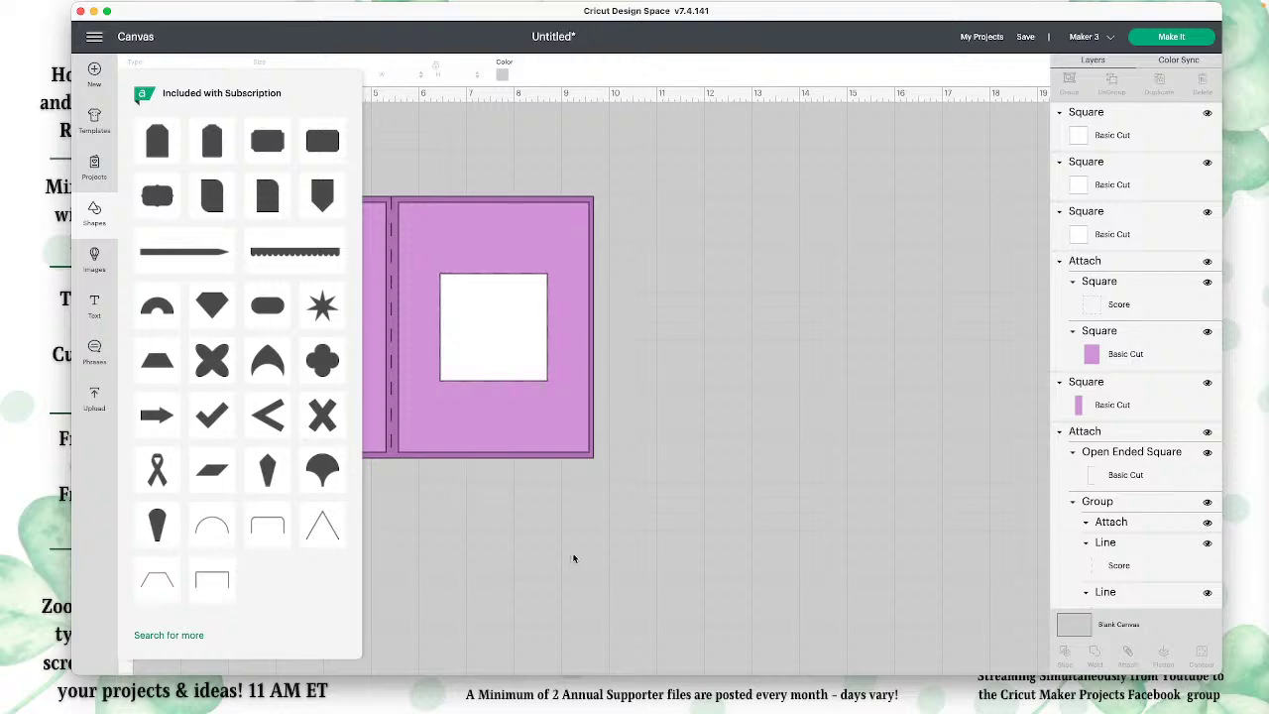
Add a 2.5 inch line shape, set it to Basic Cut, and place it along the open ended square's vertical edge.
left_click(401, 415)
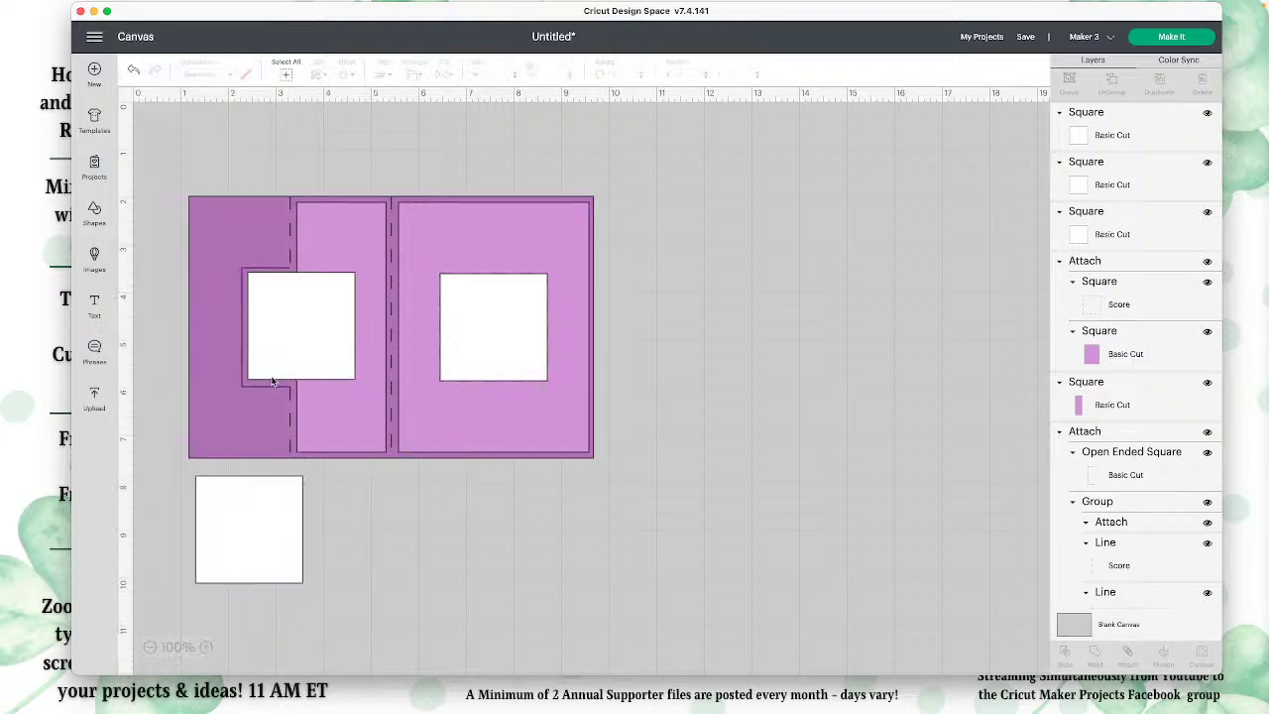
left_click(93, 214)
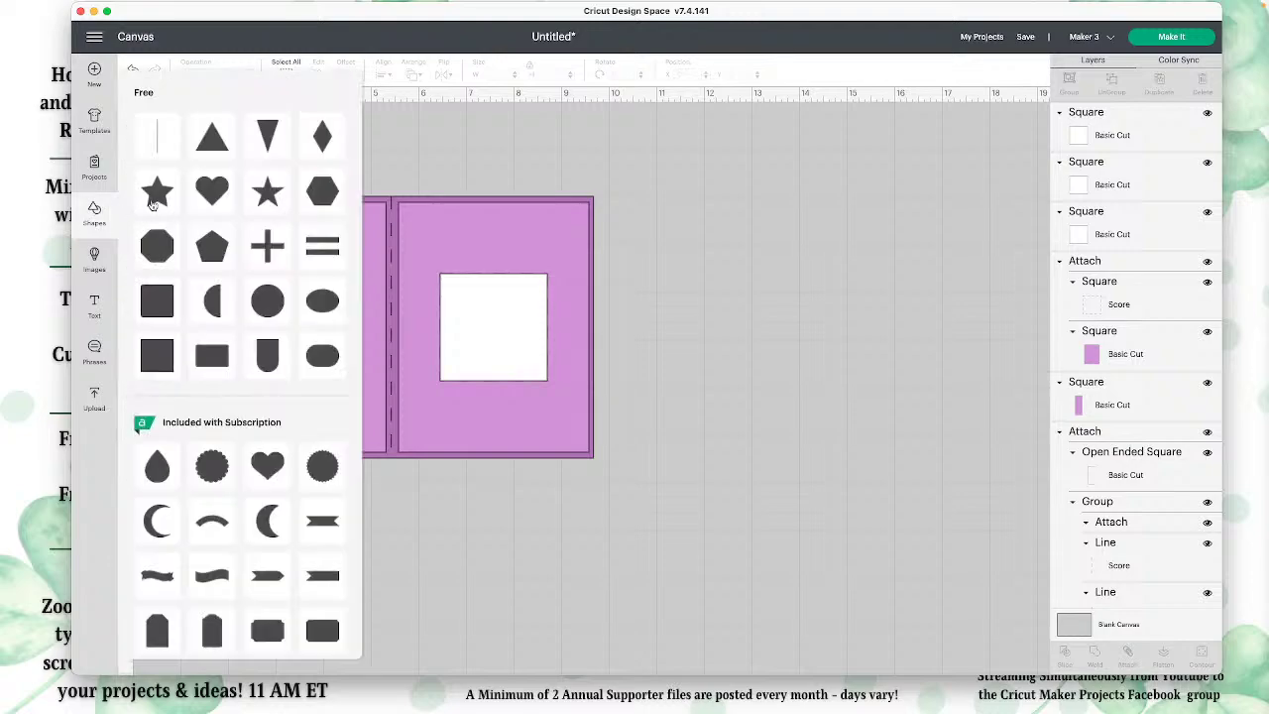
left_click(163, 135)
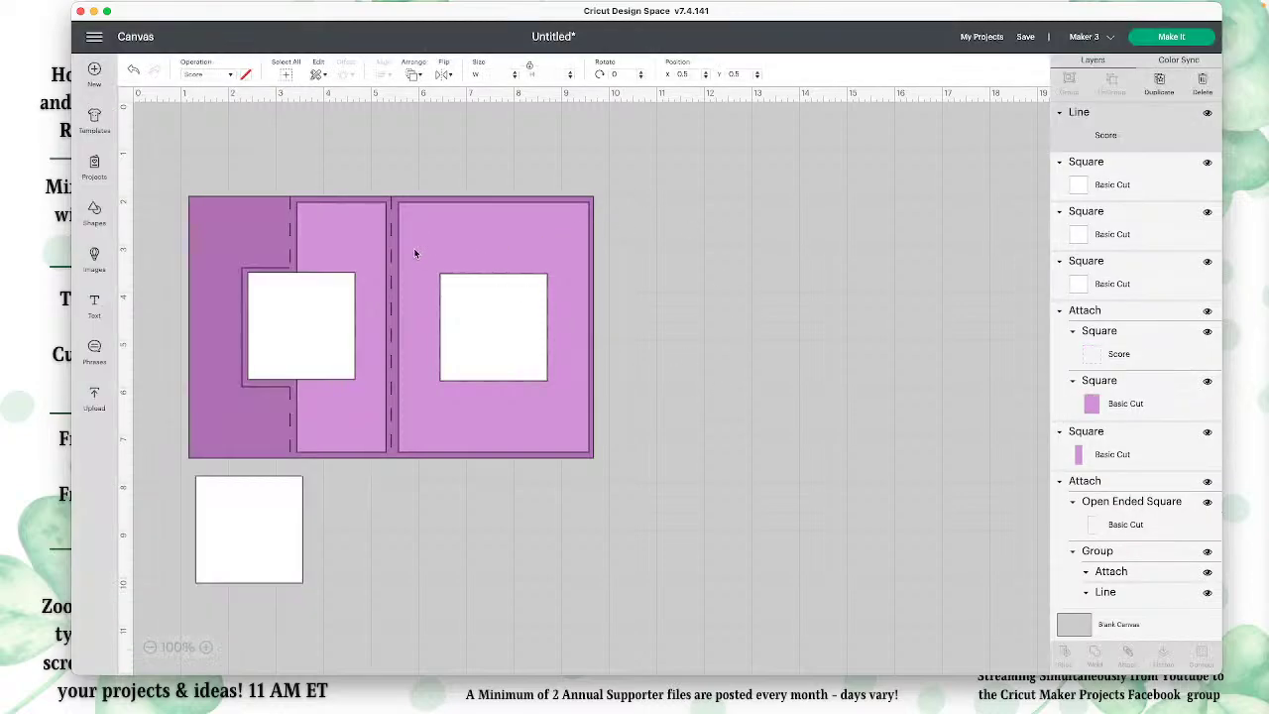
left_click_drag(161, 180, 725, 262)
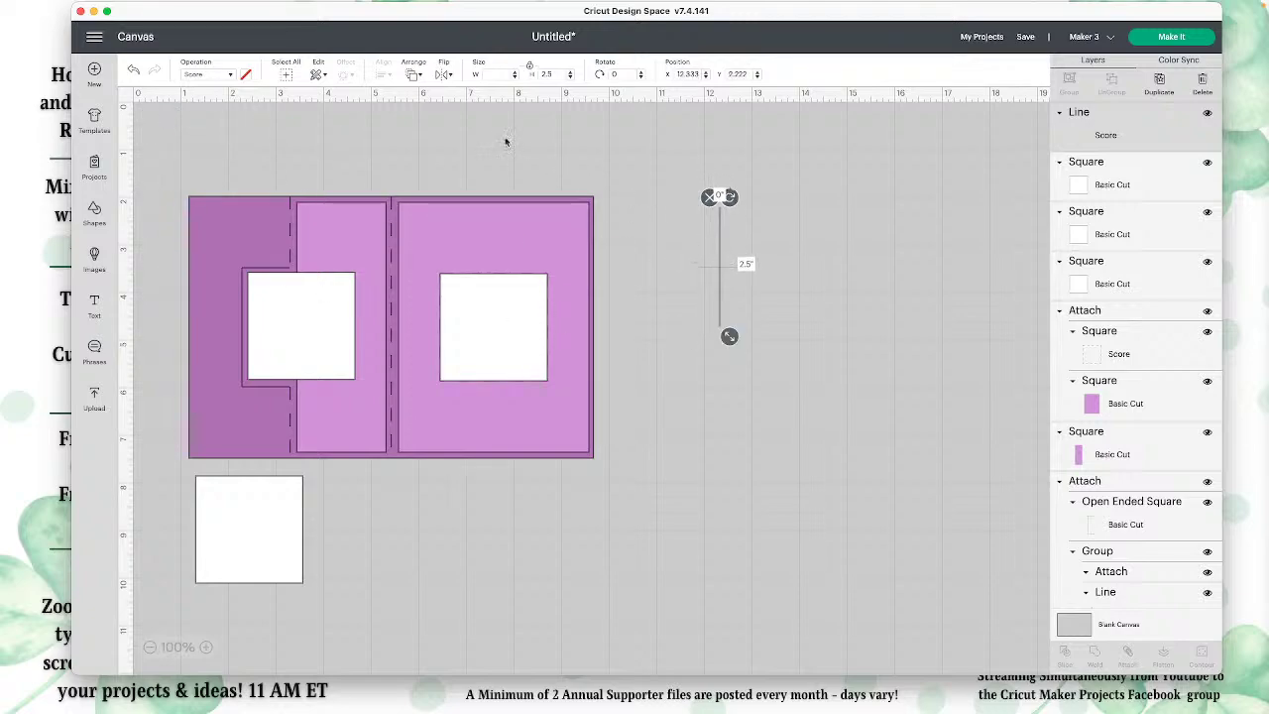
left_click(231, 75)
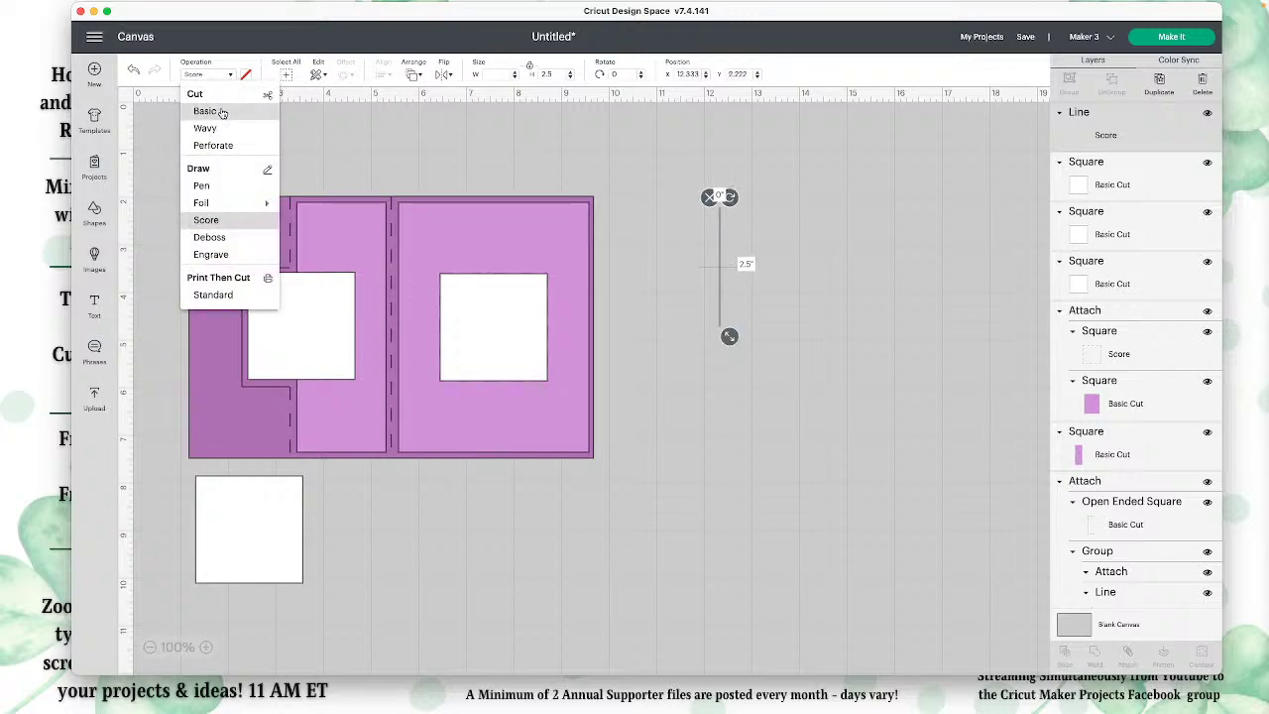
left_click(216, 111)
left_click_drag(721, 270, 242, 339)
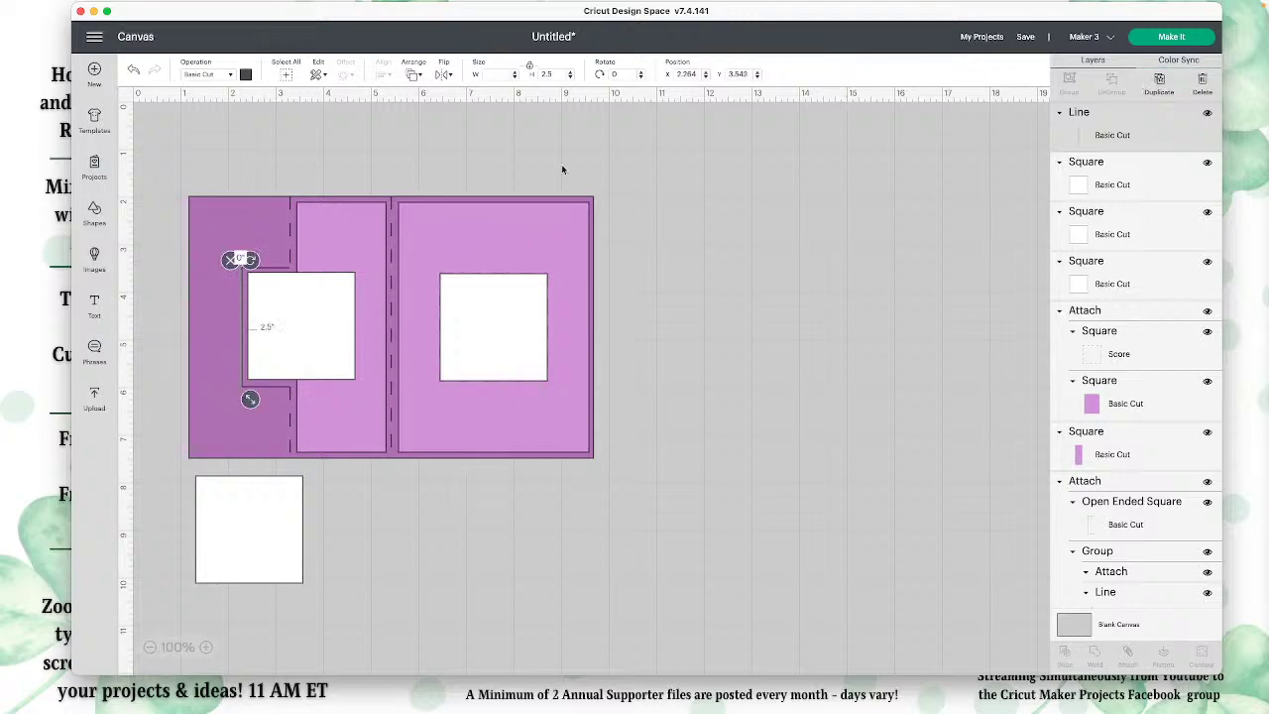
Duplicate the cut line, rotate the copy 90 degrees, and shorten it to about 1.04 inches along the open ended square's upper edge.
key("super+d")
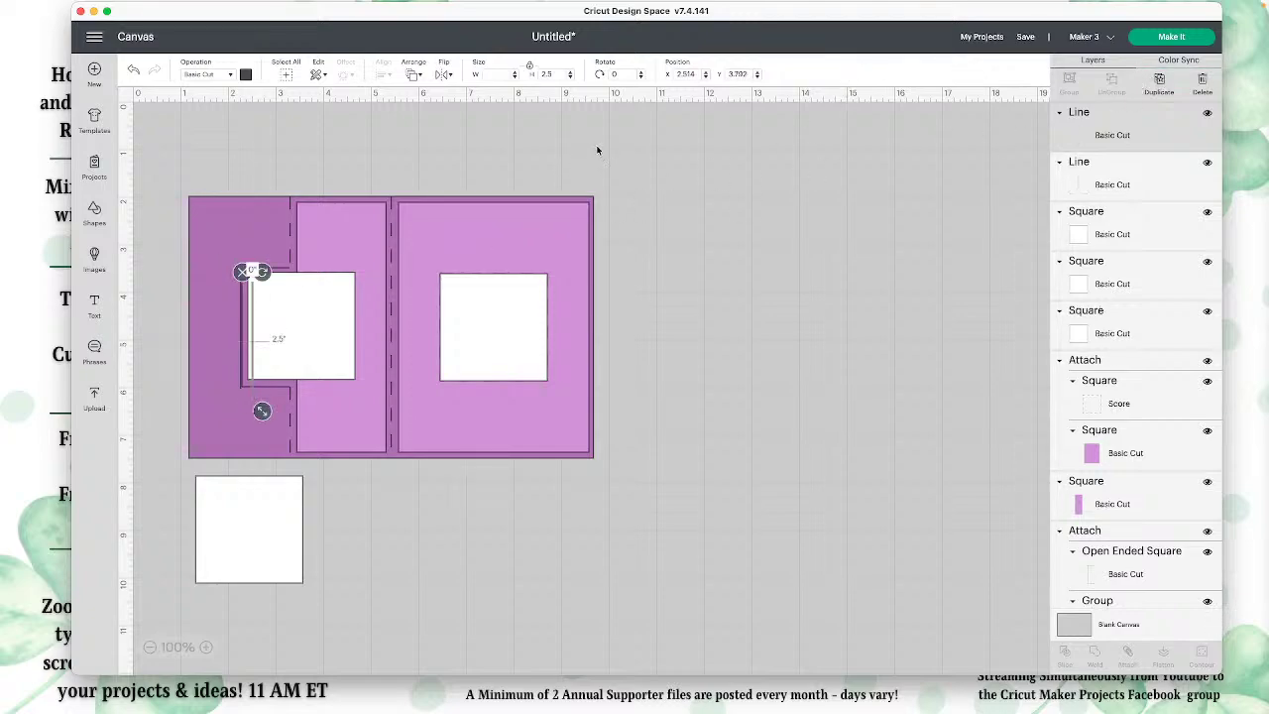
left_click(607, 75)
type("90")
key("Return")
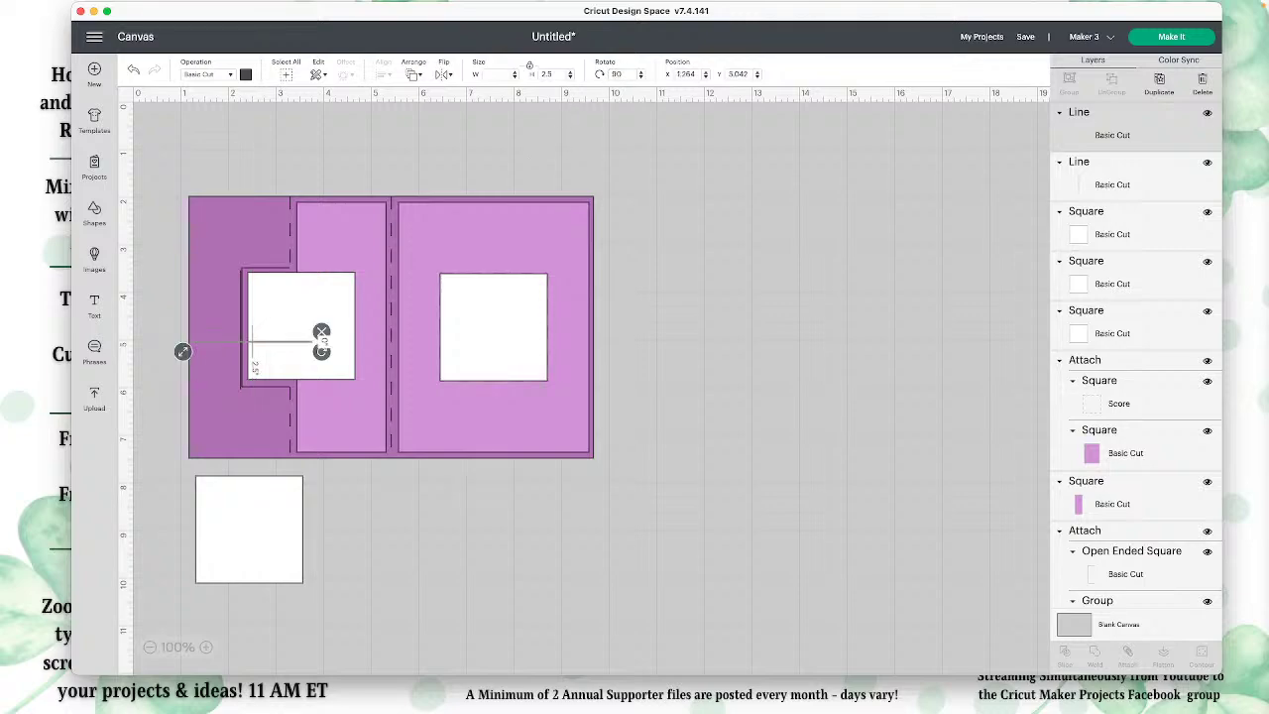
left_click_drag(263, 335, 232, 278)
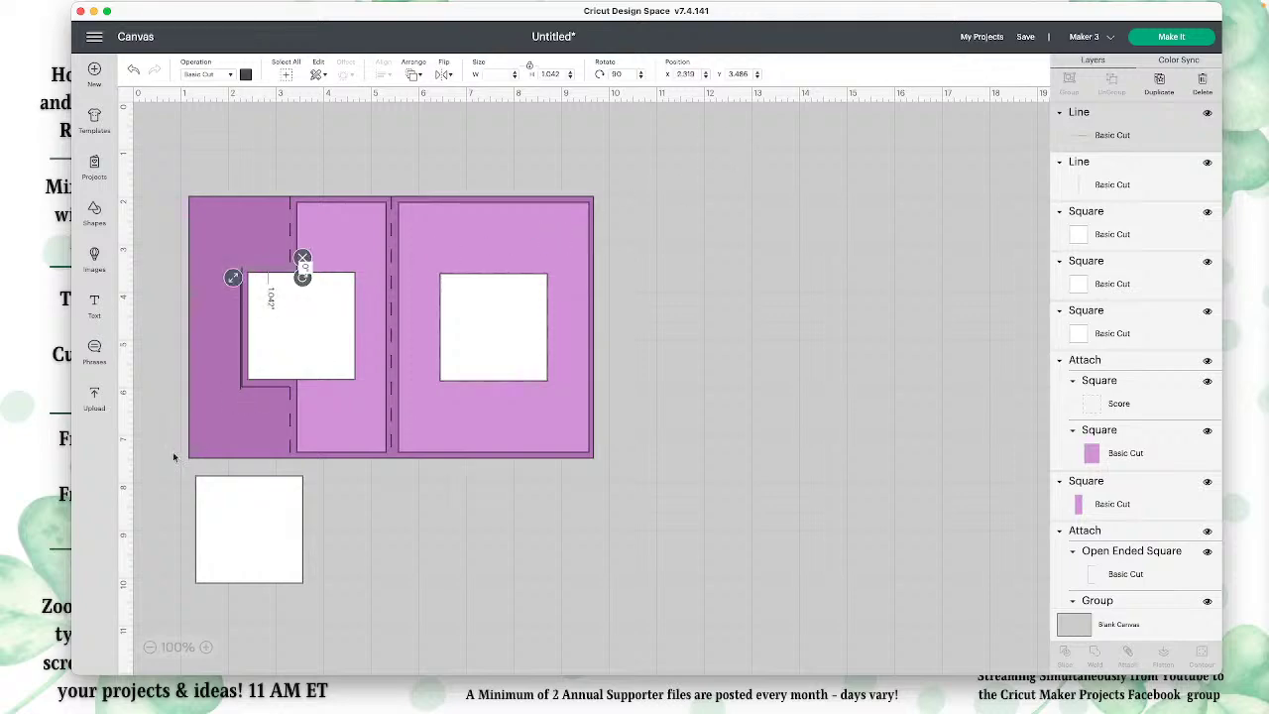
Move both cut lines off the card onto the empty canvas so they meet at a corner.
left_click_drag(275, 273, 778, 286)
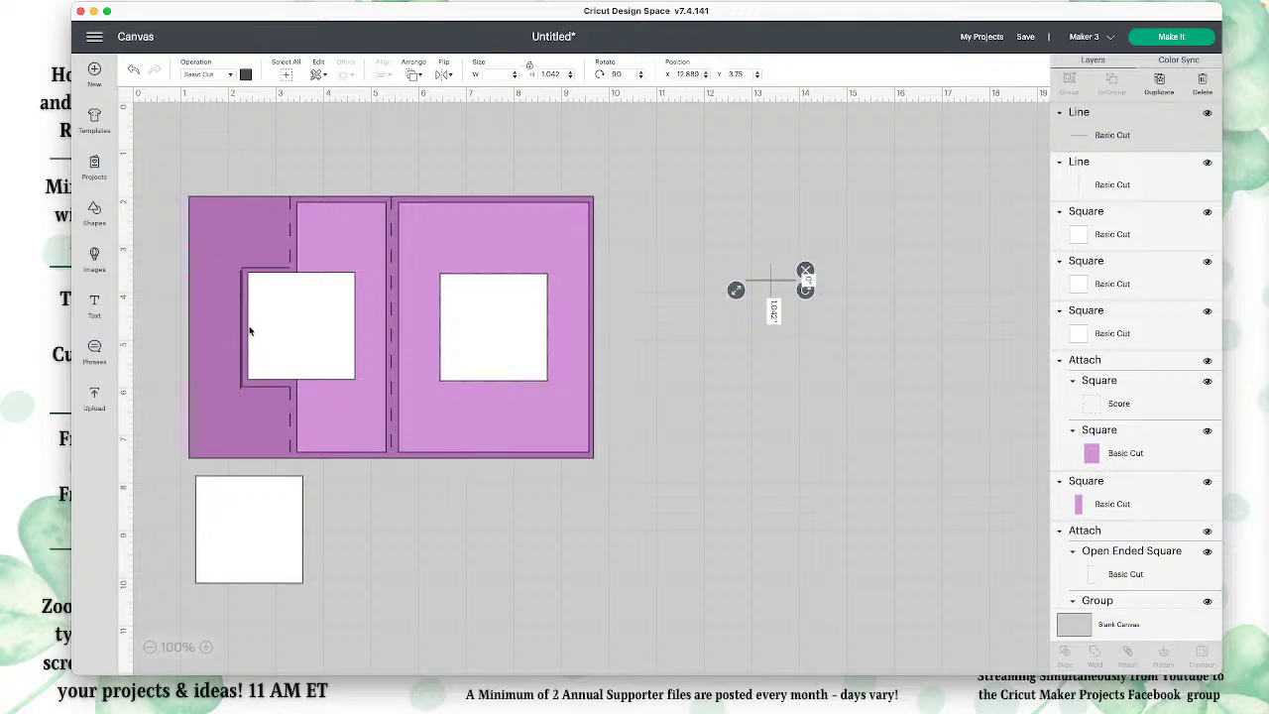
left_click_drag(242, 333, 746, 343)
left_click(849, 397)
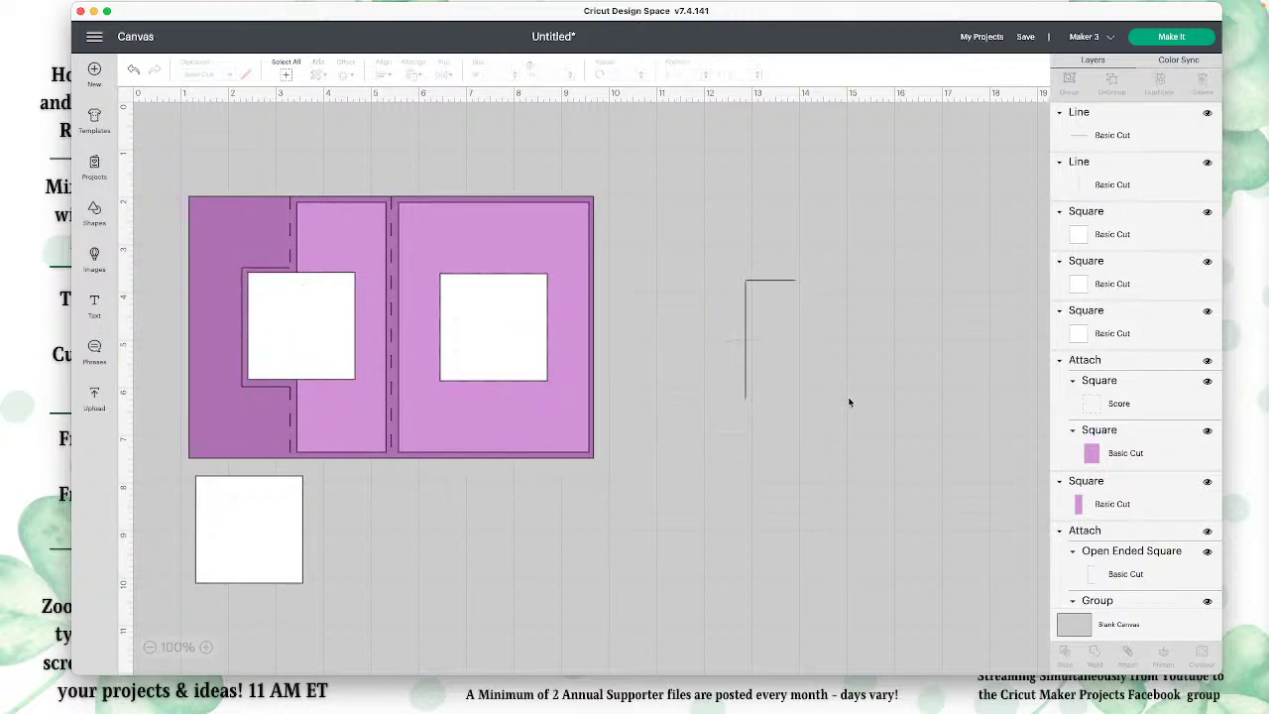
Duplicate the short horizontal line and place the copy at the lower end of the vertical line.
left_click(768, 288)
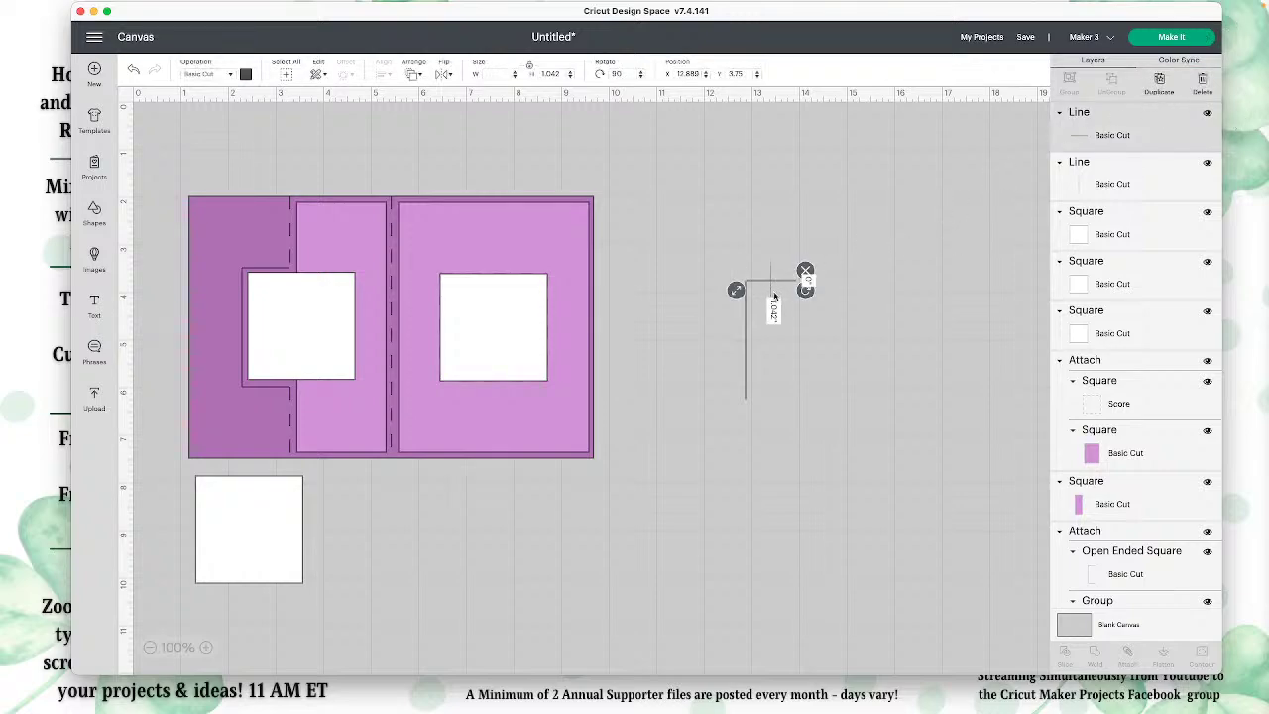
key("super+d")
left_click_drag(773, 291, 767, 404)
Attach the three cut lines into one open ended shape and delete it from the canvas.
left_click_drag(844, 443, 691, 212)
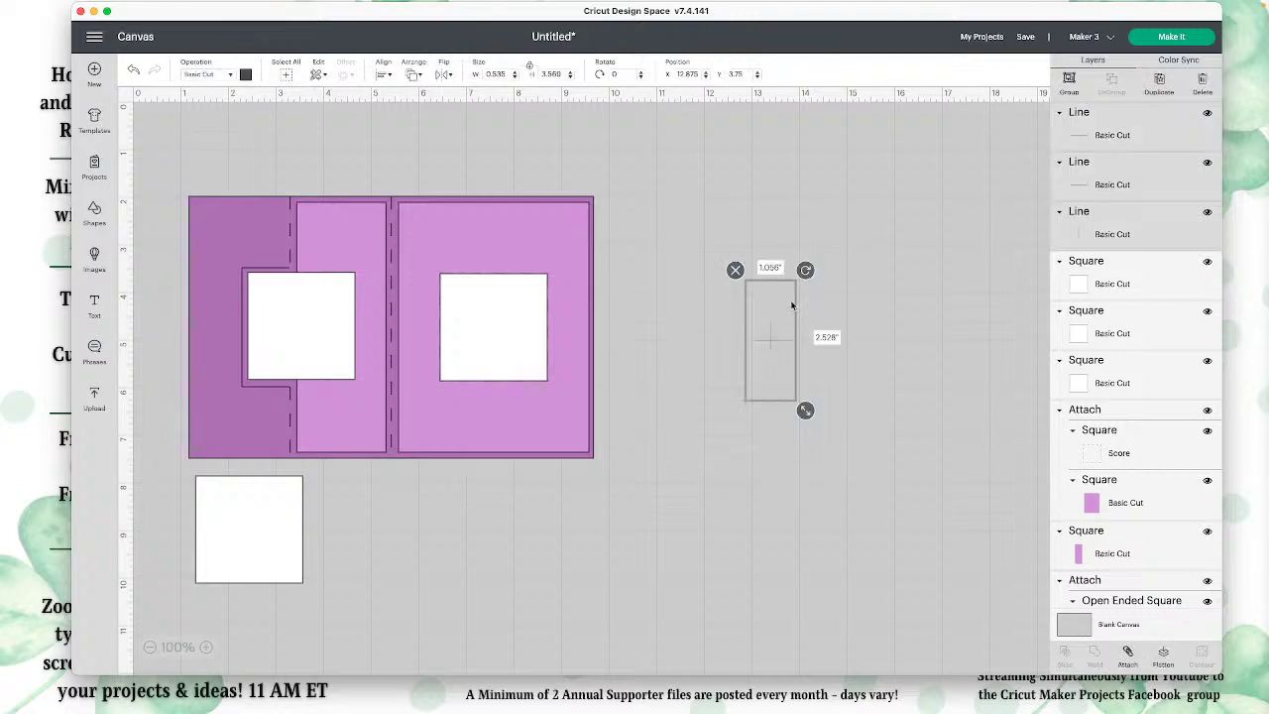
left_click(1127, 654)
left_click(863, 417)
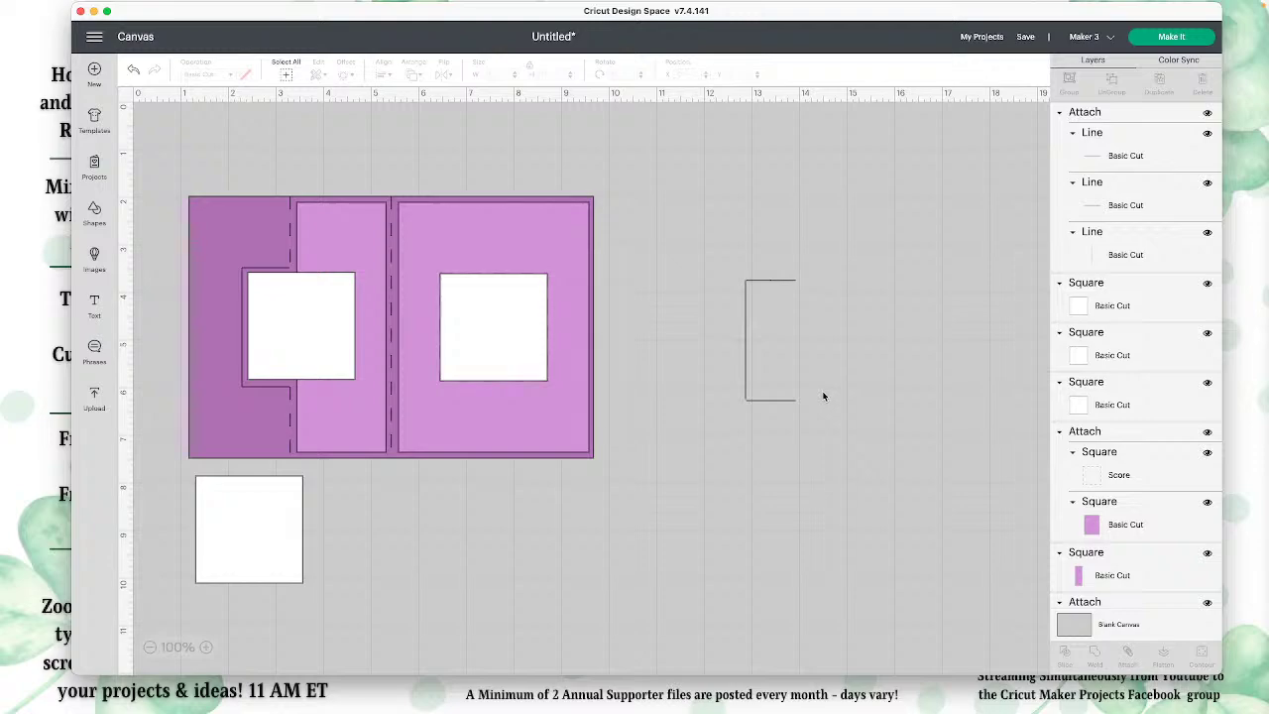
left_click(774, 361)
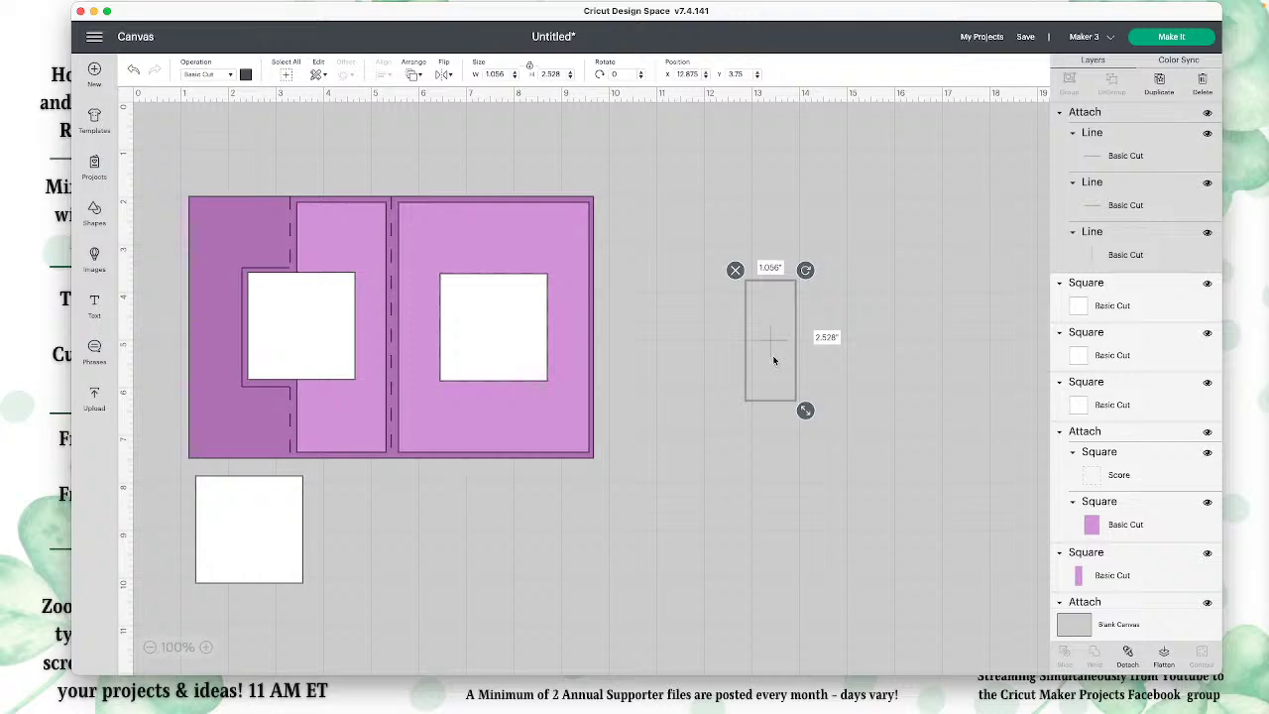
key("Delete")
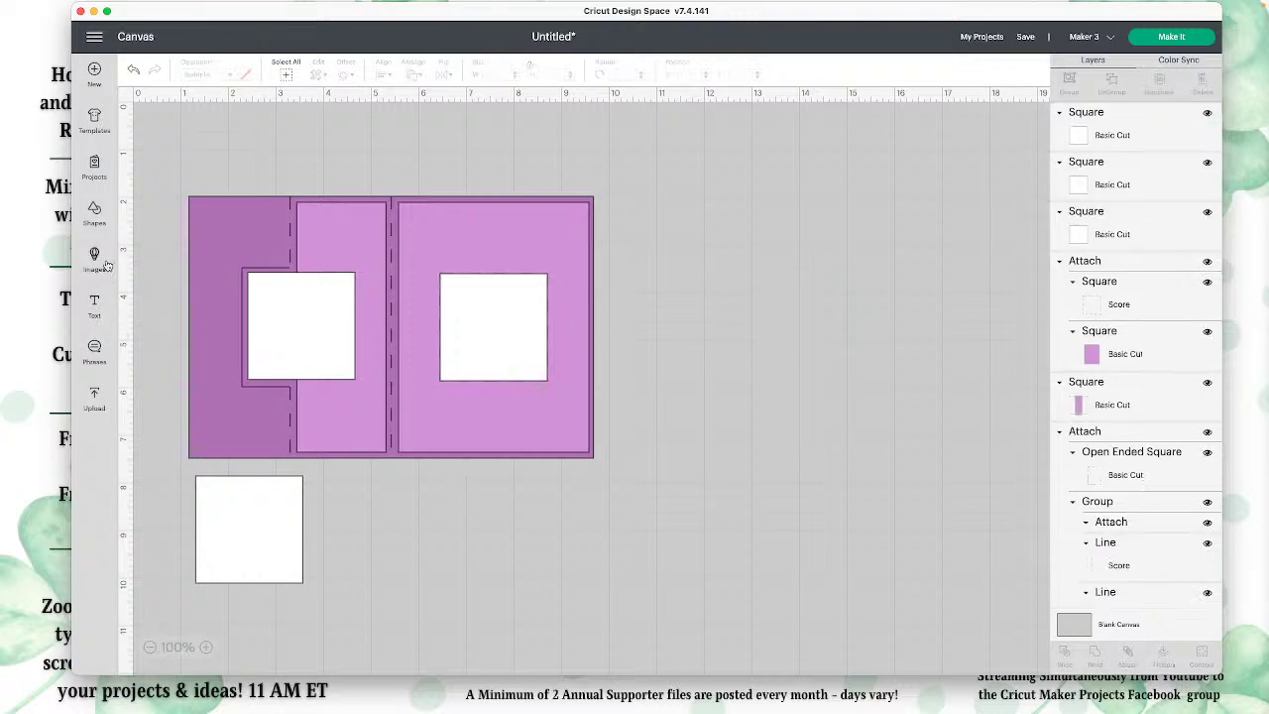
Add a wavy banner shape, about 2.31 by 0.92 inches, below the white square on the open ended cut and recolor it light purple.
left_click(95, 212)
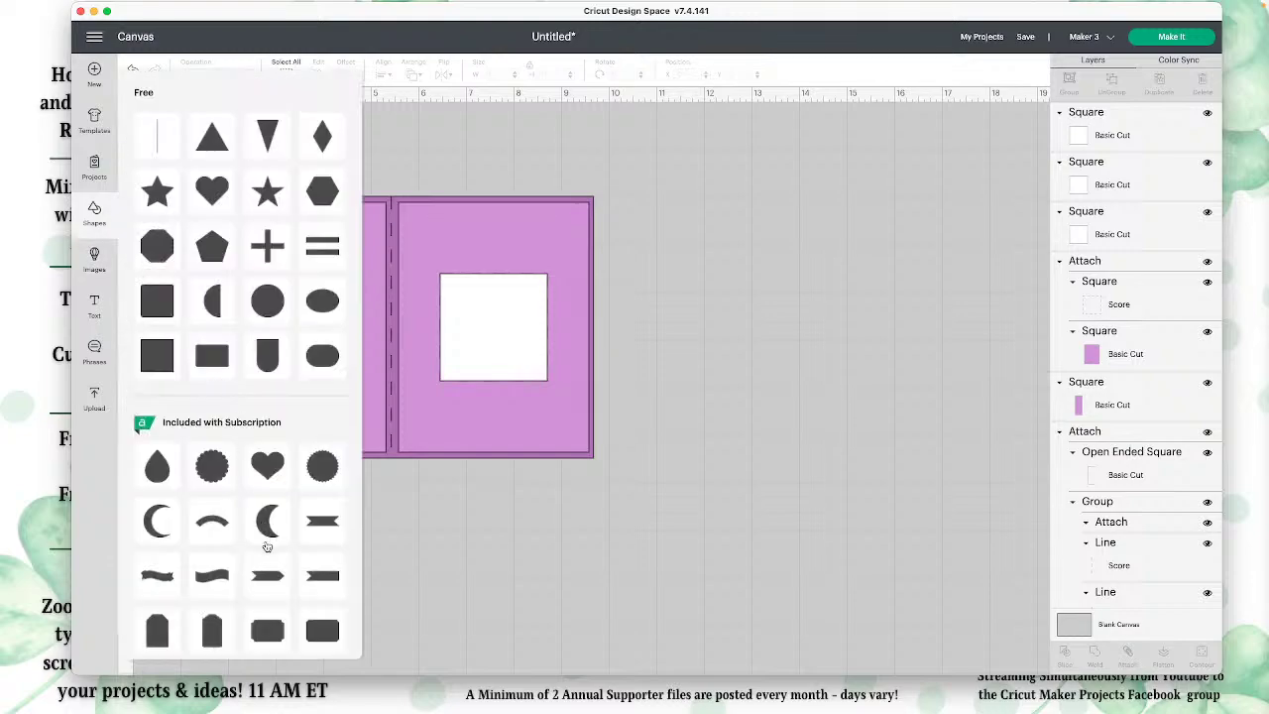
left_click(995, 557)
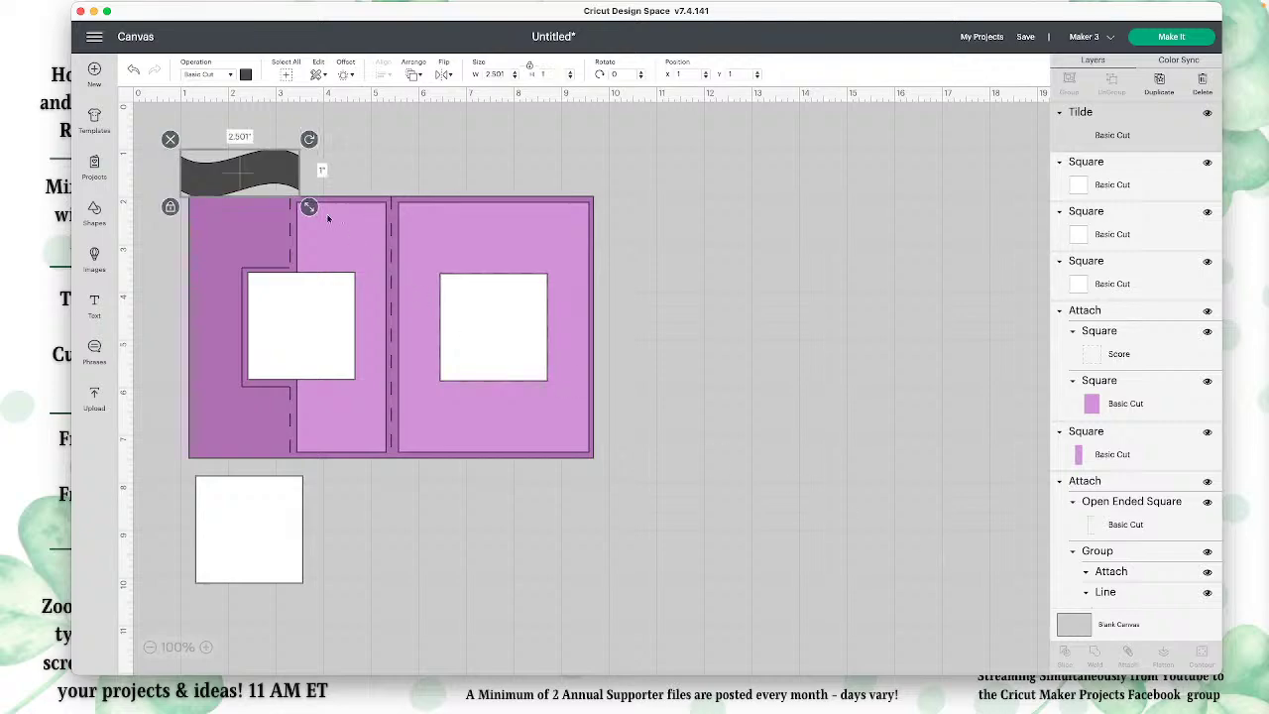
left_click_drag(289, 175, 320, 422)
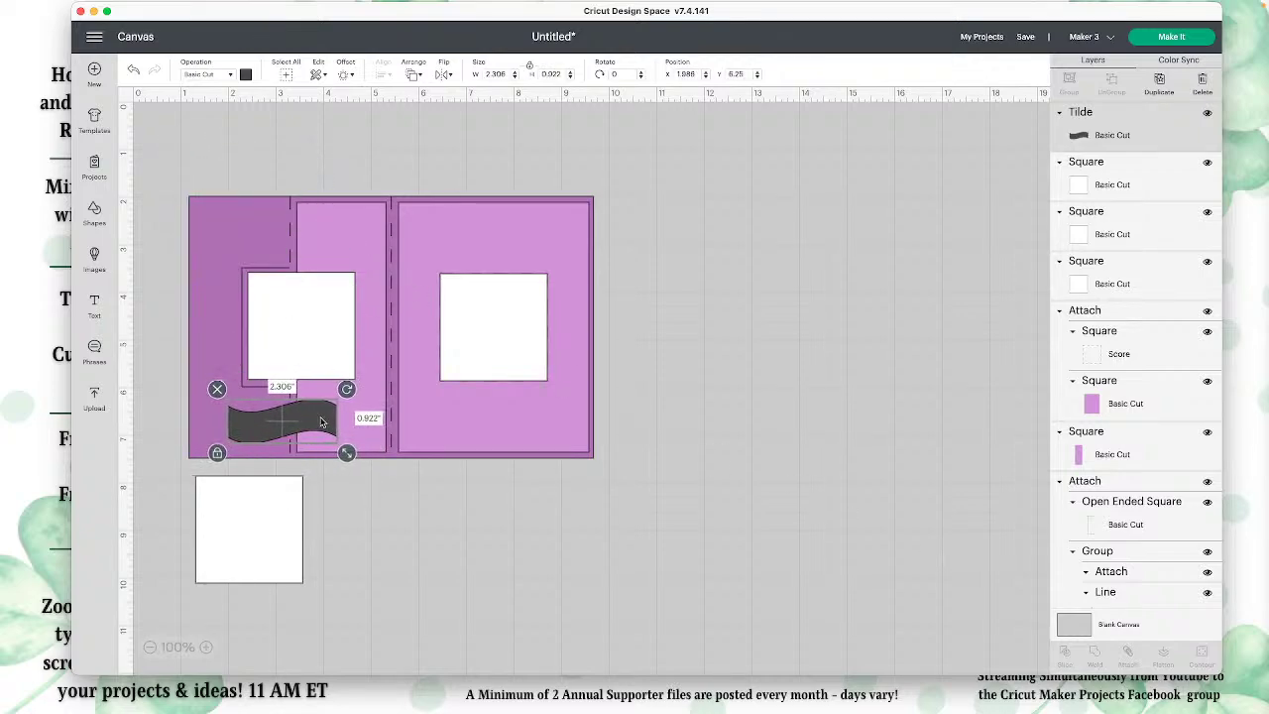
left_click(245, 75)
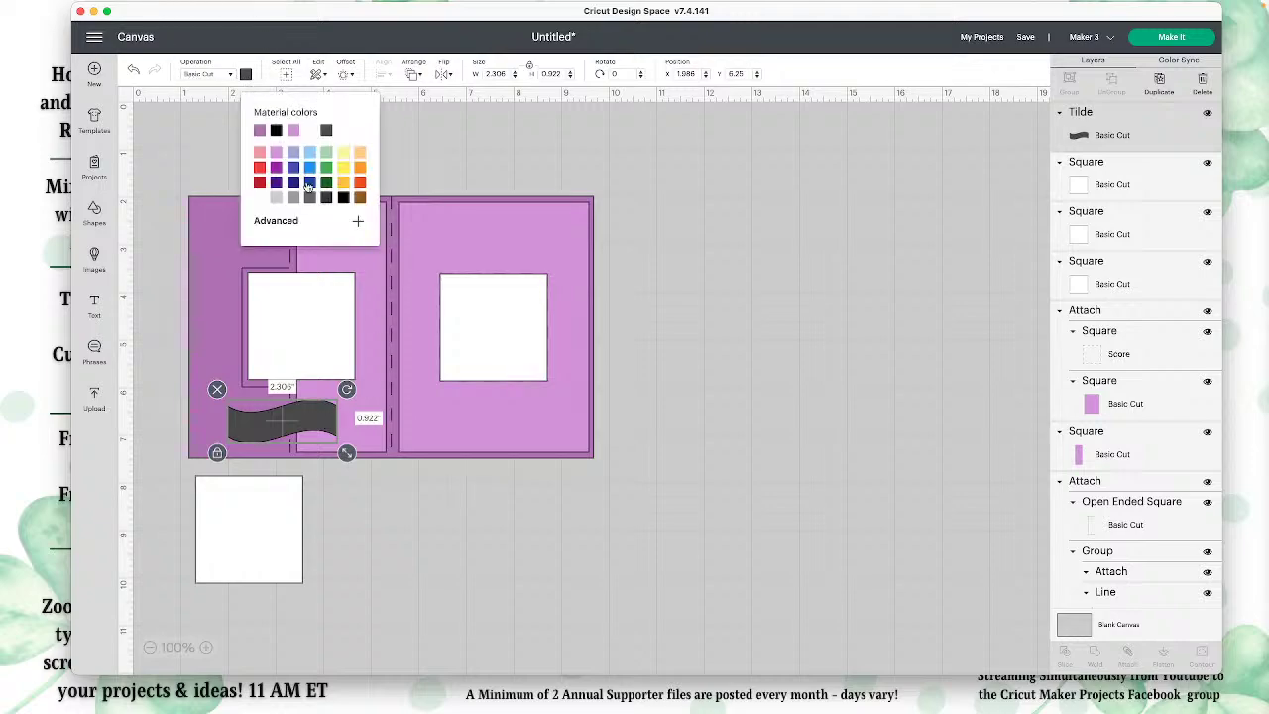
left_click(294, 132)
left_click(750, 474)
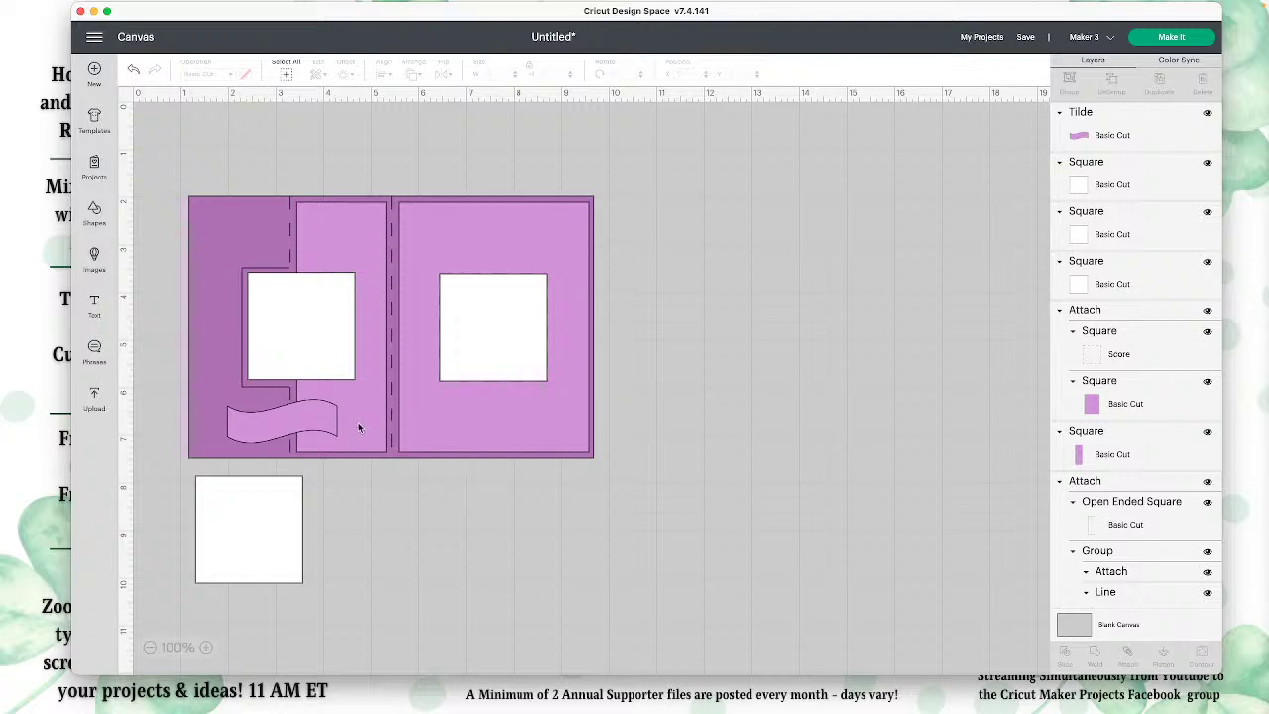
Create a slightly smaller inward offset of the purple wavy banner with rounded corners.
left_click(297, 422)
left_click(344, 77)
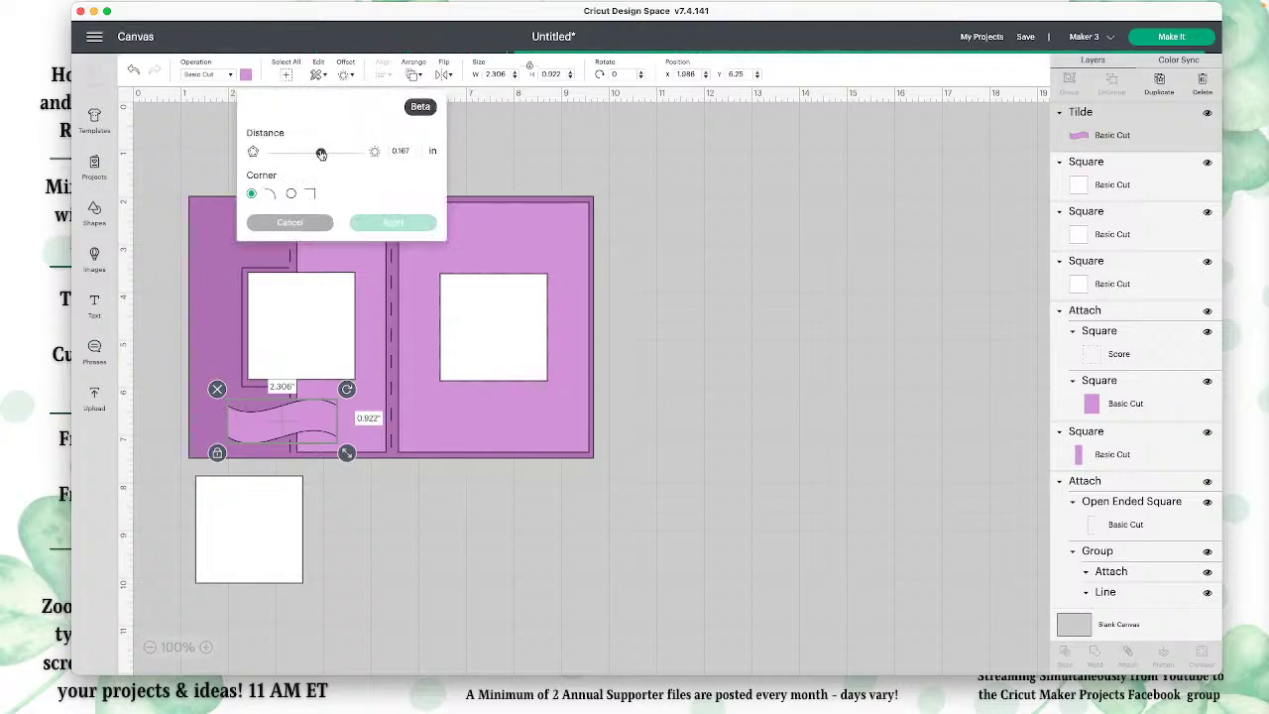
left_click_drag(324, 154, 309, 155)
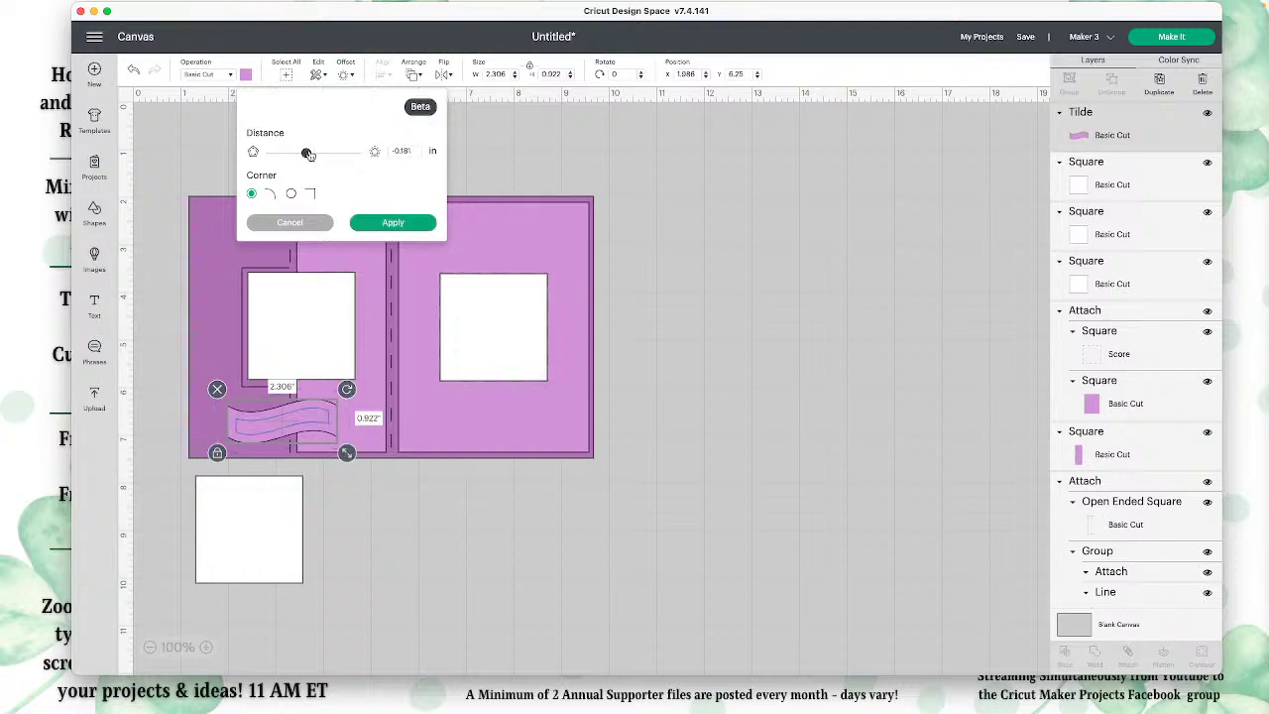
left_click_drag(308, 154, 313, 153)
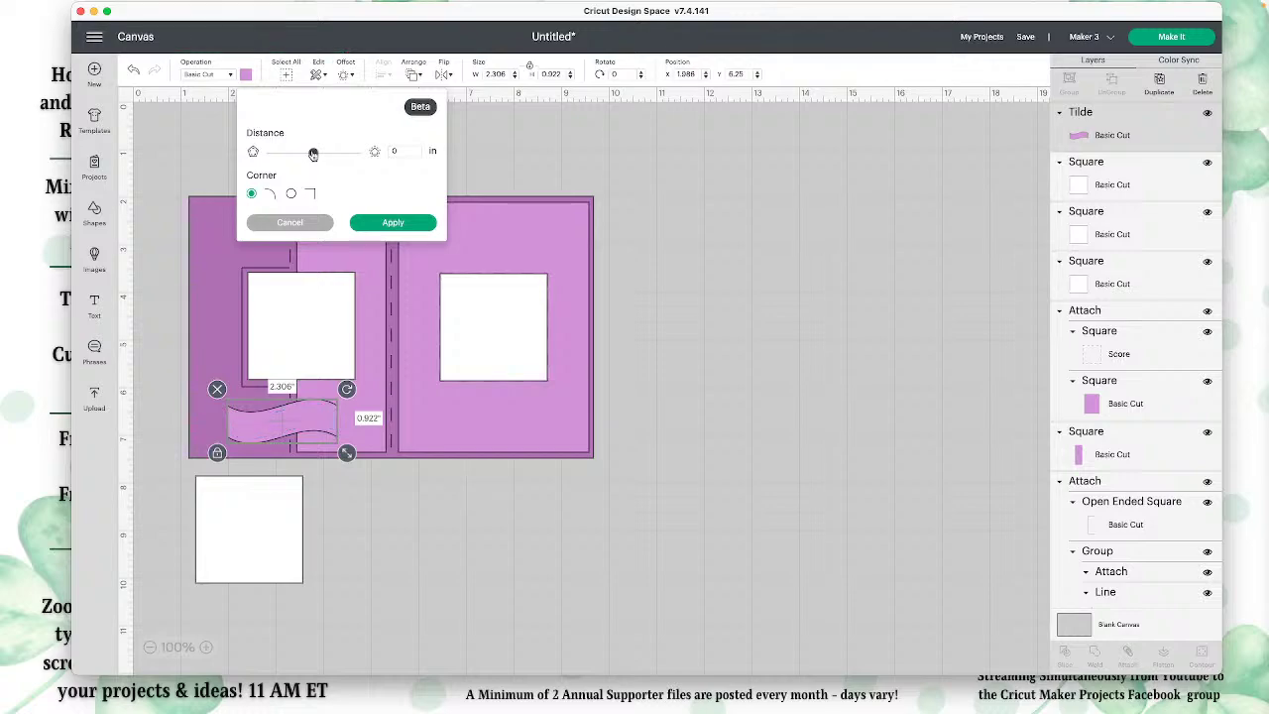
left_click(394, 149)
left_click(359, 185)
left_click(393, 222)
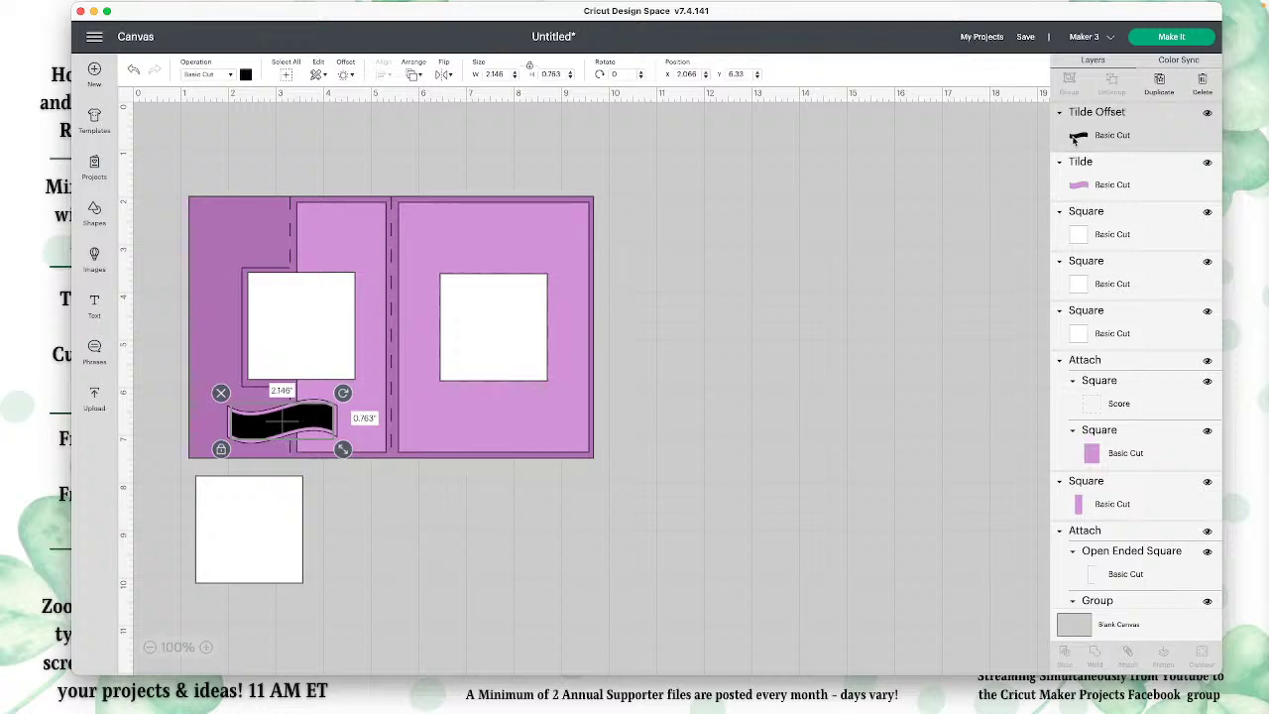
Recolor the banner offset white and move it onto the empty canvas beside the card.
left_click(246, 75)
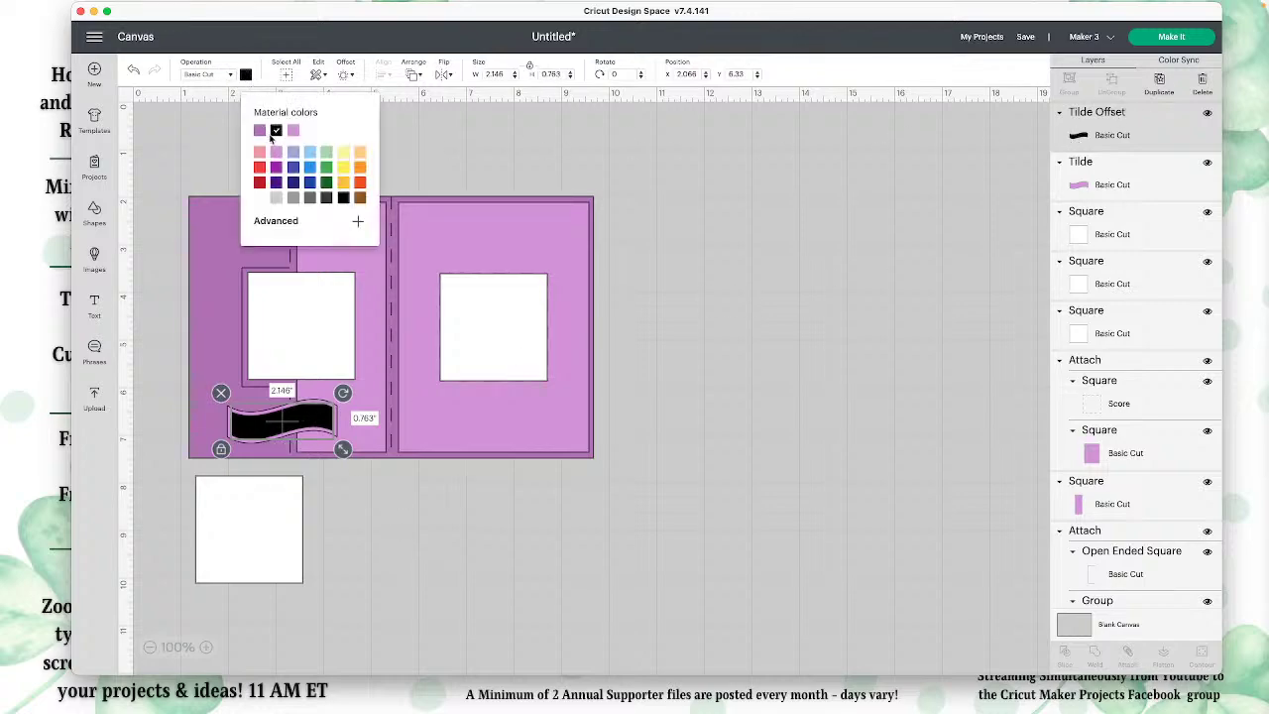
left_click(260, 199)
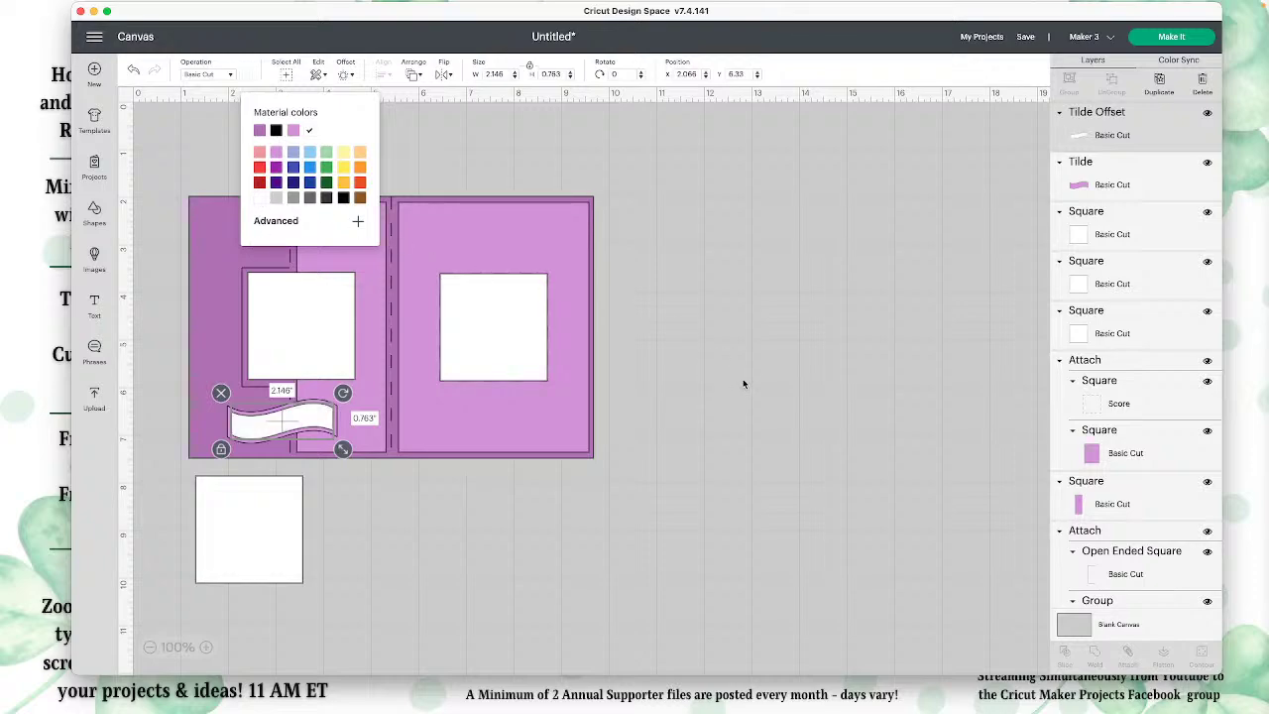
left_click(744, 385)
left_click_drag(308, 410, 734, 289)
left_click(820, 392)
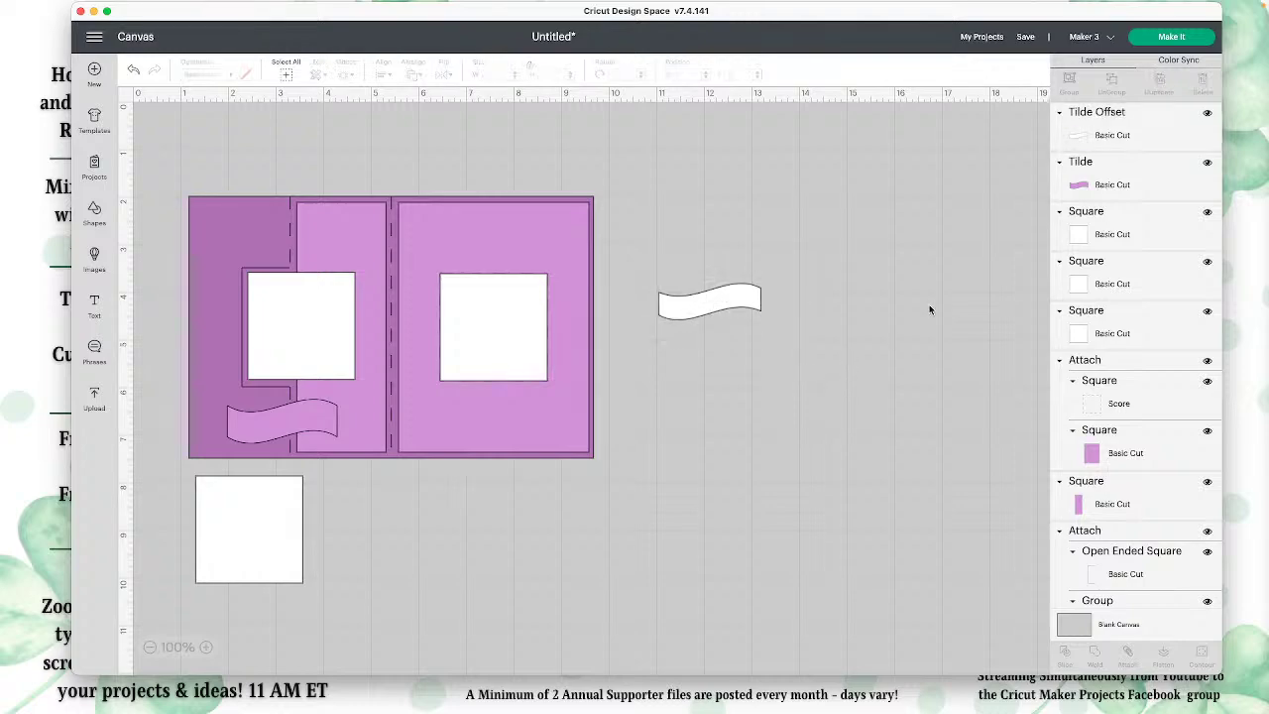
Add a text object reading "Thank You" to the canvas.
left_click(98, 305)
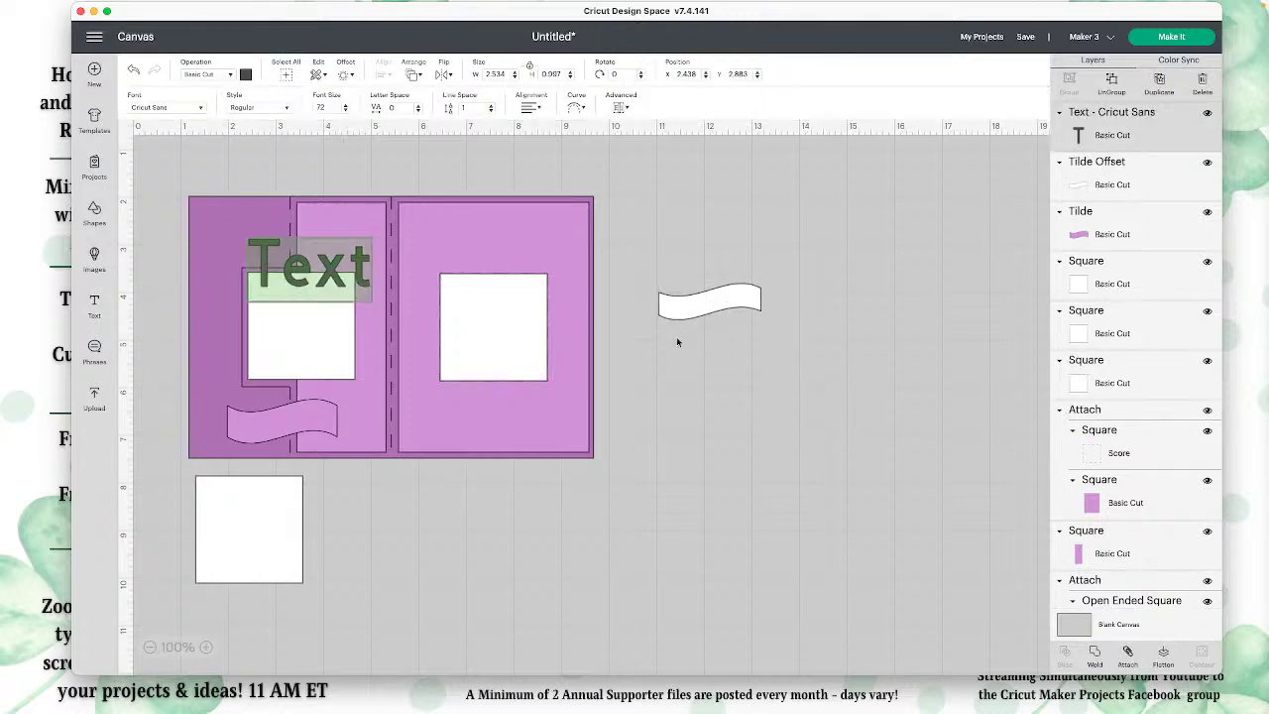
type("Thank you")
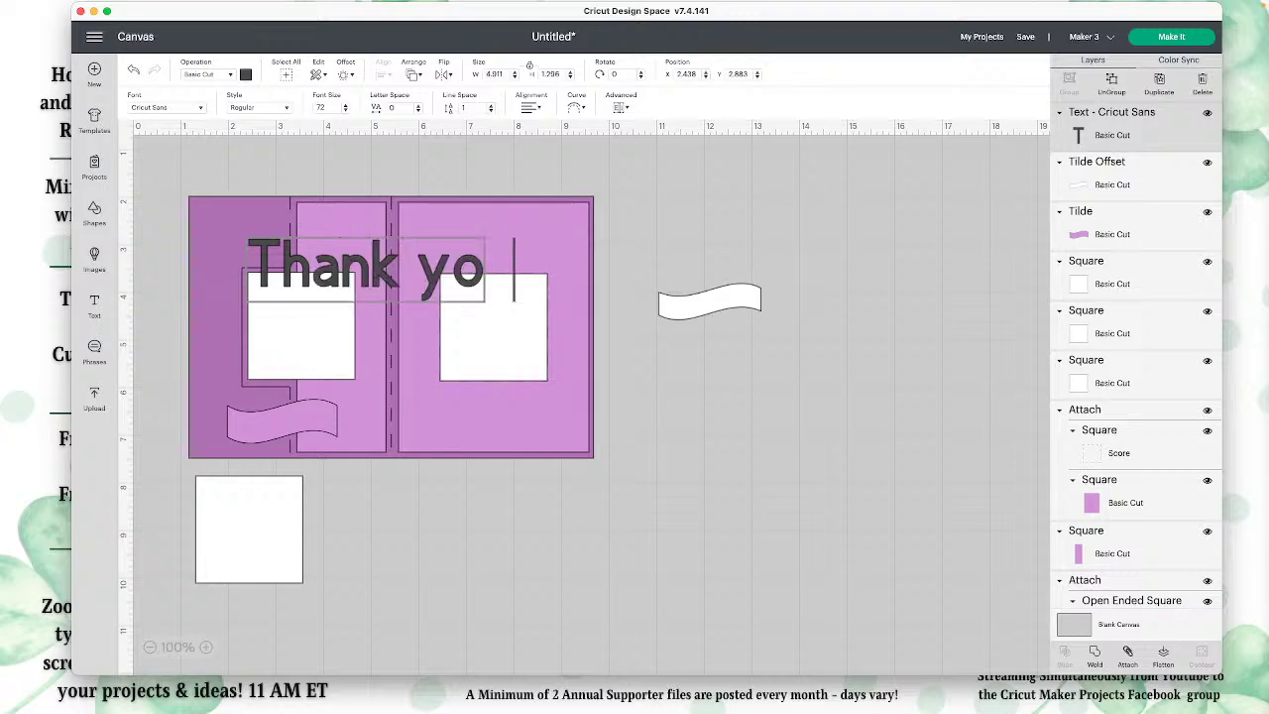
key("BackSpace")
key("BackSpace")
key("BackSpace")
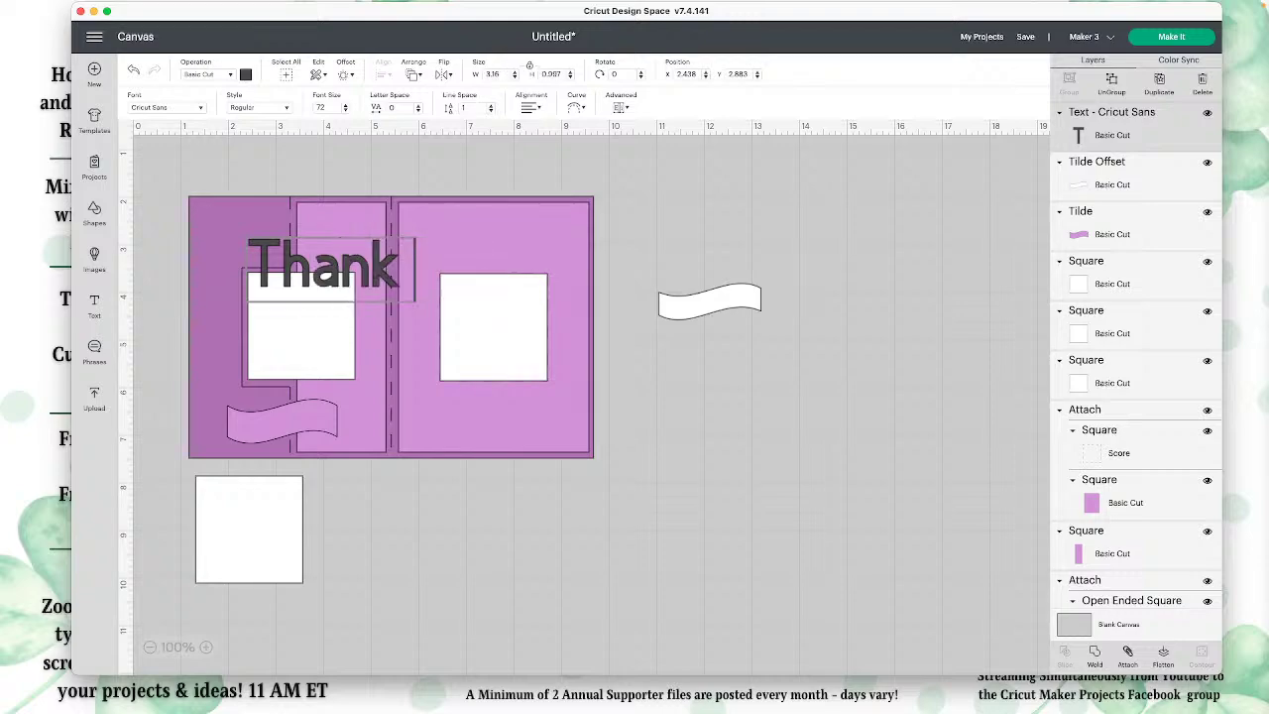
type("You")
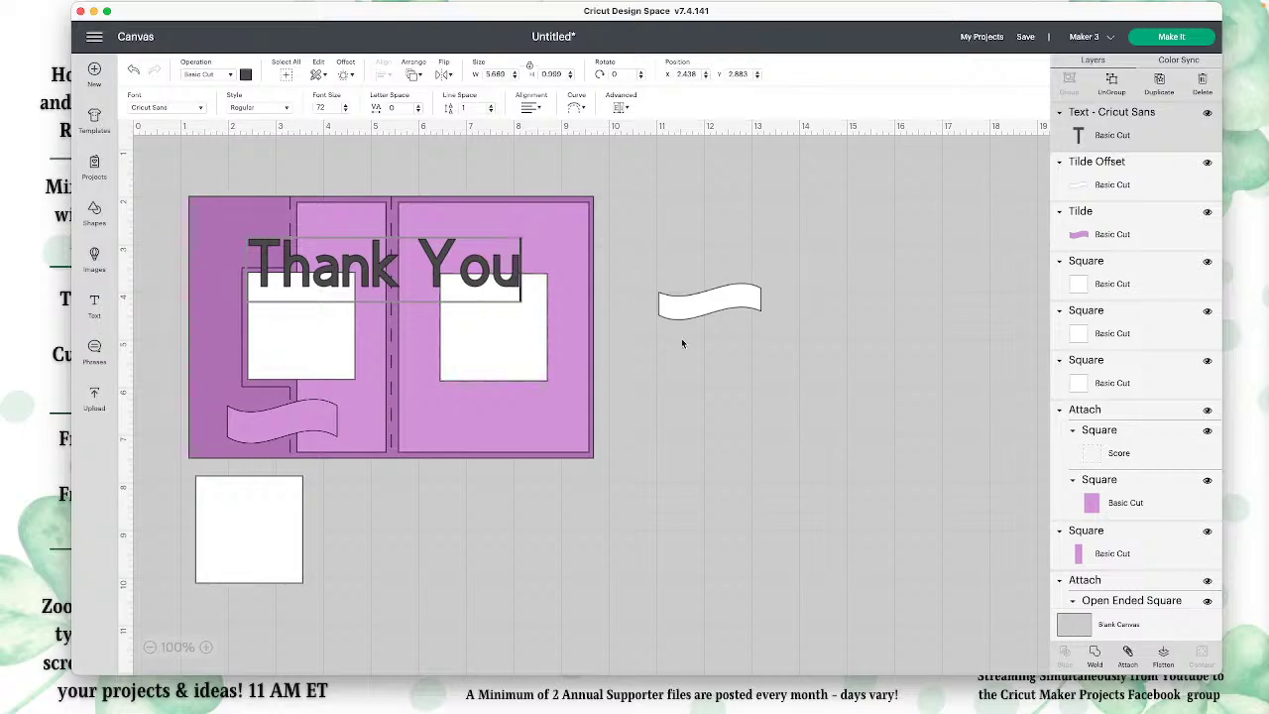
Change the style of the "Thank You" text to Writing.
left_click(167, 107)
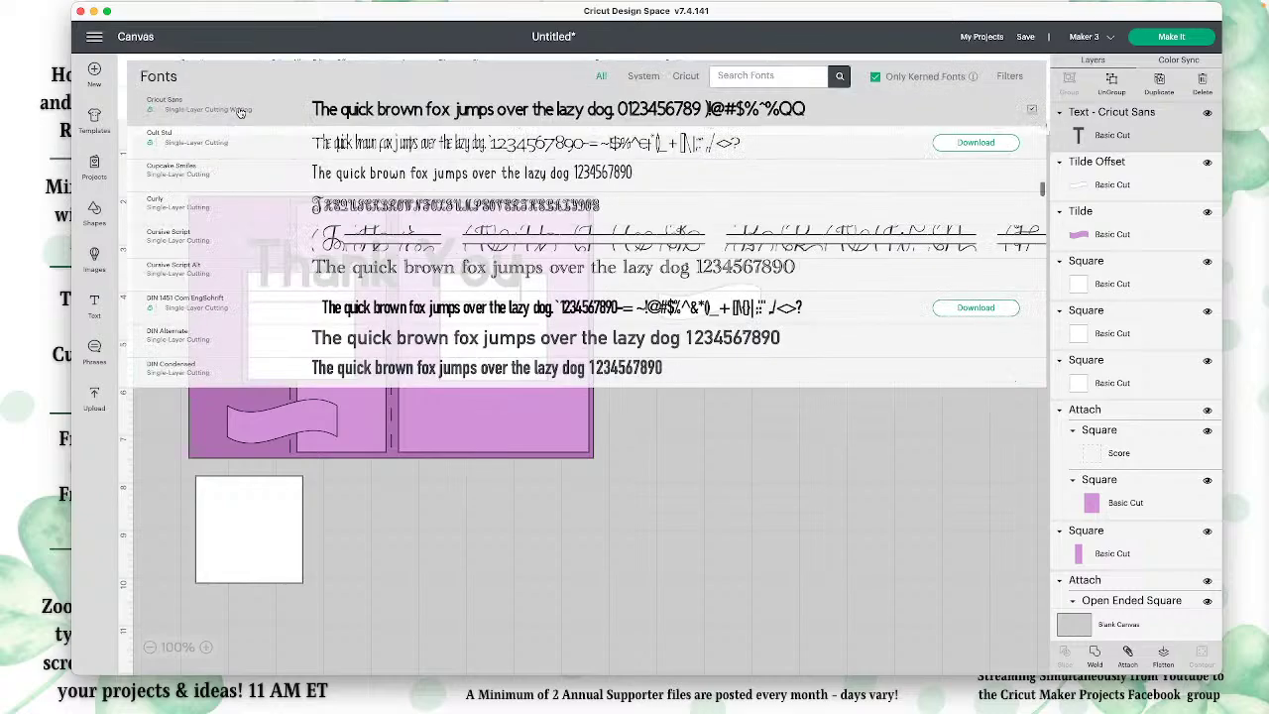
left_click(613, 470)
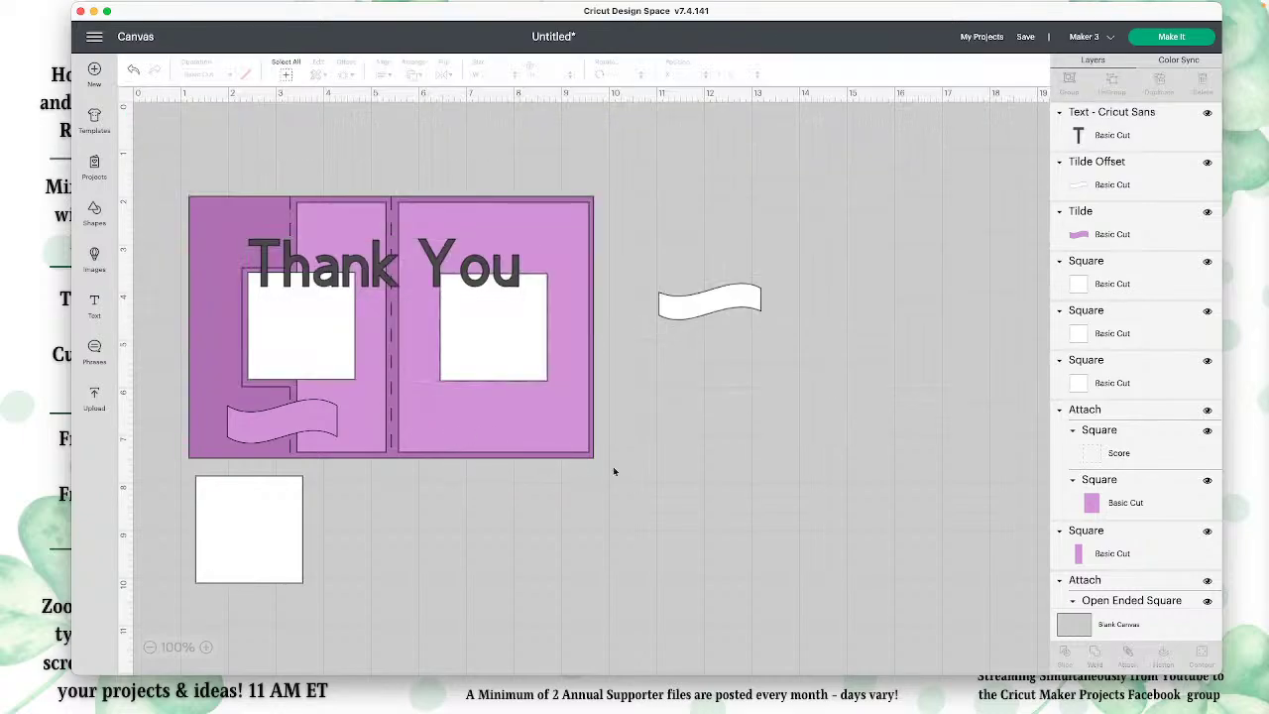
left_click(428, 277)
left_click(261, 109)
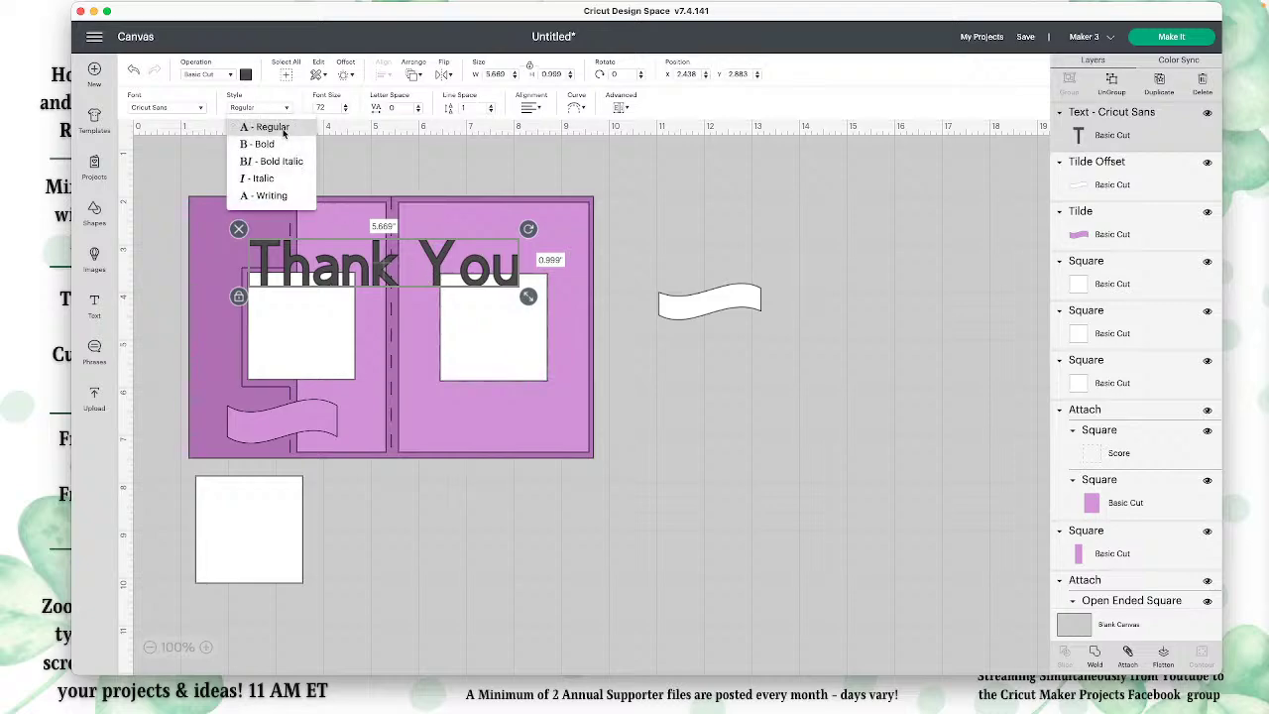
left_click(282, 197)
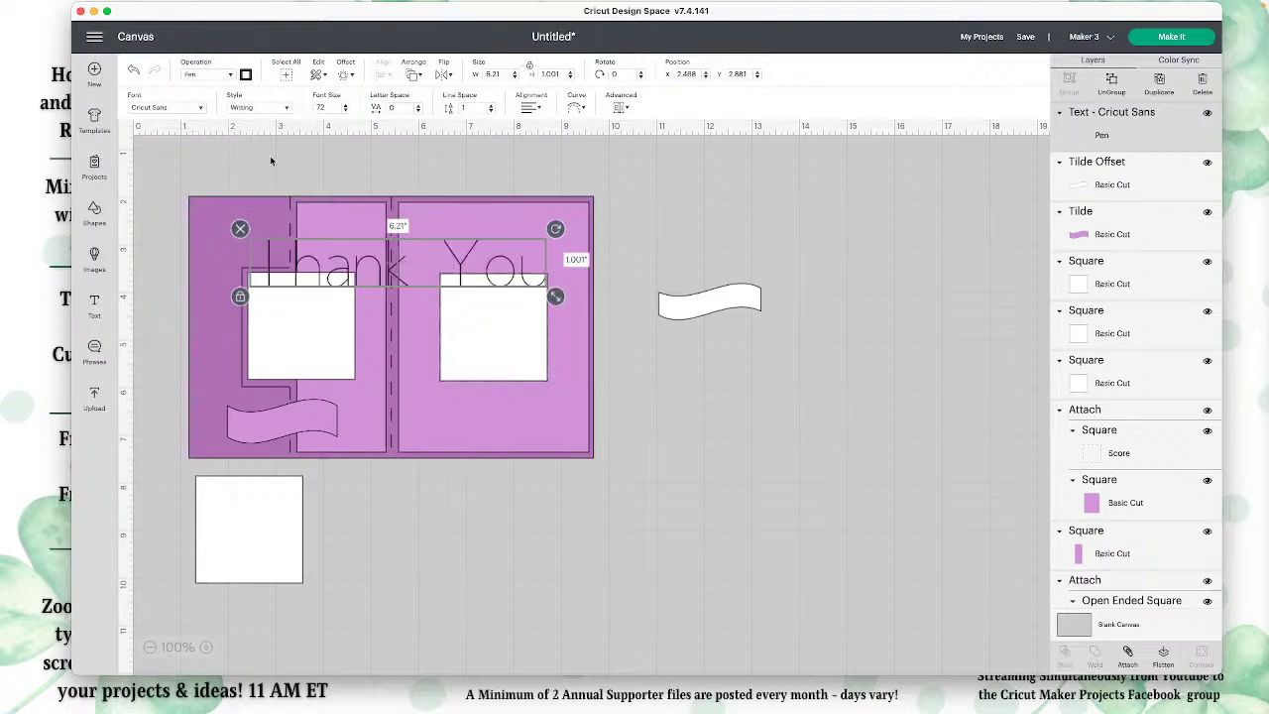
Move the "Thank You" text onto the white banner and shrink it to about 1.99 by 0.32 inches.
left_click_drag(512, 277, 765, 316)
left_click_drag(781, 324, 727, 313)
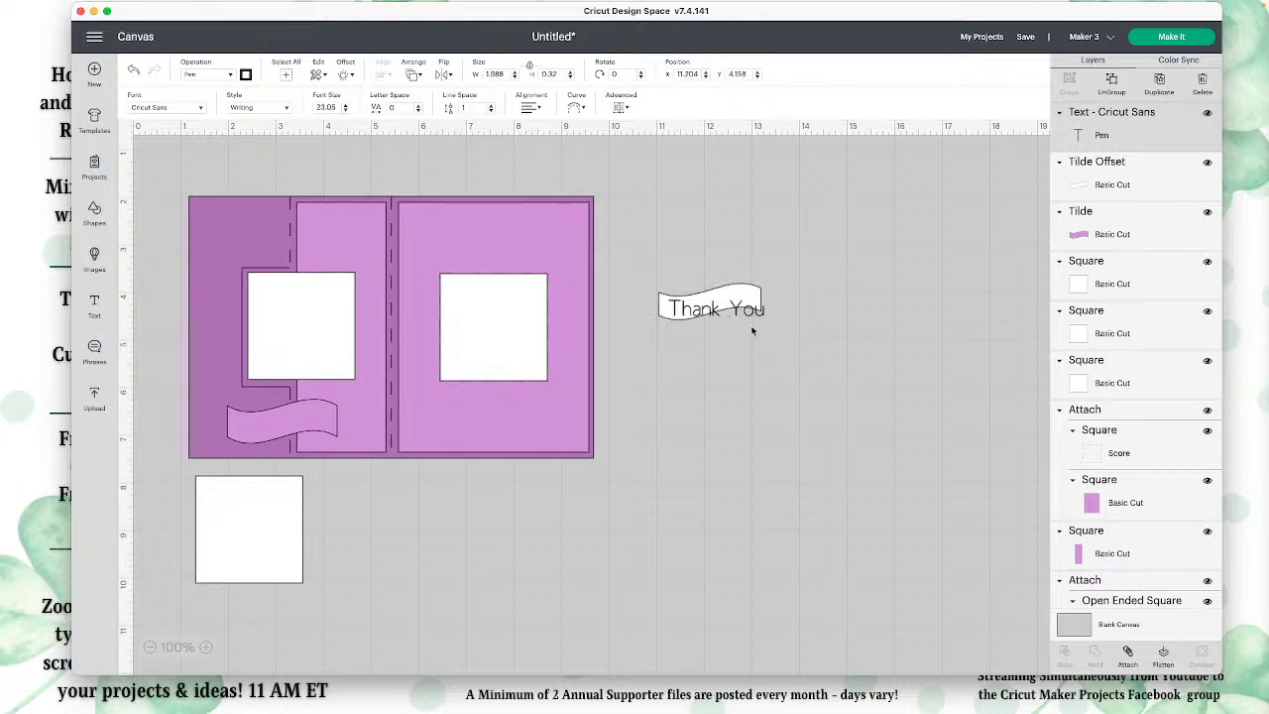
left_click(702, 353)
left_click(756, 318)
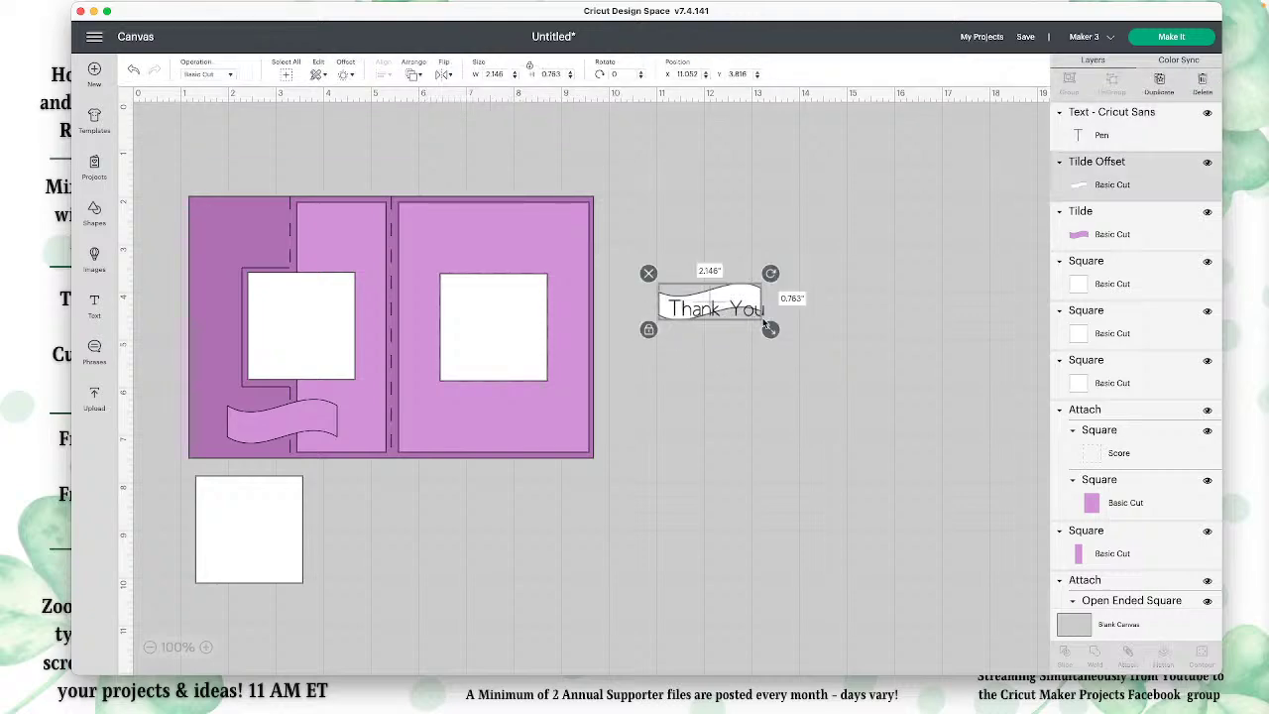
left_click_drag(769, 334, 759, 324)
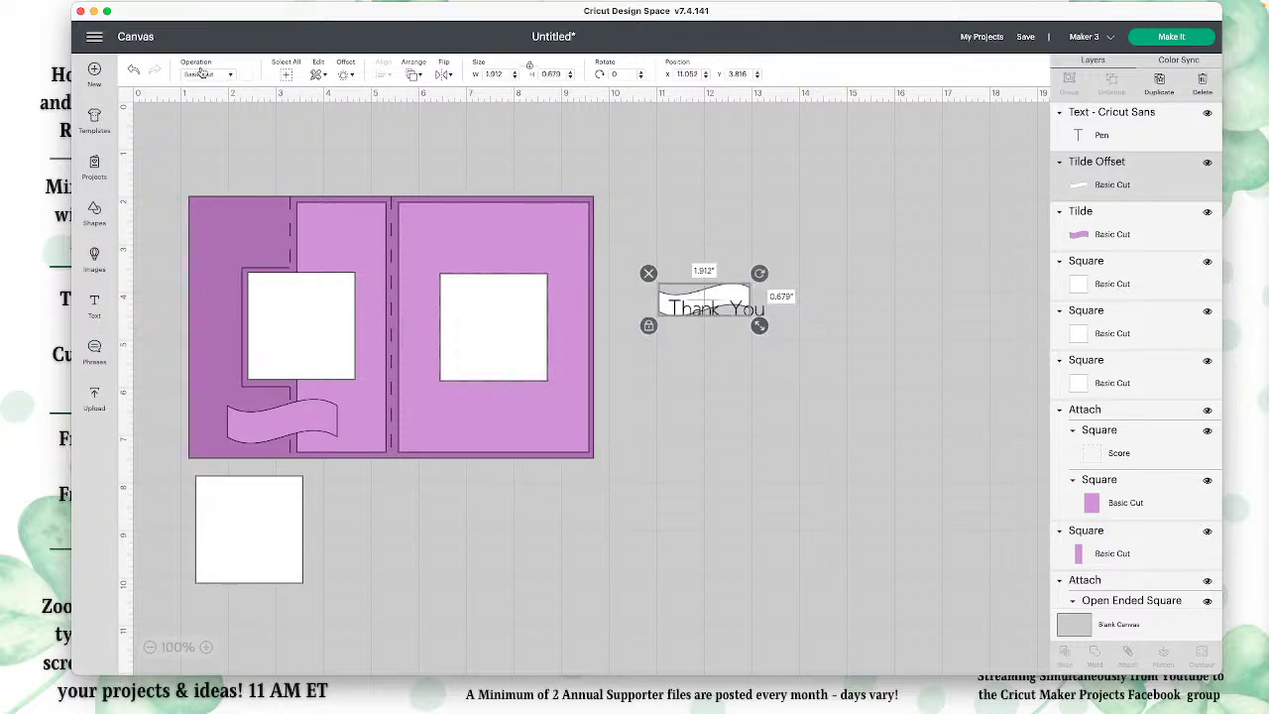
key("super+z")
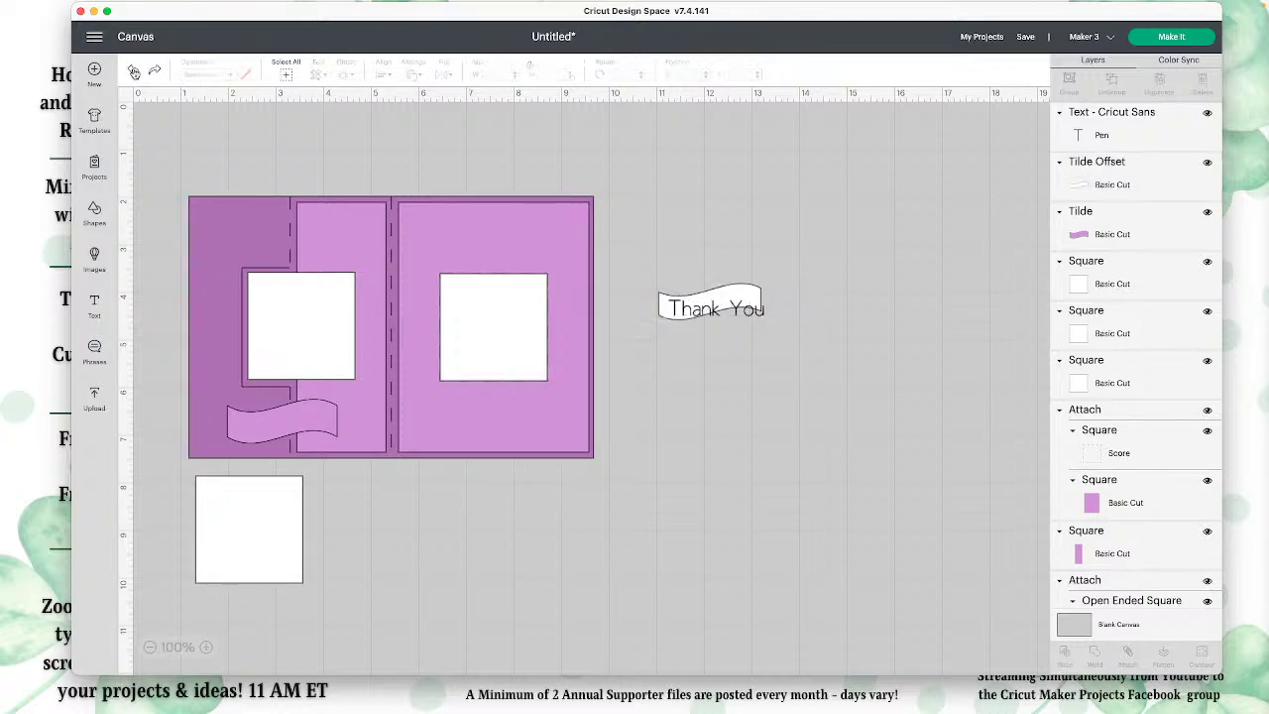
Shrink the "Thank You" text to about 1.74 by 0.28 inches and position it within the white banner.
left_click(746, 315)
left_click_drag(762, 326, 762, 325)
left_click(662, 314)
left_click_drag(679, 310, 679, 312)
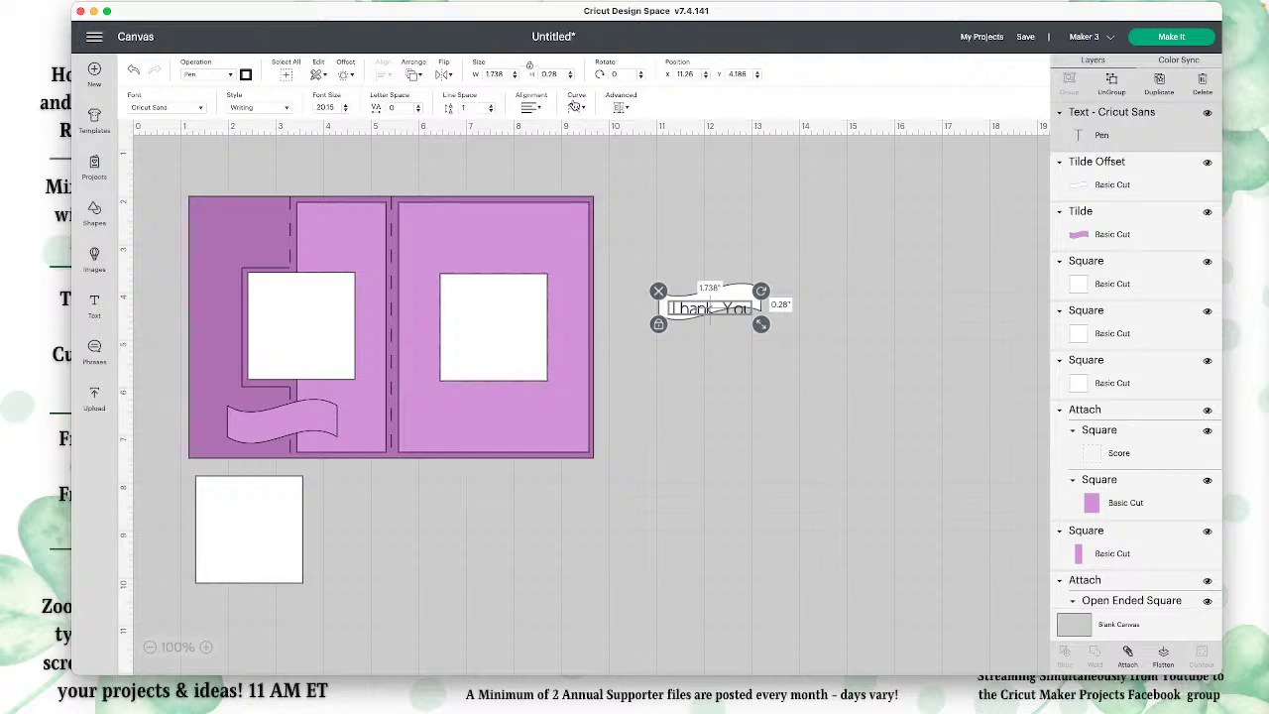
Curve the "Thank You" text with a diameter of about -8.438.
left_click(574, 106)
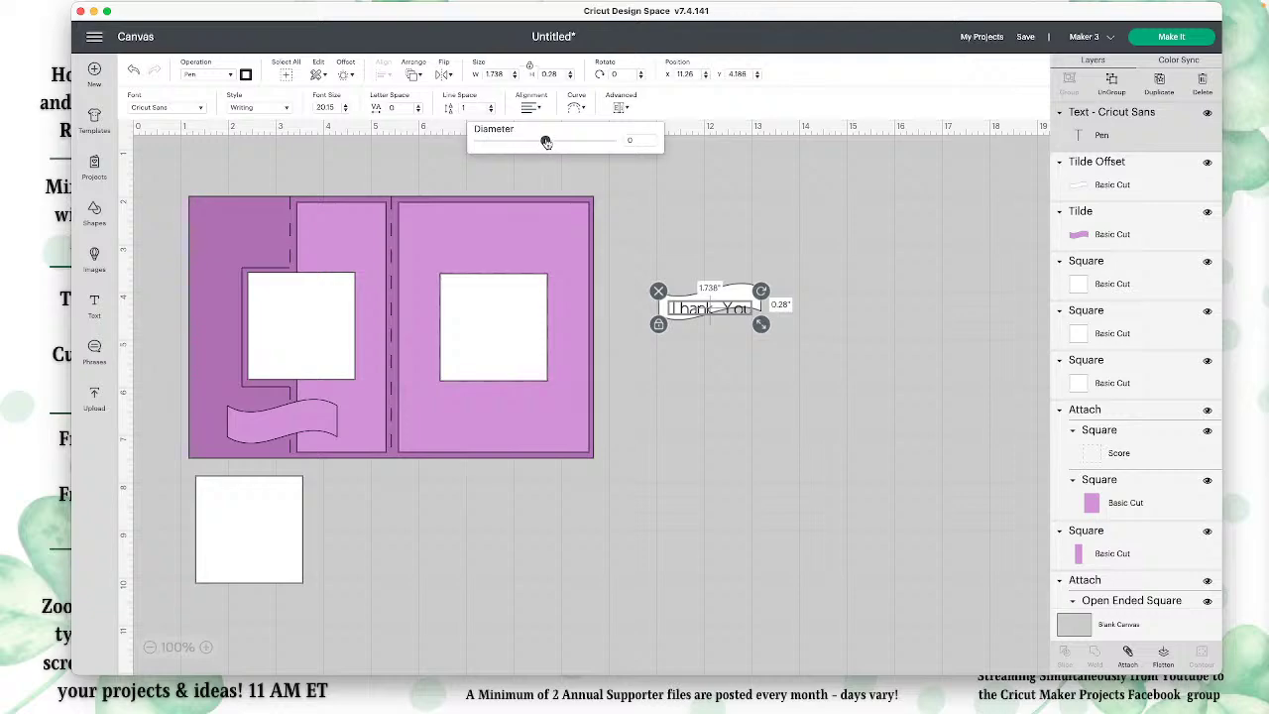
left_click_drag(549, 141, 529, 141)
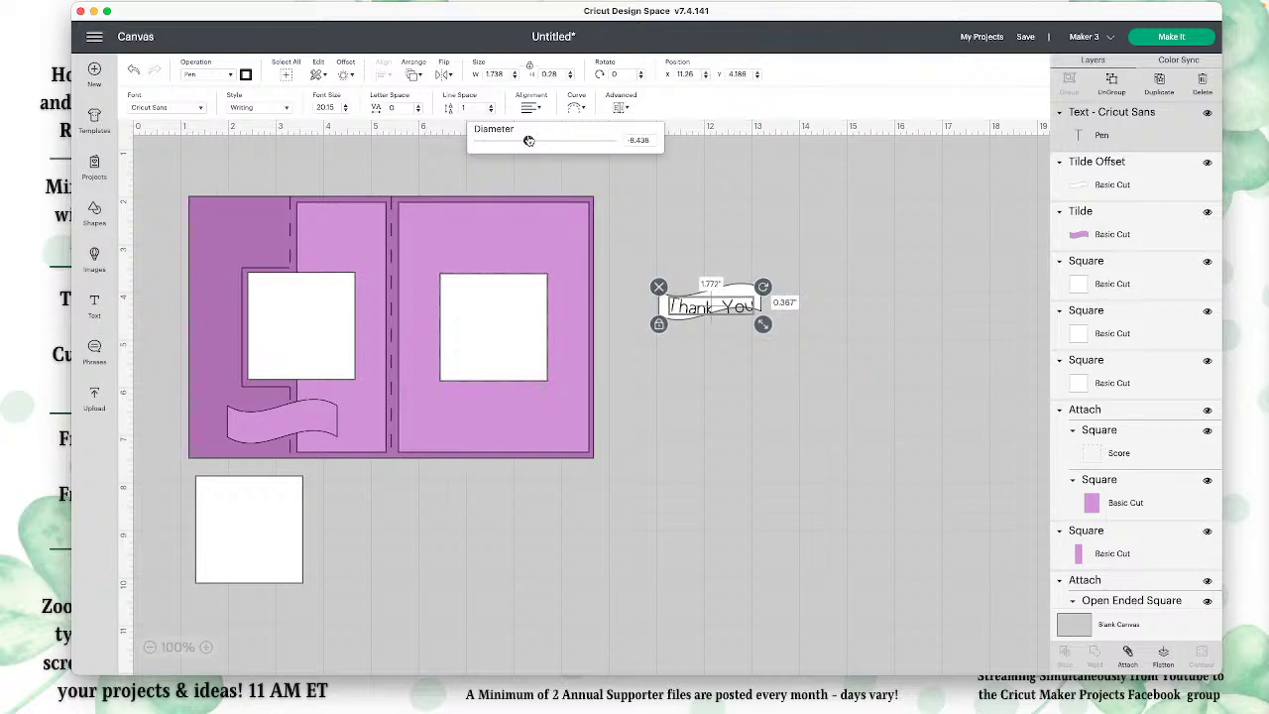
left_click(862, 288)
Ungroup the curved text below the white banner into single letters and group the letters of "You".
left_click_drag(726, 307, 732, 353)
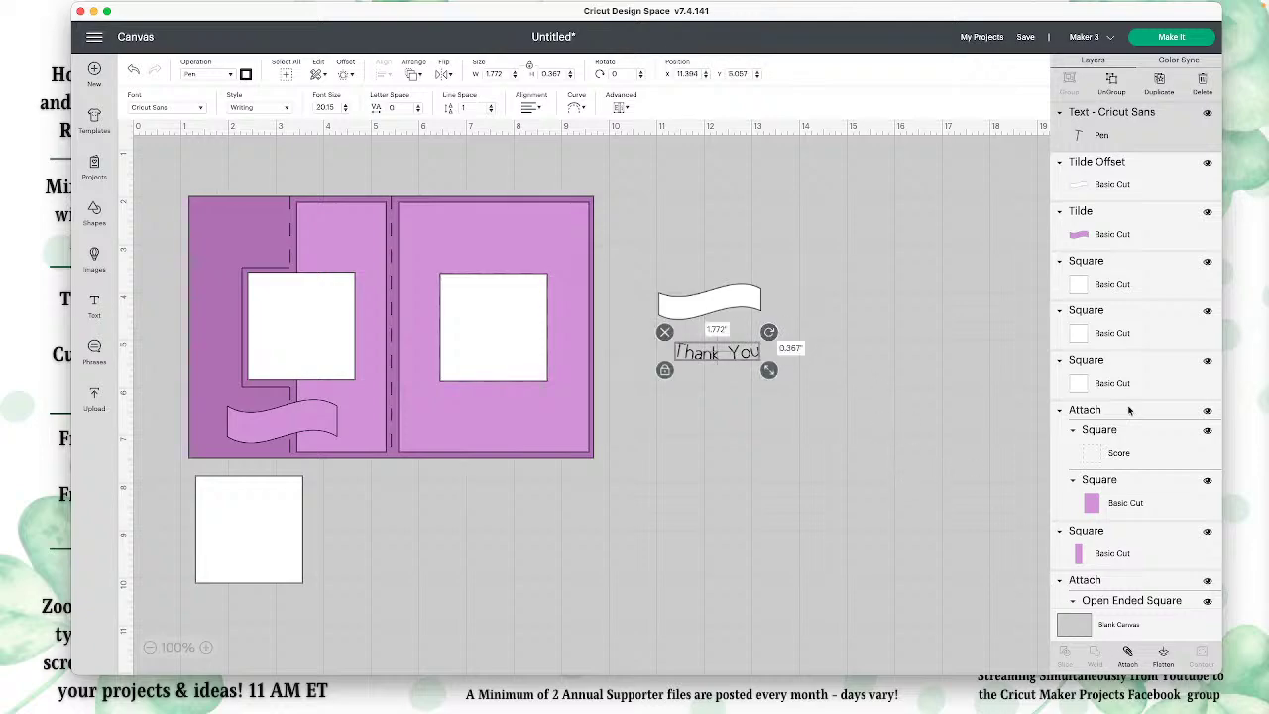
left_click(1112, 81)
left_click_drag(783, 365, 722, 337)
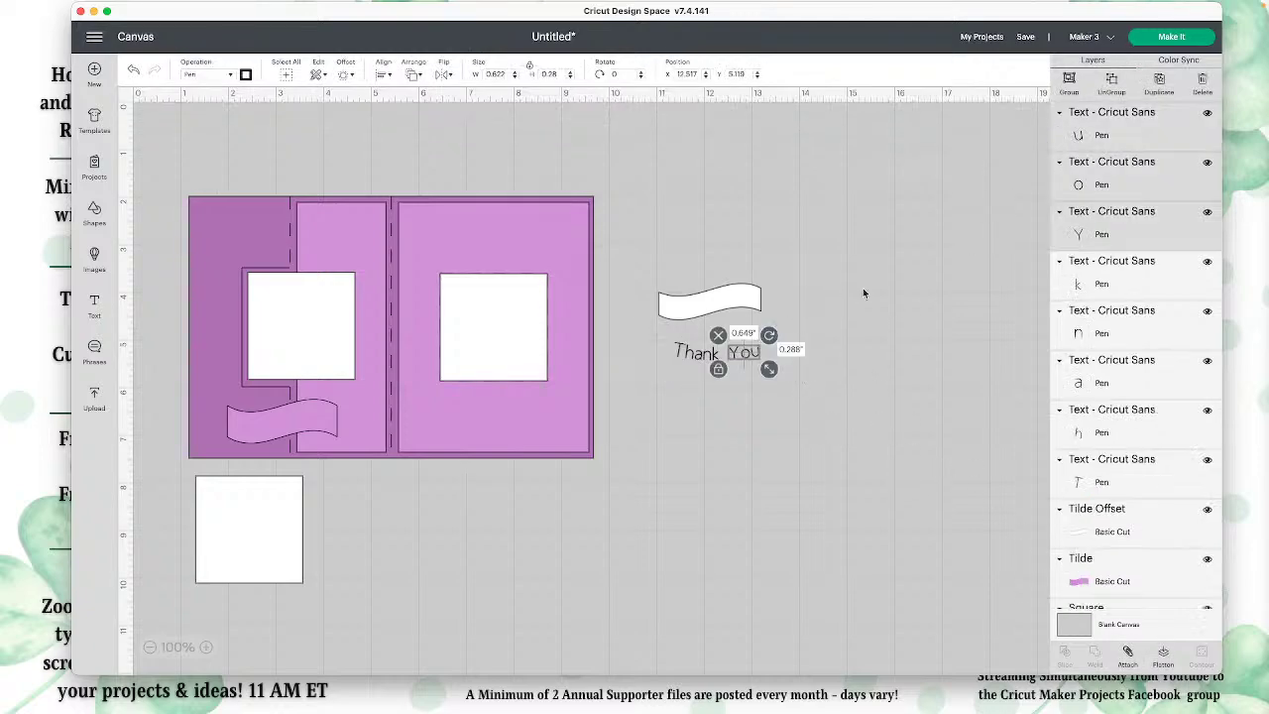
left_click(1070, 81)
Move the letters of "Thank" onto the wide left half of the white banner and adjust the k and n to follow its wave.
left_click_drag(659, 339, 698, 311)
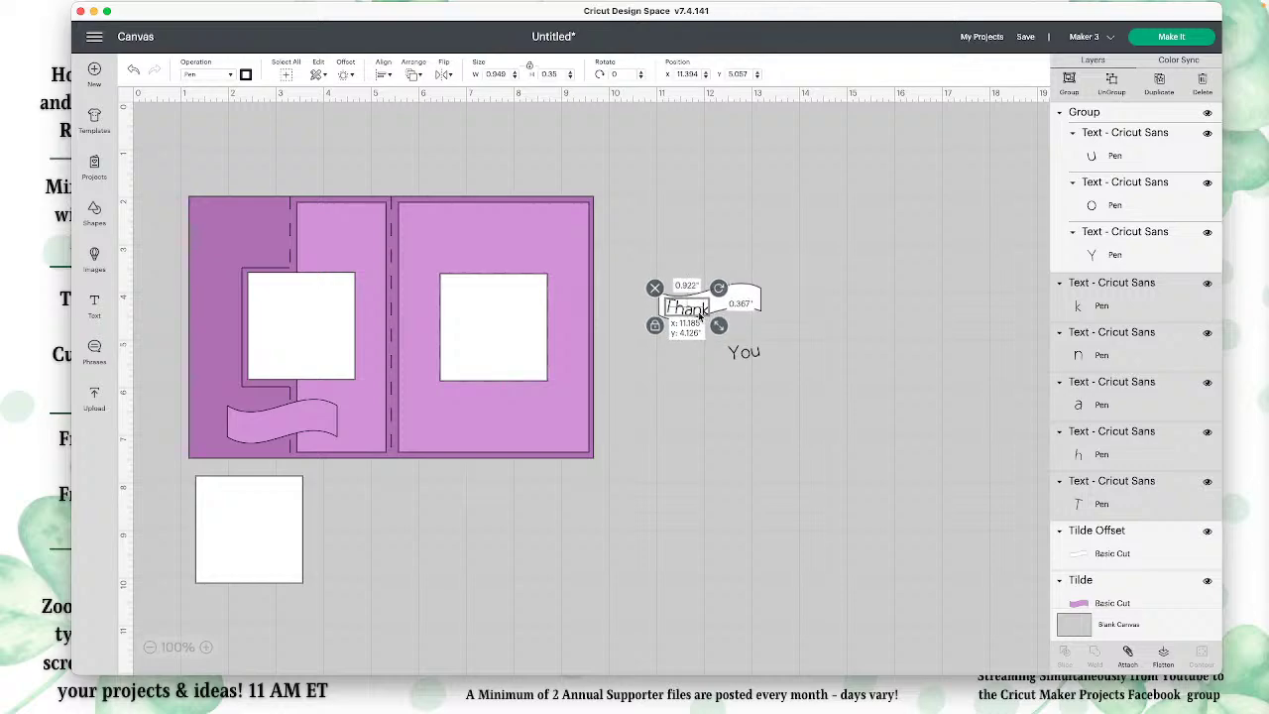
left_click(771, 328)
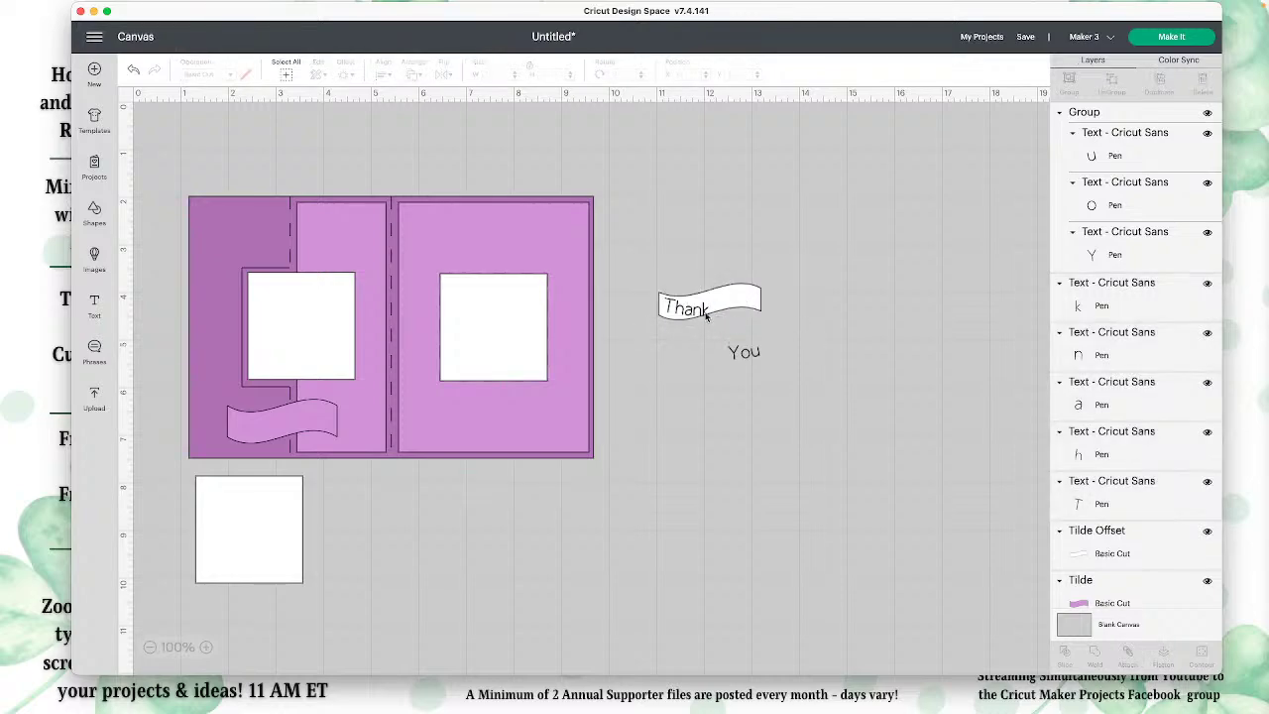
mouse_move(707, 315)
left_mouse_down()
mouse_move(678, 310)
mouse_move(700, 312)
left_mouse_up()
left_click(782, 323)
left_click(710, 324)
left_click(702, 320)
left_click(796, 335)
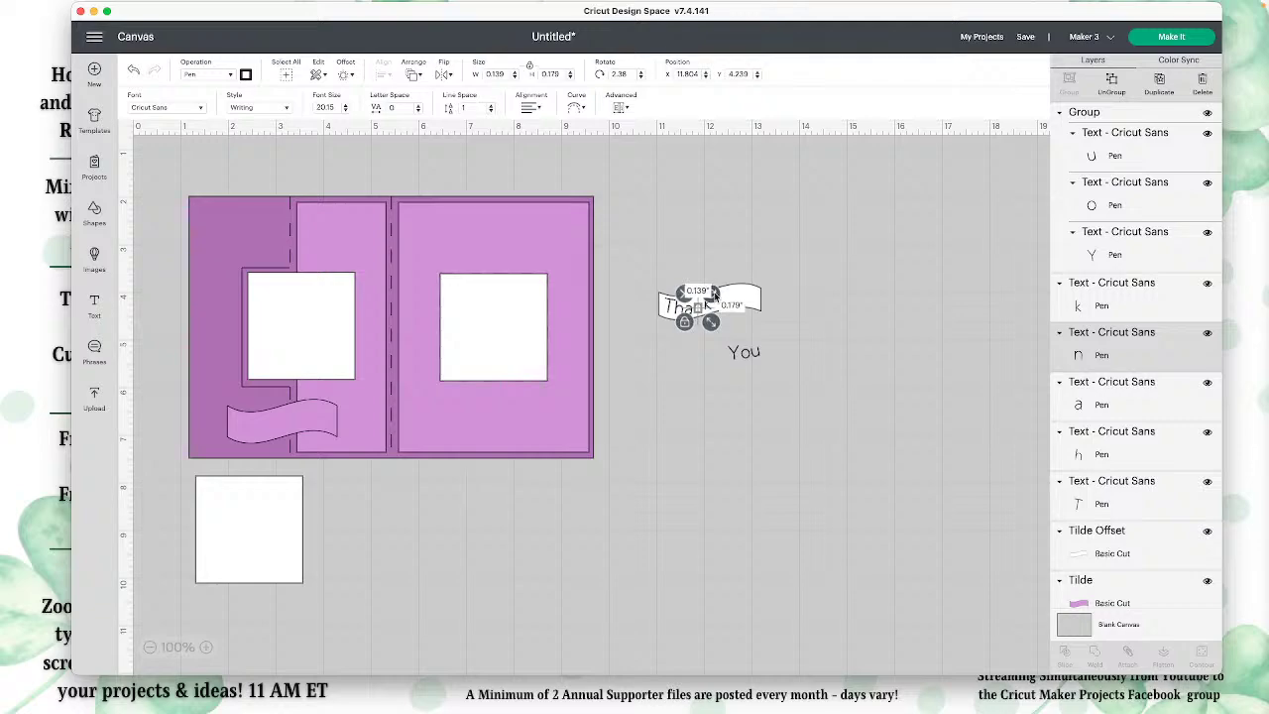
left_click(777, 338)
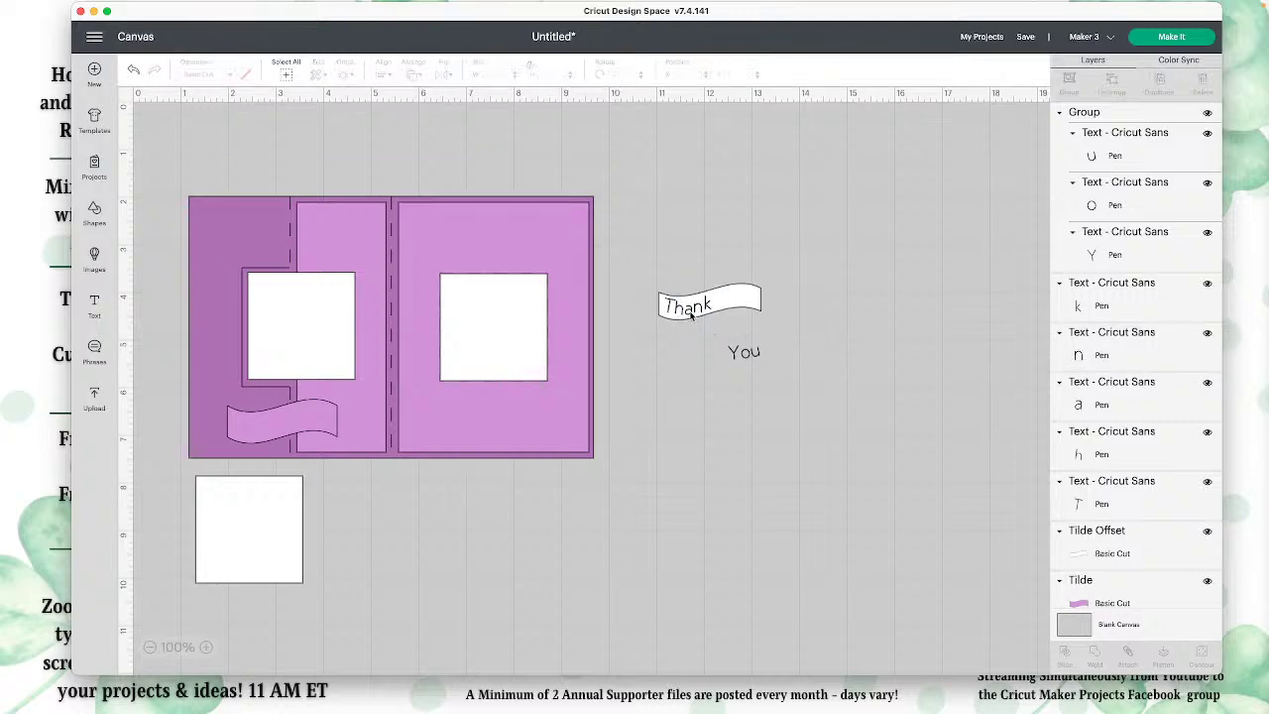
Adjust the letter a of "Thank" to follow the white banner's wave.
left_click(692, 315)
left_click(781, 335)
left_click(691, 315)
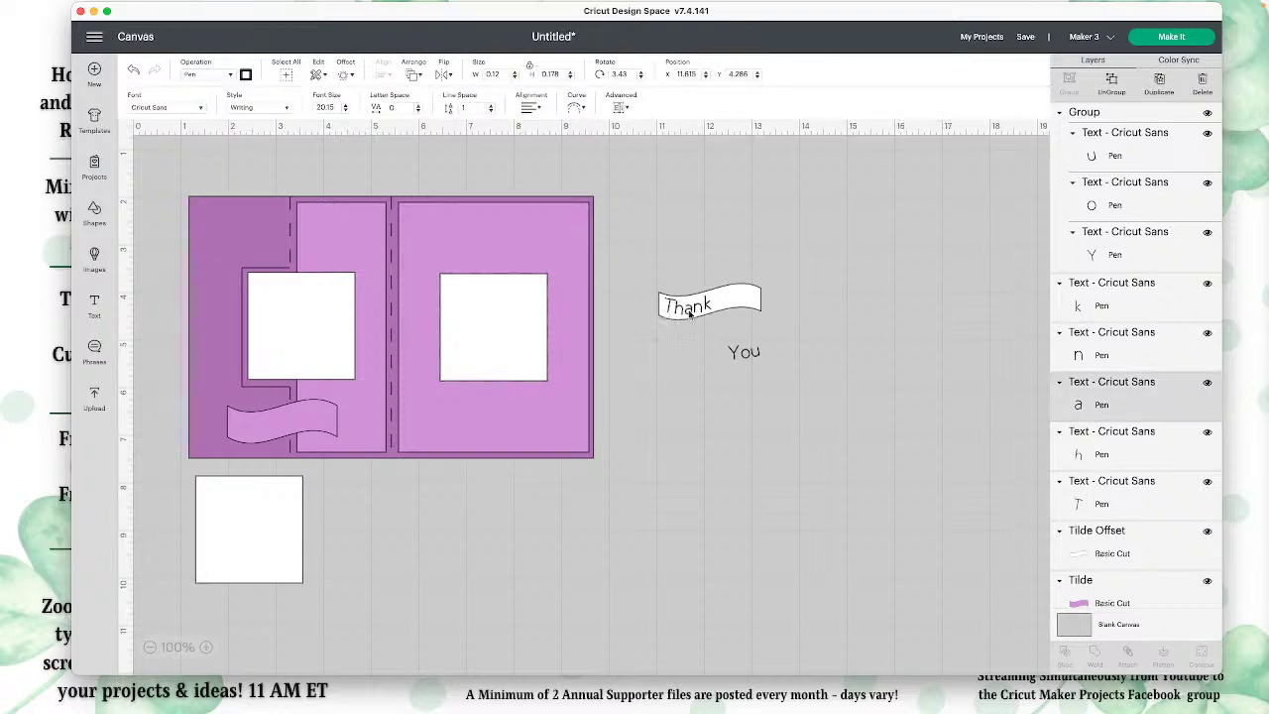
left_click(819, 343)
Fine-tune the position and rotation of the letters k and n in "Thank" on the white banner.
left_click(702, 311)
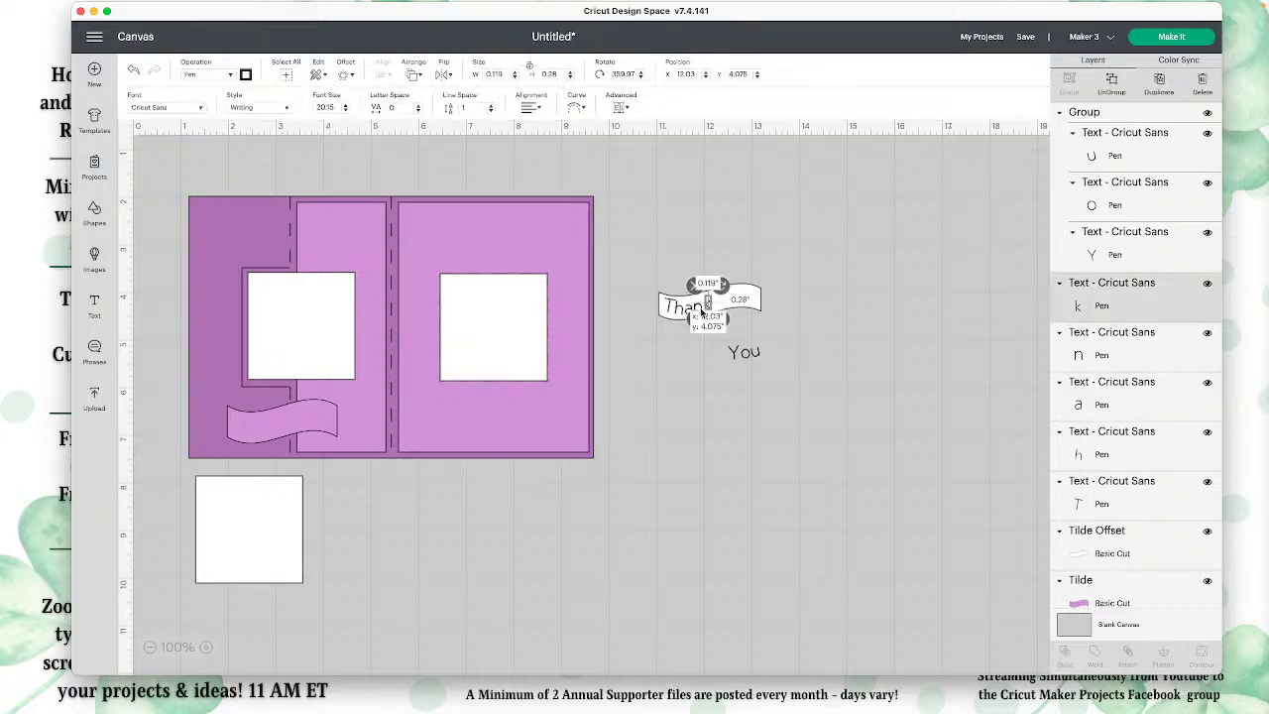
left_click(732, 318)
left_click(712, 310)
left_click(714, 319)
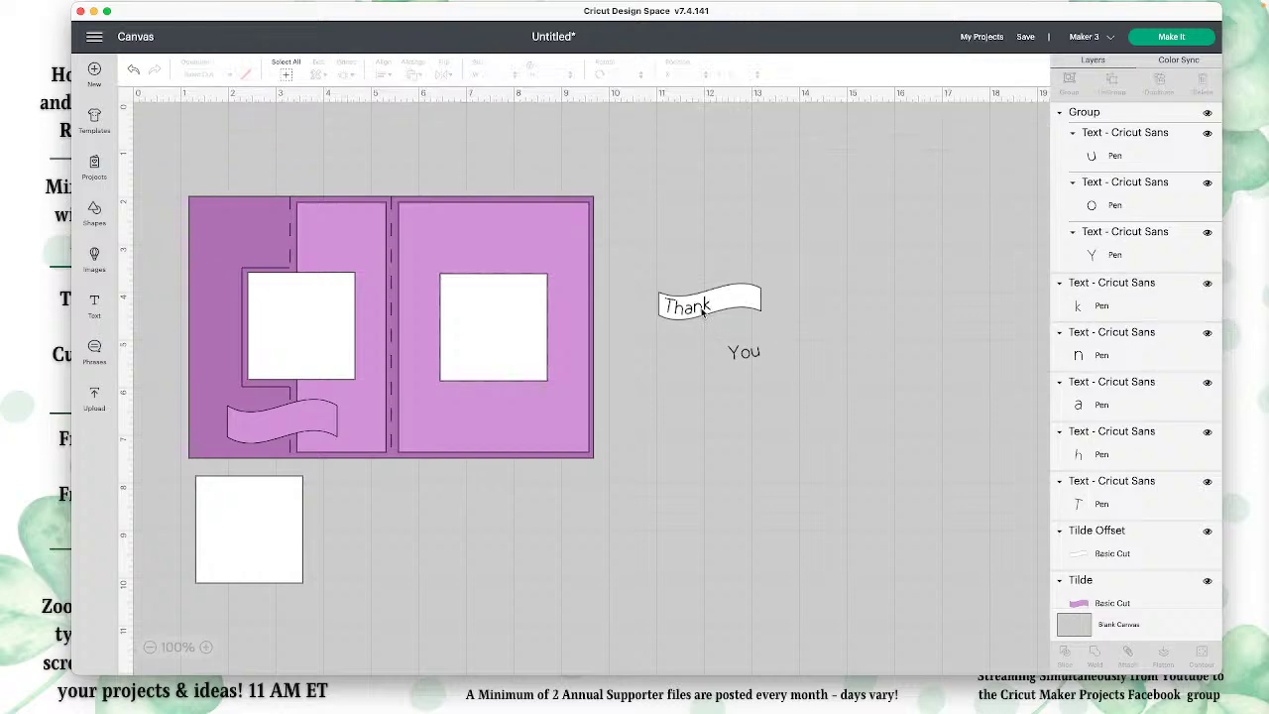
left_click(701, 312)
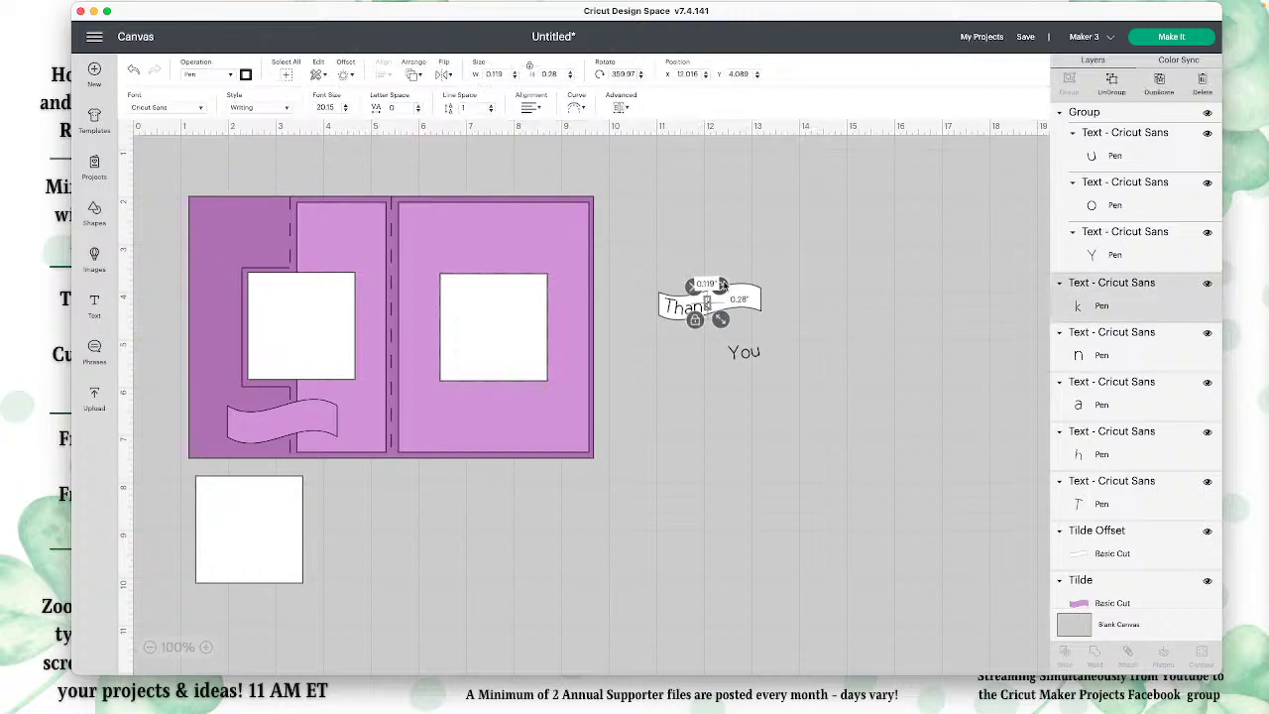
left_click(799, 351)
left_click(698, 308)
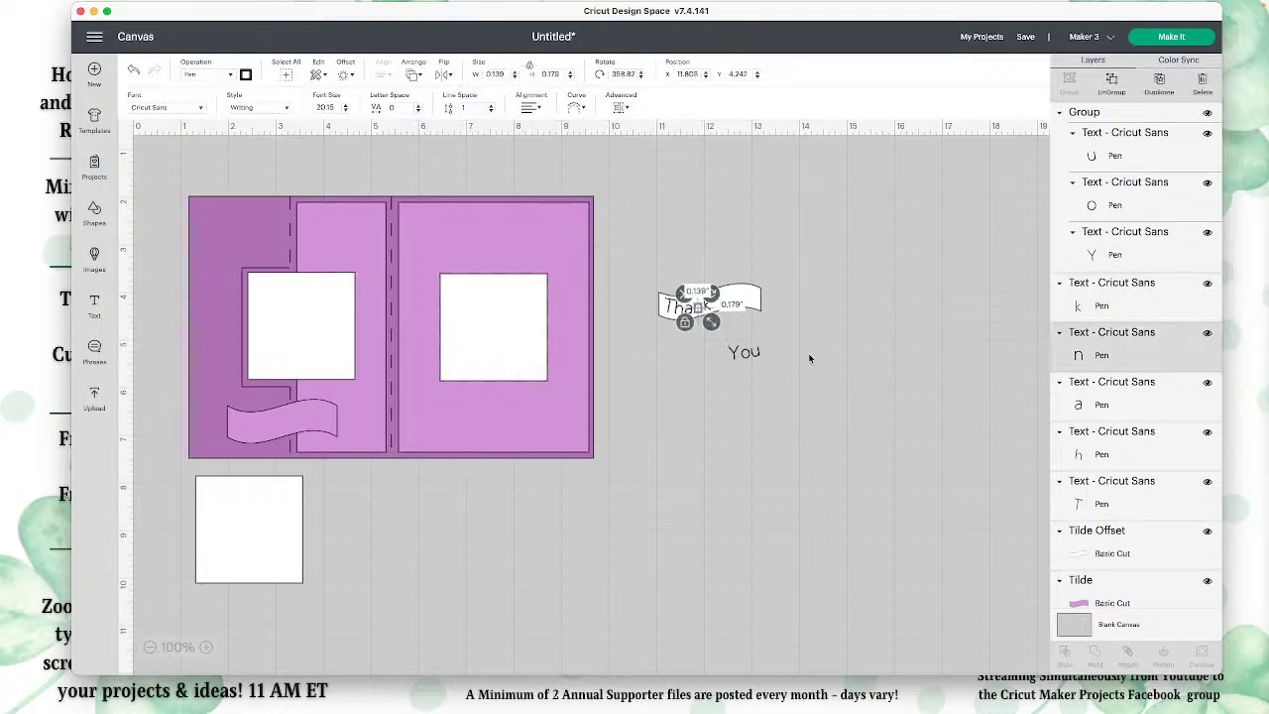
left_click(811, 354)
Place the grouped word "You" on the right half of the white banner, at about X 12.295 and Y 3.953.
left_click_drag(745, 353, 742, 303)
left_click(830, 317)
left_click(742, 303)
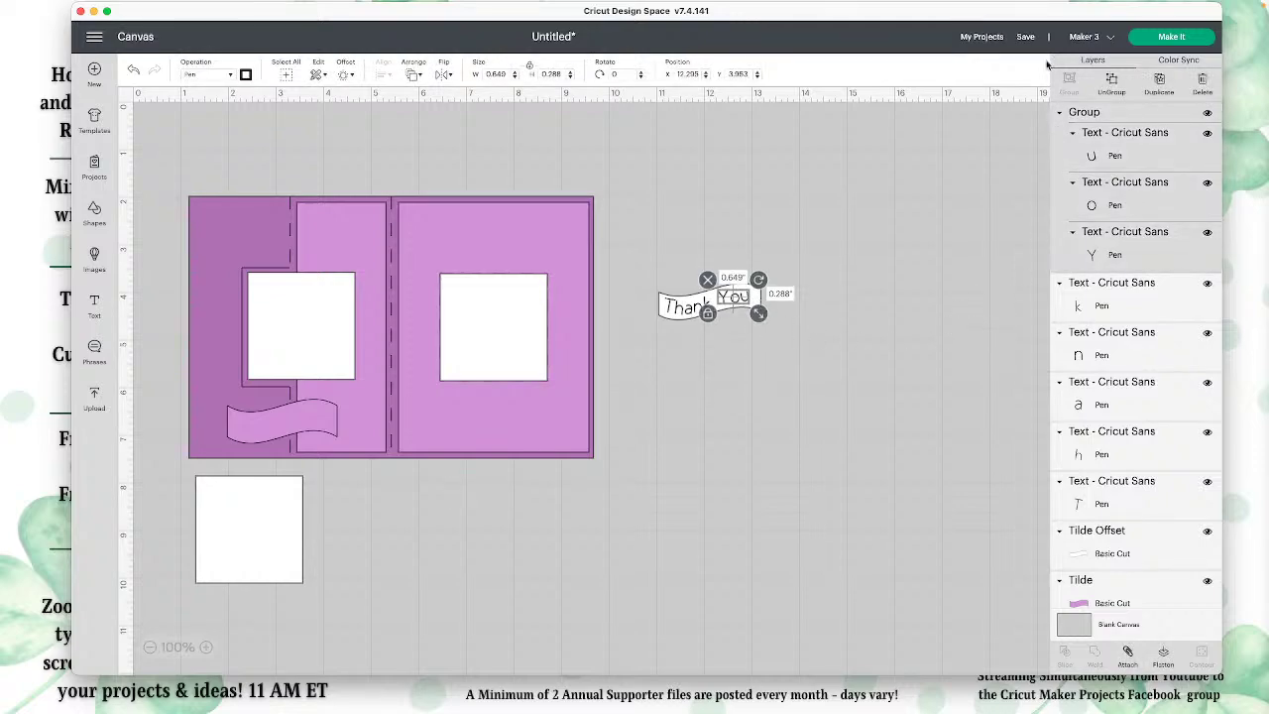
Ungroup the word "You" and shift its Y slightly to the right on the white banner.
left_click(1111, 83)
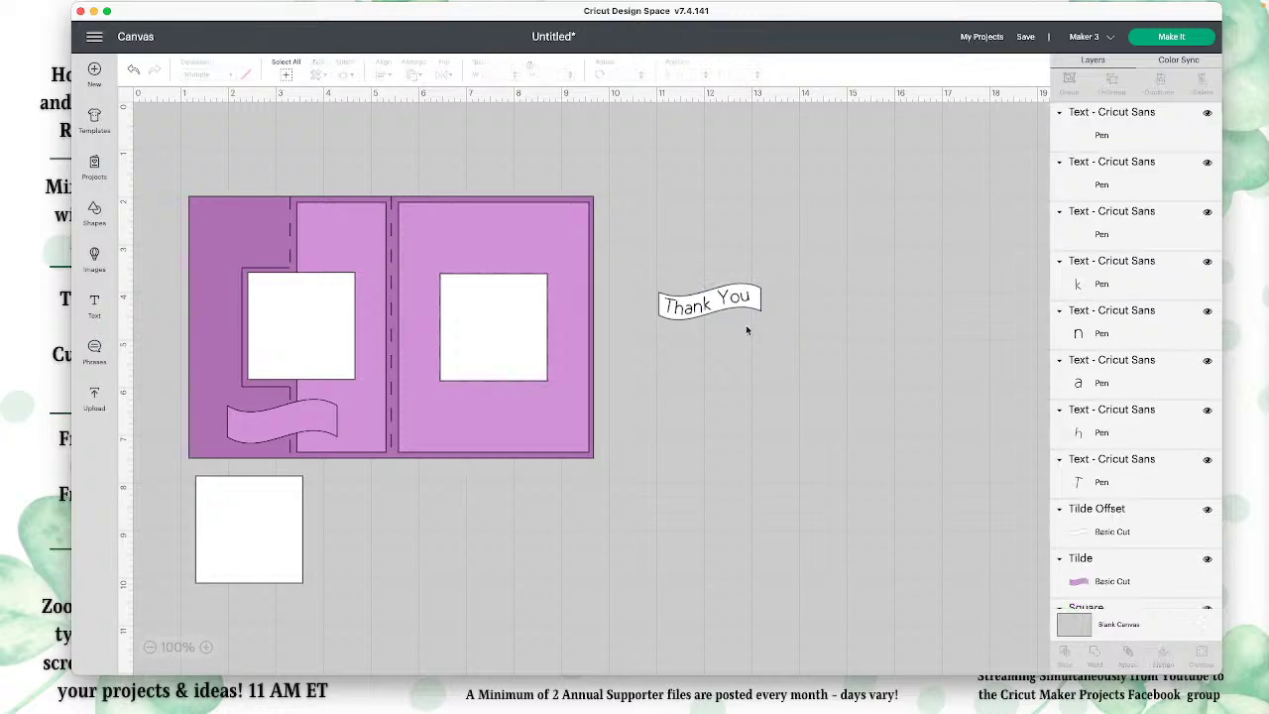
left_click(727, 302)
left_click_drag(725, 303, 726, 301)
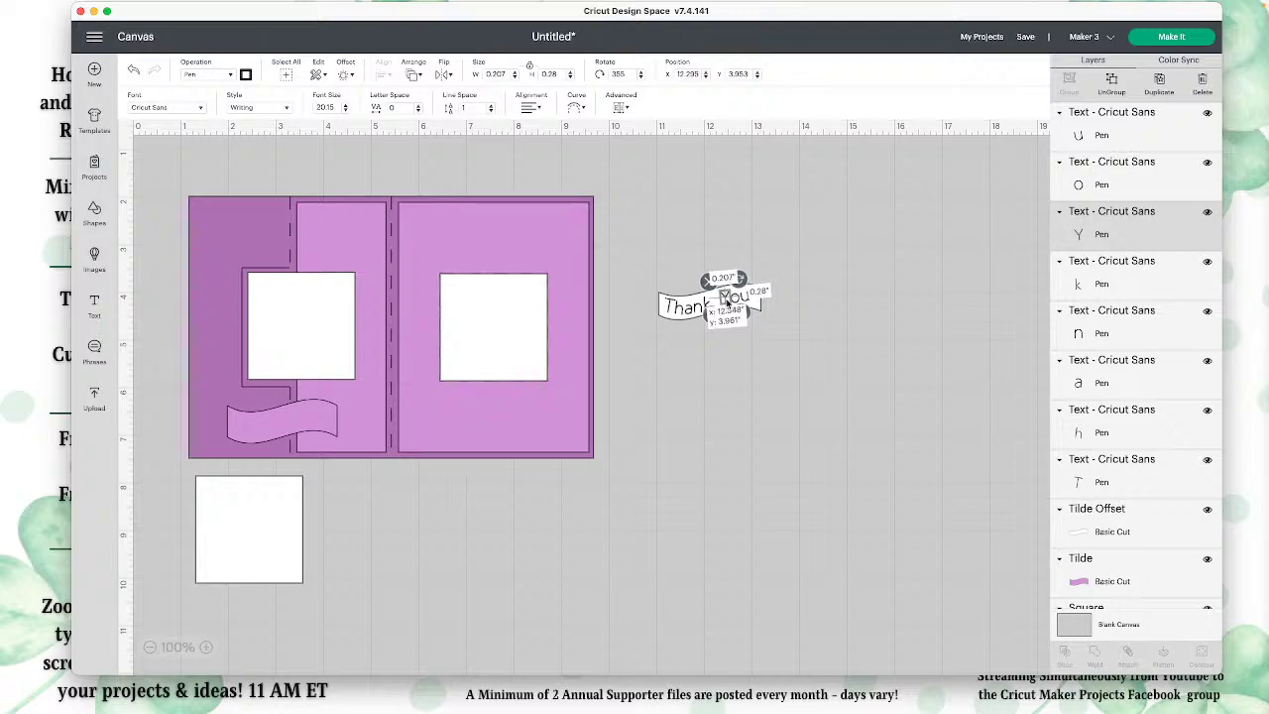
left_click(819, 309)
Adjust the rotation and position of the letter u in "You" to follow the white banner's wave.
left_click(743, 300)
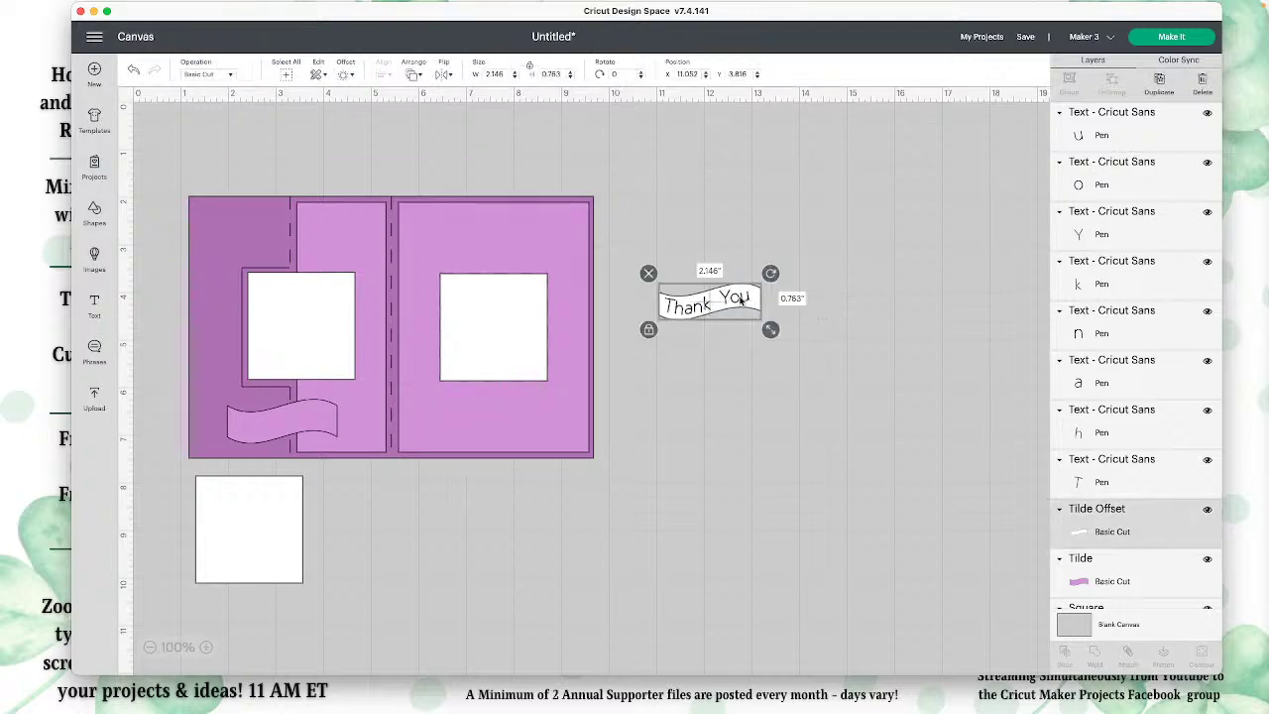
left_click(772, 304)
left_click(748, 302)
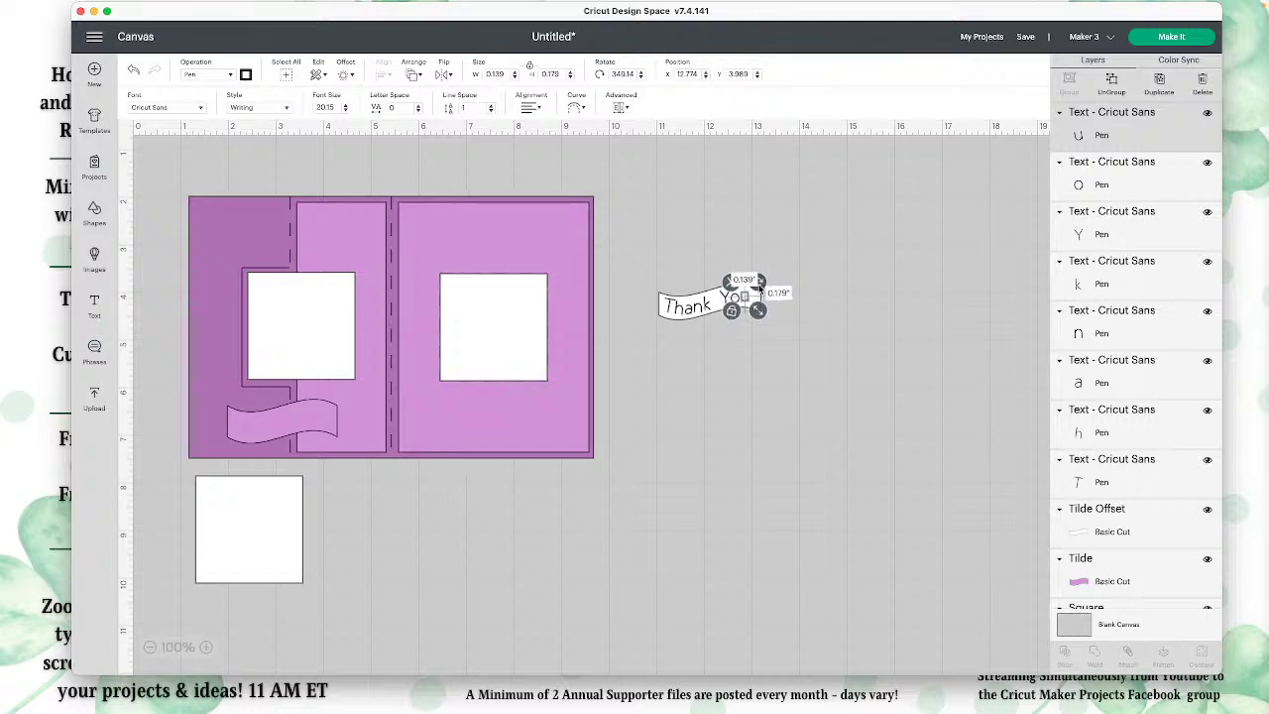
left_click(768, 287)
left_click(753, 304)
left_click(833, 311)
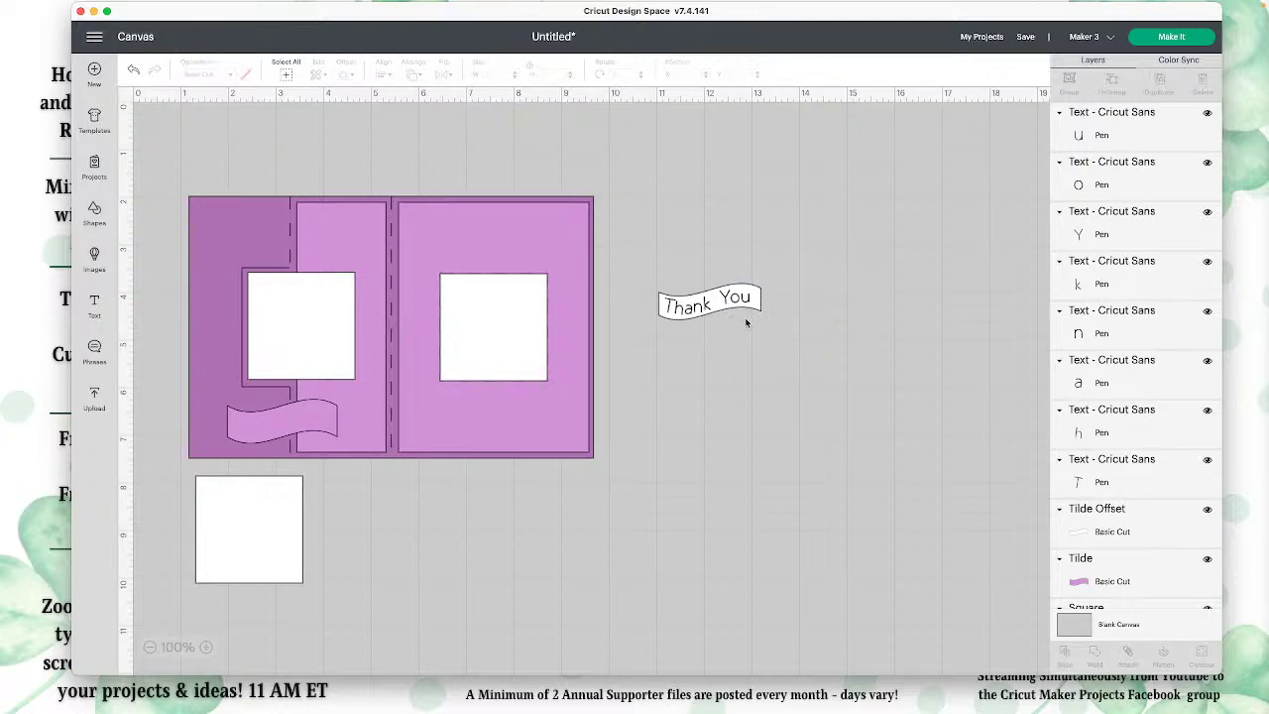
Attach the letters of "You" together with the white banner moved aside, and realign the word and banner beside "Thank".
left_click_drag(756, 311, 771, 395)
left_click(770, 294)
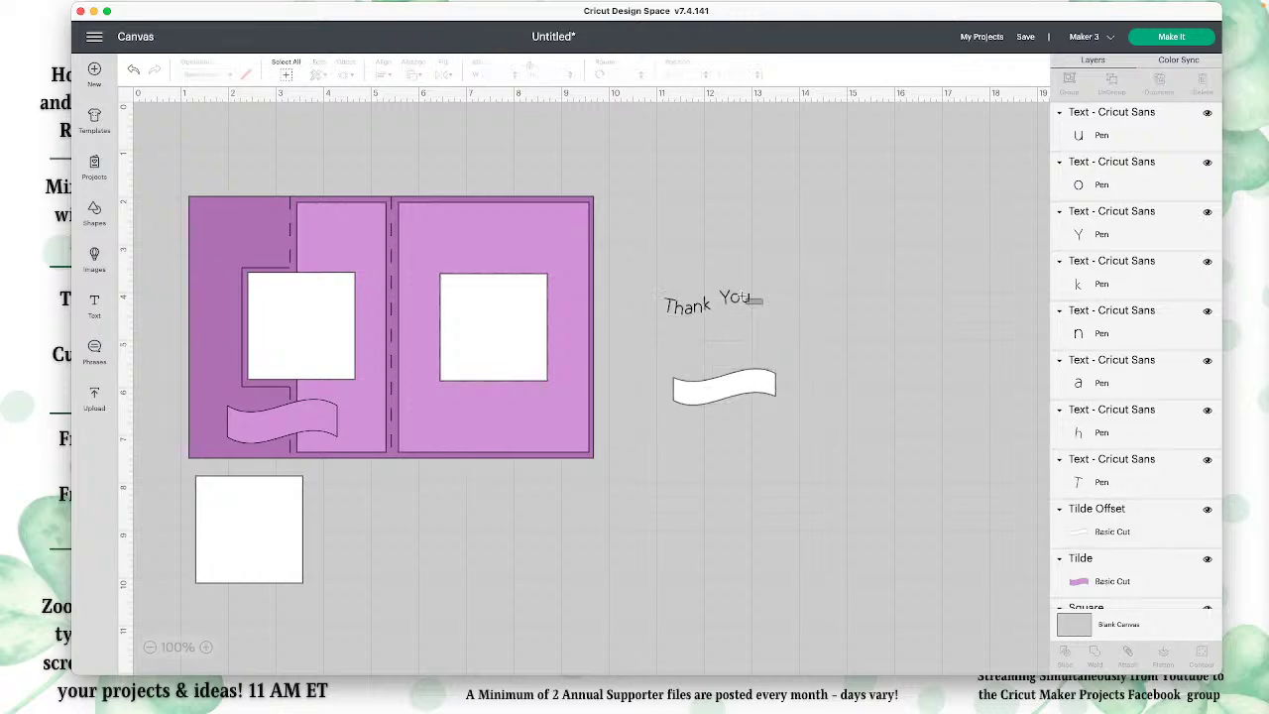
left_click(717, 288)
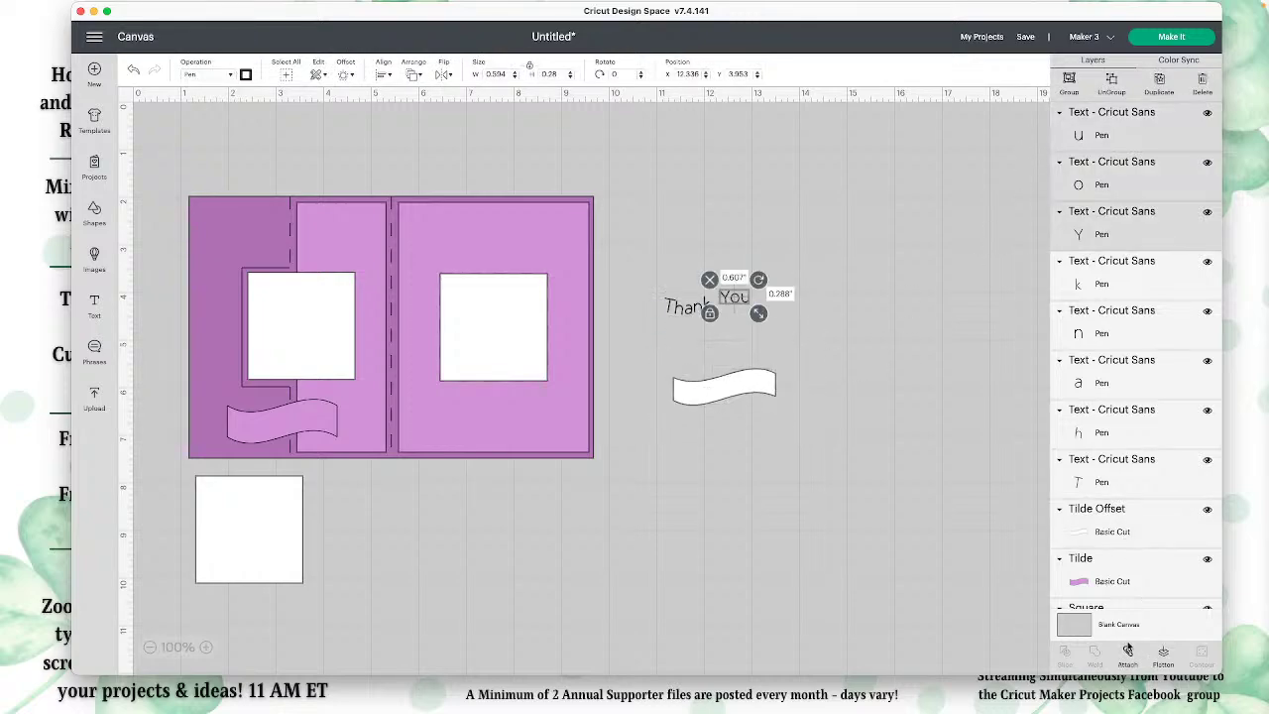
left_click(1127, 656)
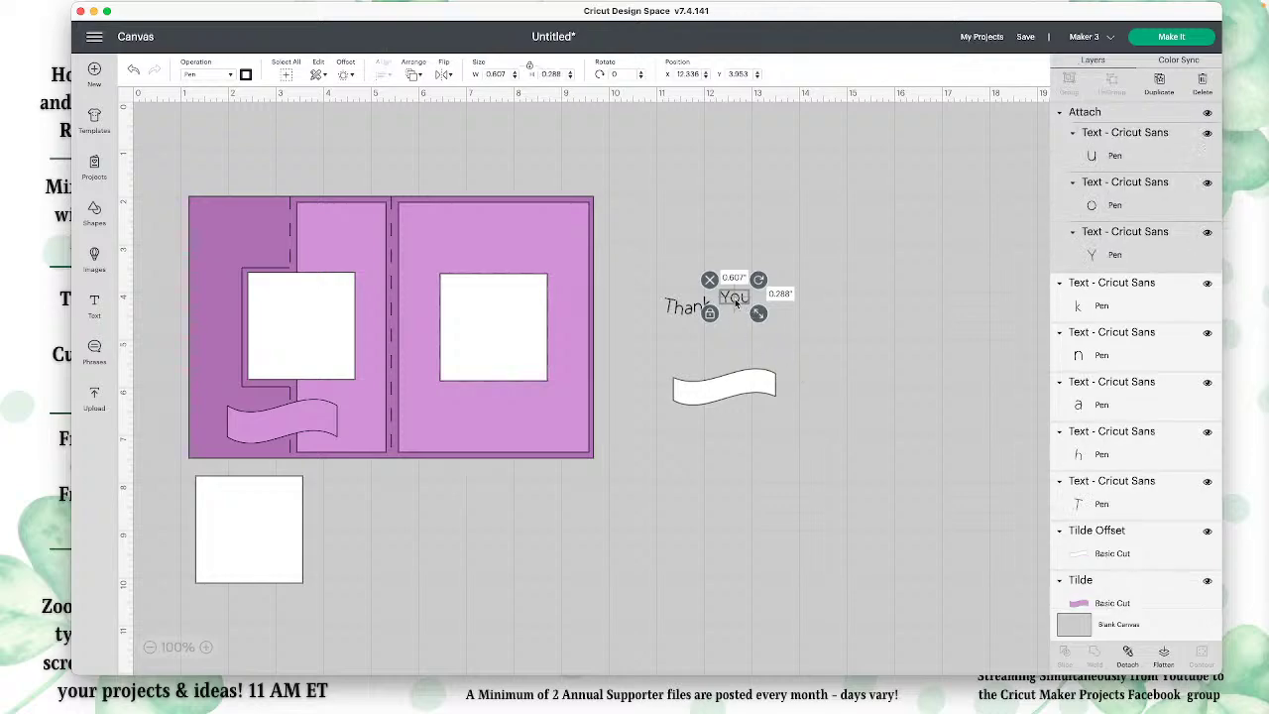
left_click_drag(733, 300, 733, 300)
left_click_drag(748, 387, 731, 304)
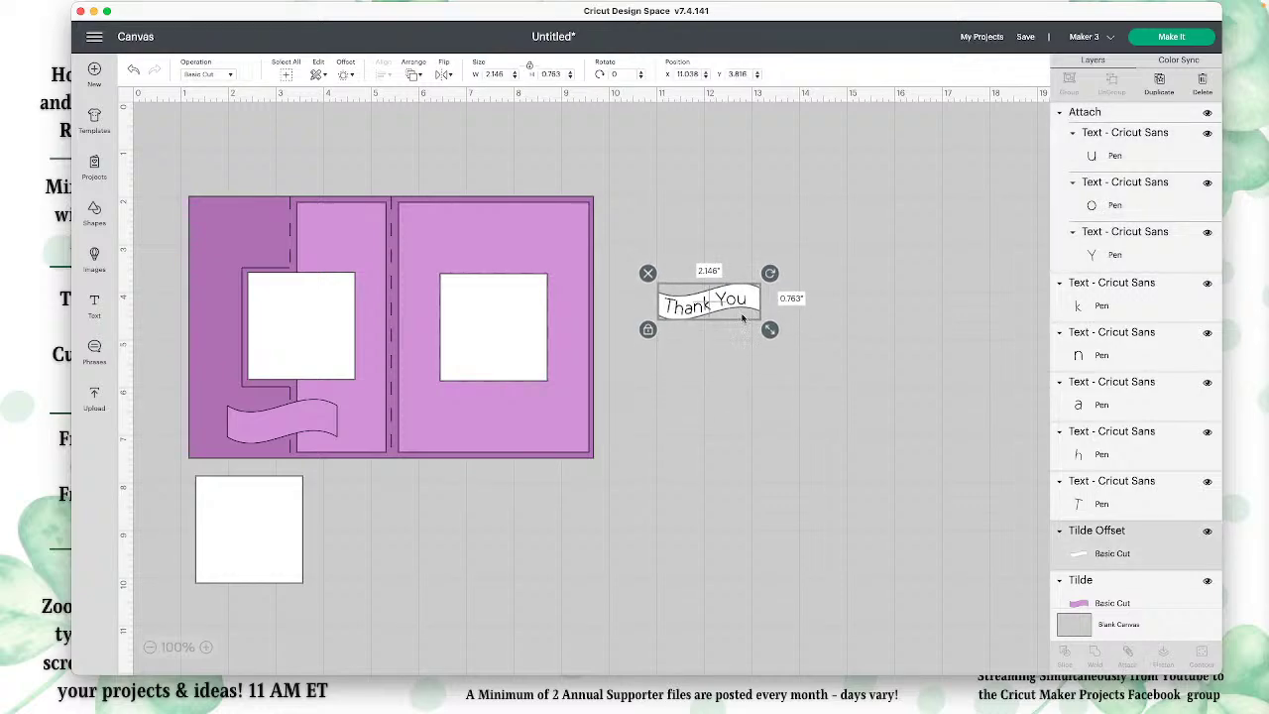
Attach the letters of "Thank" together with the banner moved aside, and tilt the word slightly on the repositioned white banner.
left_click(726, 332)
left_click(707, 309)
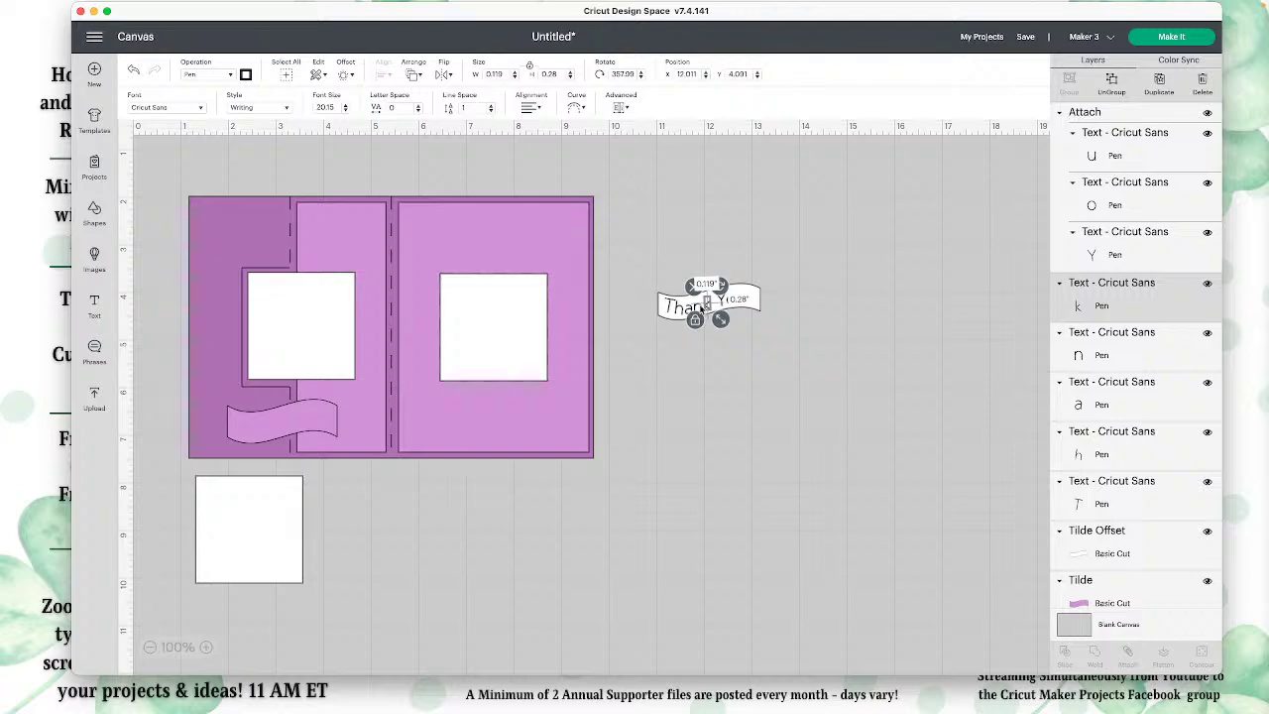
left_click_drag(758, 311, 770, 399)
left_click_drag(657, 277, 711, 323)
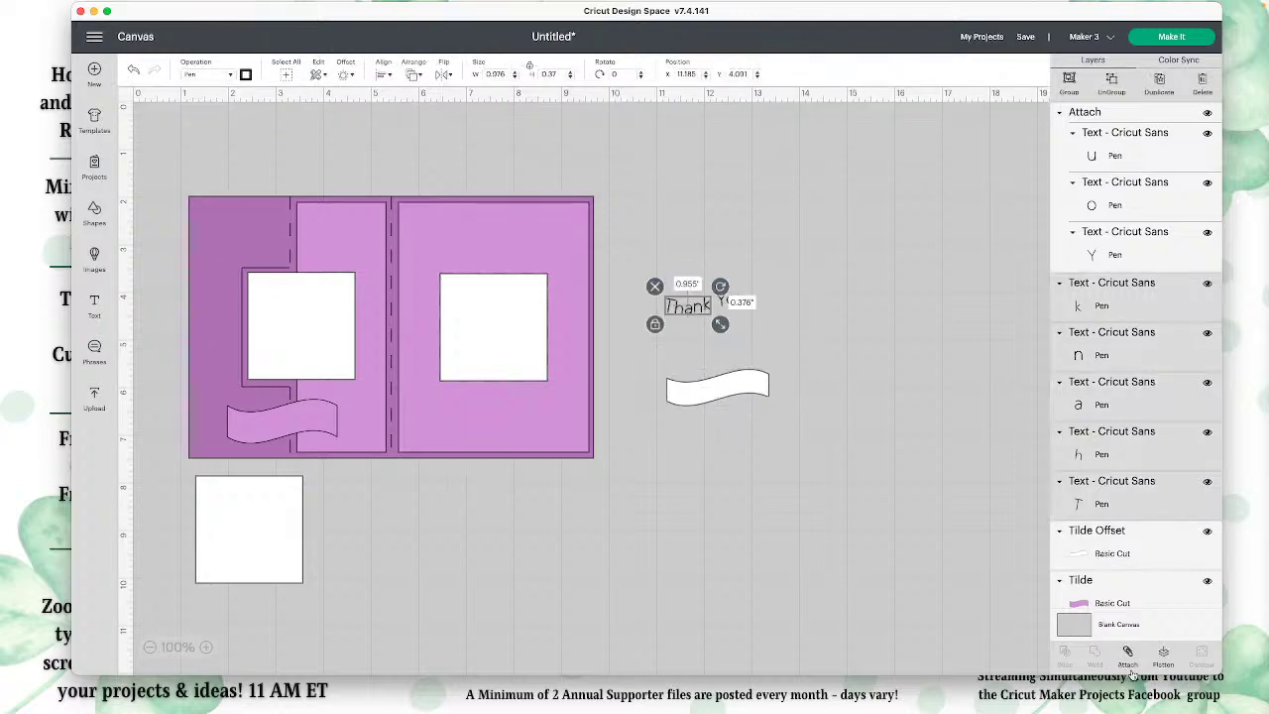
left_click_drag(725, 392, 691, 309)
left_click(707, 308)
left_click(770, 363)
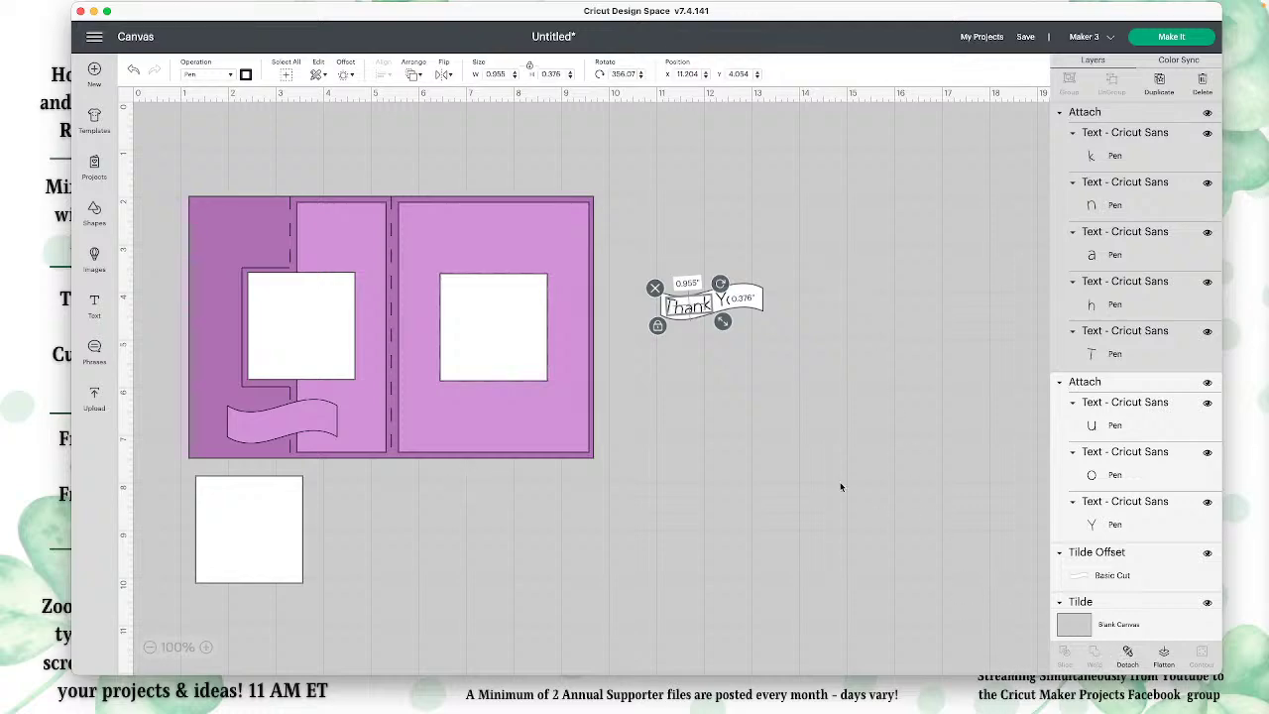
Try to nudge the attached word "Thank" slightly down and left on the white banner.
left_click(838, 483)
left_click_drag(712, 309, 710, 312)
left_click(850, 365)
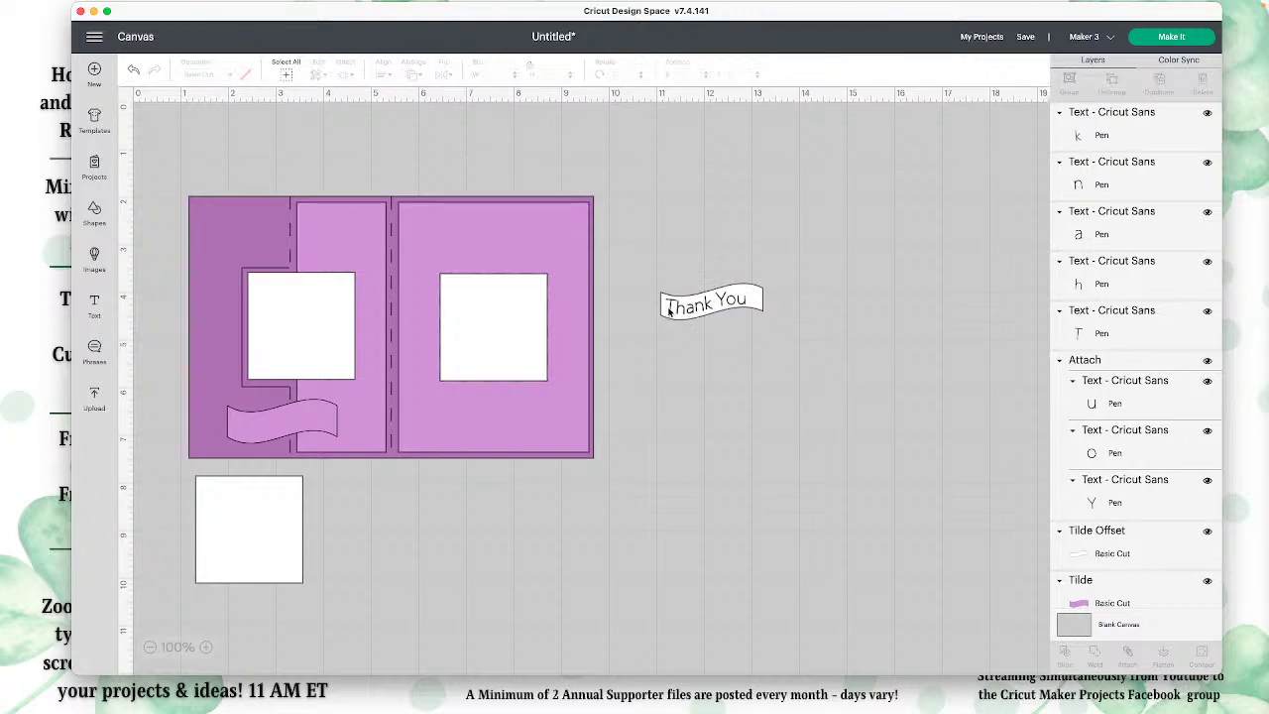
Attach the loose letters of "Thank" with the white banner moved down out of the way, and put the banner back behind both words.
left_click(669, 311)
left_click(758, 320)
left_click_drag(759, 320, 767, 403)
left_click_drag(648, 284, 715, 323)
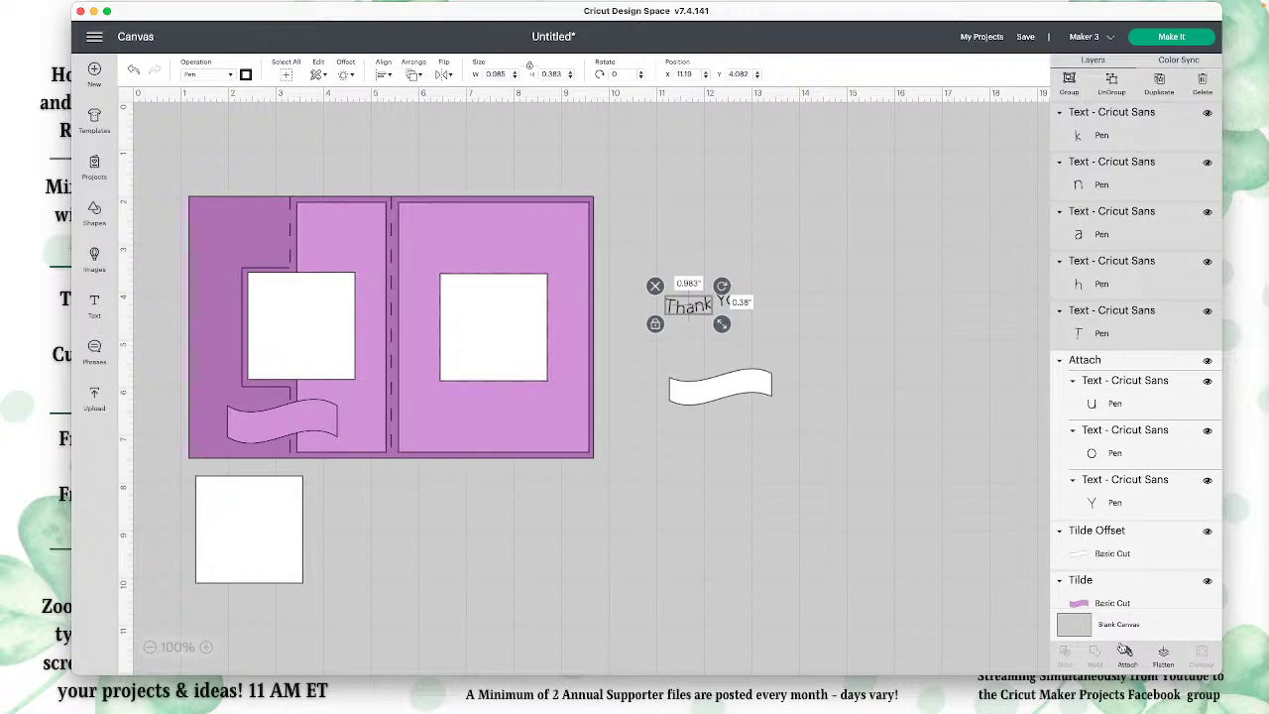
left_click(1128, 659)
left_click_drag(735, 377, 737, 300)
left_click(737, 300)
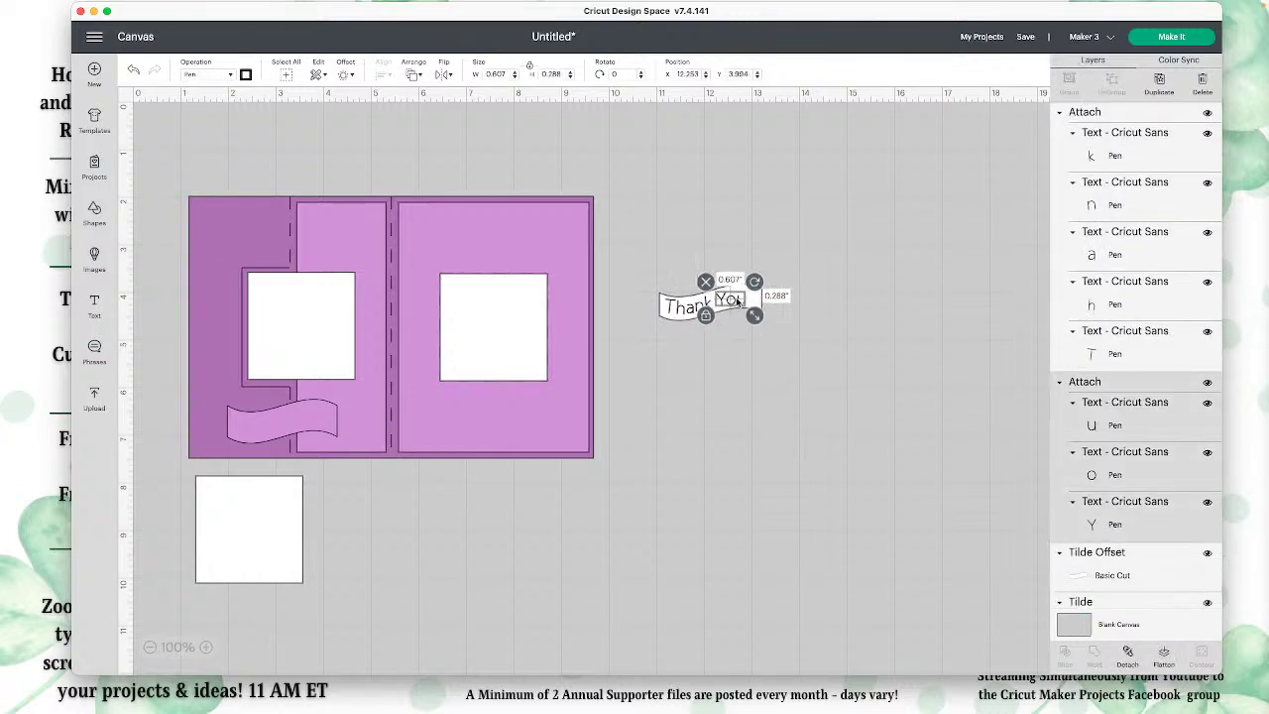
Nudge "Thank" slightly closer to "You" and tilt it slightly counterclockwise to follow the white banner's curve.
left_click(781, 360)
left_click_drag(715, 307, 684, 310)
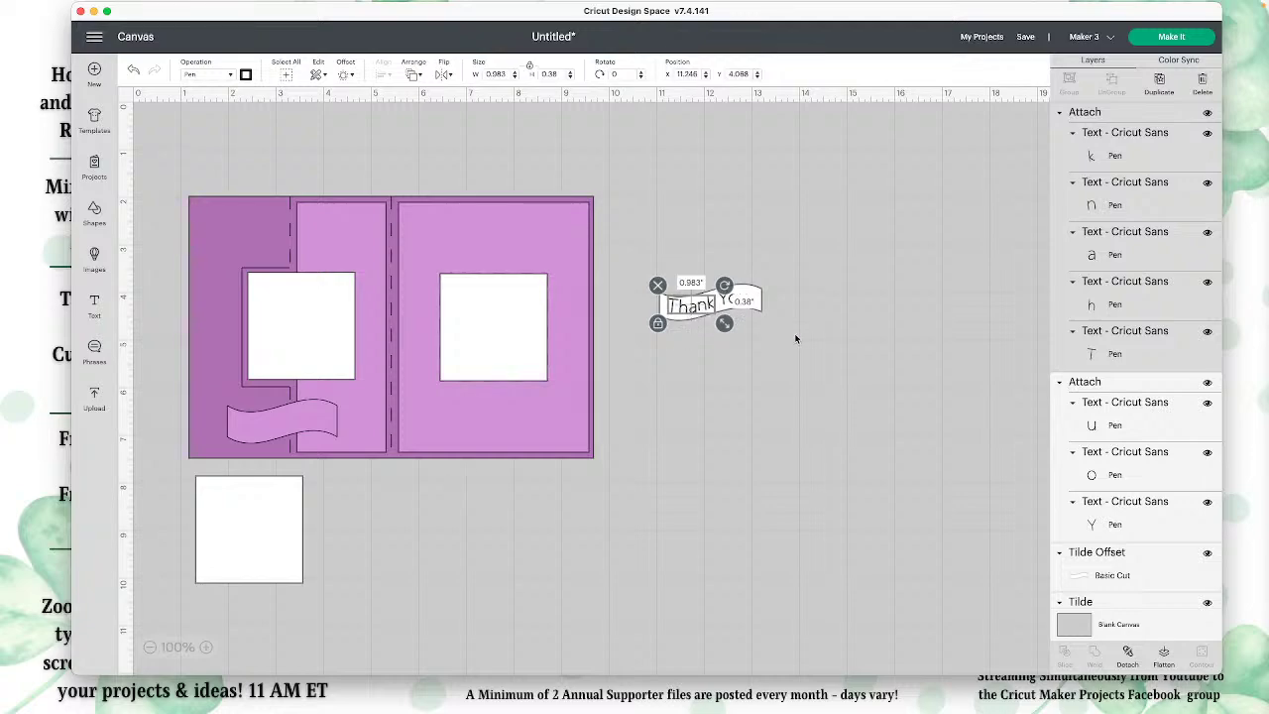
left_click(793, 327)
left_click(694, 308)
left_click(803, 337)
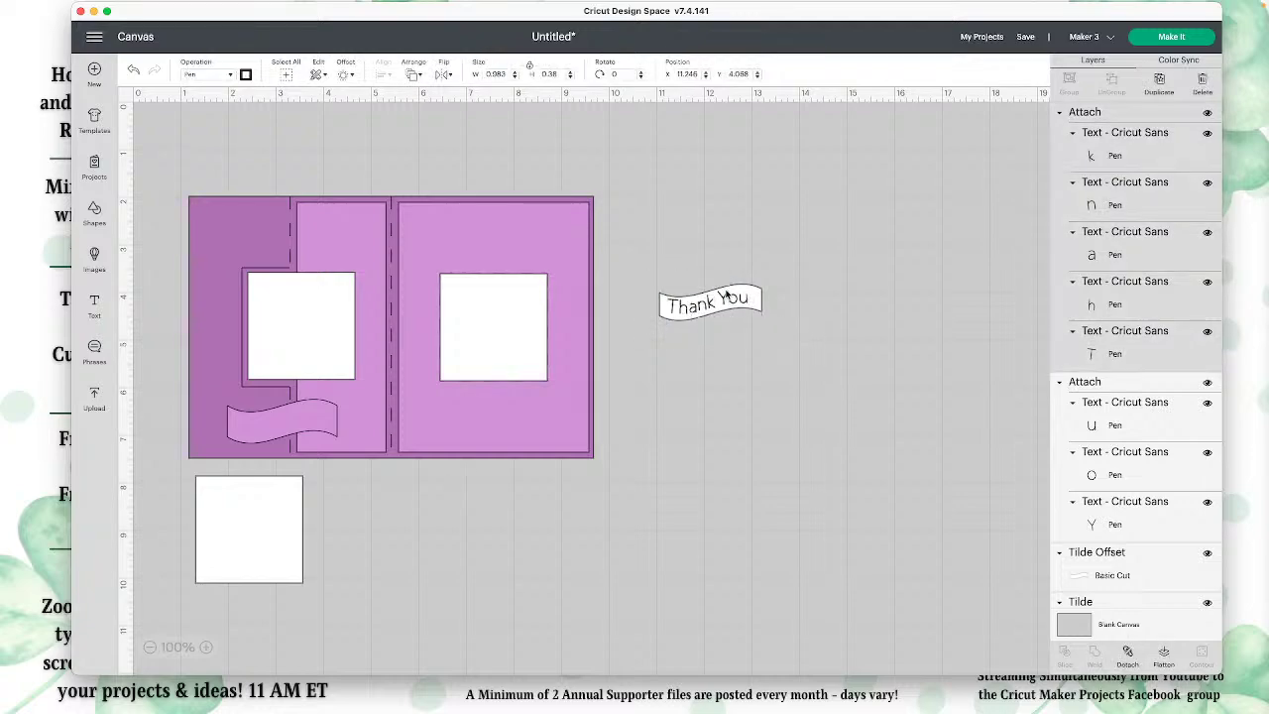
left_click(699, 312)
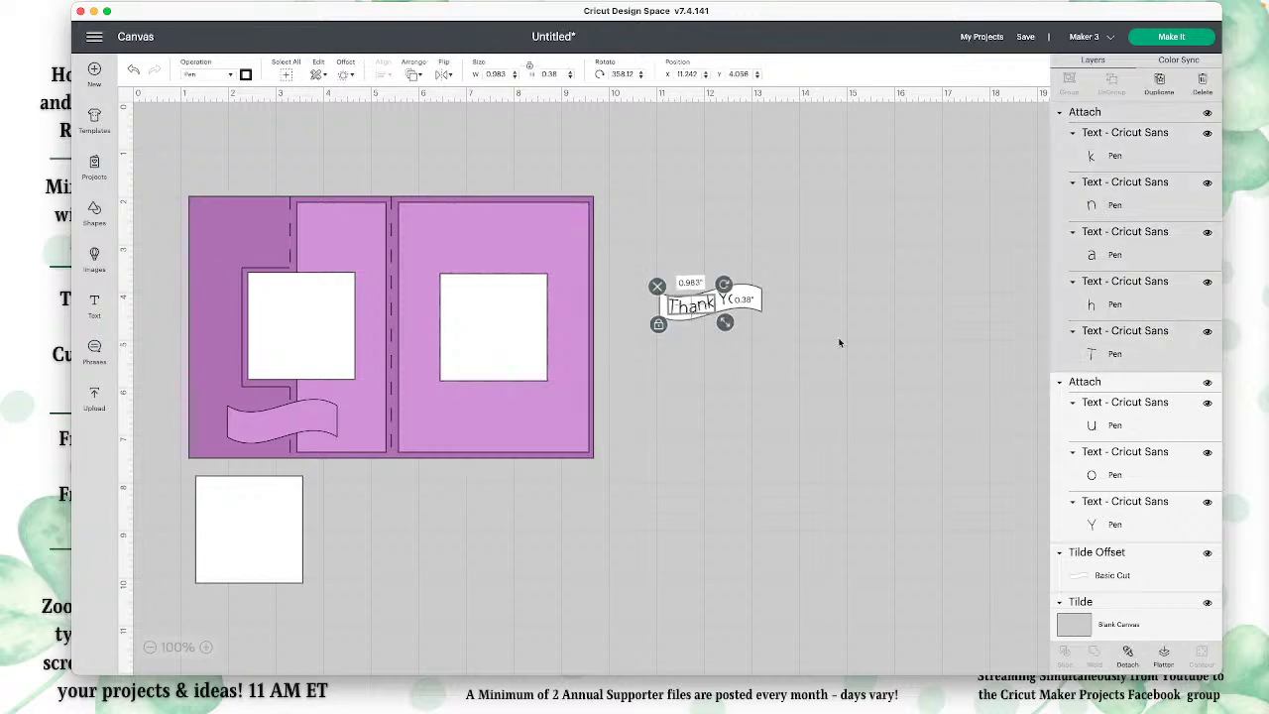
left_click(840, 343)
Move the white banner below the text and attach the words "Thank" and "You" to each other.
left_click(761, 310)
left_click_drag(762, 310, 771, 388)
left_click_drag(648, 285, 788, 319)
left_click(1127, 655)
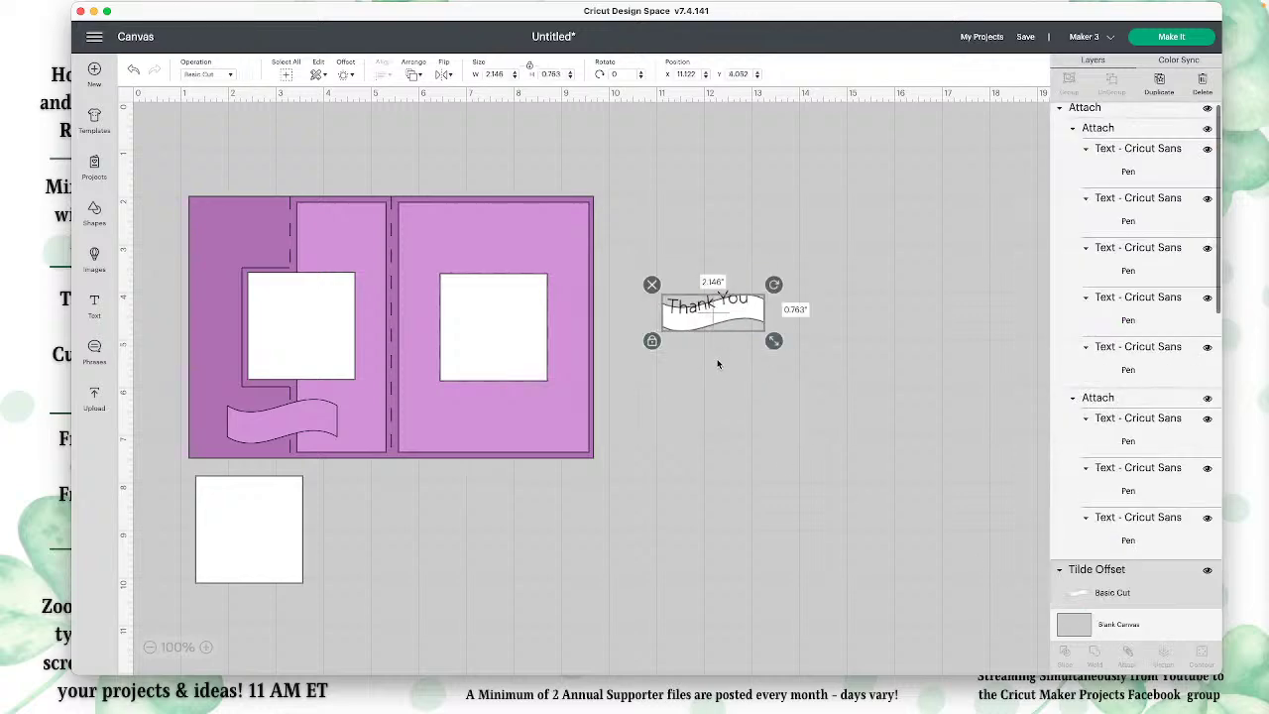
Center the attached "Thank You" text and the white banner on each other, and attach them together.
left_click_drag(668, 247, 735, 347)
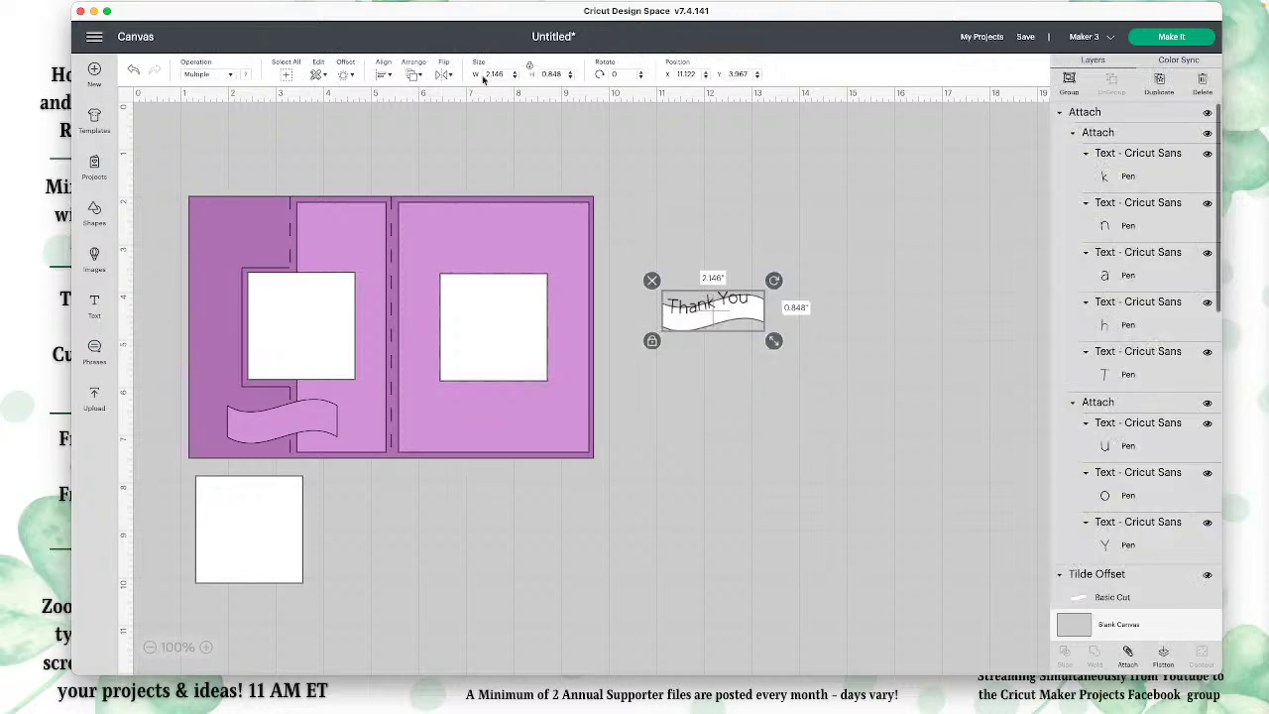
left_click(385, 74)
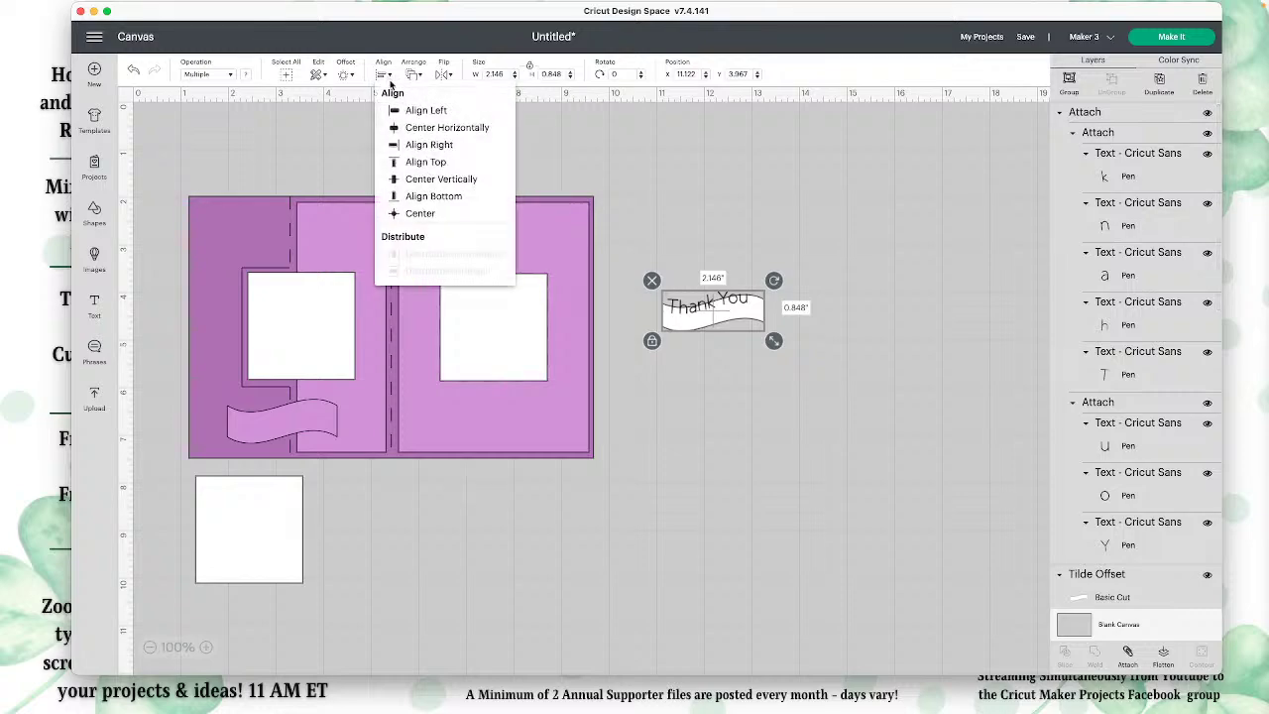
left_click(439, 214)
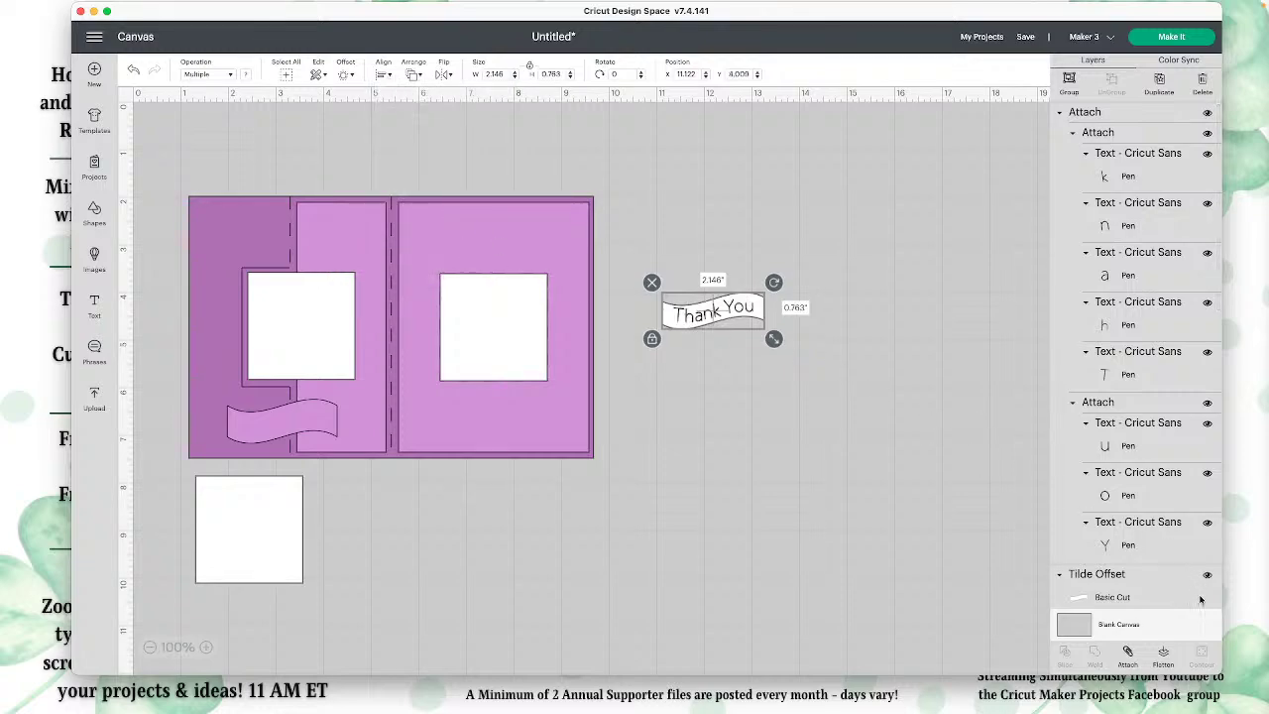
left_click(1127, 654)
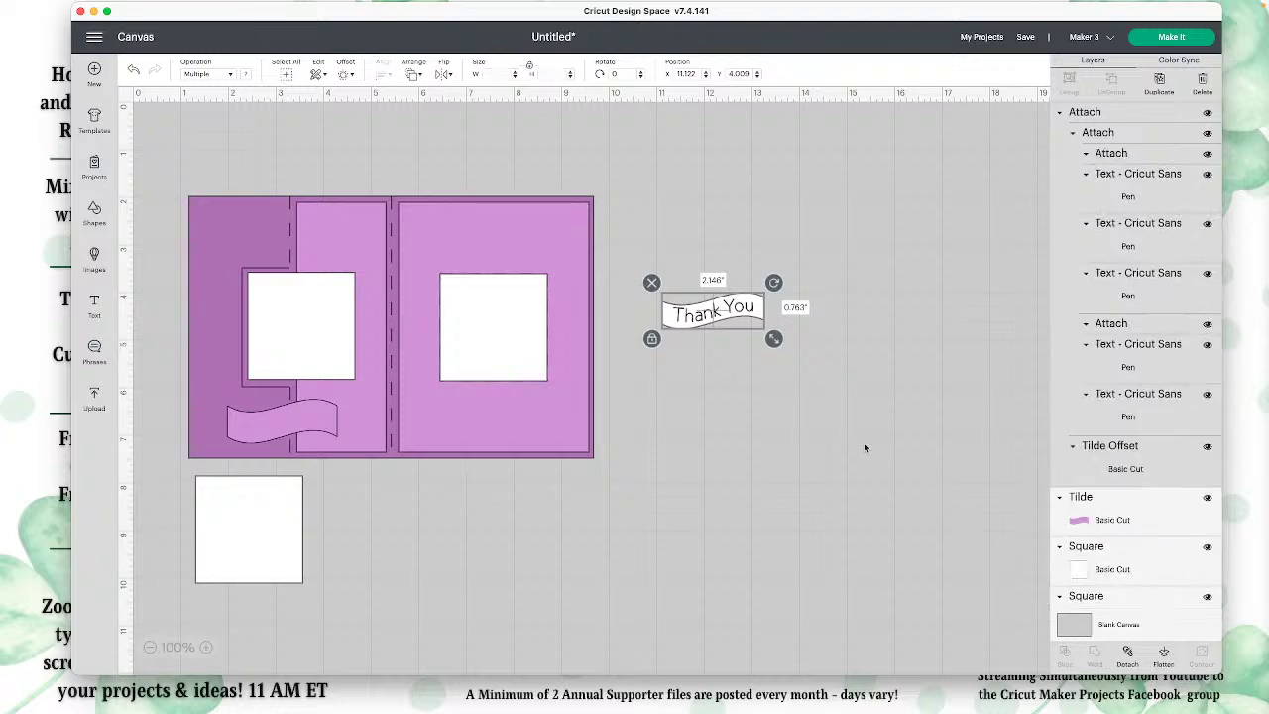
Place the white "Thank You" banner on the purple banner at the lower part of the card.
left_click(865, 447)
left_click_drag(718, 313, 307, 424)
left_click(634, 525)
scroll(772, 538, "down", 1)
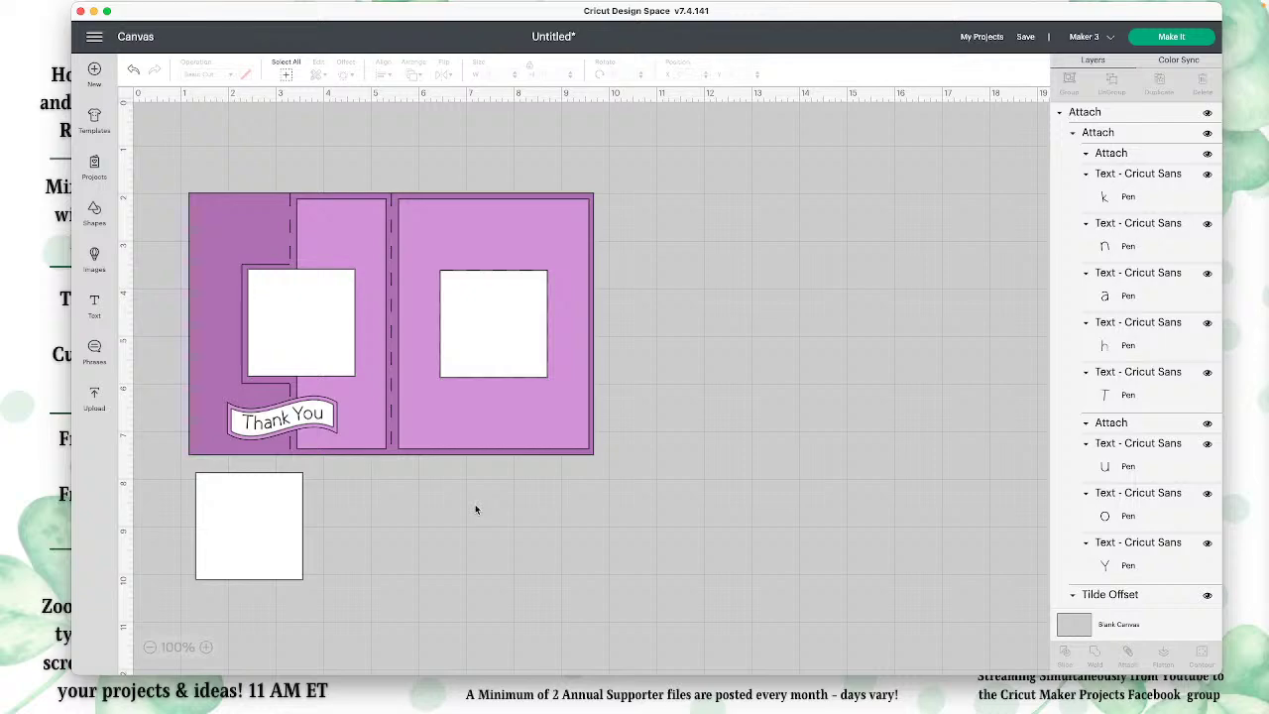
Detach the white banner from its text, and detach the words "Thank" and "You" from each other.
left_click(265, 422)
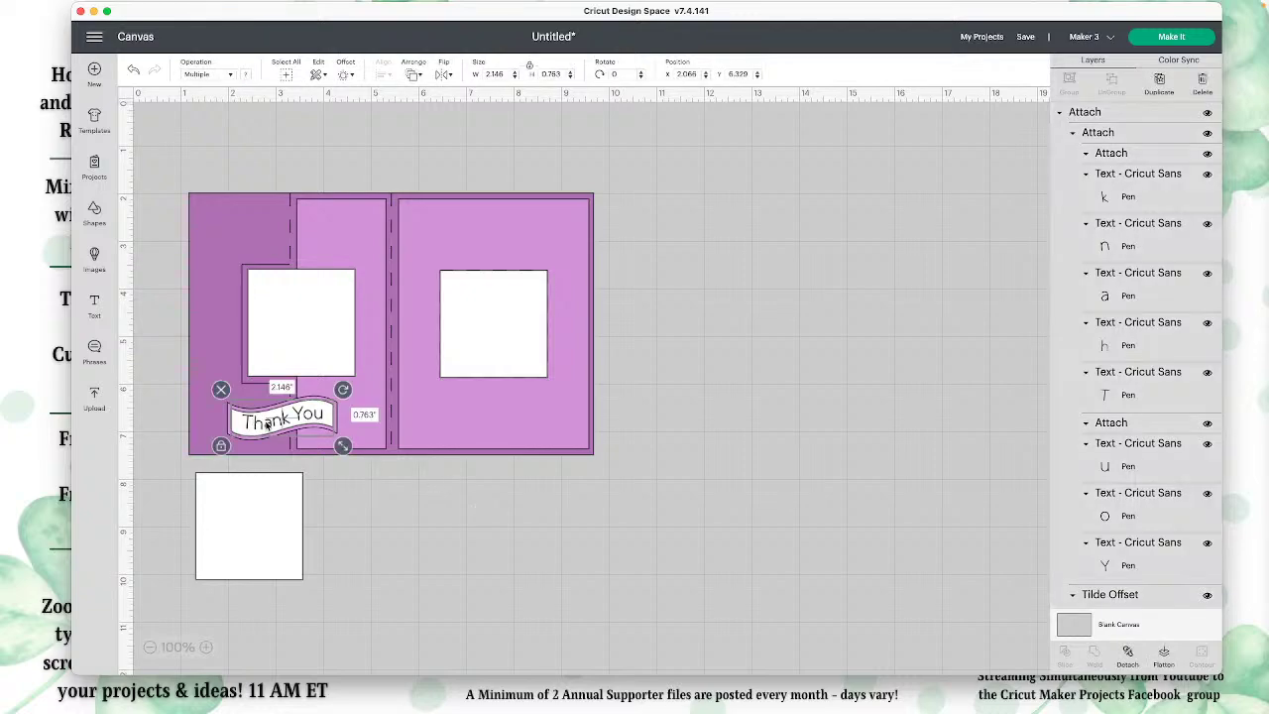
left_click(1127, 654)
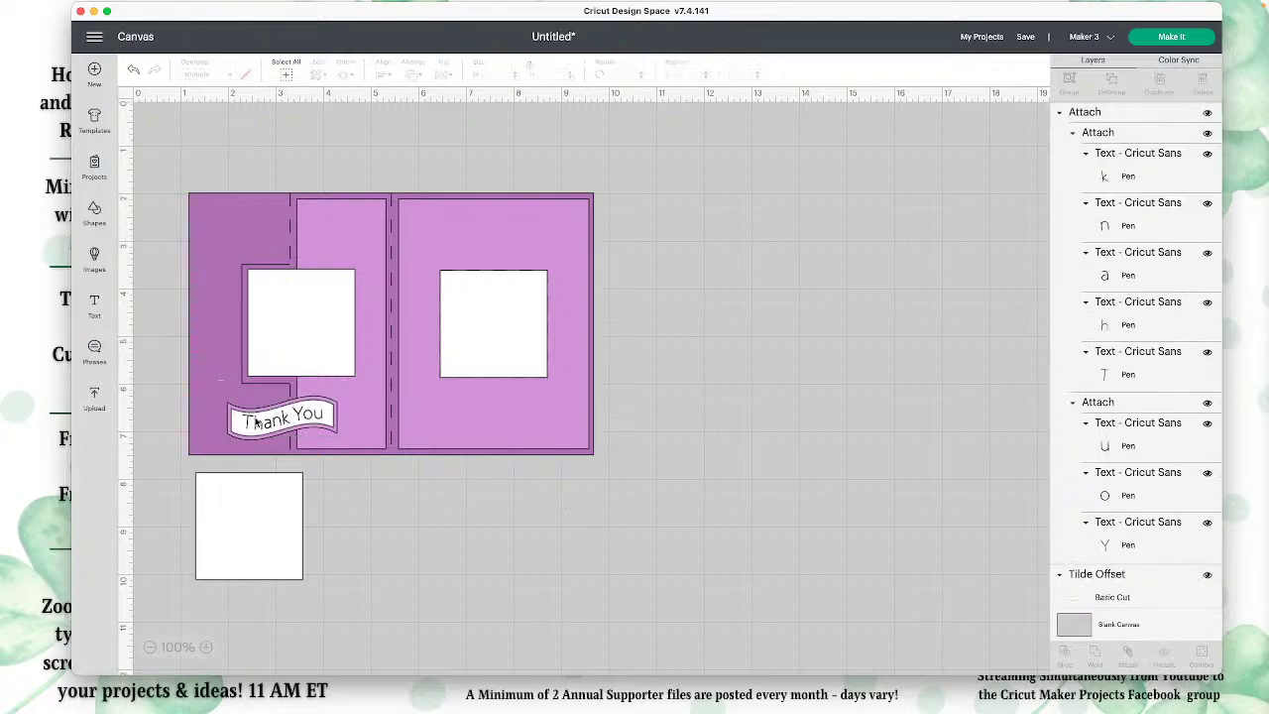
left_click(255, 422)
left_click(1127, 654)
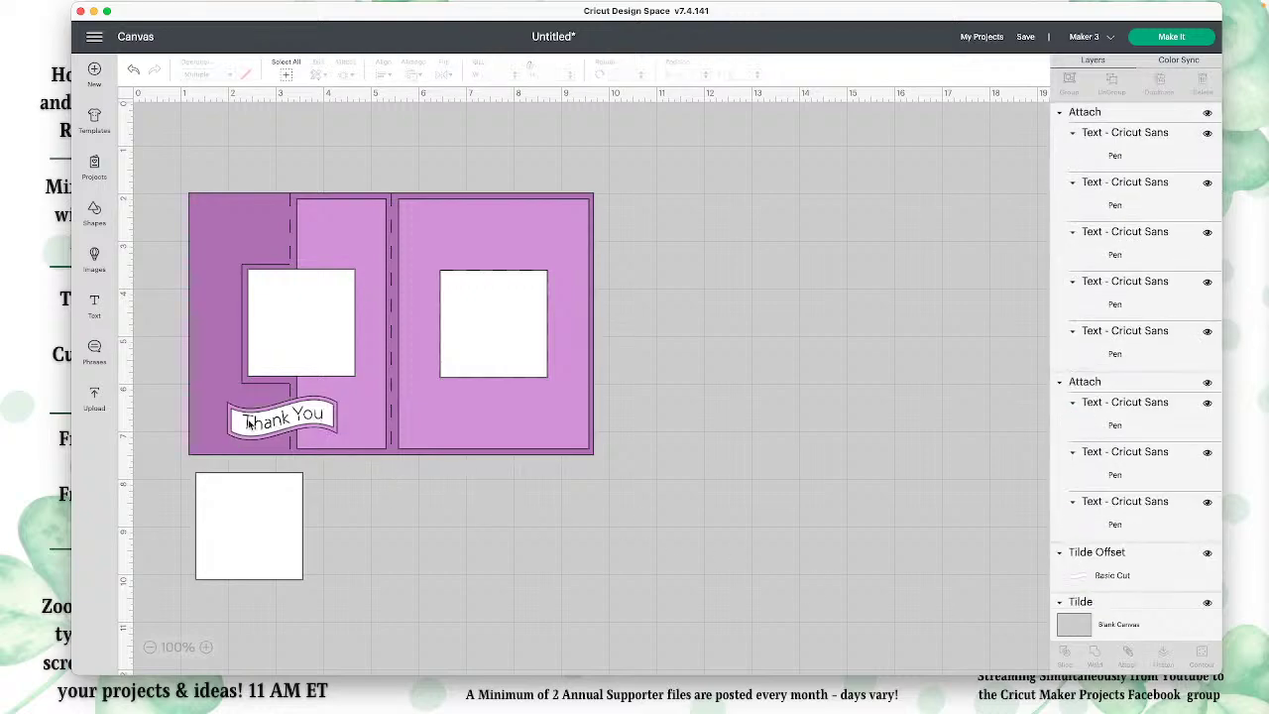
Tilt the word "Thank" slightly more counterclockwise and fine-tune its position on the white banner.
left_click(247, 422)
left_click_drag(265, 426, 290, 412)
left_click(258, 431)
left_click(258, 432)
left_click_drag(258, 428, 259, 428)
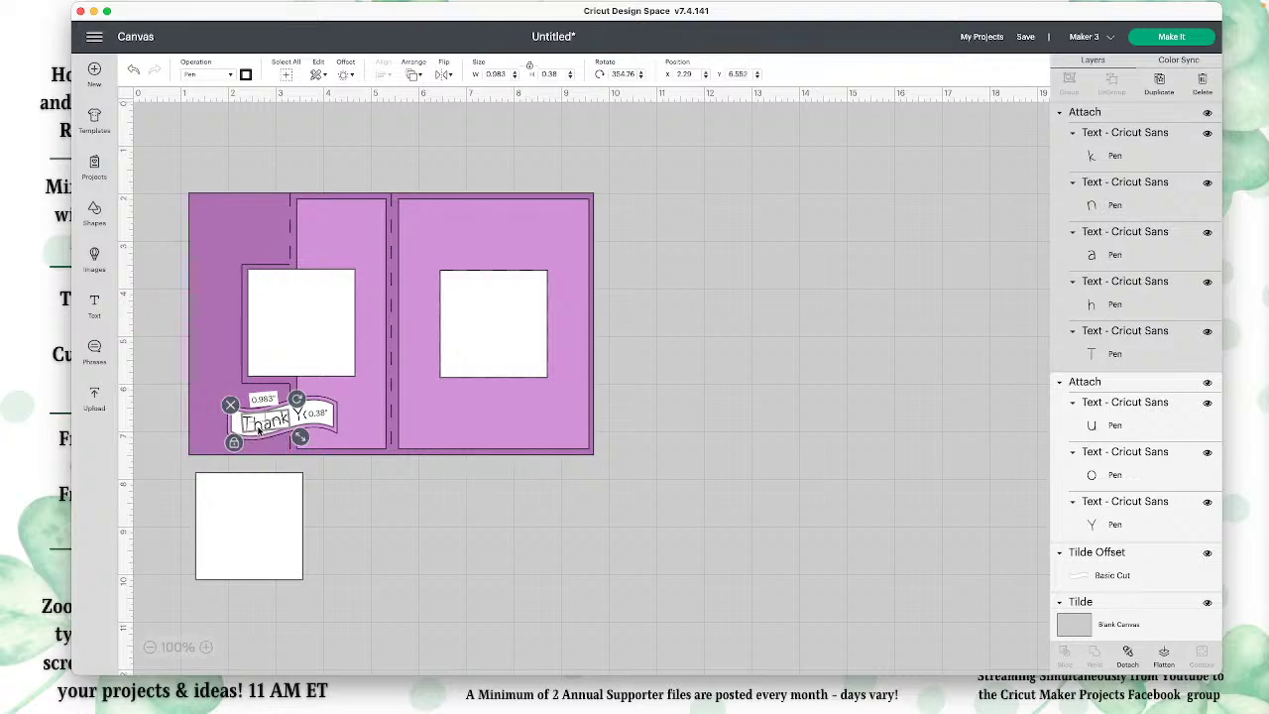
Attach "Thank" and "You" to each other again, and attach the combined text to the white banner.
left_click(307, 416, "shift")
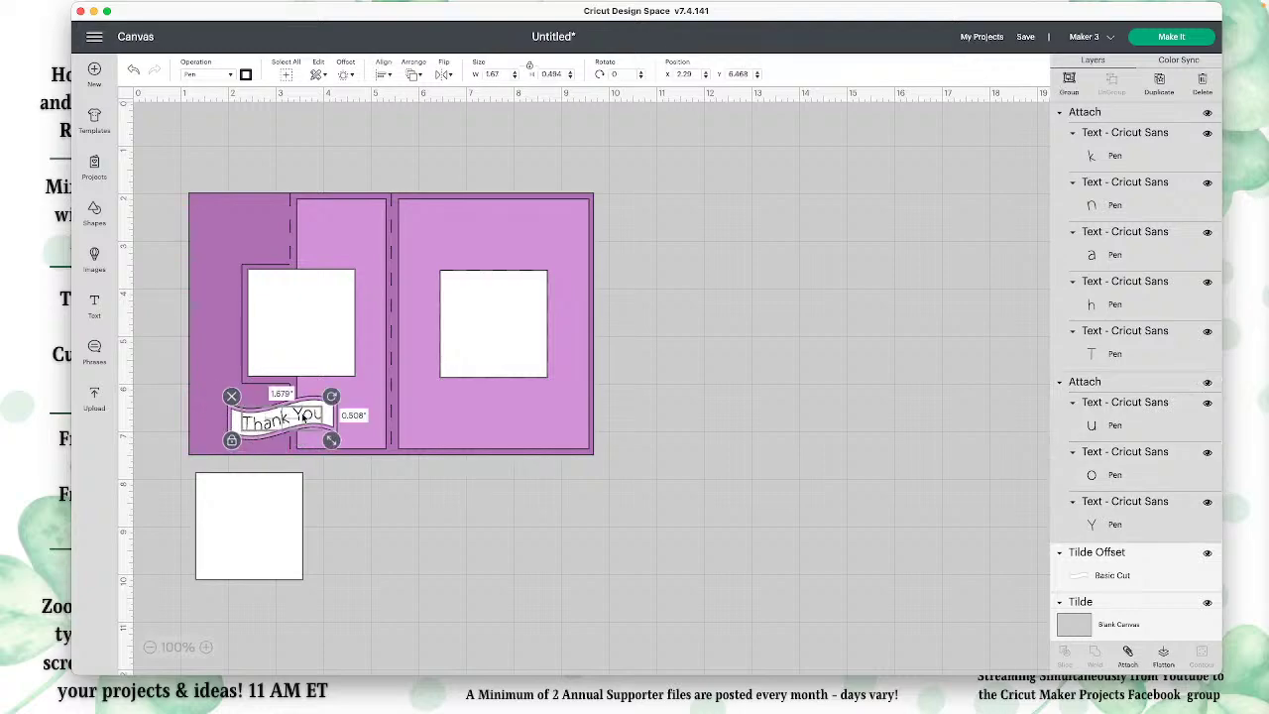
left_click(1127, 654)
left_click(239, 429, "shift")
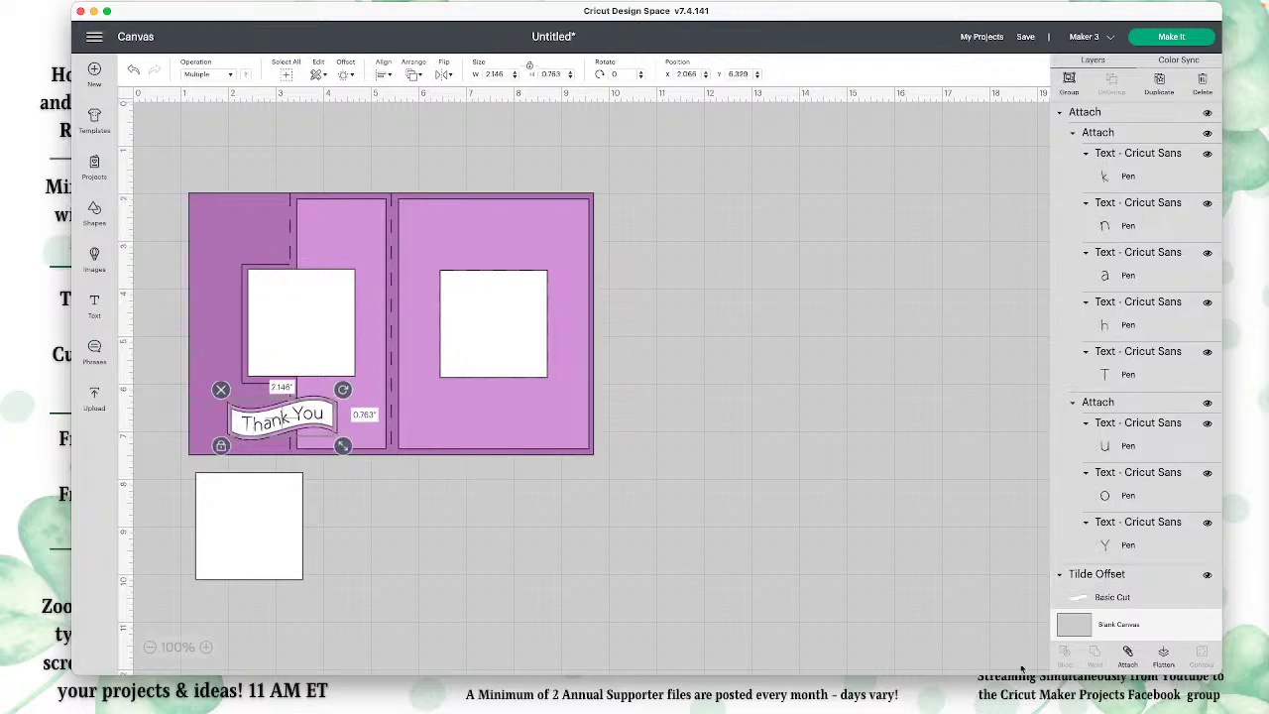
left_click(1127, 654)
left_click(674, 562)
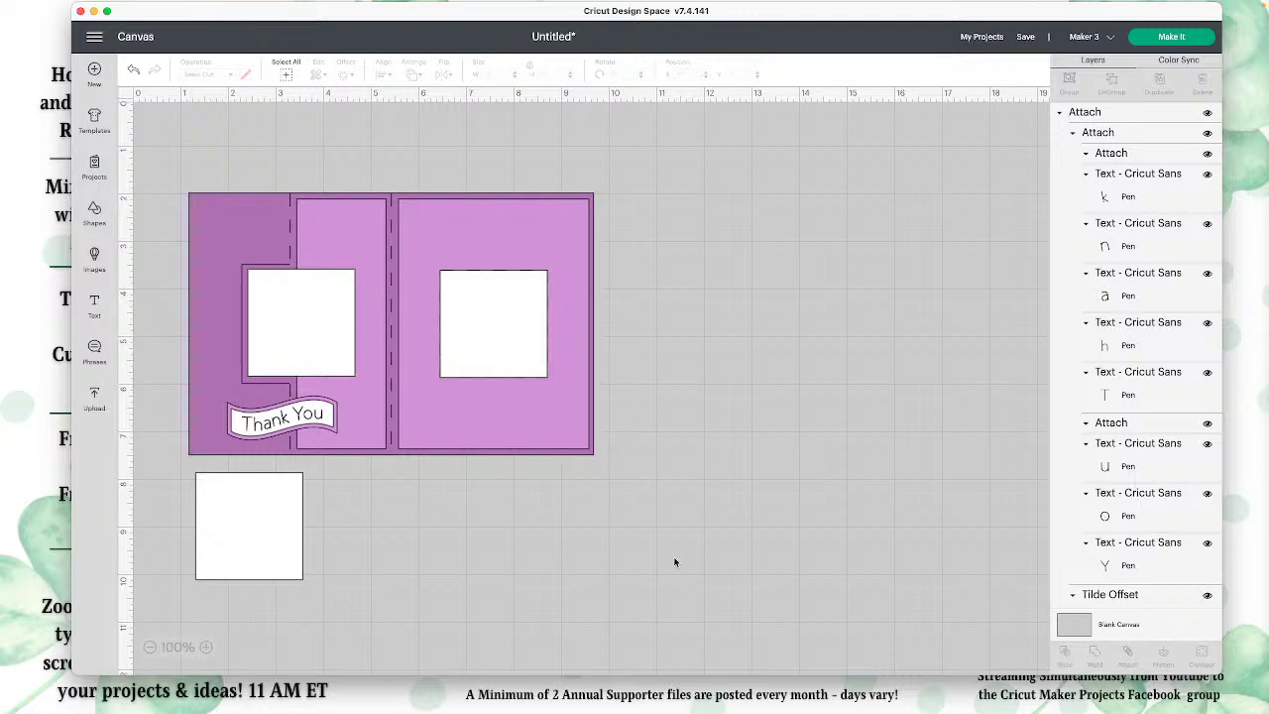
Save the project with the title #FreebieFriday.
left_click(1025, 36)
left_click(612, 128)
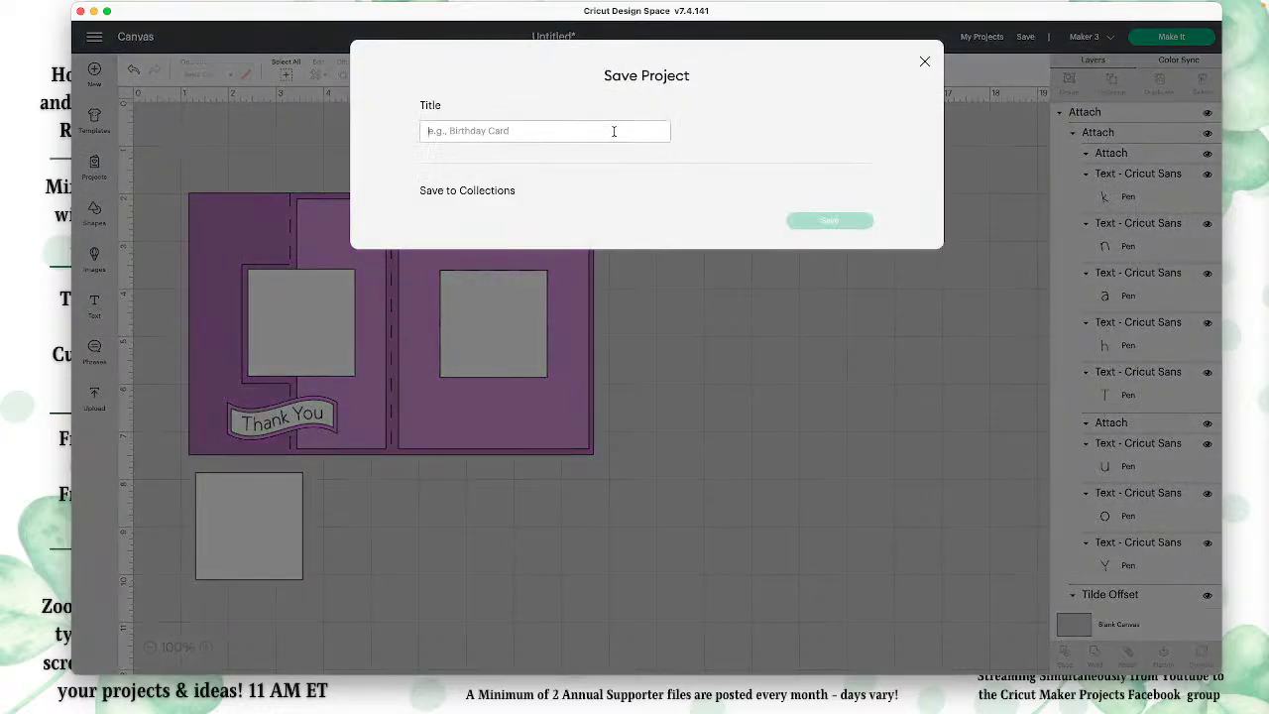
type("#FreebieFriday")
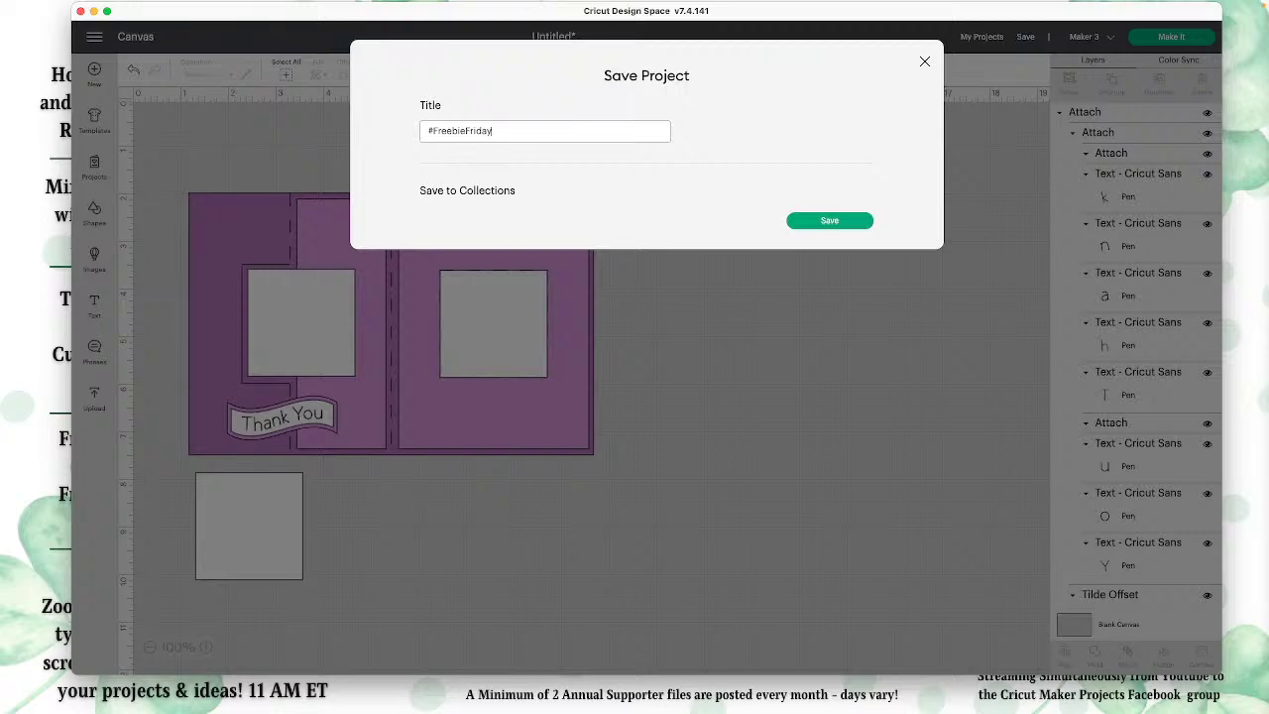
left_click(823, 222)
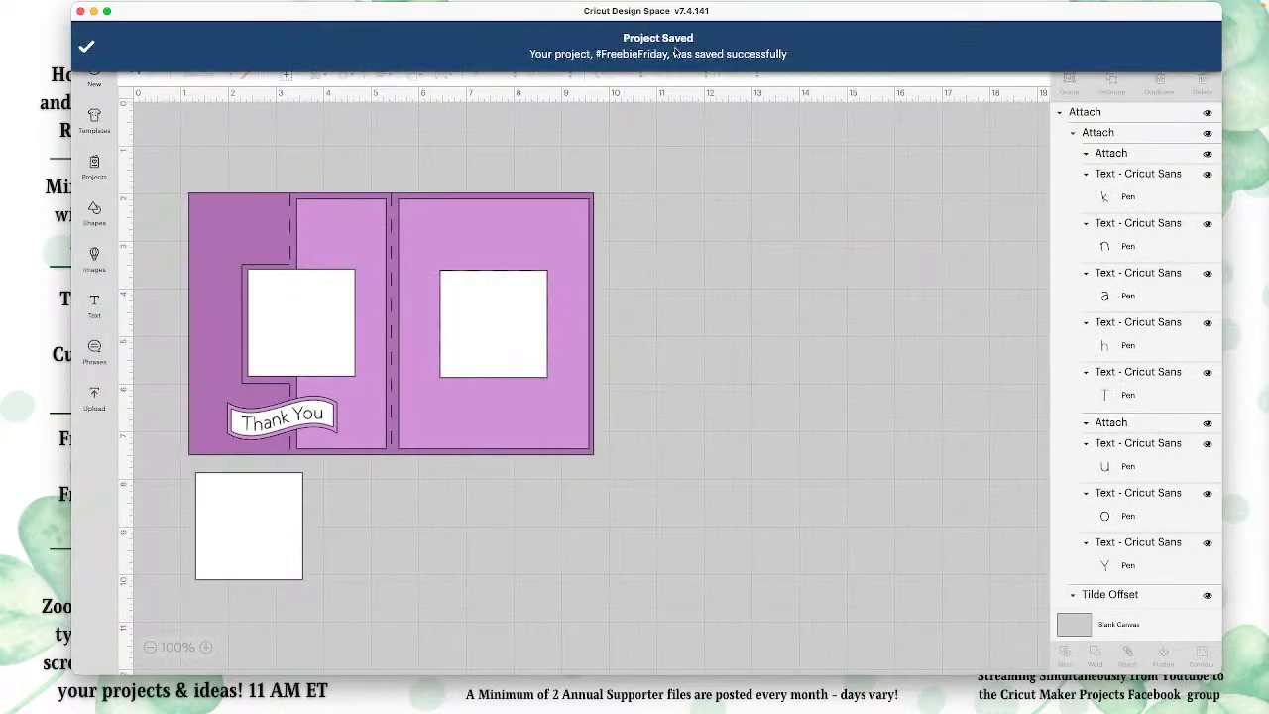
Edit the #FreebieFriday project details so that Everyone can view the project, and save them.
left_click(585, 46)
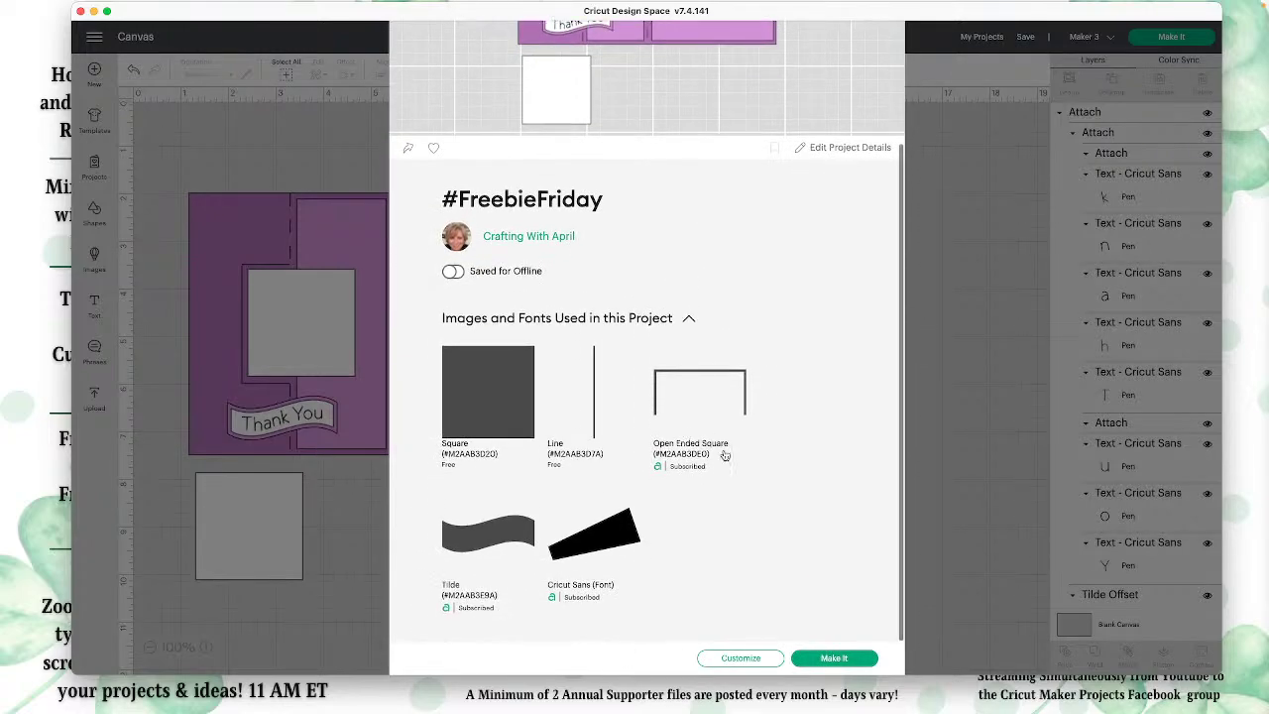
left_click(855, 149)
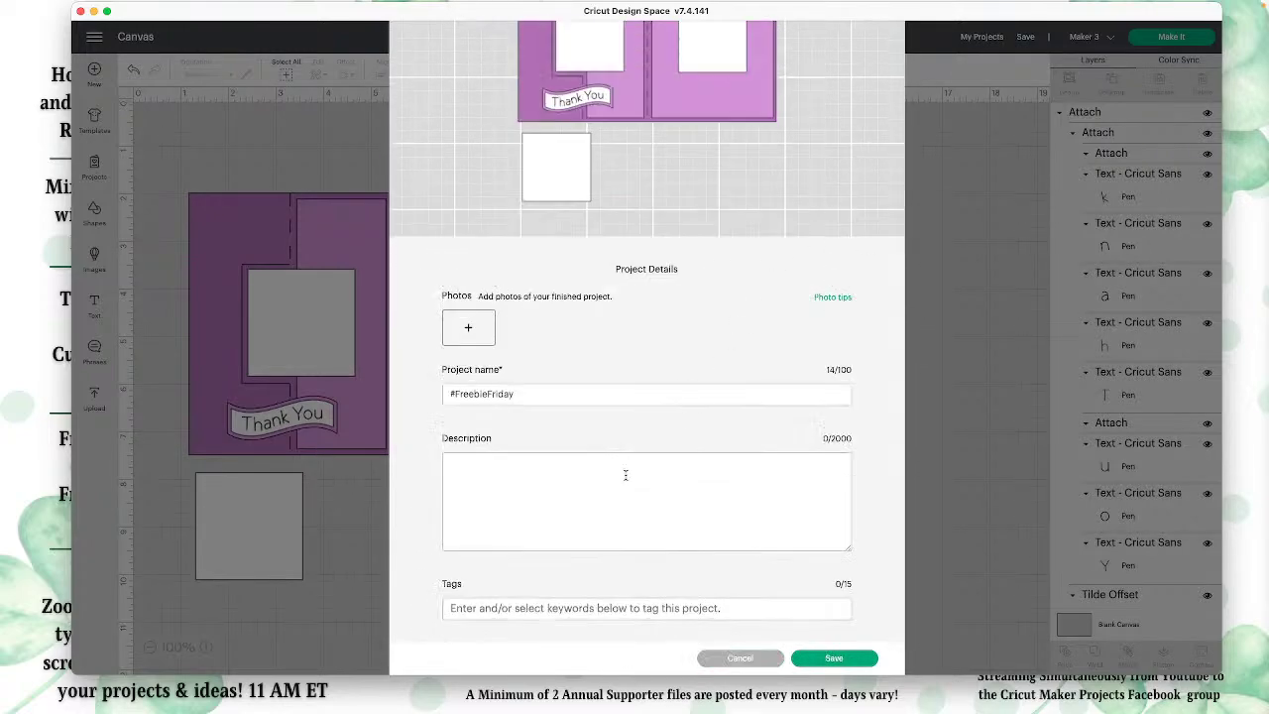
scroll(609, 594, "down", 2)
left_click(594, 580)
left_click(567, 640)
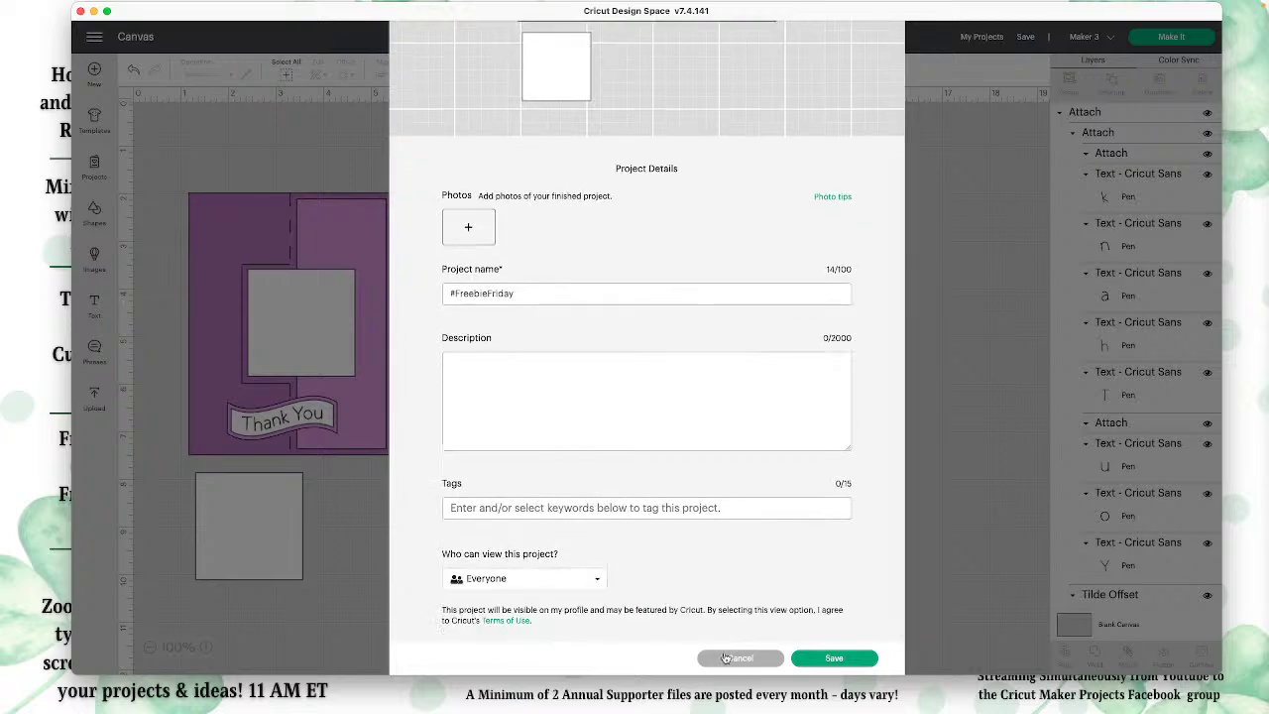
left_click(831, 662)
scroll(625, 636, "up", 1)
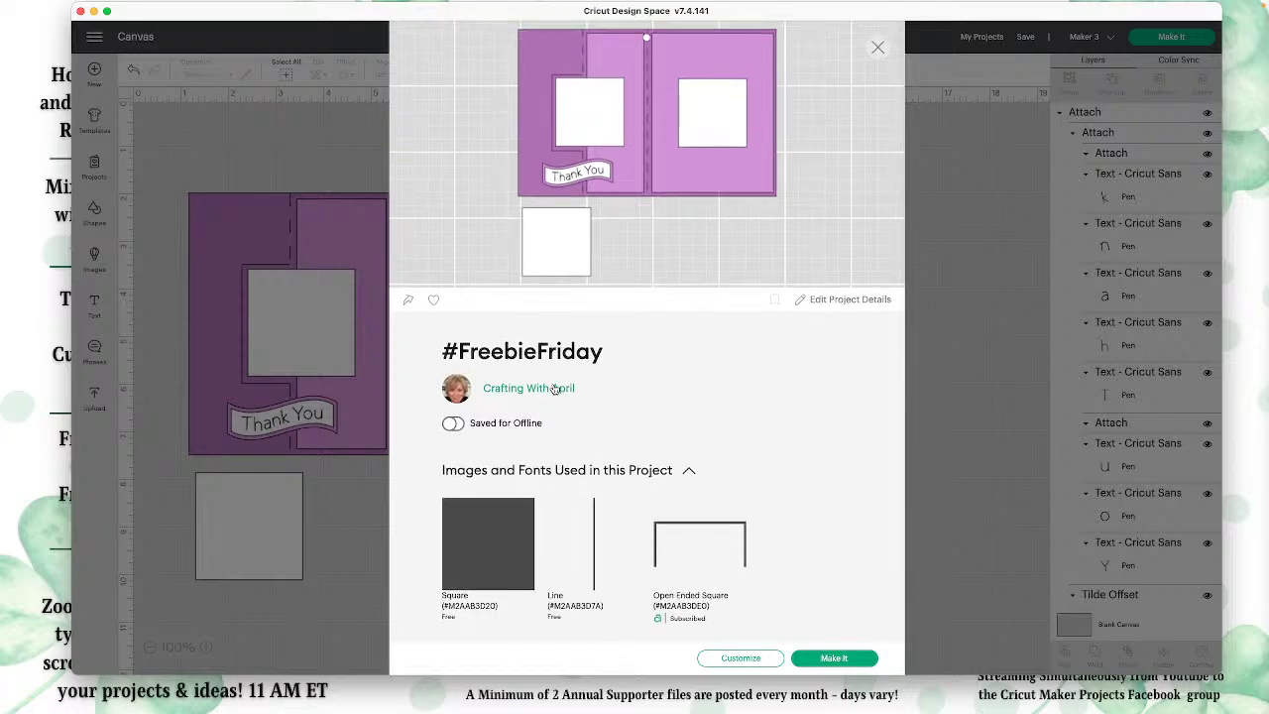
Copy the project's share link and return to the canvas.
left_click(408, 300)
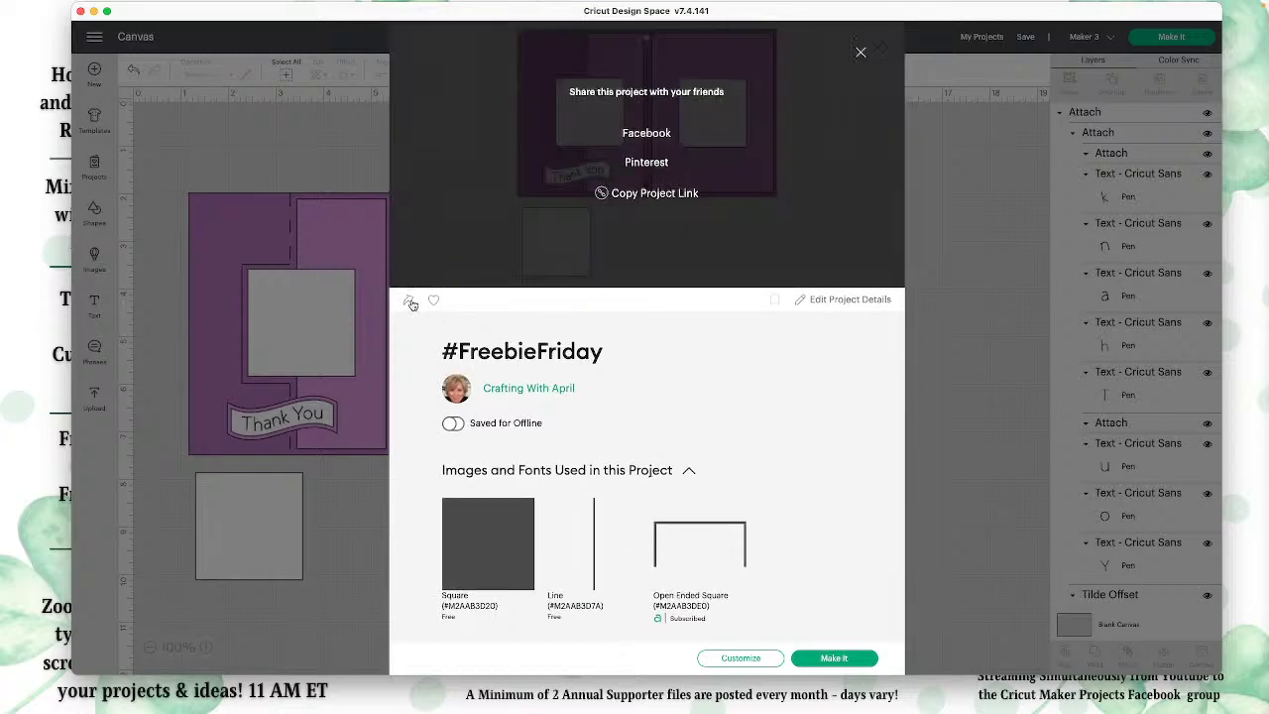
left_click(646, 195)
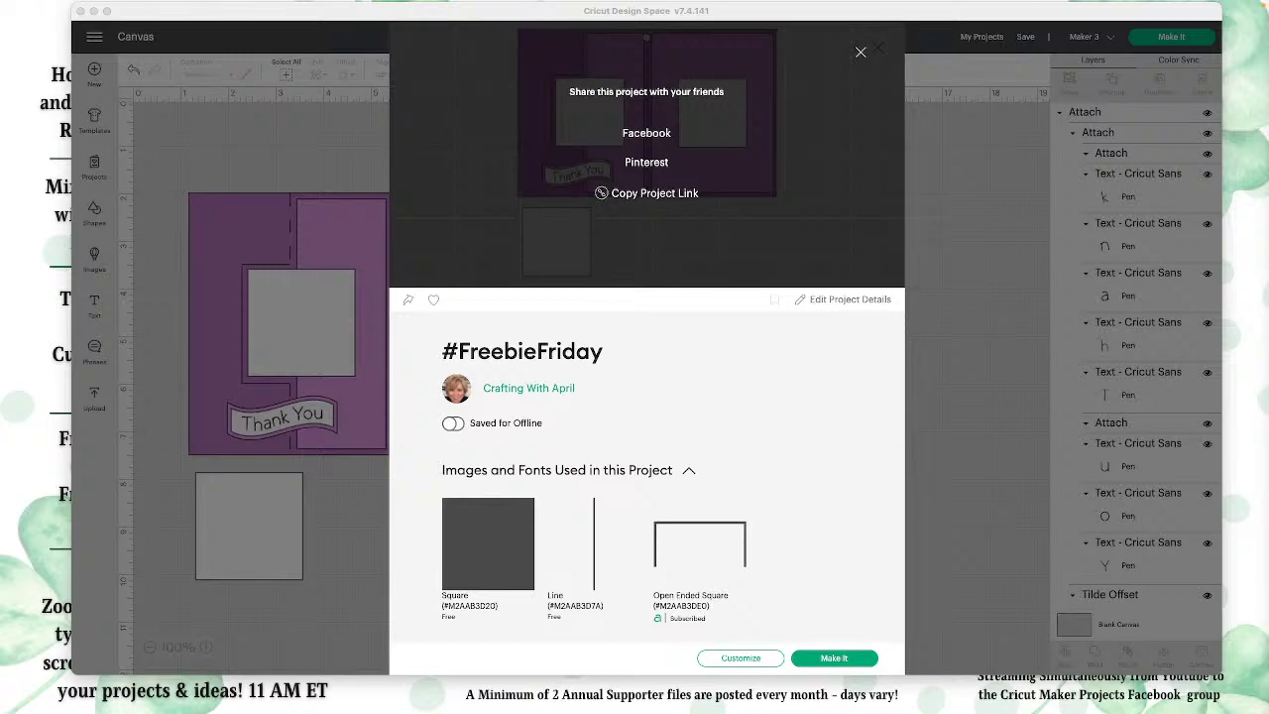
left_click(858, 53)
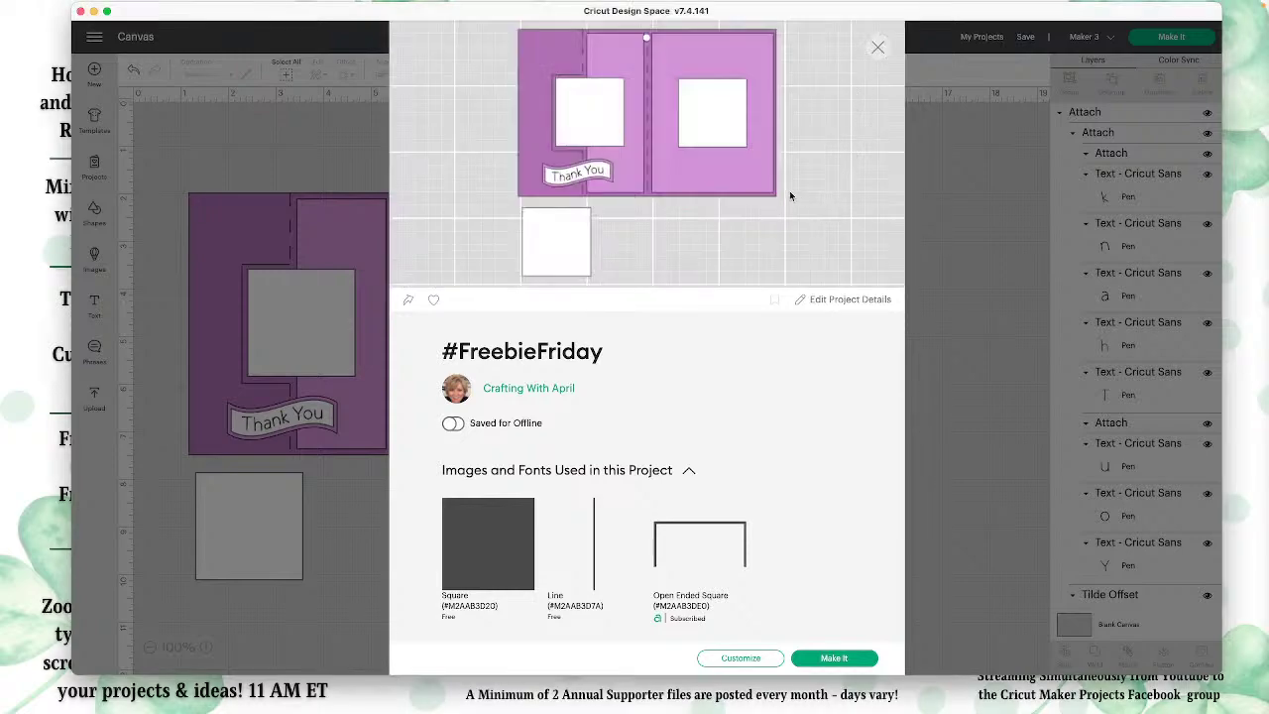
left_click(878, 48)
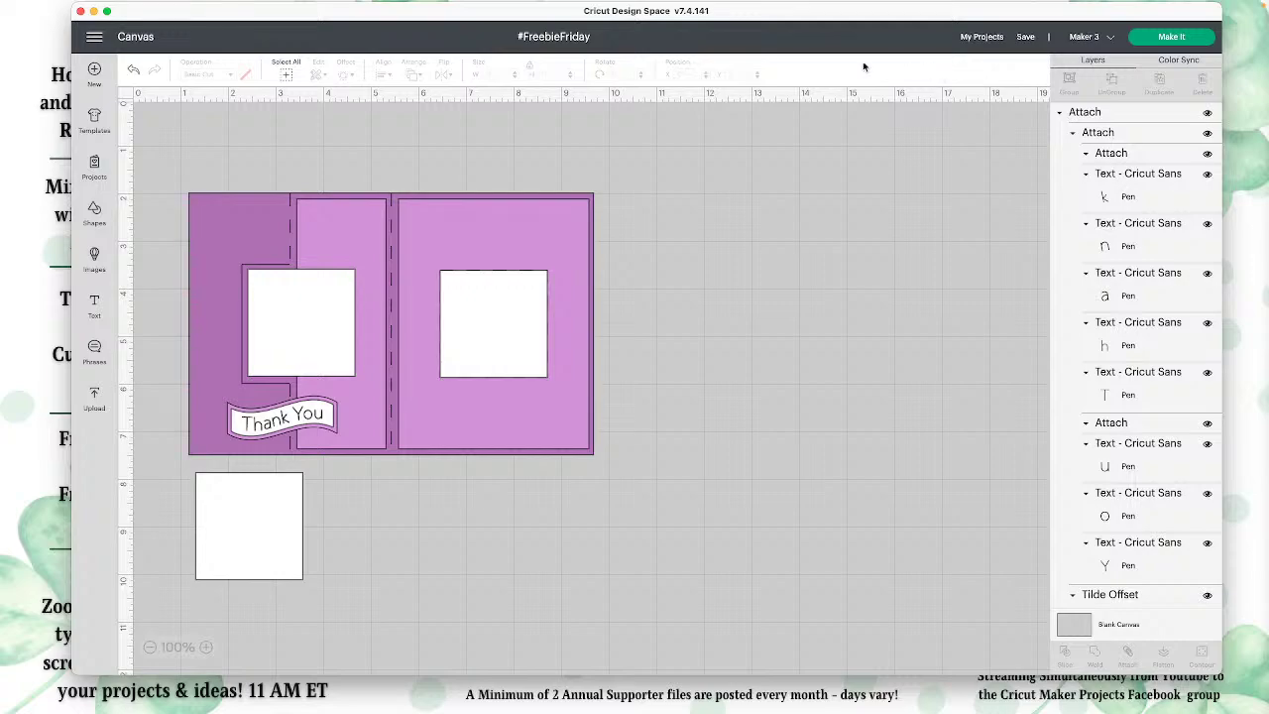
Go to the home page, search for "crafting with april", and open the Crafting With April profile among the community members.
left_click(95, 37)
left_click(103, 89)
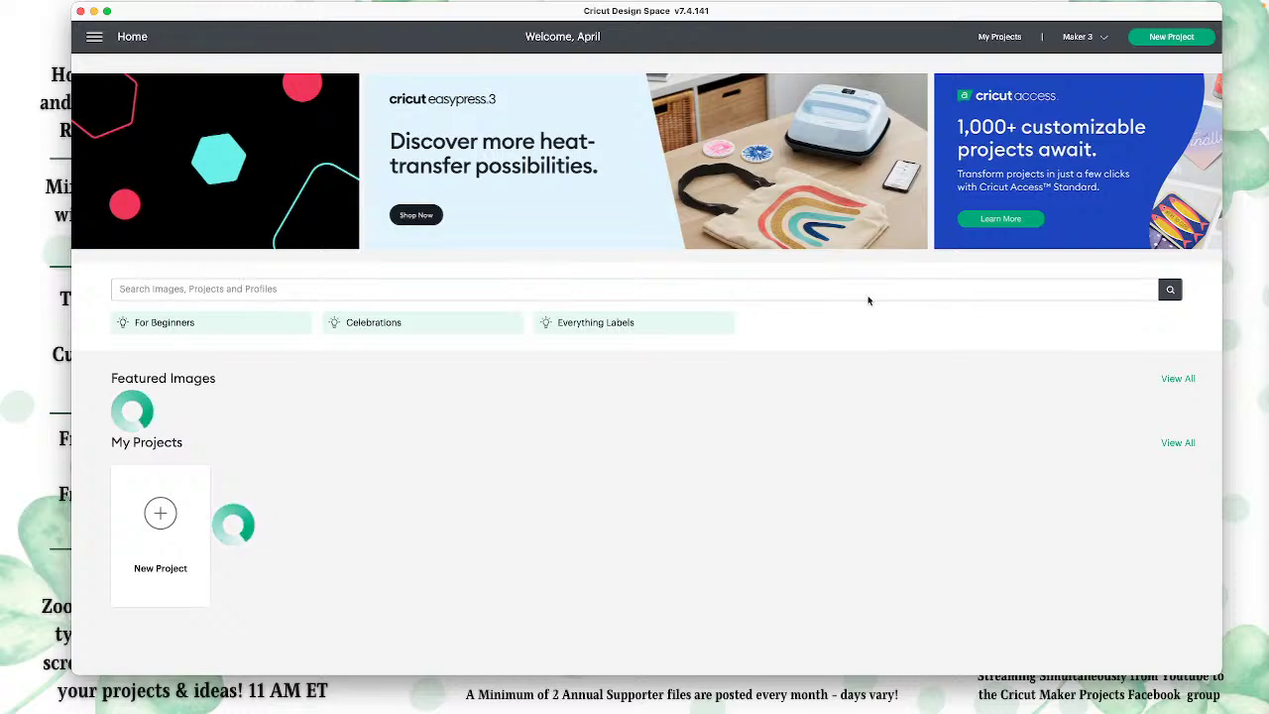
left_click(288, 288)
type("crafting with april")
key("Return")
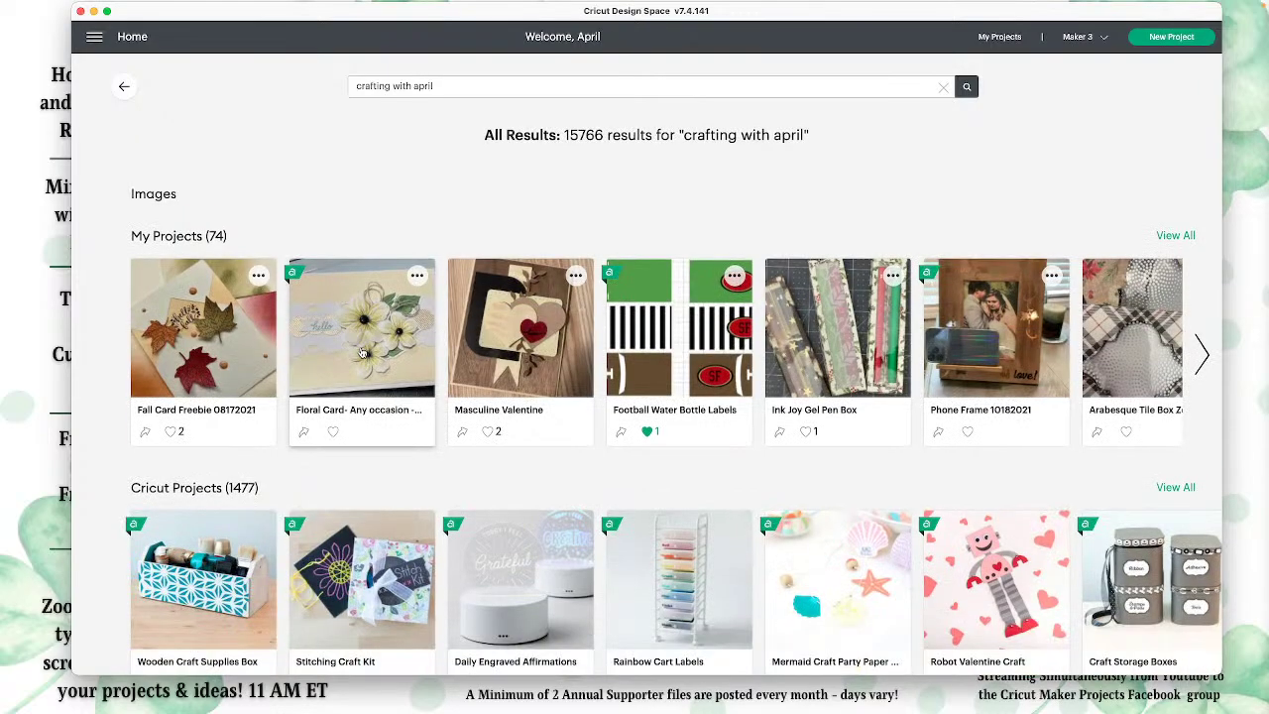
scroll(510, 398, "down", 8)
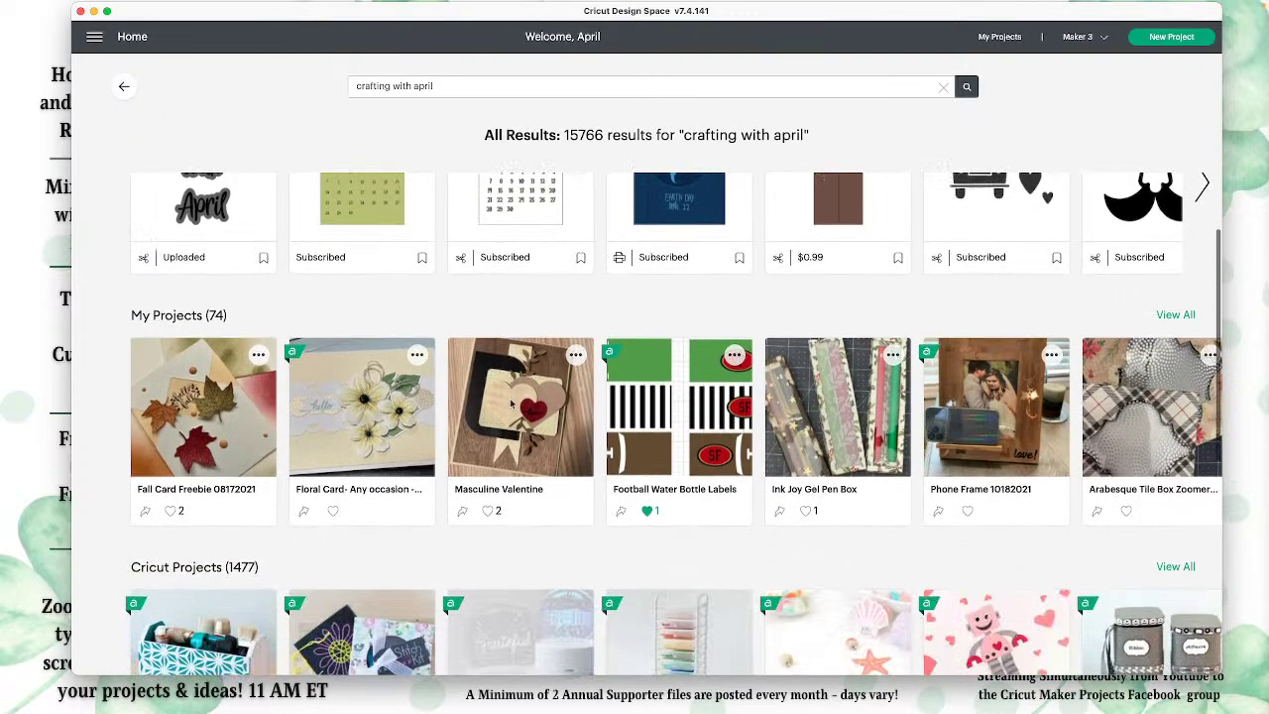
scroll(510, 403, "down", 1)
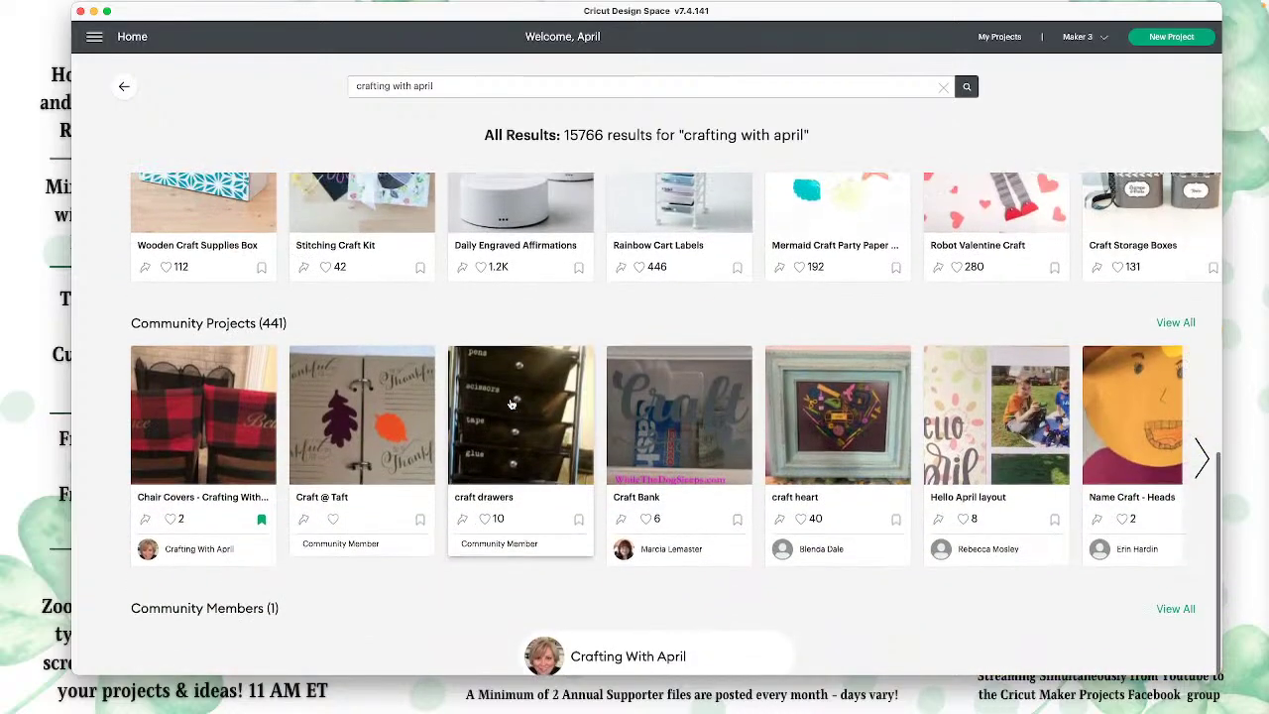
left_click(607, 642)
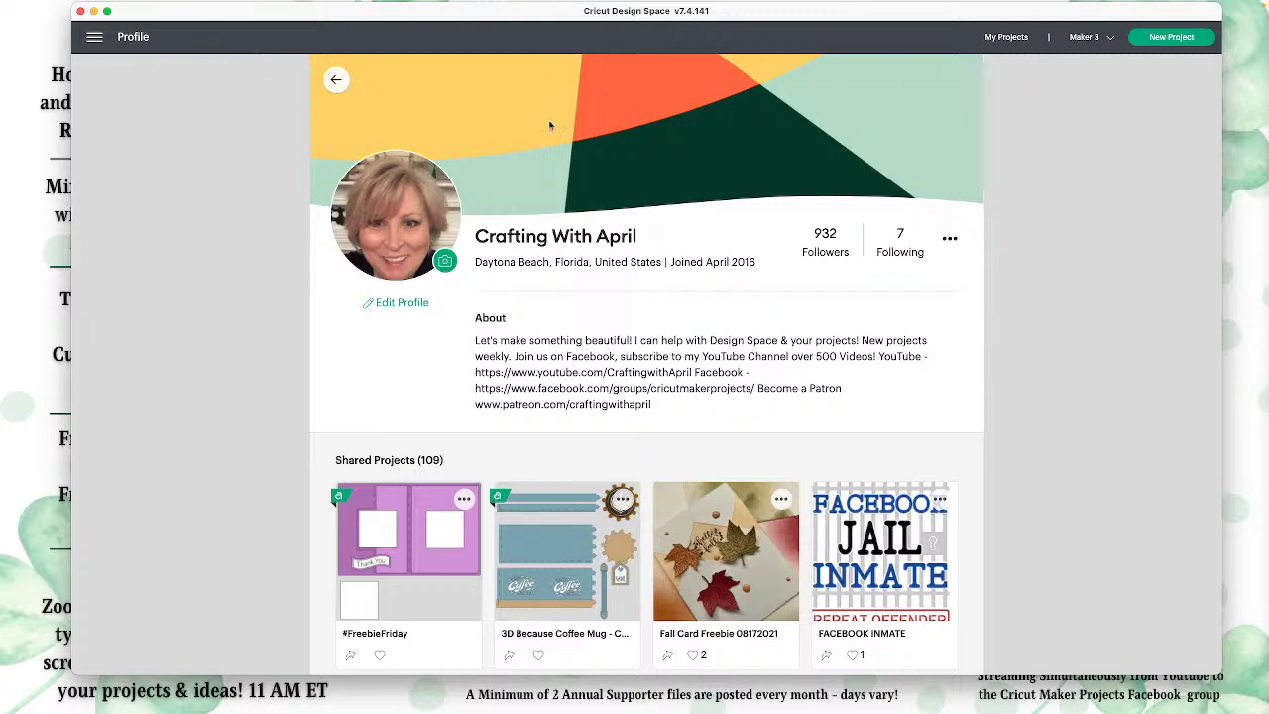
Leave the Crafting With April profile, find the My Projects row on the home page and open the #FreebieFriday project on the canvas.
left_click(335, 81)
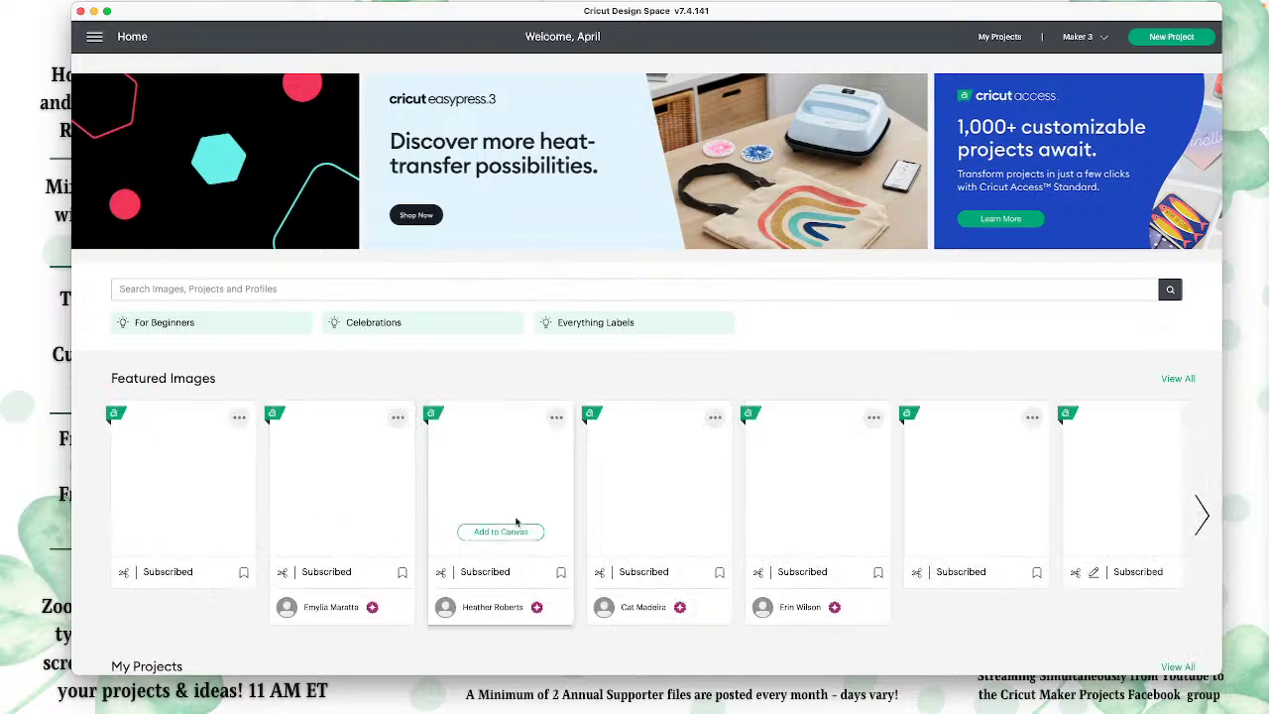
scroll(516, 523, "down", 5)
scroll(516, 522, "up", 5)
scroll(515, 523, "down", 7)
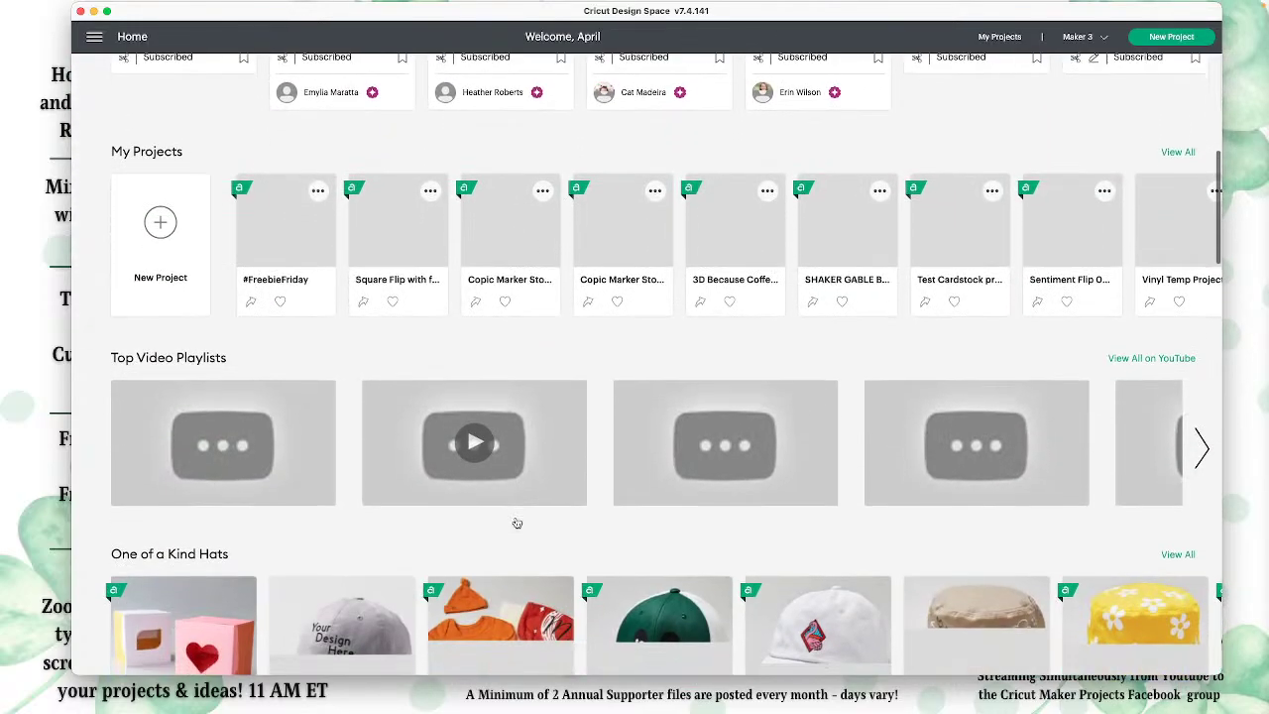
left_click(398, 262)
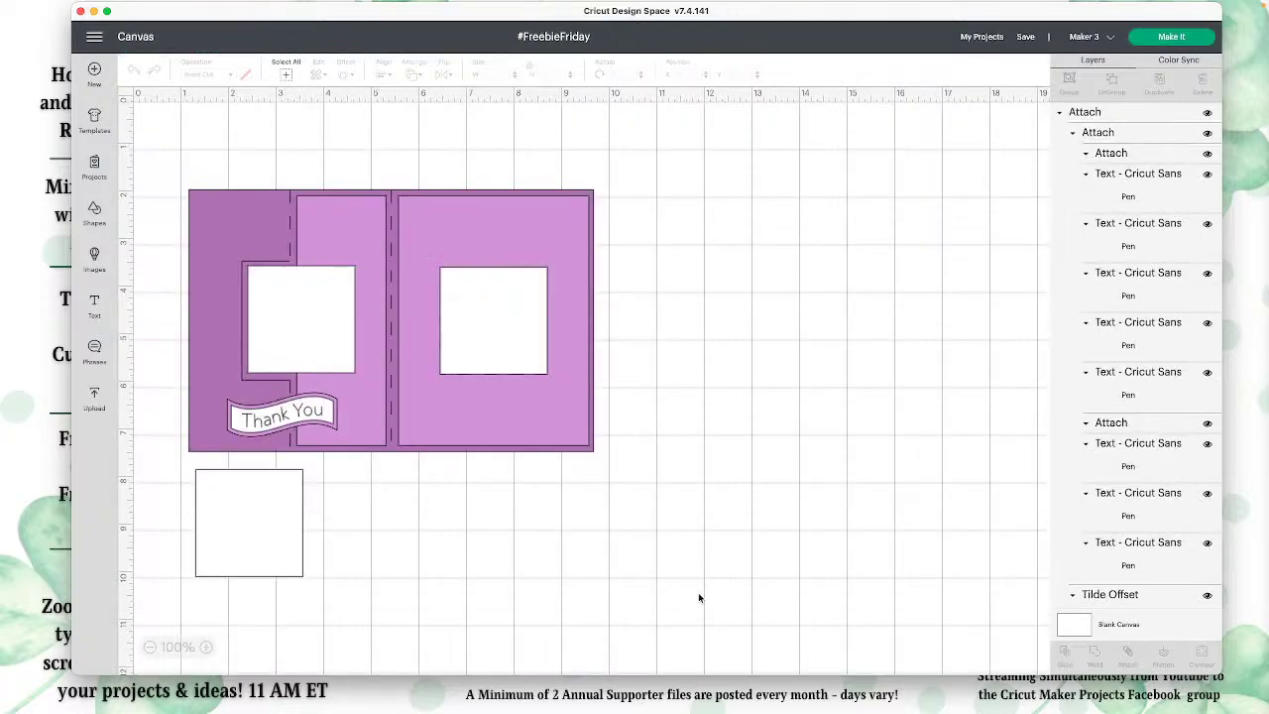
Detach and delete the "Thank You" pen text from the banner, keeping the banner shapes, and save the project.
left_click(280, 406)
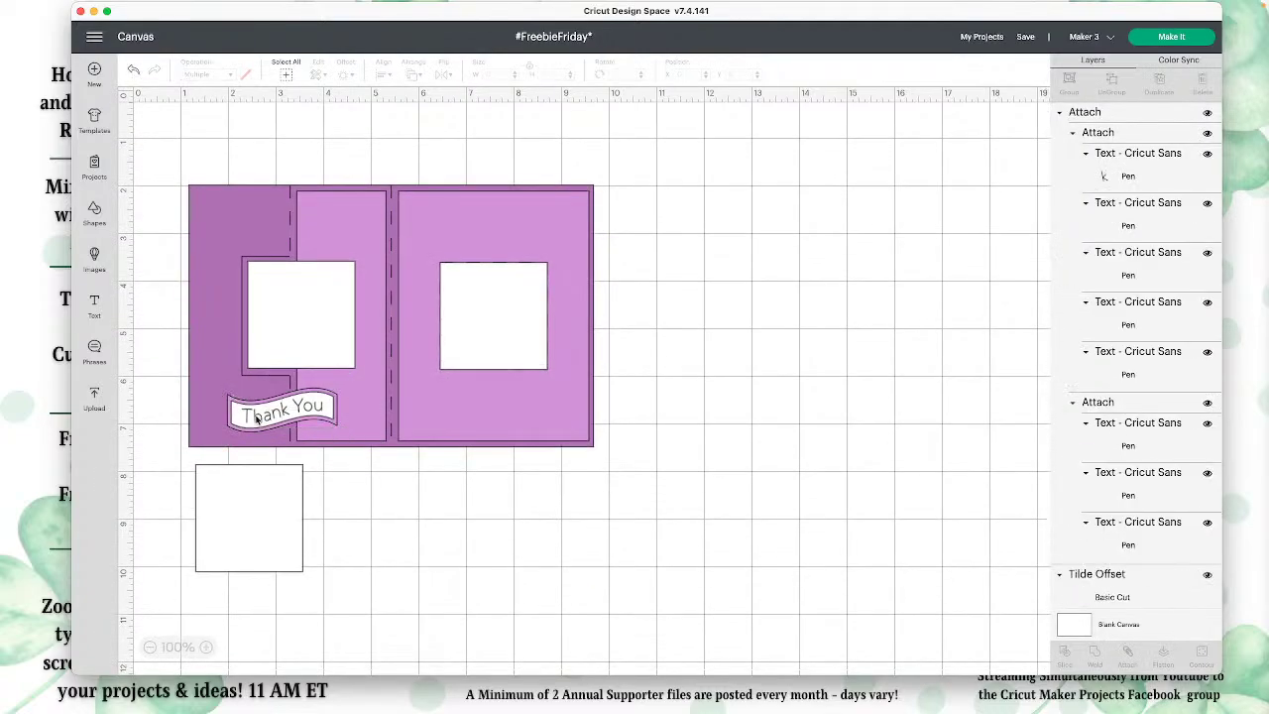
key("Delete")
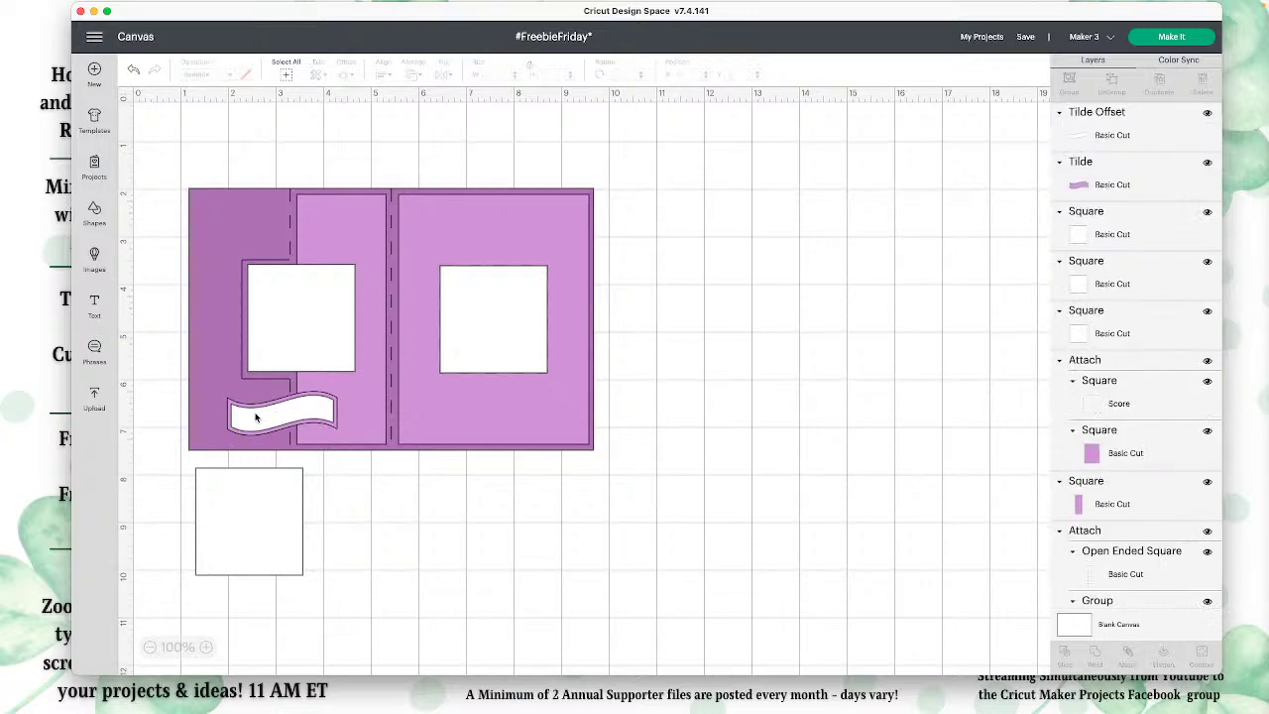
left_click(1029, 38)
left_click(1042, 46)
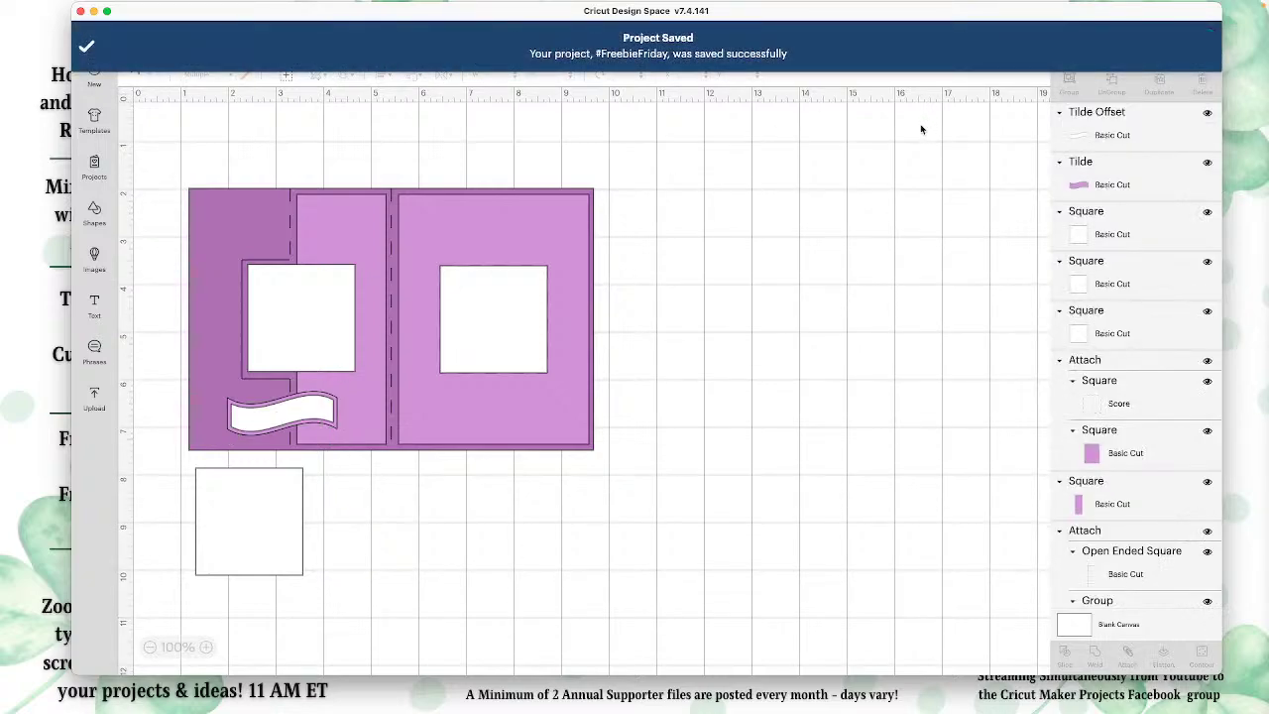